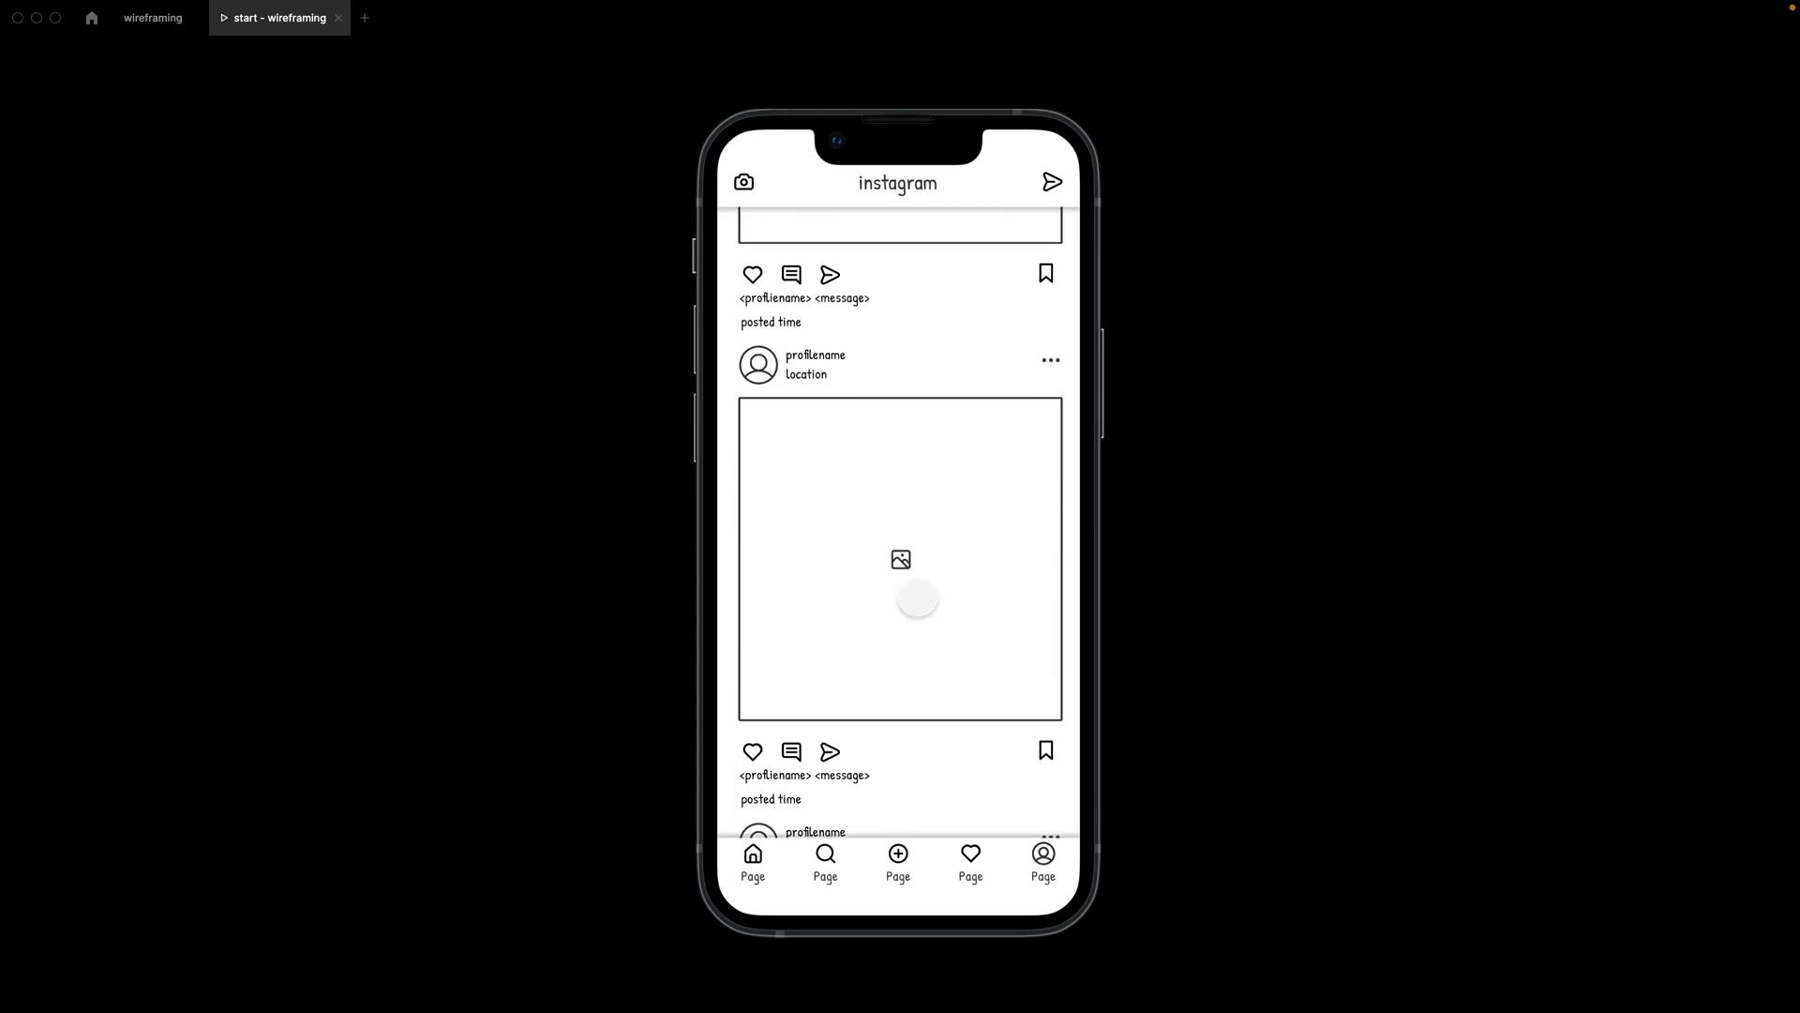
pyautogui.scroll(-3, 917, 597)
# Scroll through the Instagram feed prototype preview and close its tab
pyautogui.press('super+w')
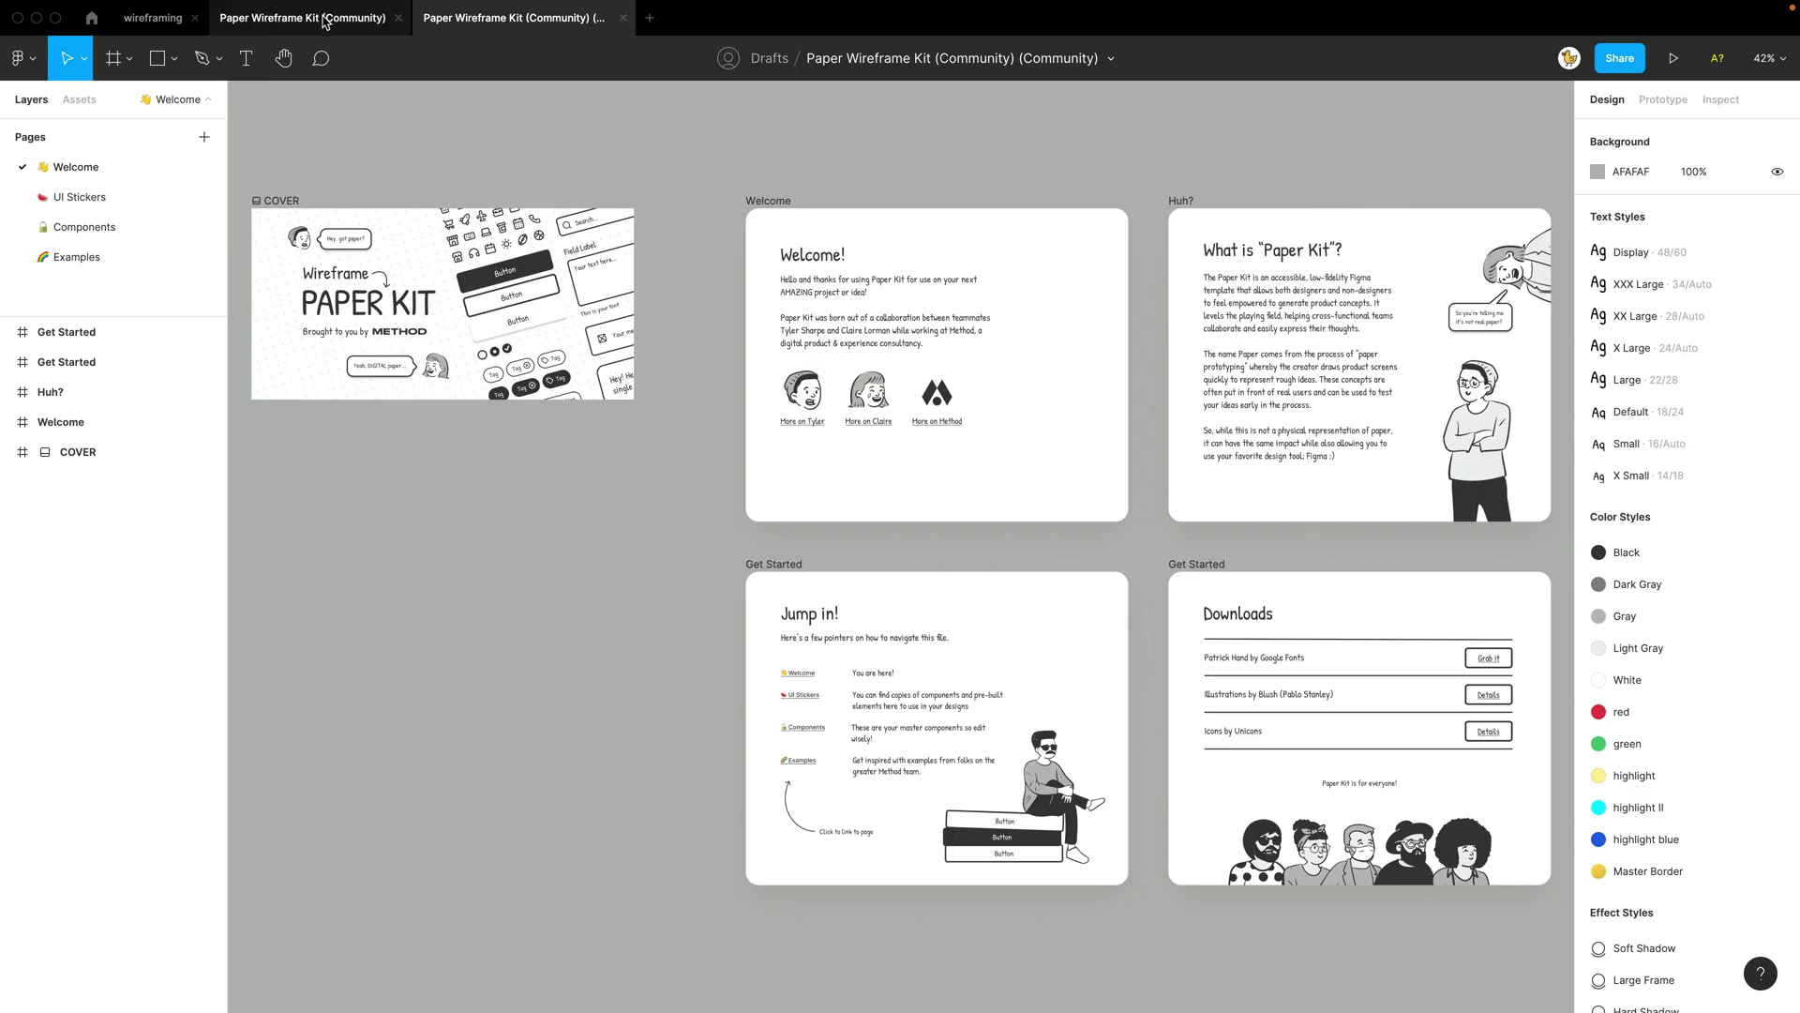
# Switch to the Paper Wireframe Kit file and bring up its list of available libraries
pyautogui.click(326, 21)
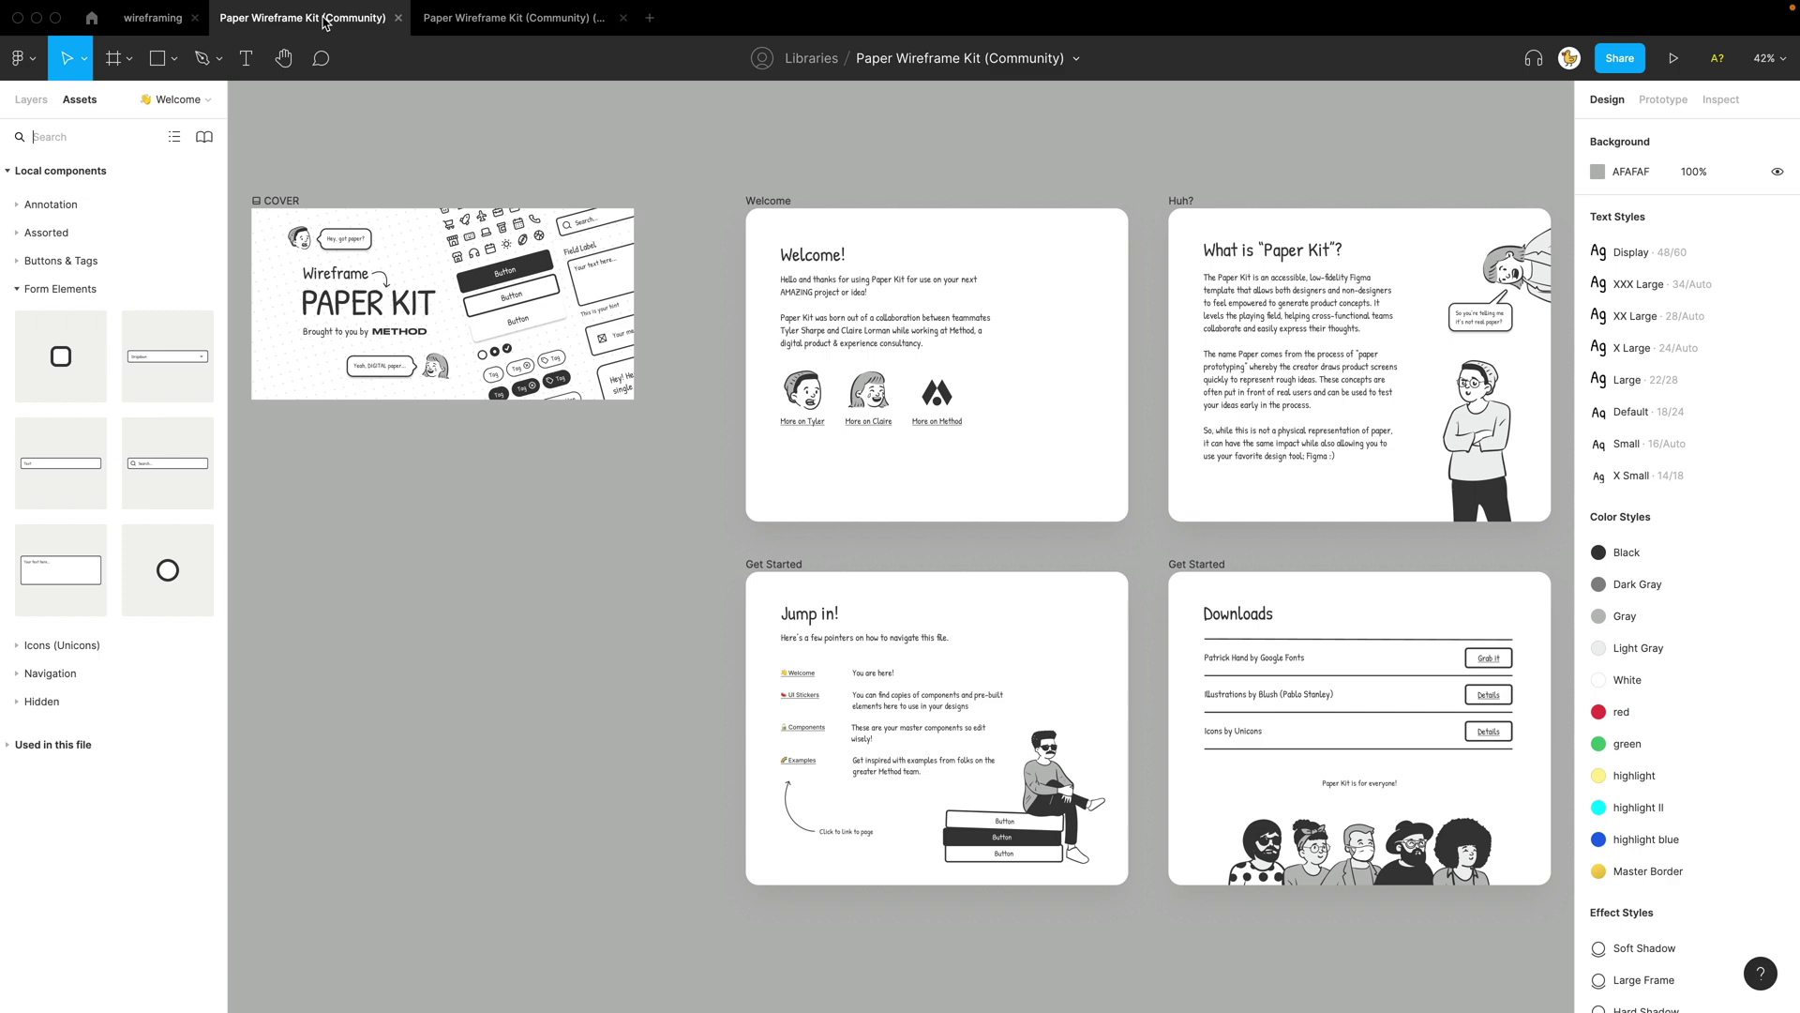
pyautogui.click(202, 137)
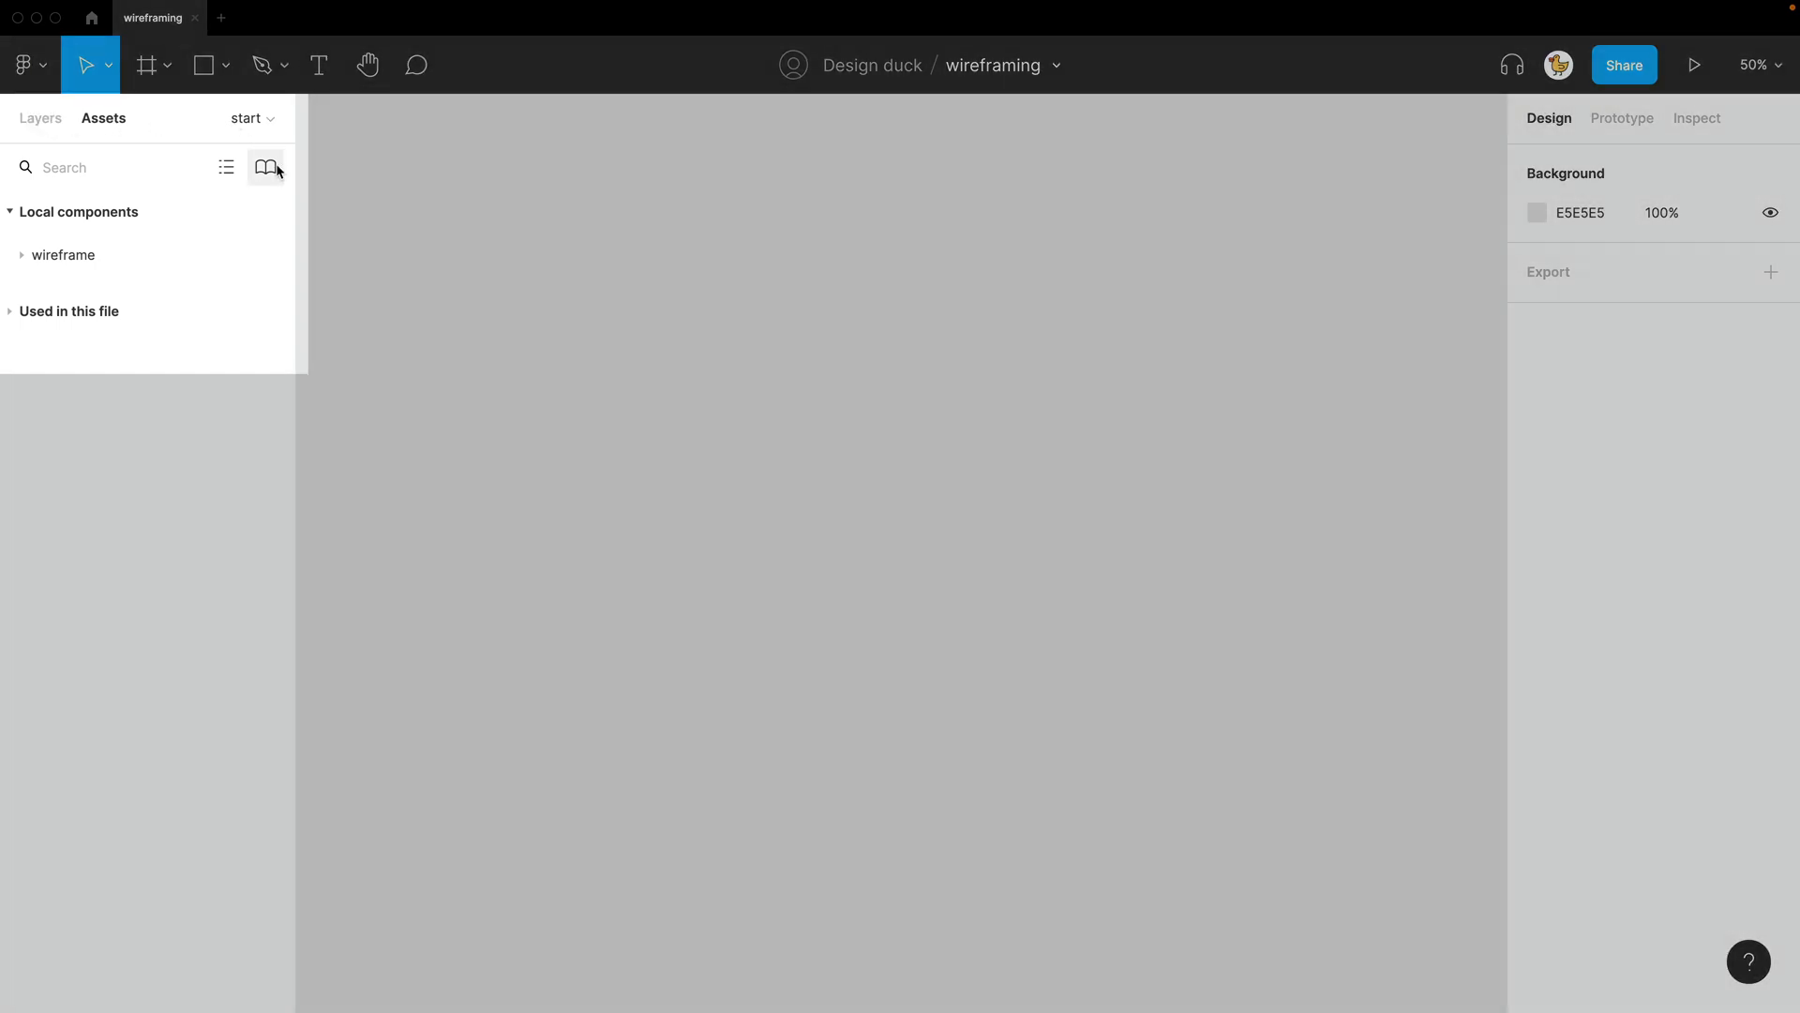
# Enable the Paper Wireframe Kit library, then search Quick actions for 'image' to place the screenshot
pyautogui.click(267, 167)
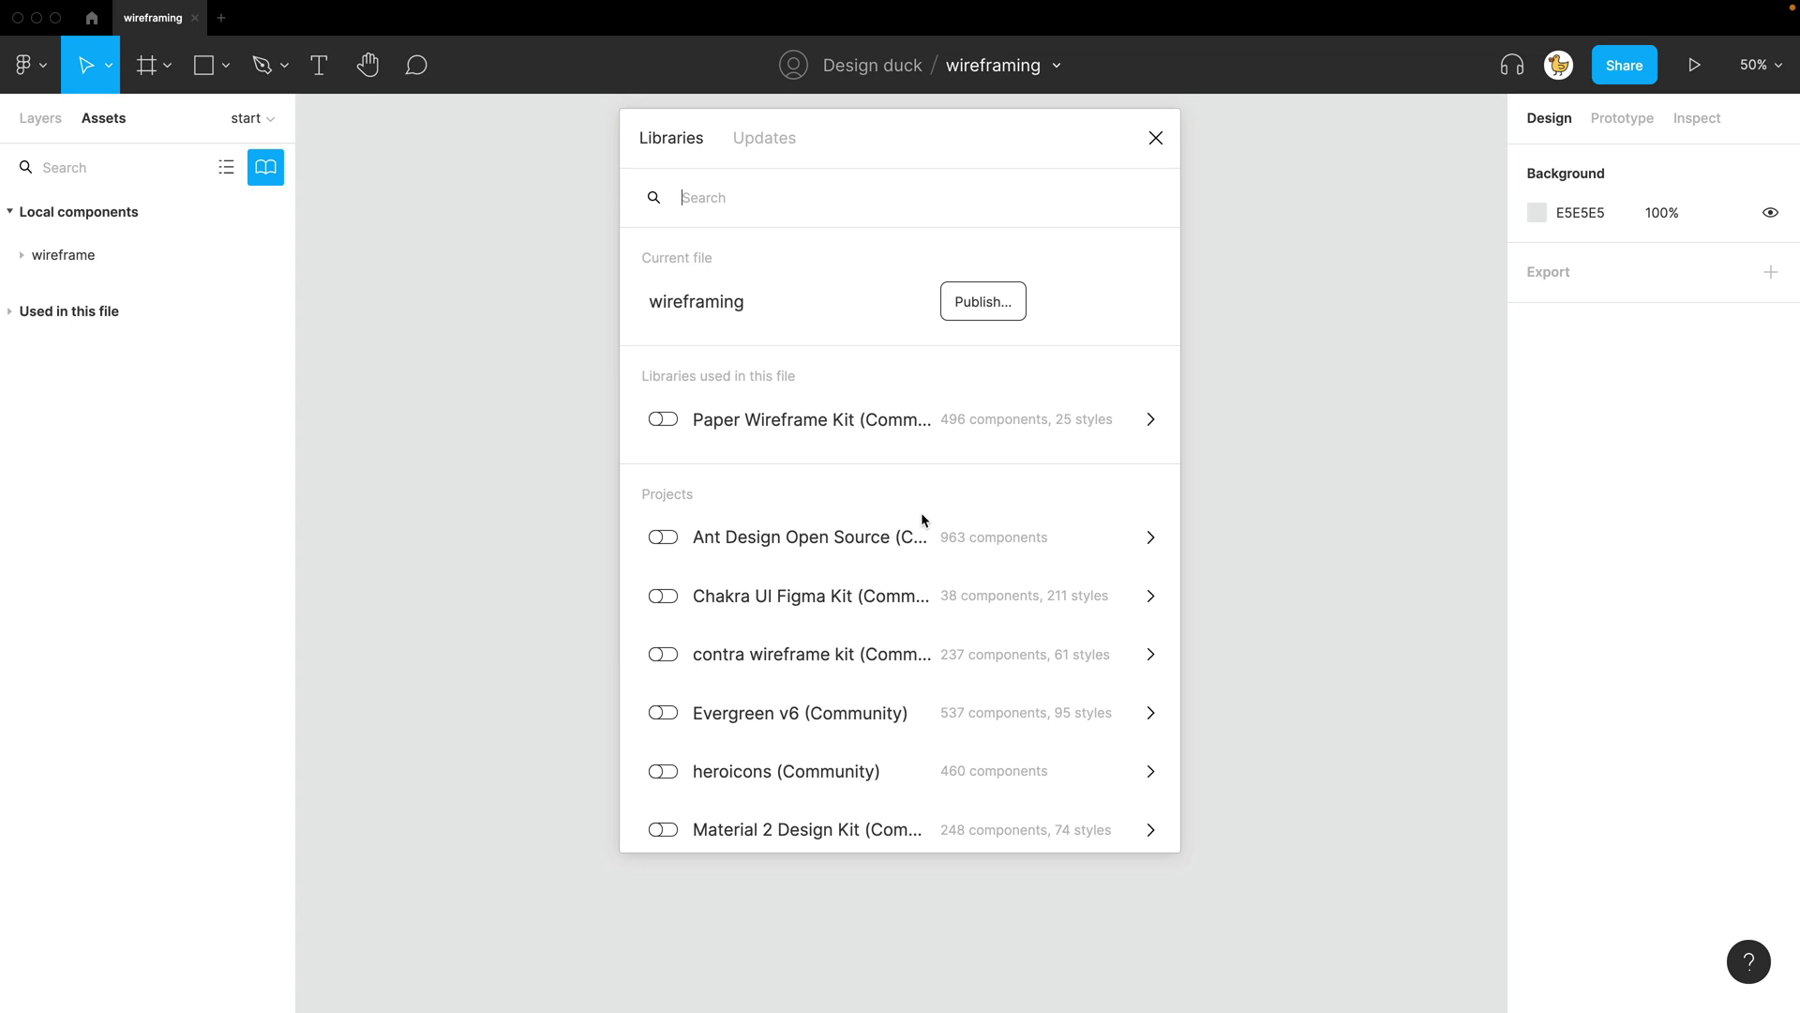
pyautogui.scroll(-5, 806, 526)
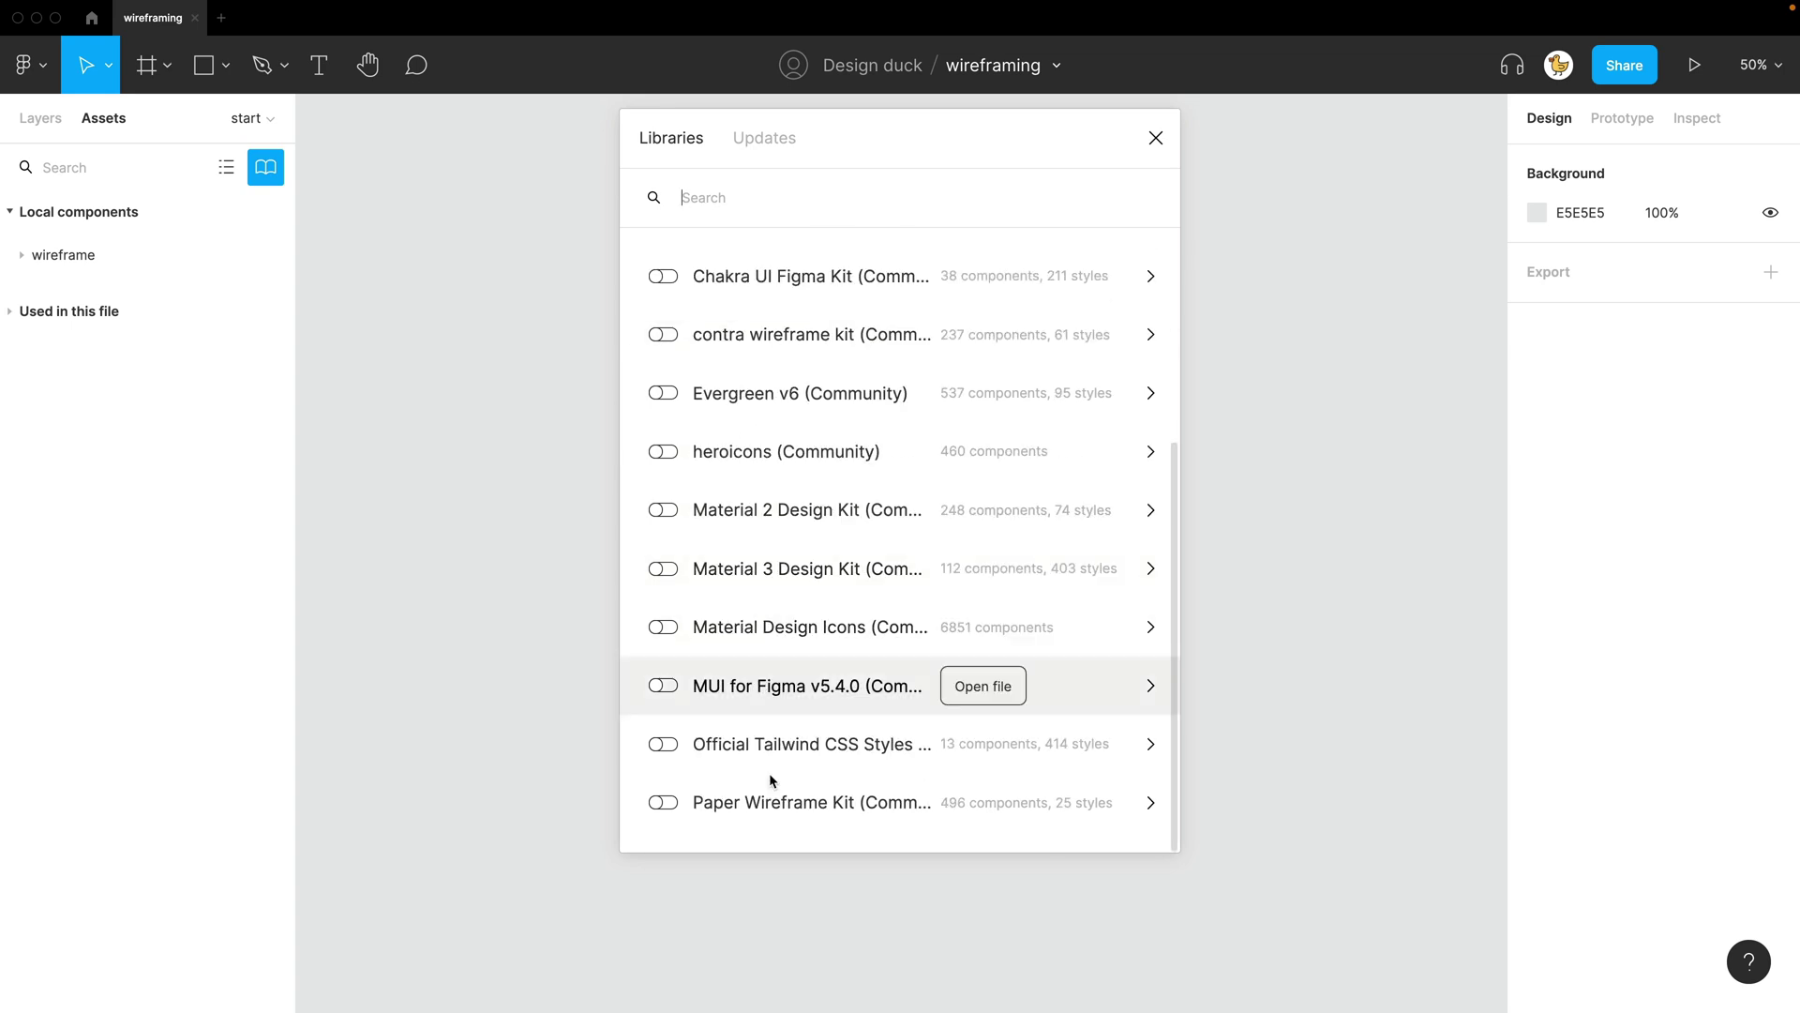
pyautogui.click(664, 801)
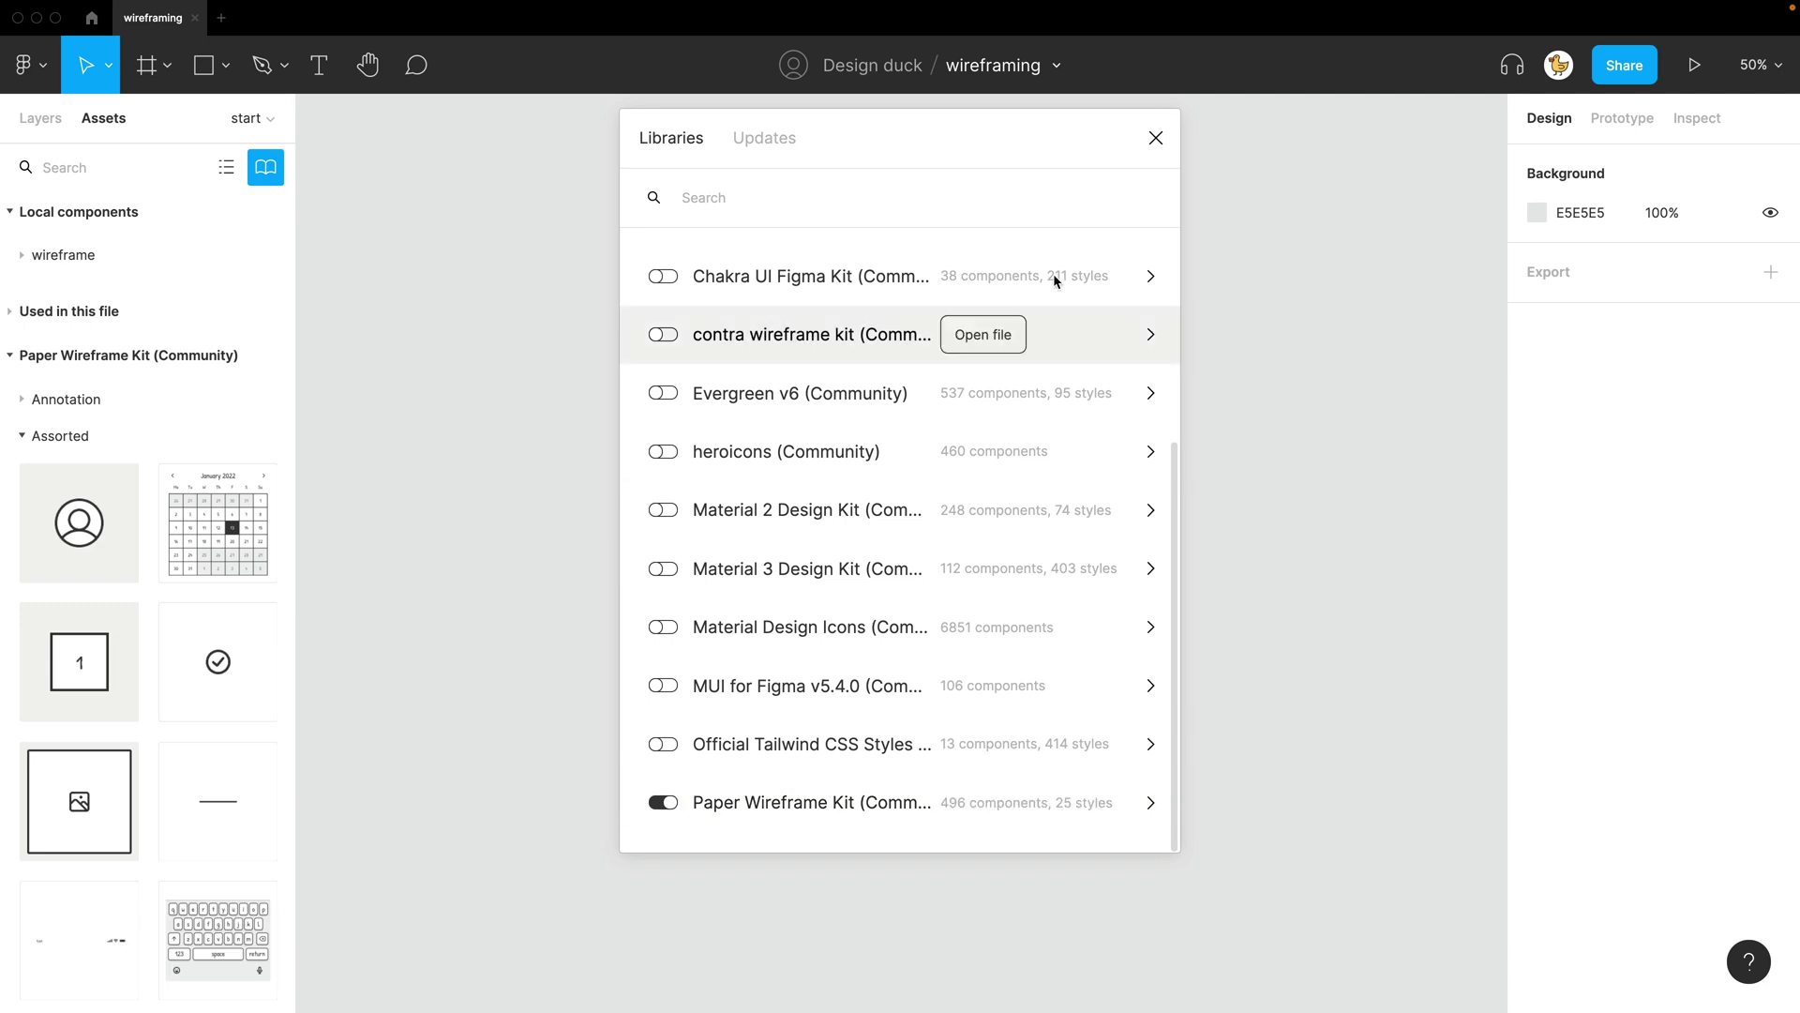
pyautogui.click(1156, 139)
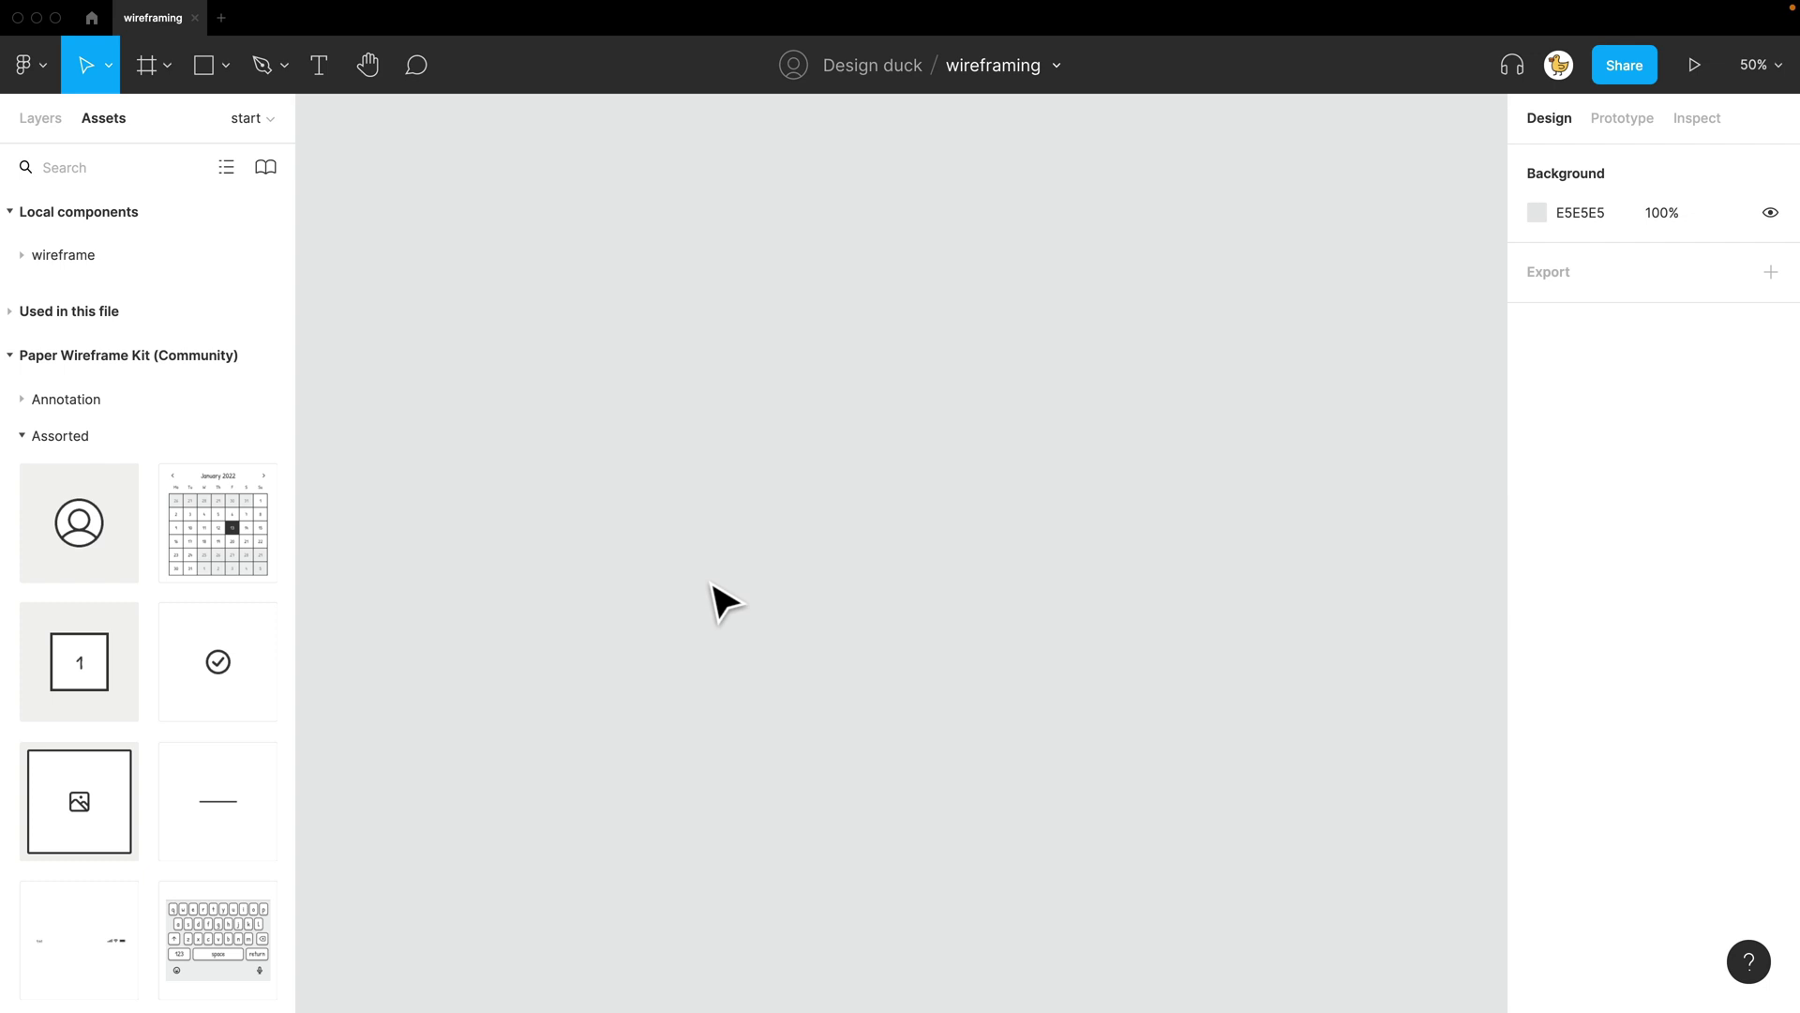
pyautogui.press('super+slash')
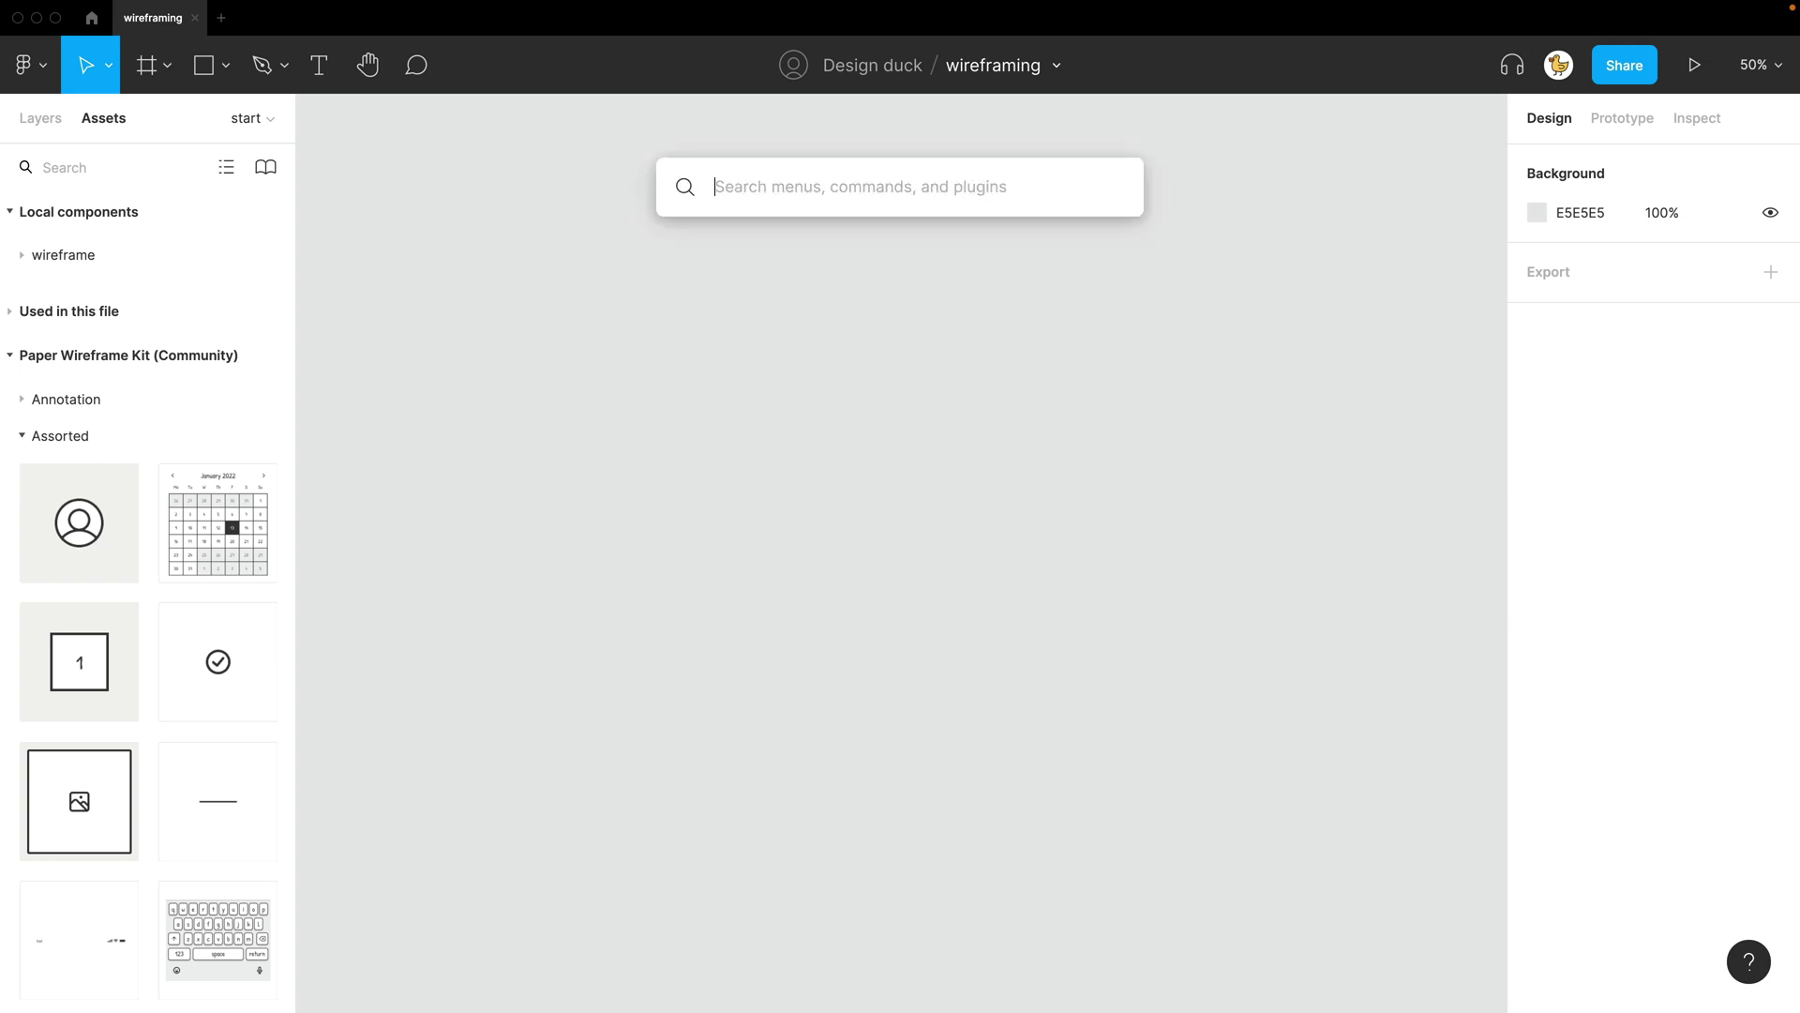
pyautogui.write('image')
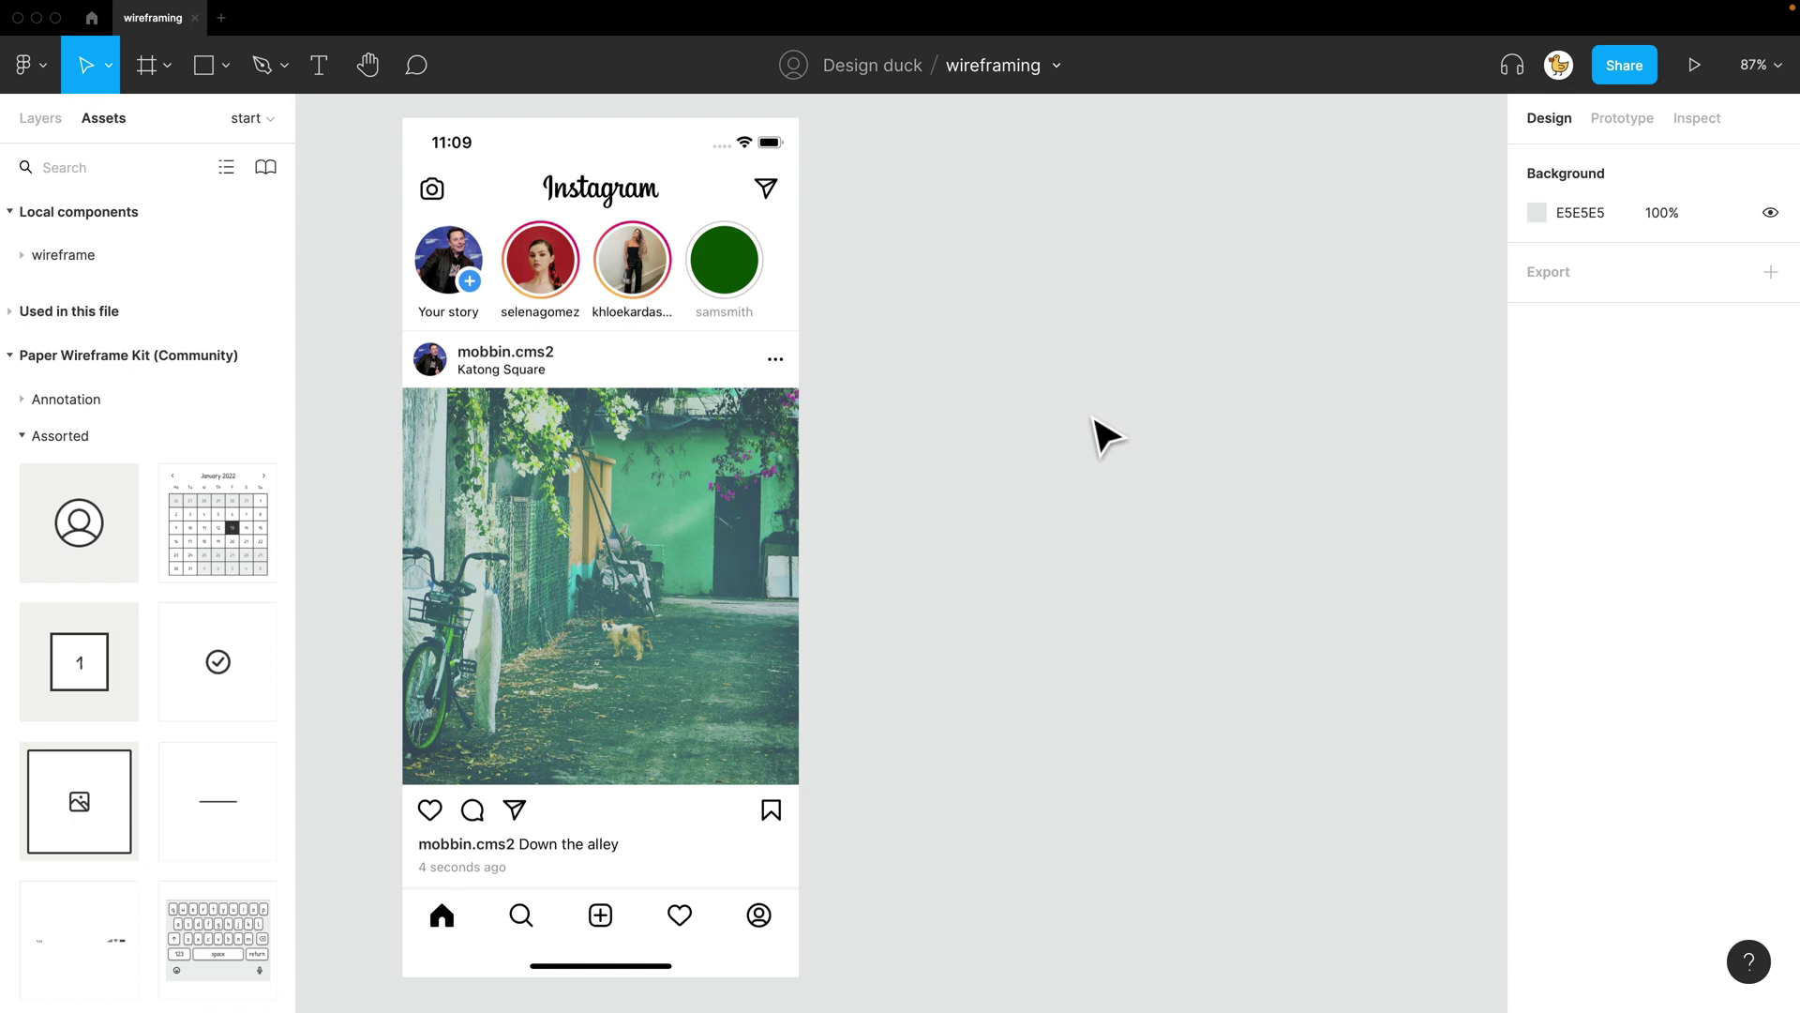
# Add a 375×812 iPhone 11 Pro / X frame and align its top with the Instagram screenshot
pyautogui.press('f')
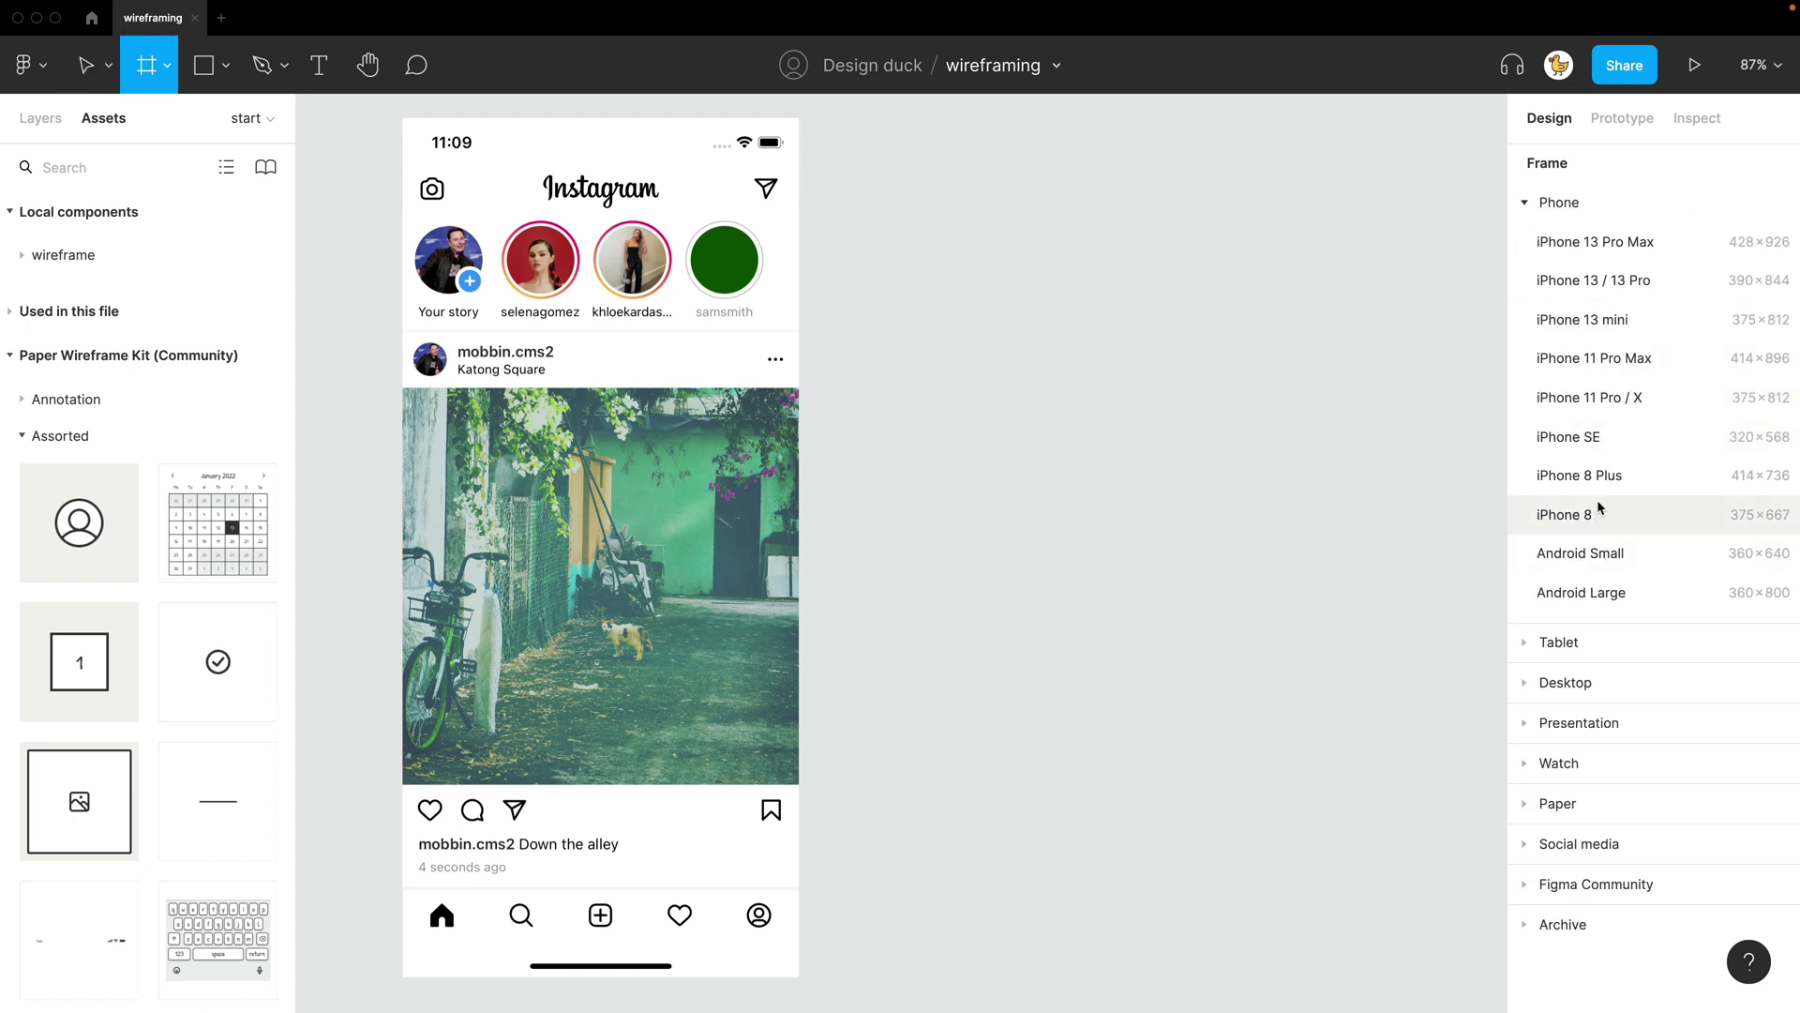
pyautogui.click(1606, 410)
pyautogui.click(1394, 447)
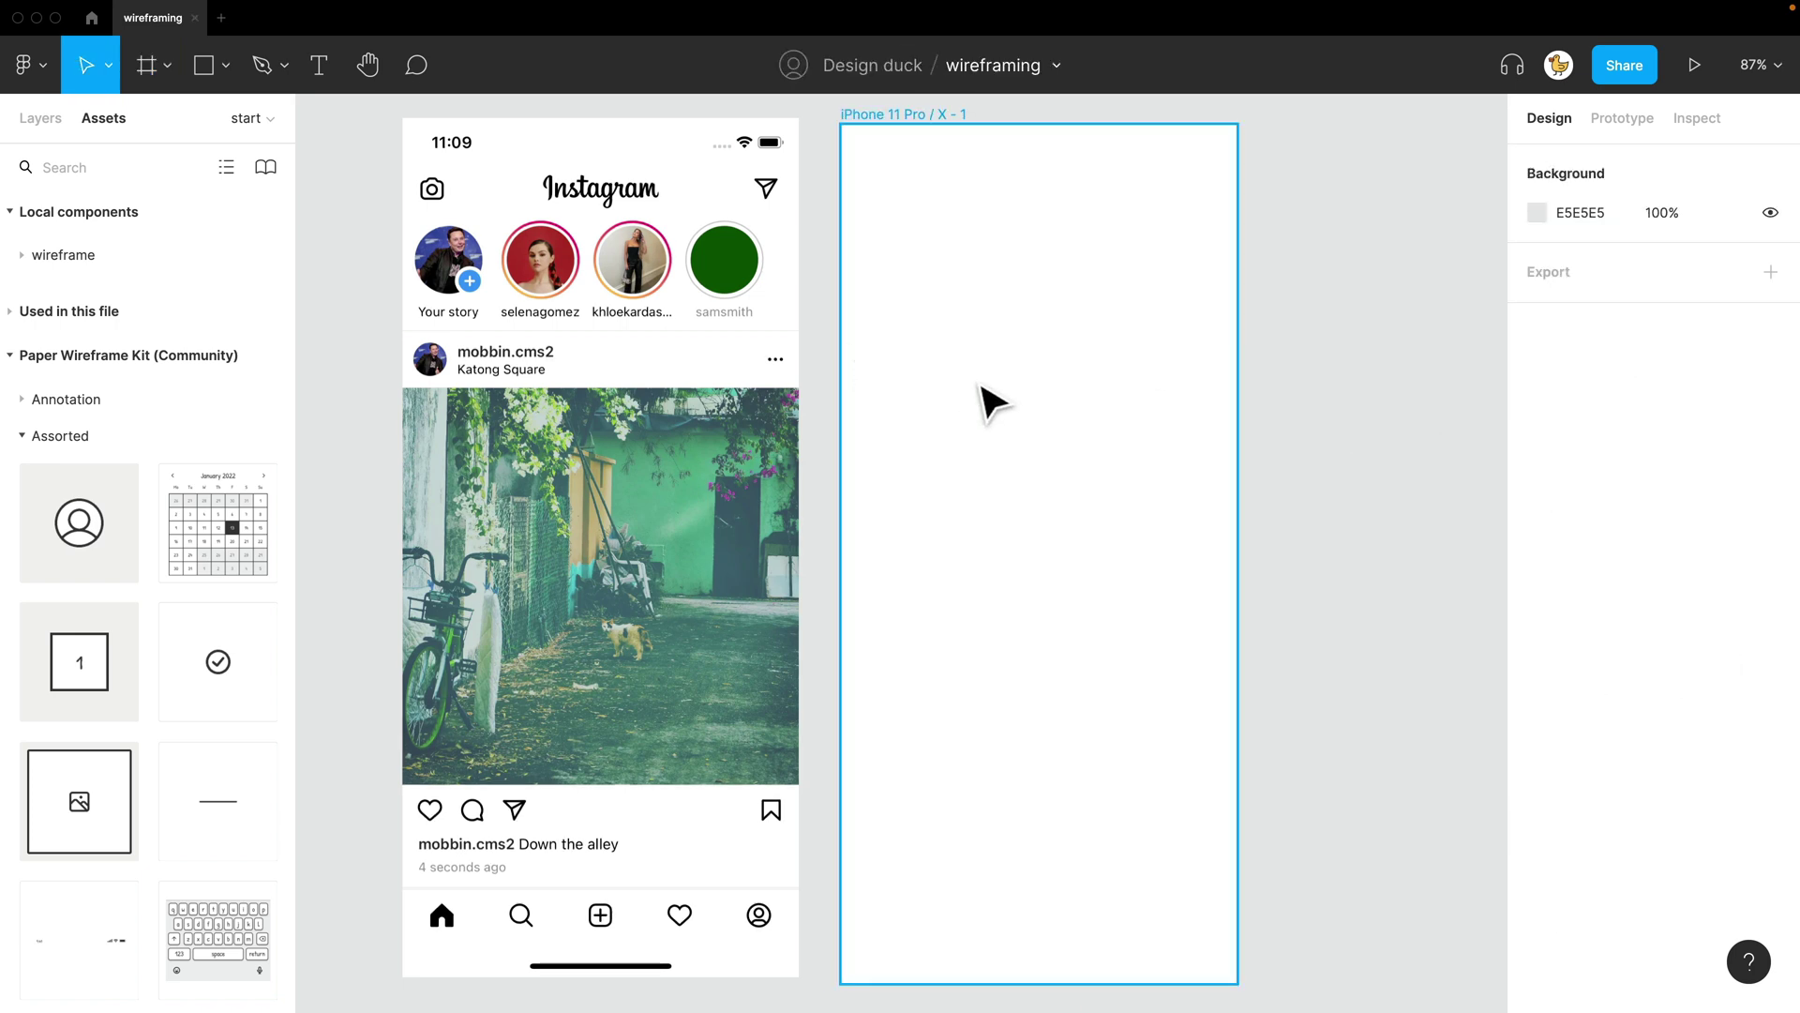
pyautogui.click(996, 405)
pyautogui.click(568, 441)
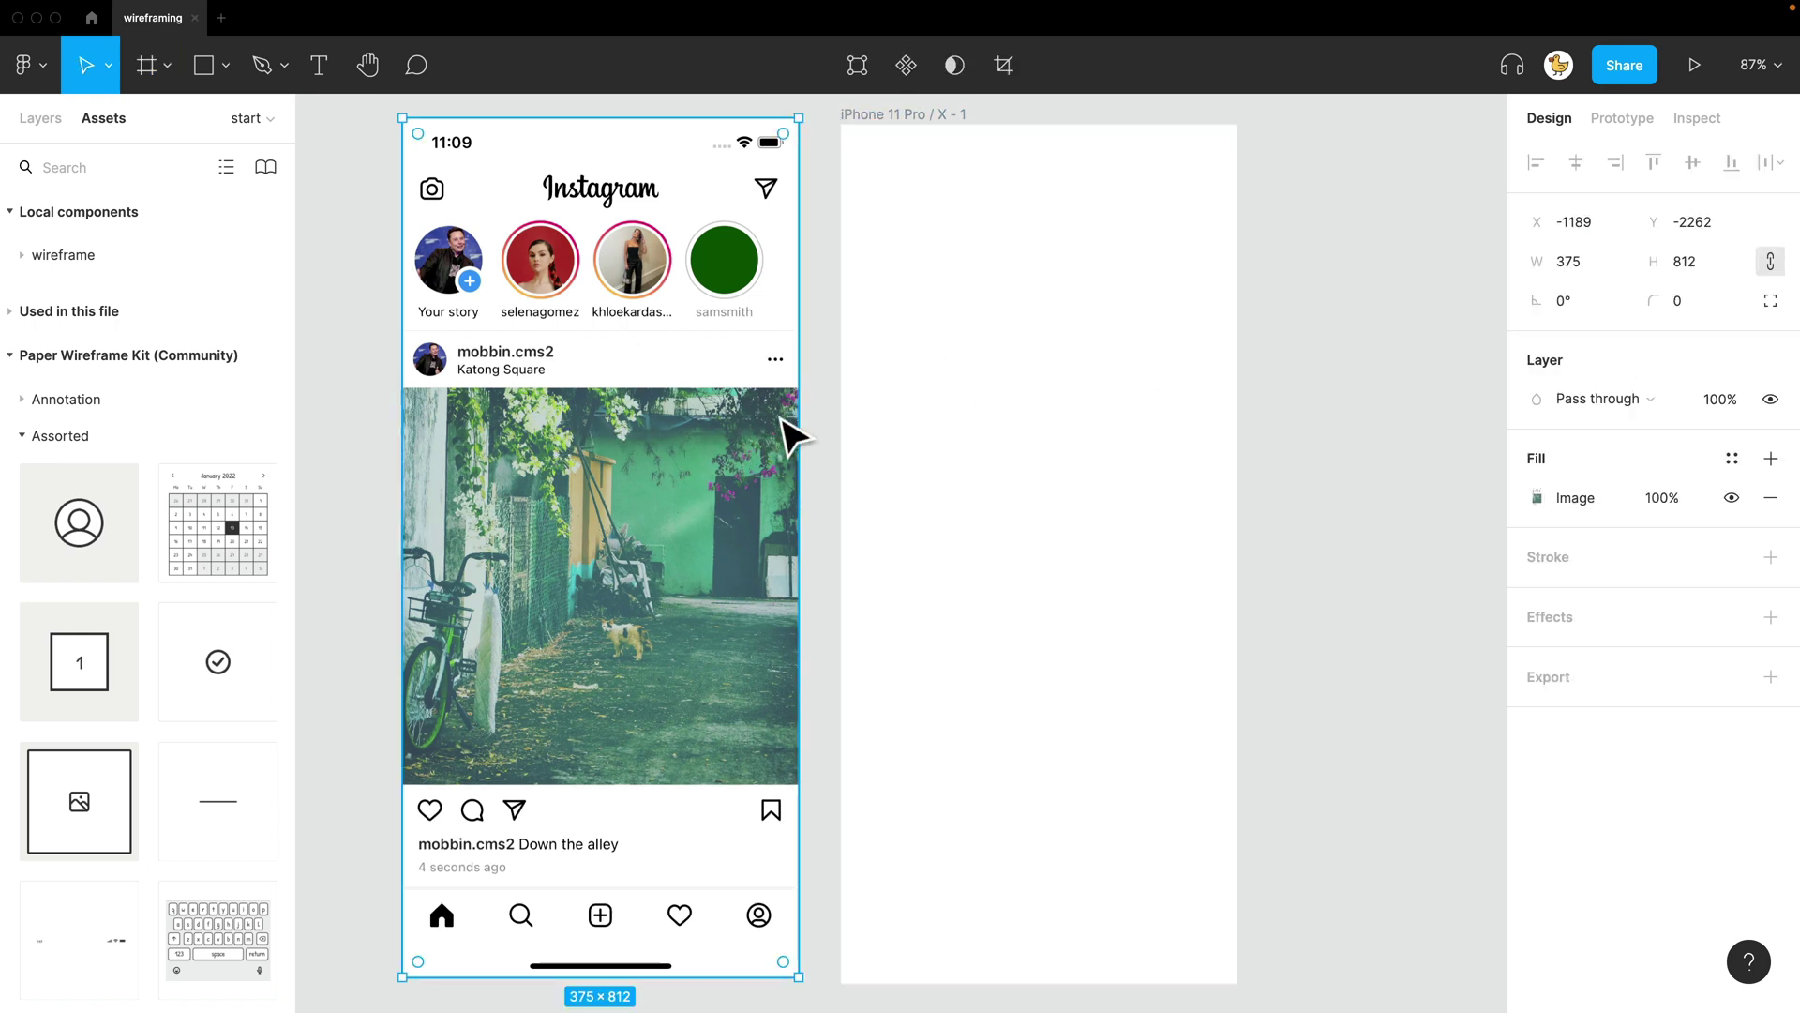
pyautogui.moveTo(964, 432); pyautogui.dragTo(970, 425)
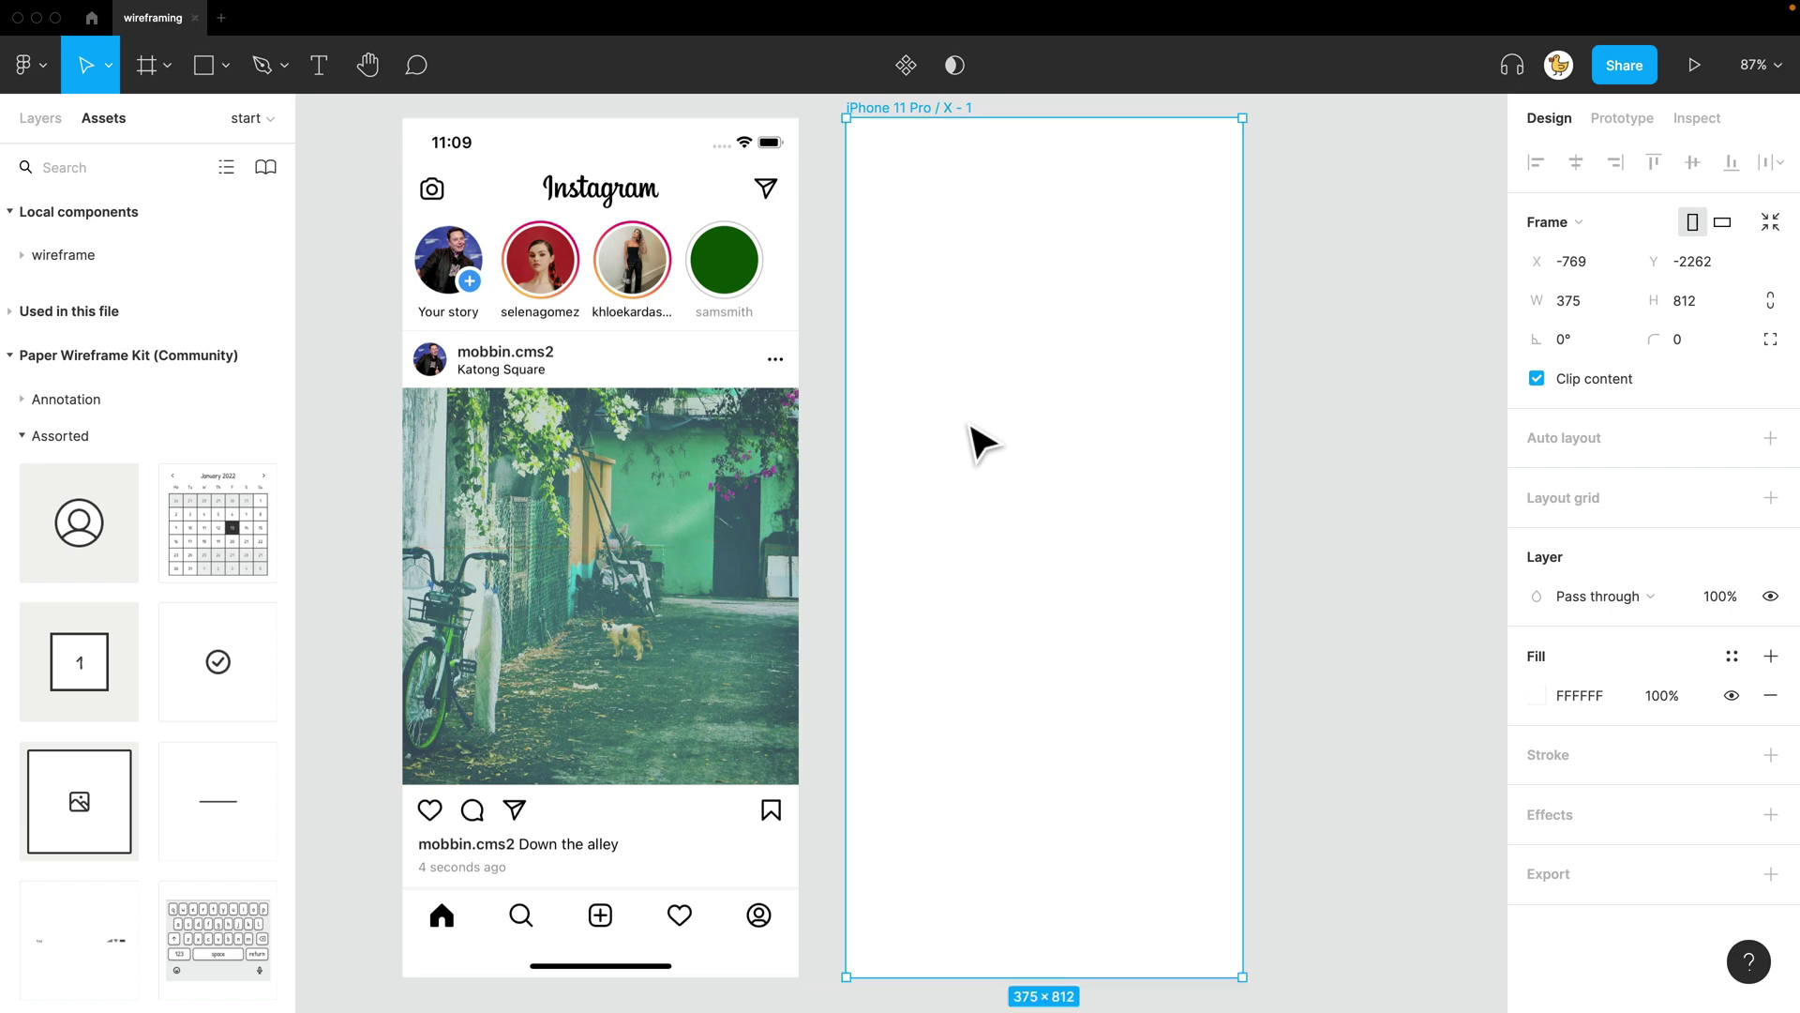
pyautogui.click(1311, 427)
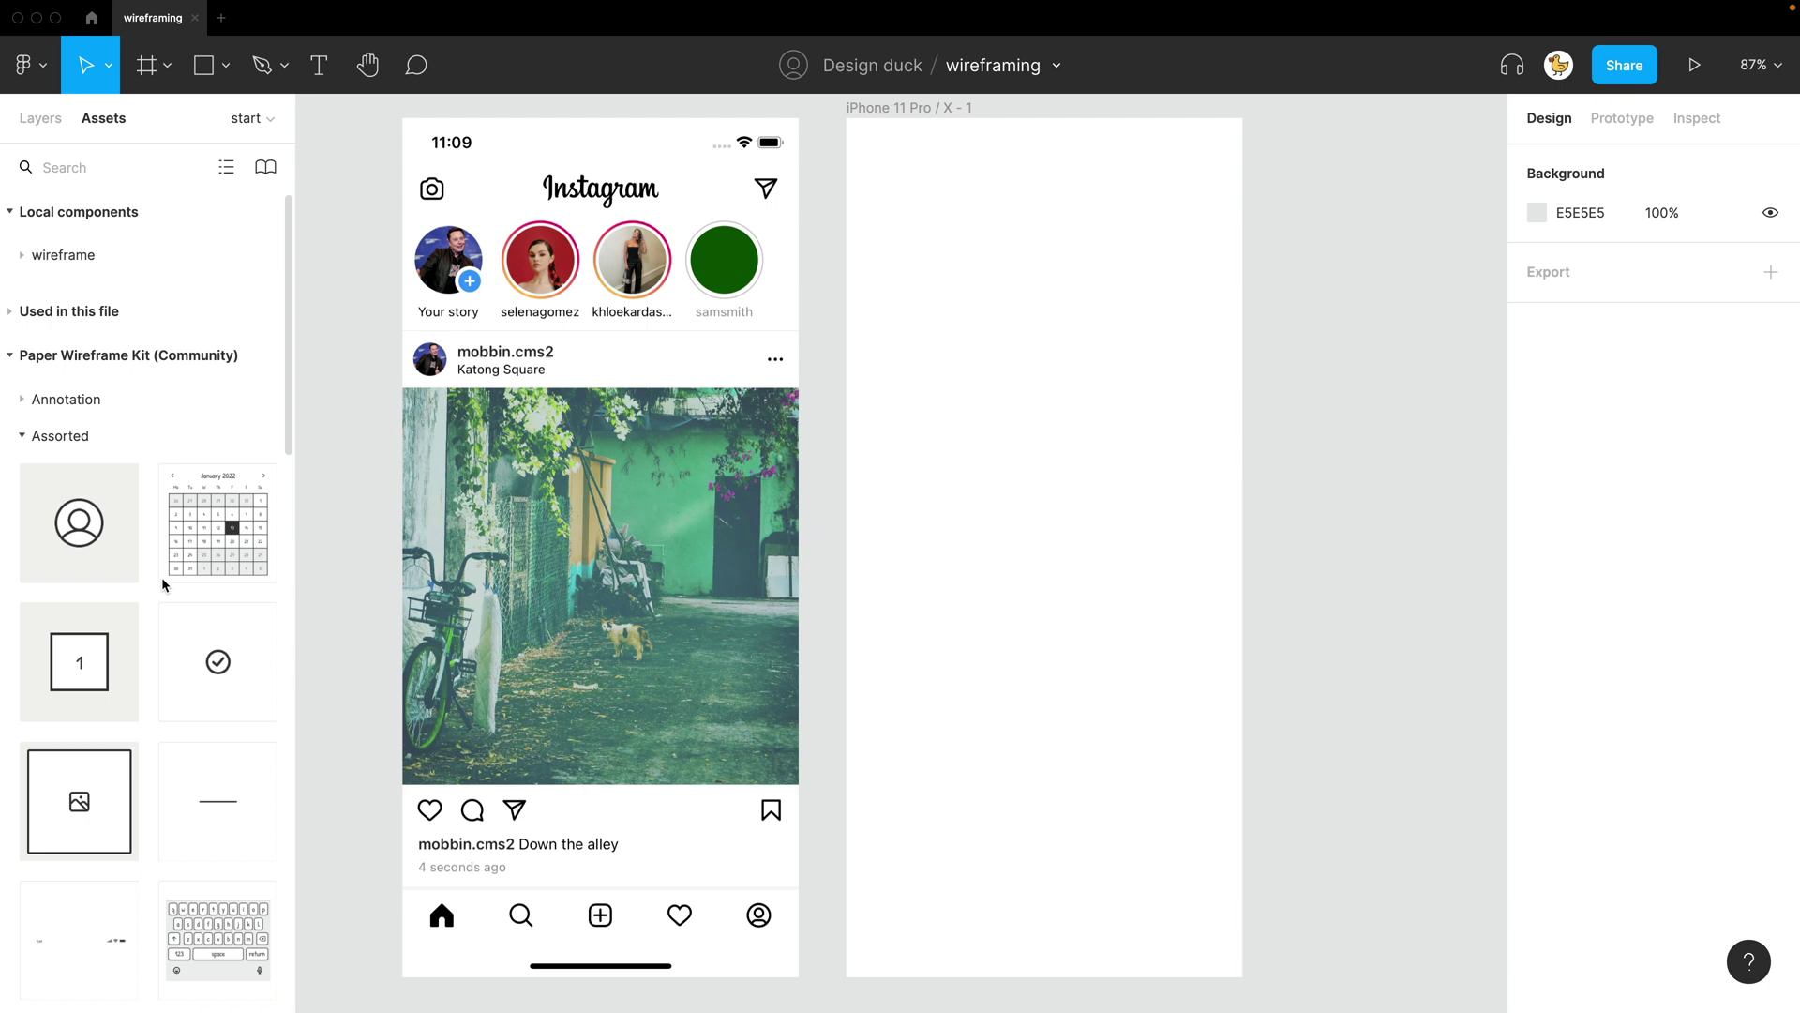
# Place the kit's Toolbar at the top of the iPhone frame and retitle its label 'instagram'
pyautogui.scroll(-15, 170, 576)
pyautogui.scroll(-1, 171, 576)
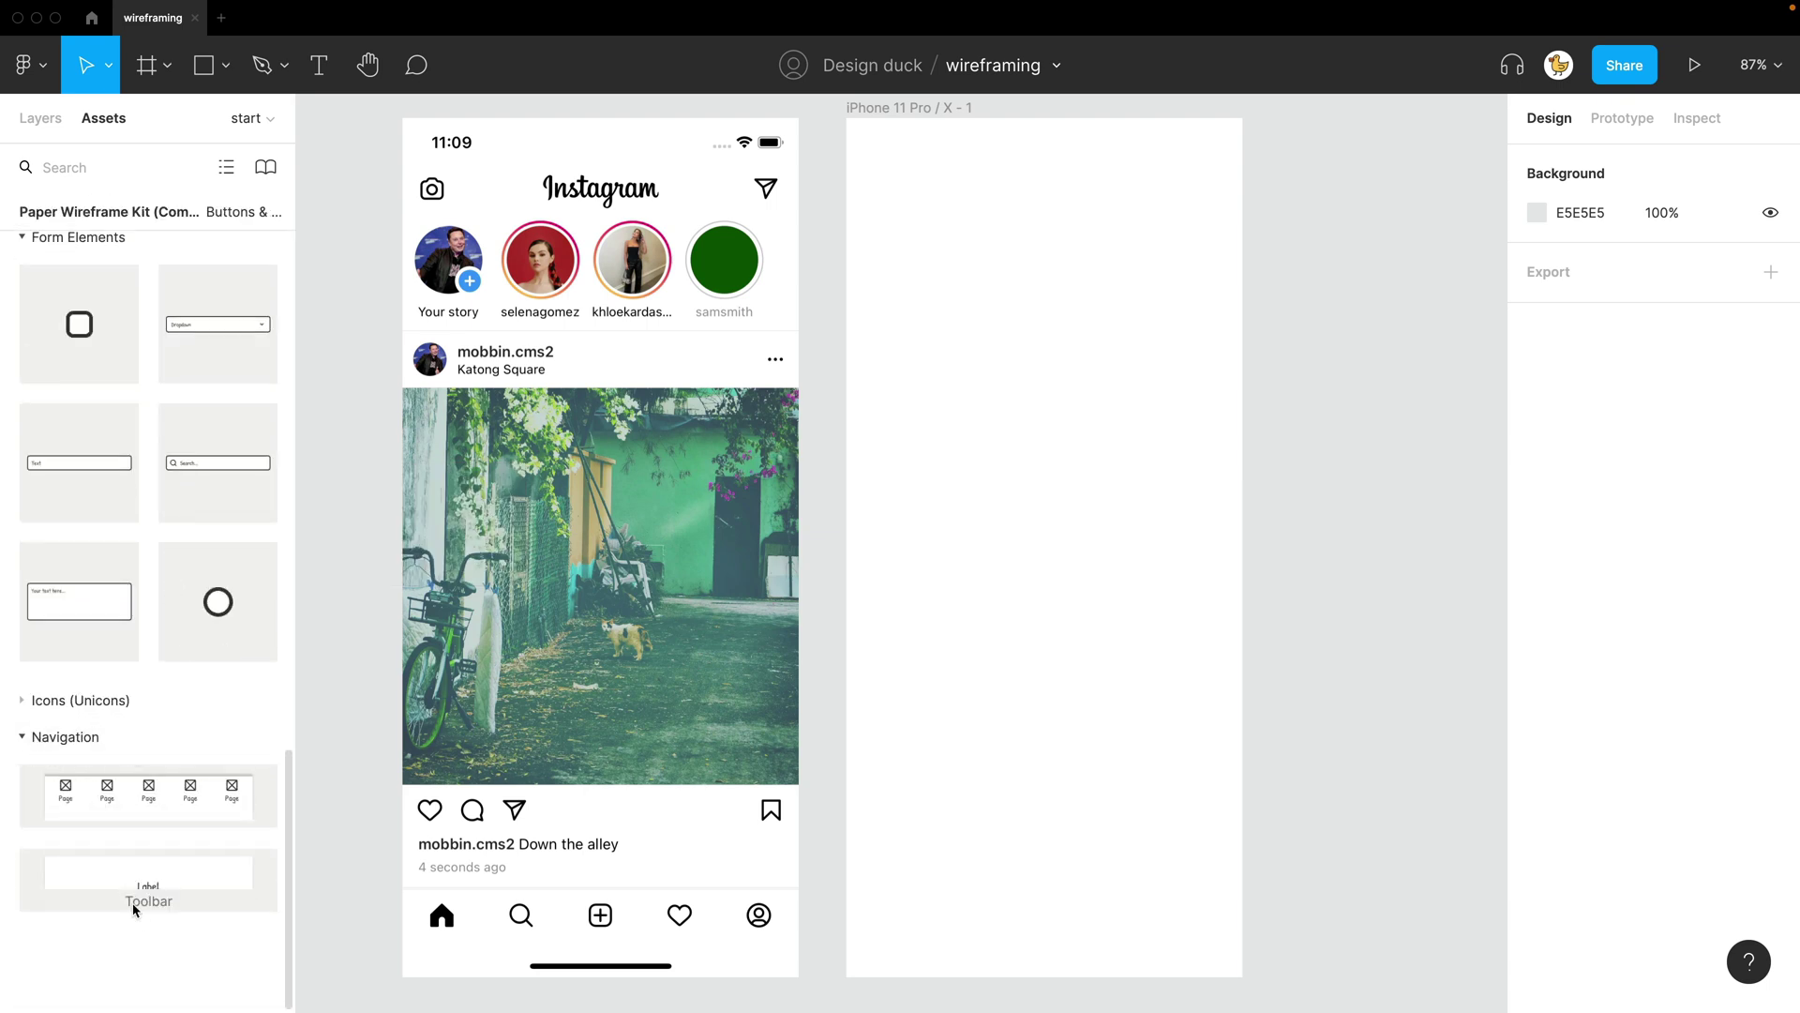
pyautogui.moveTo(134, 880); pyautogui.dragTo(1004, 187)
pyautogui.doubleClick(1047, 177)
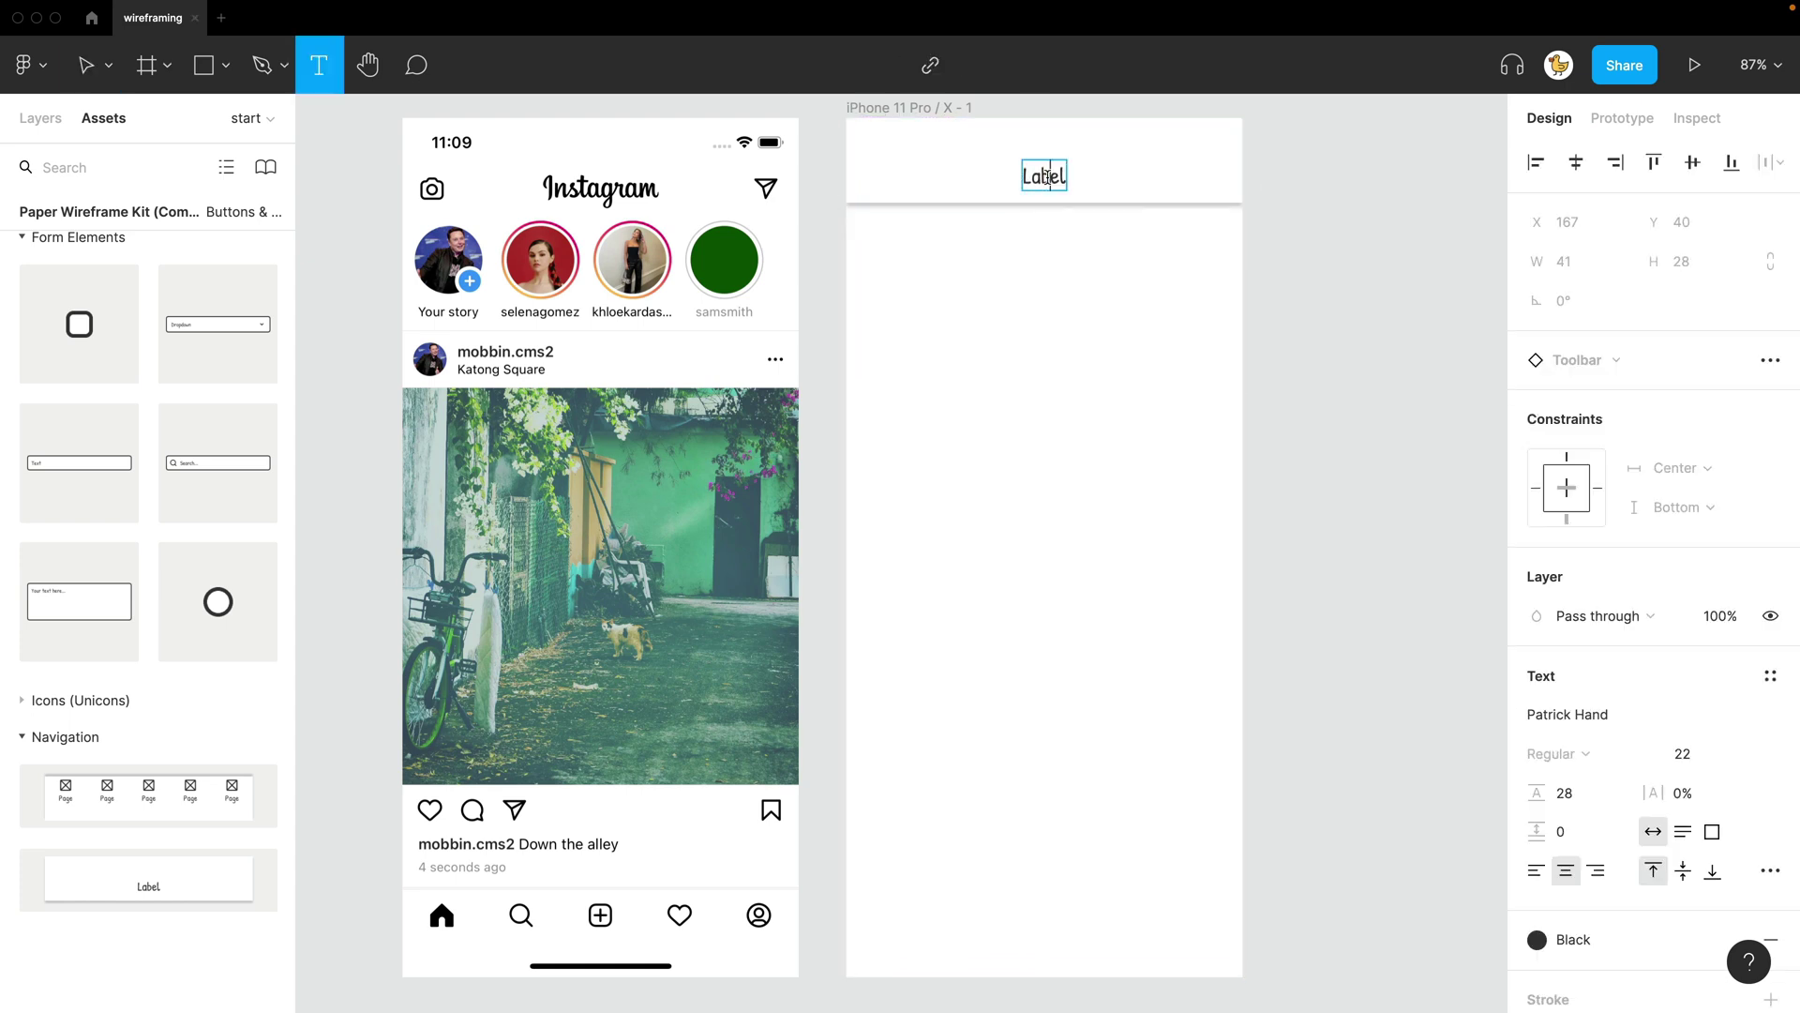
pyautogui.hotkey('ctrl', 'a')
pyautogui.write('instagram')
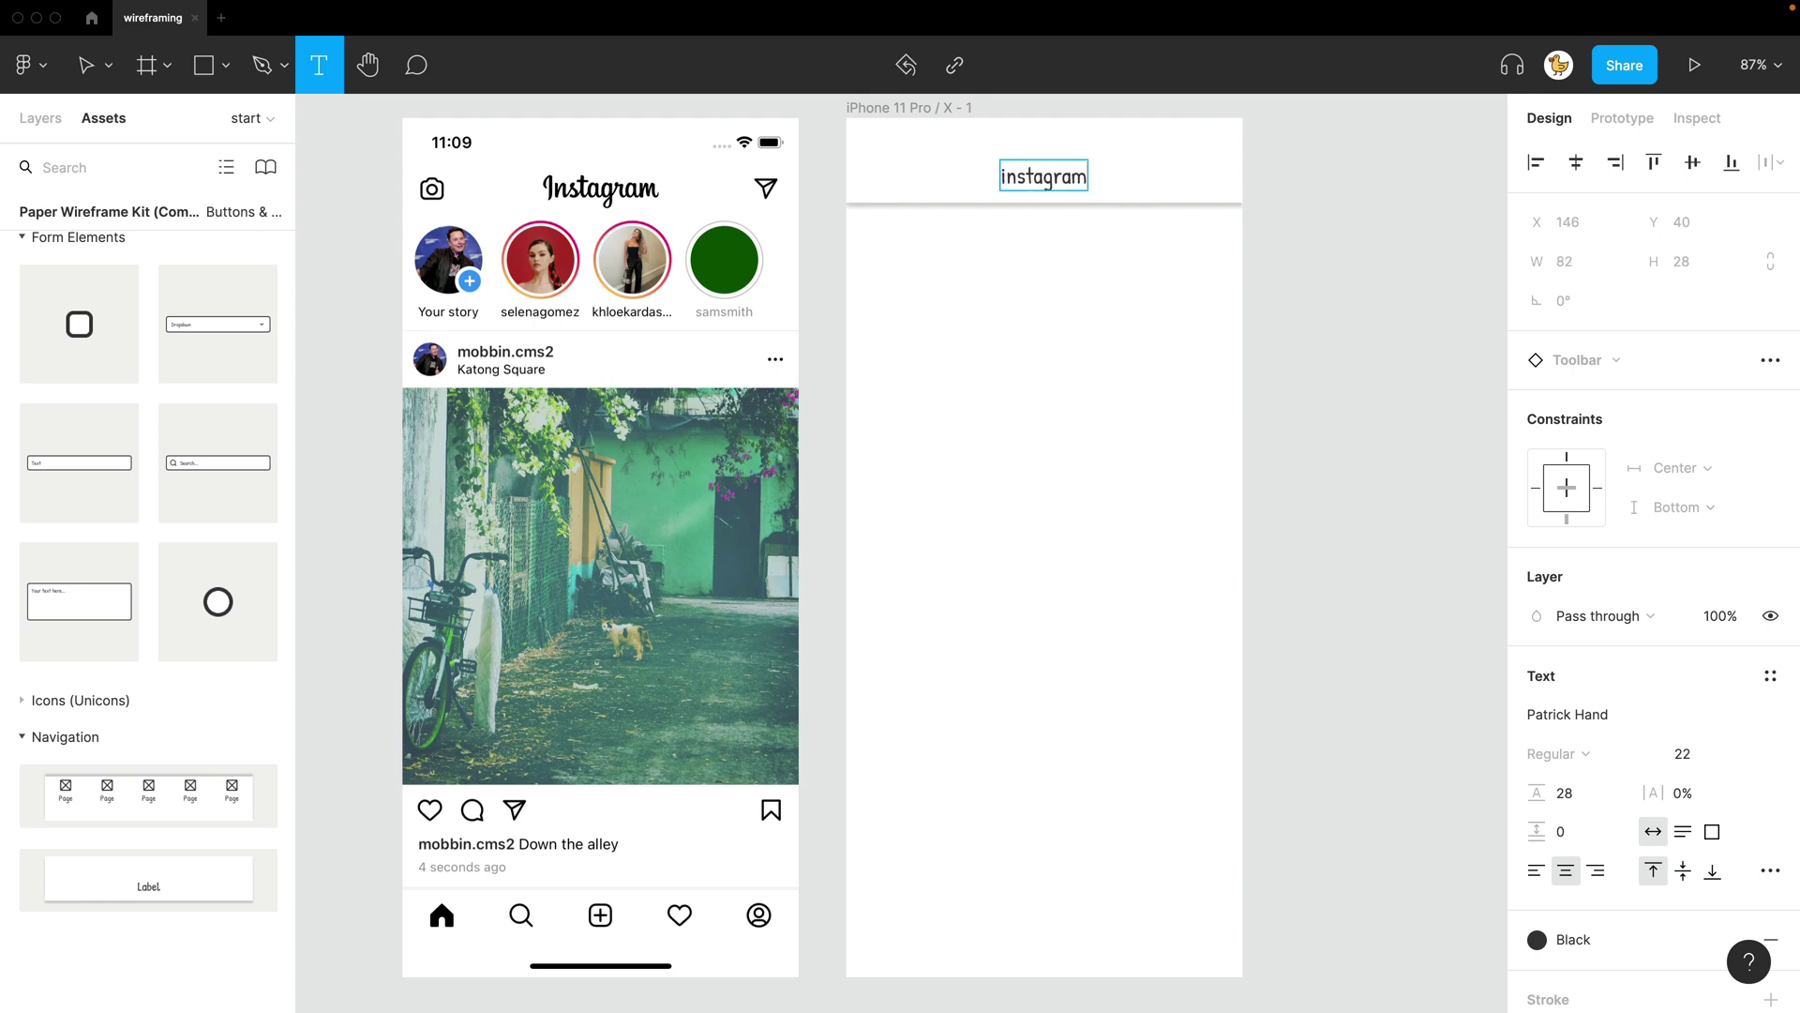
pyautogui.press('Escape')
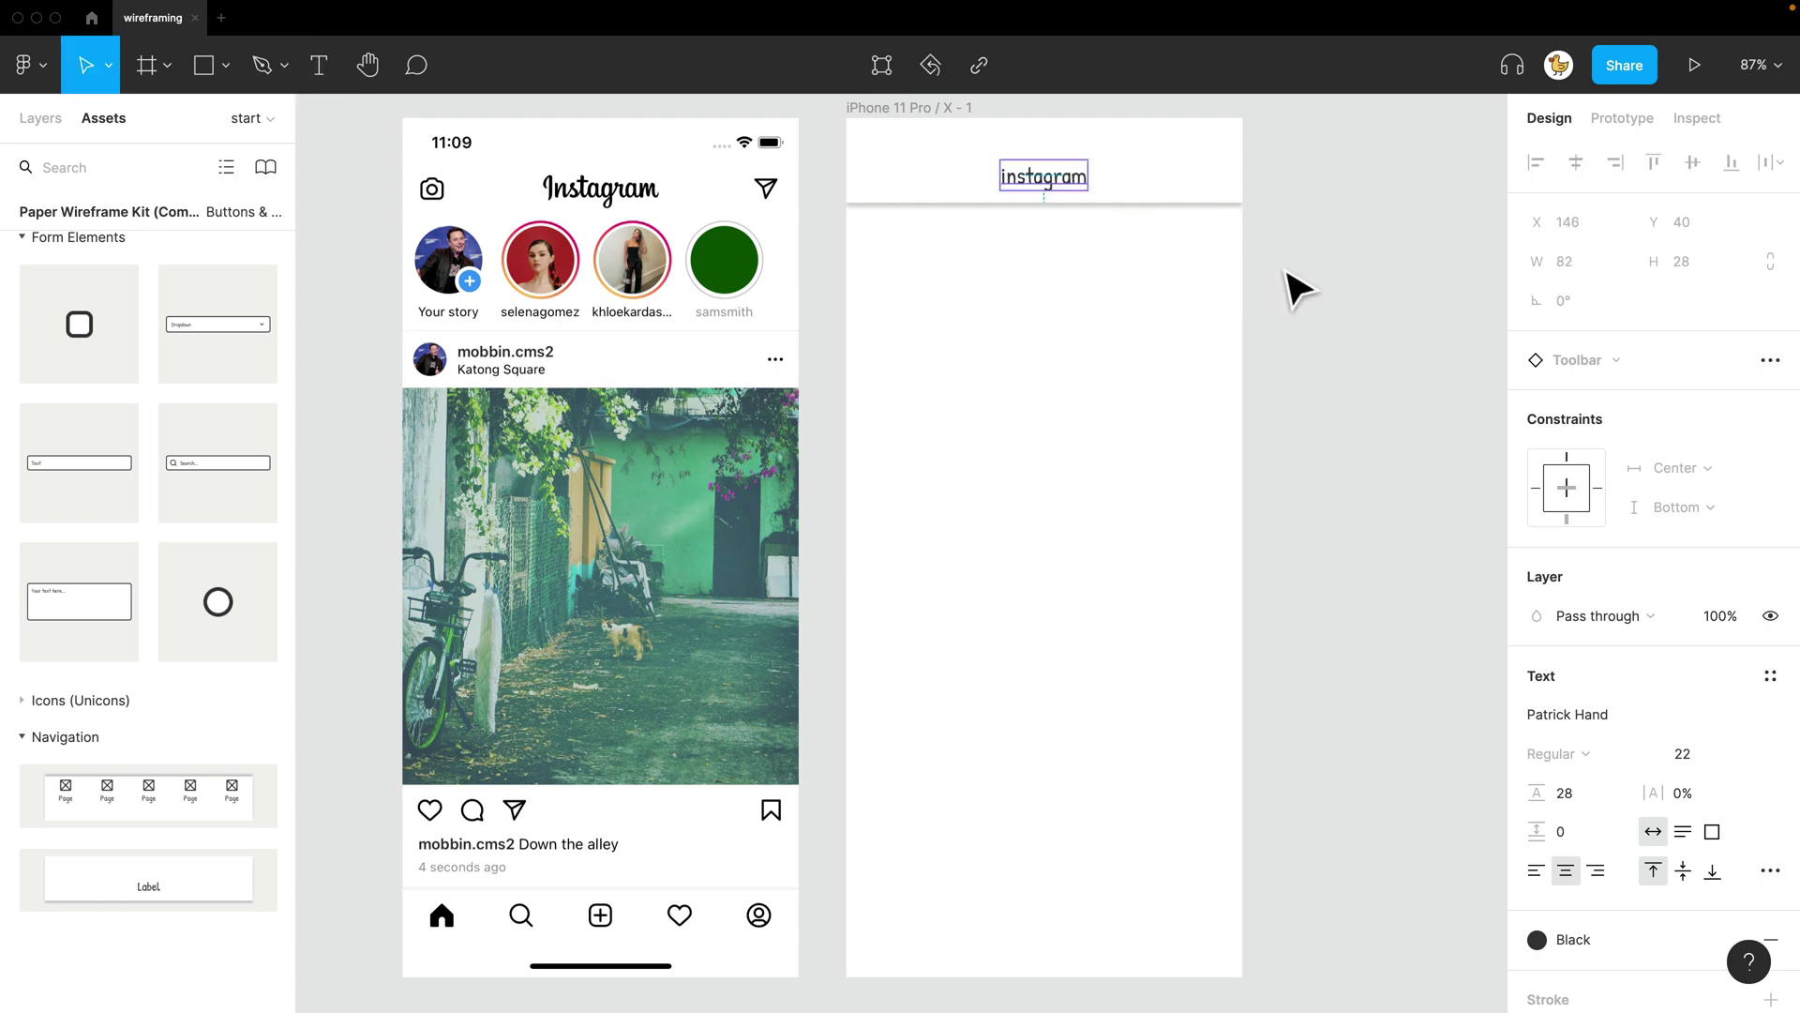
pyautogui.click(1294, 285)
pyautogui.click(987, 185)
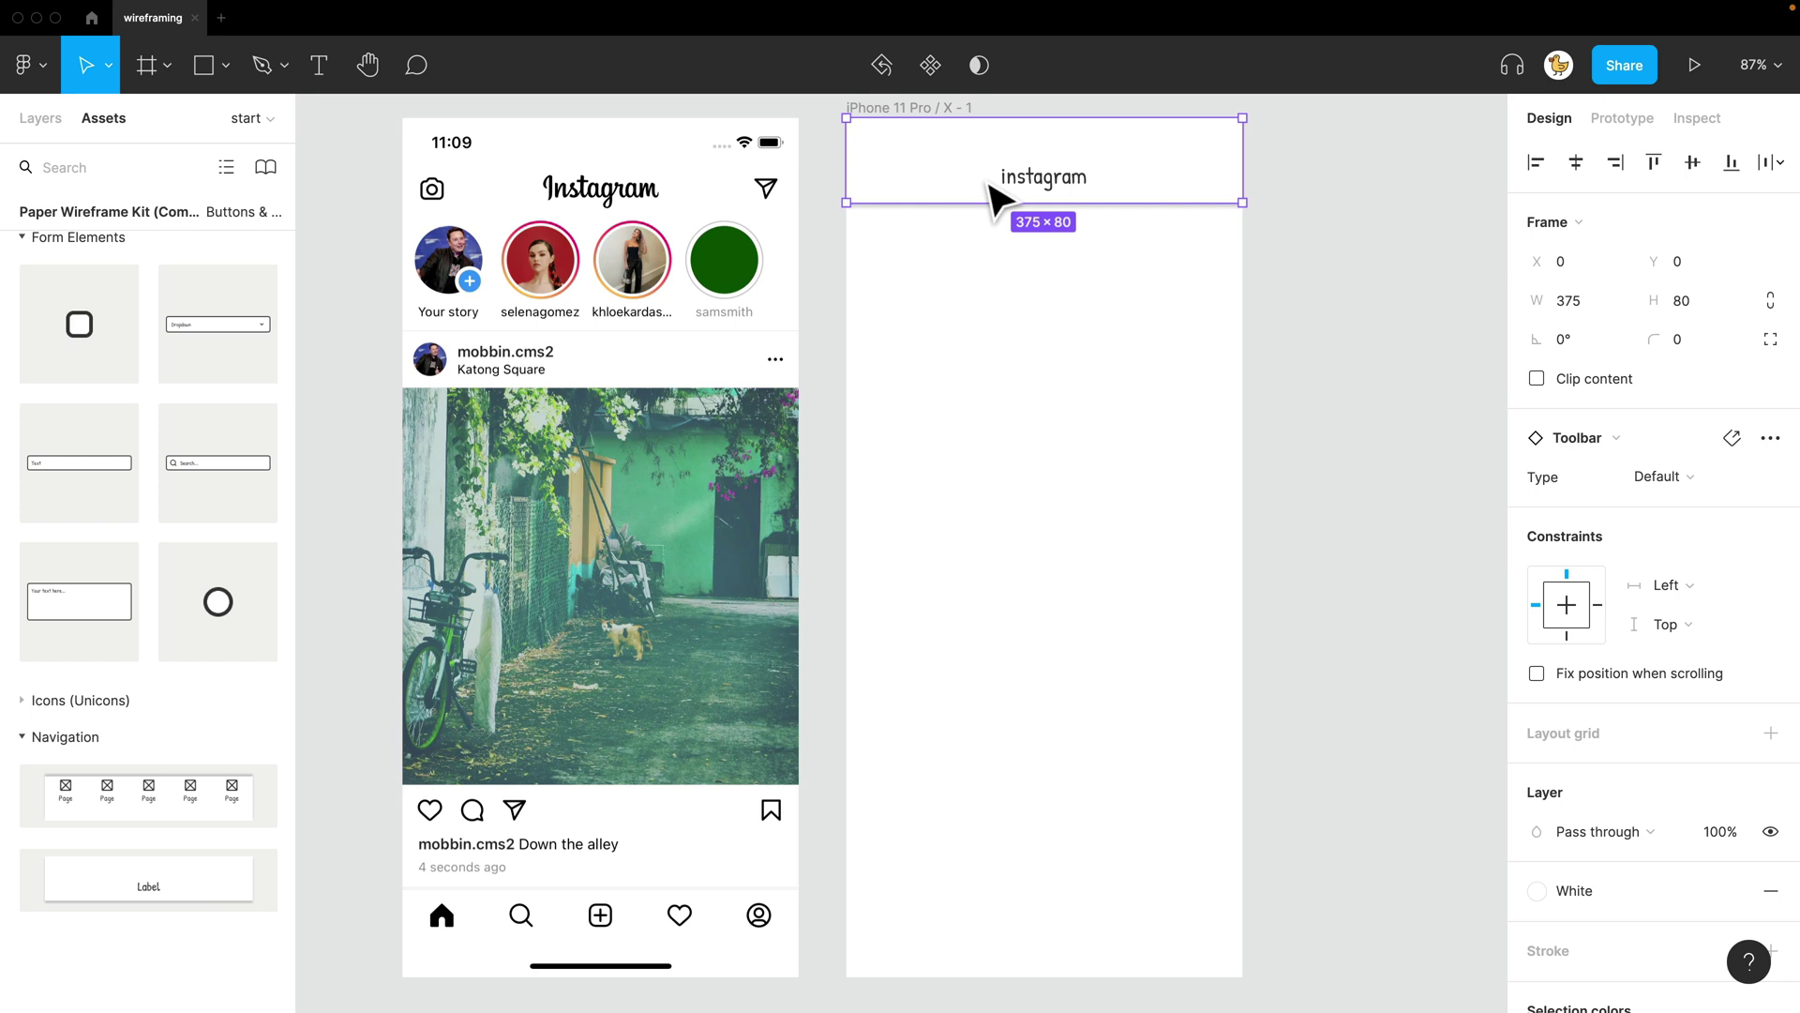
pyautogui.click(1674, 487)
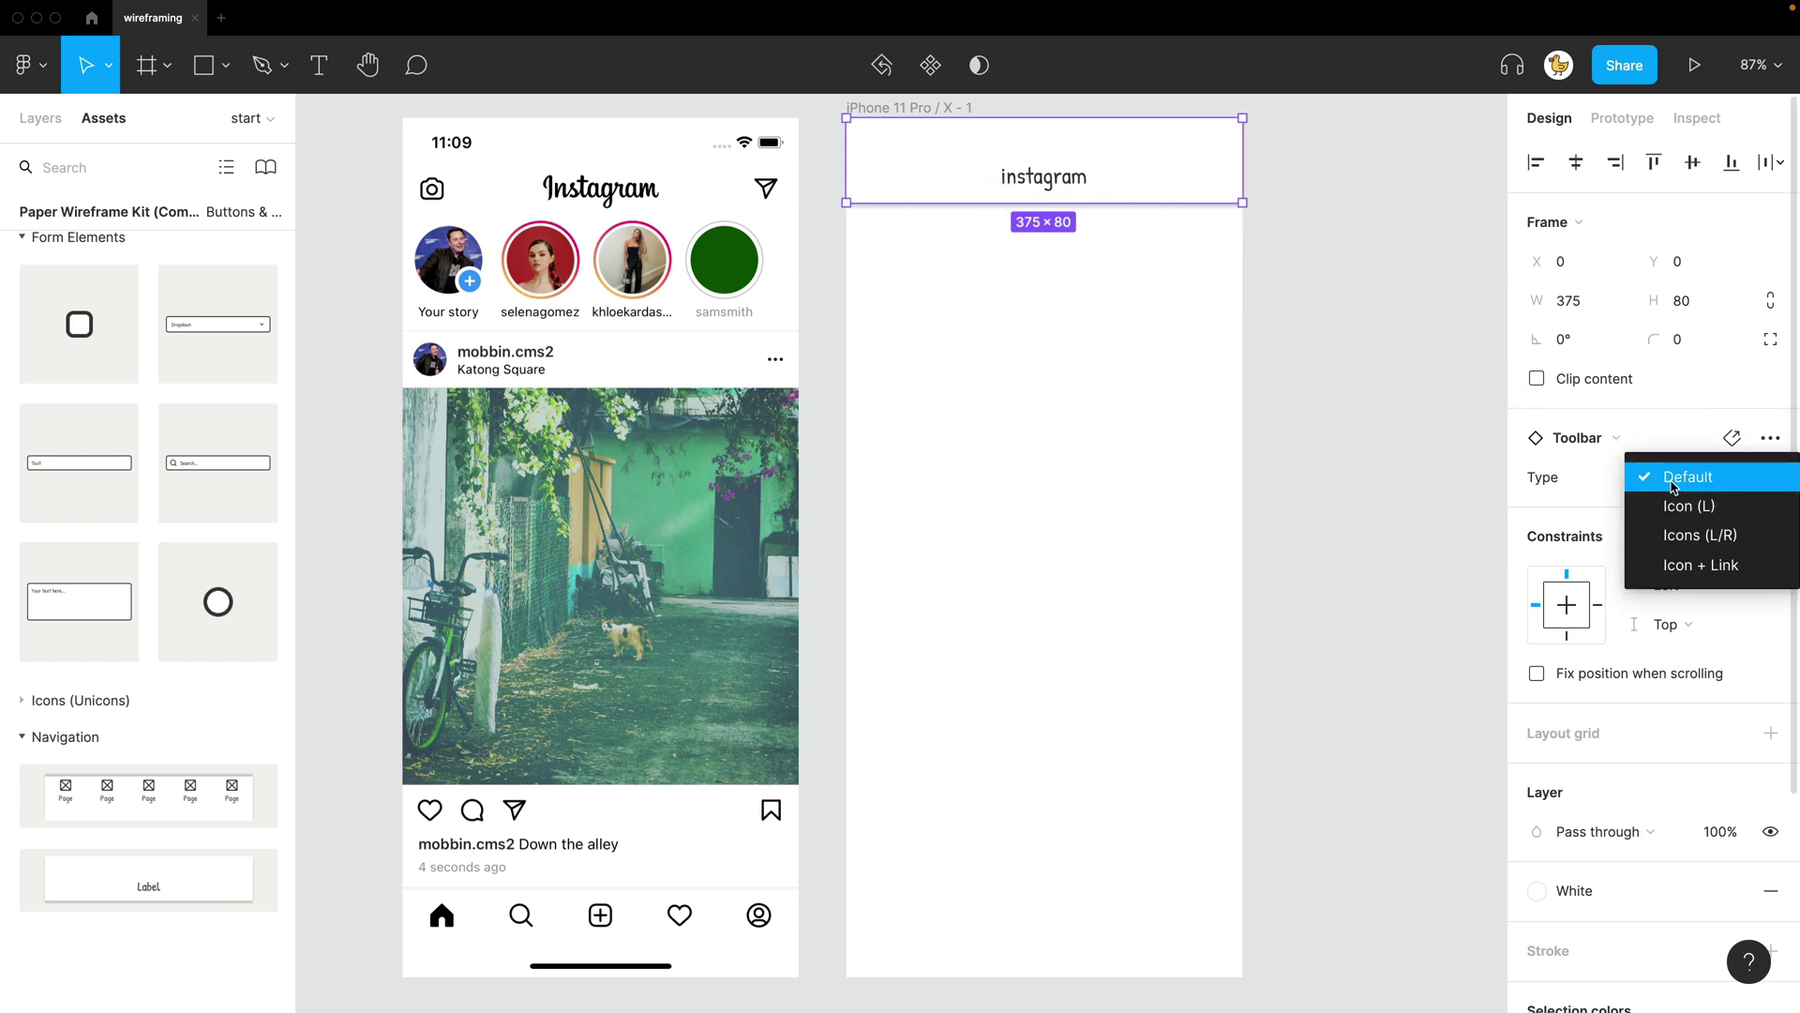
# Set the toolbar type to Icons (L/R) and swap the left placeholder for a camera icon
pyautogui.click(1723, 546)
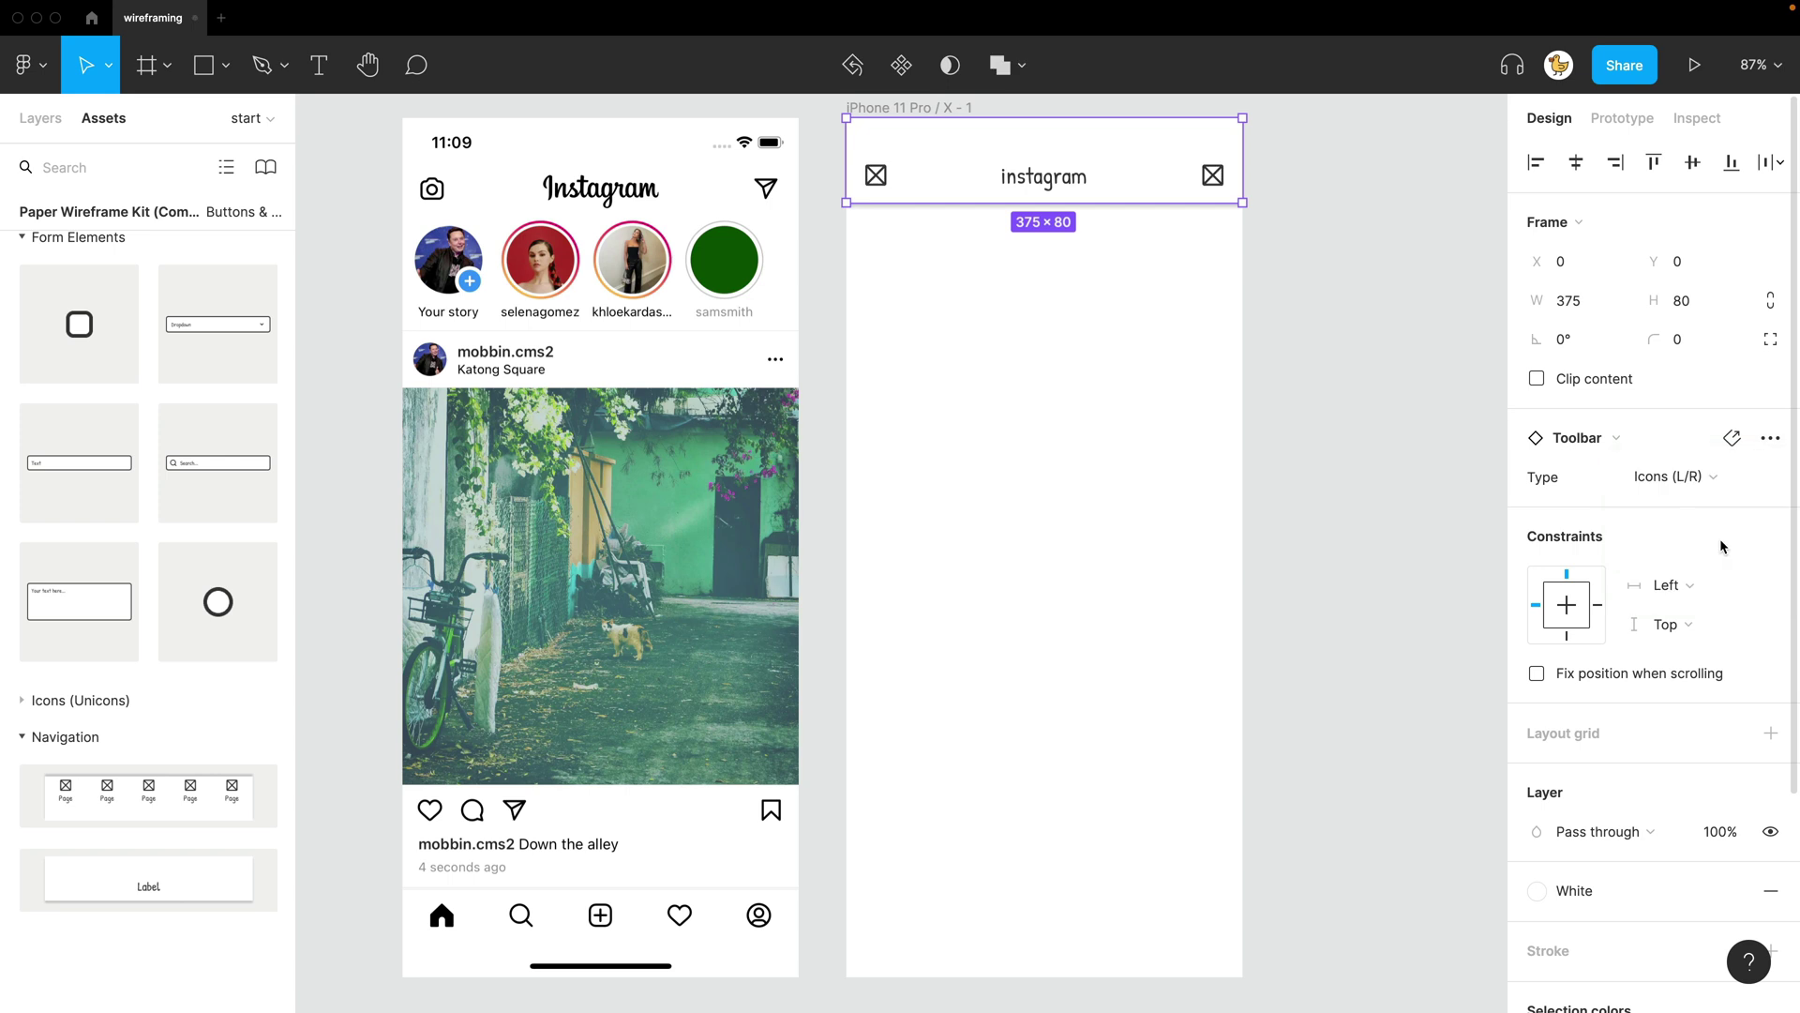
pyautogui.click(1480, 369)
pyautogui.doubleClick(885, 185)
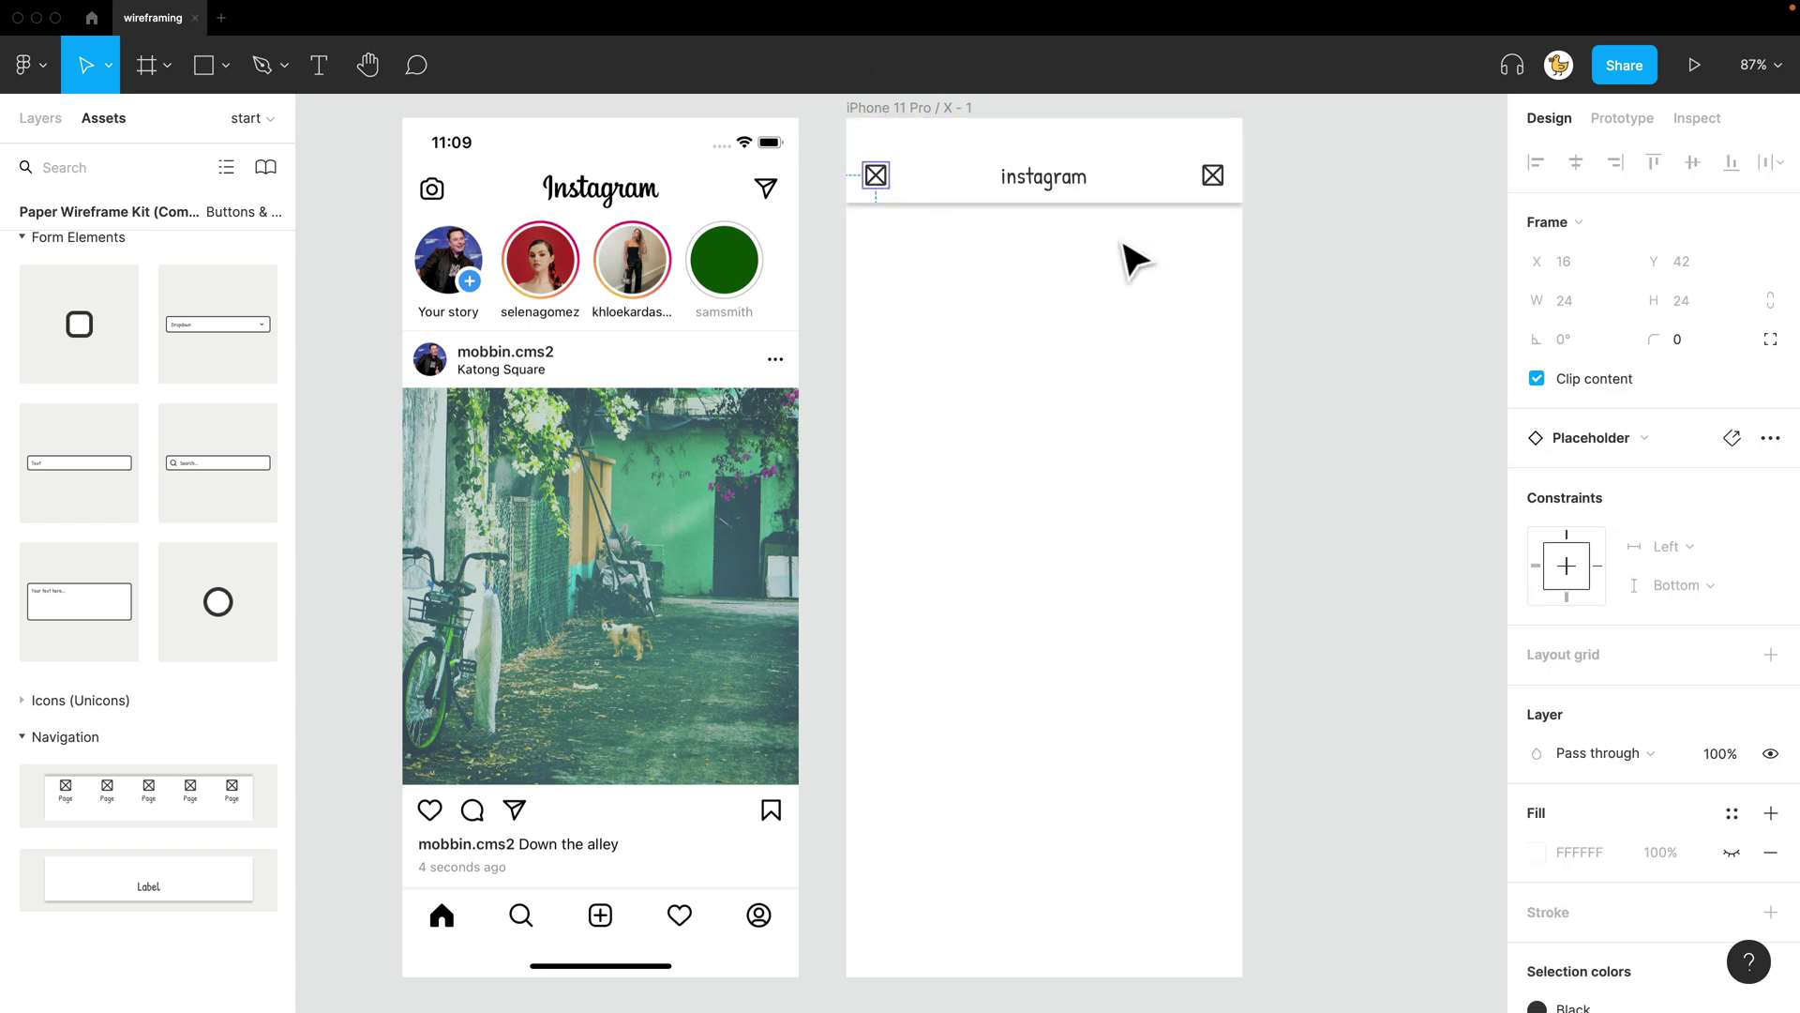
pyautogui.click(35, 117)
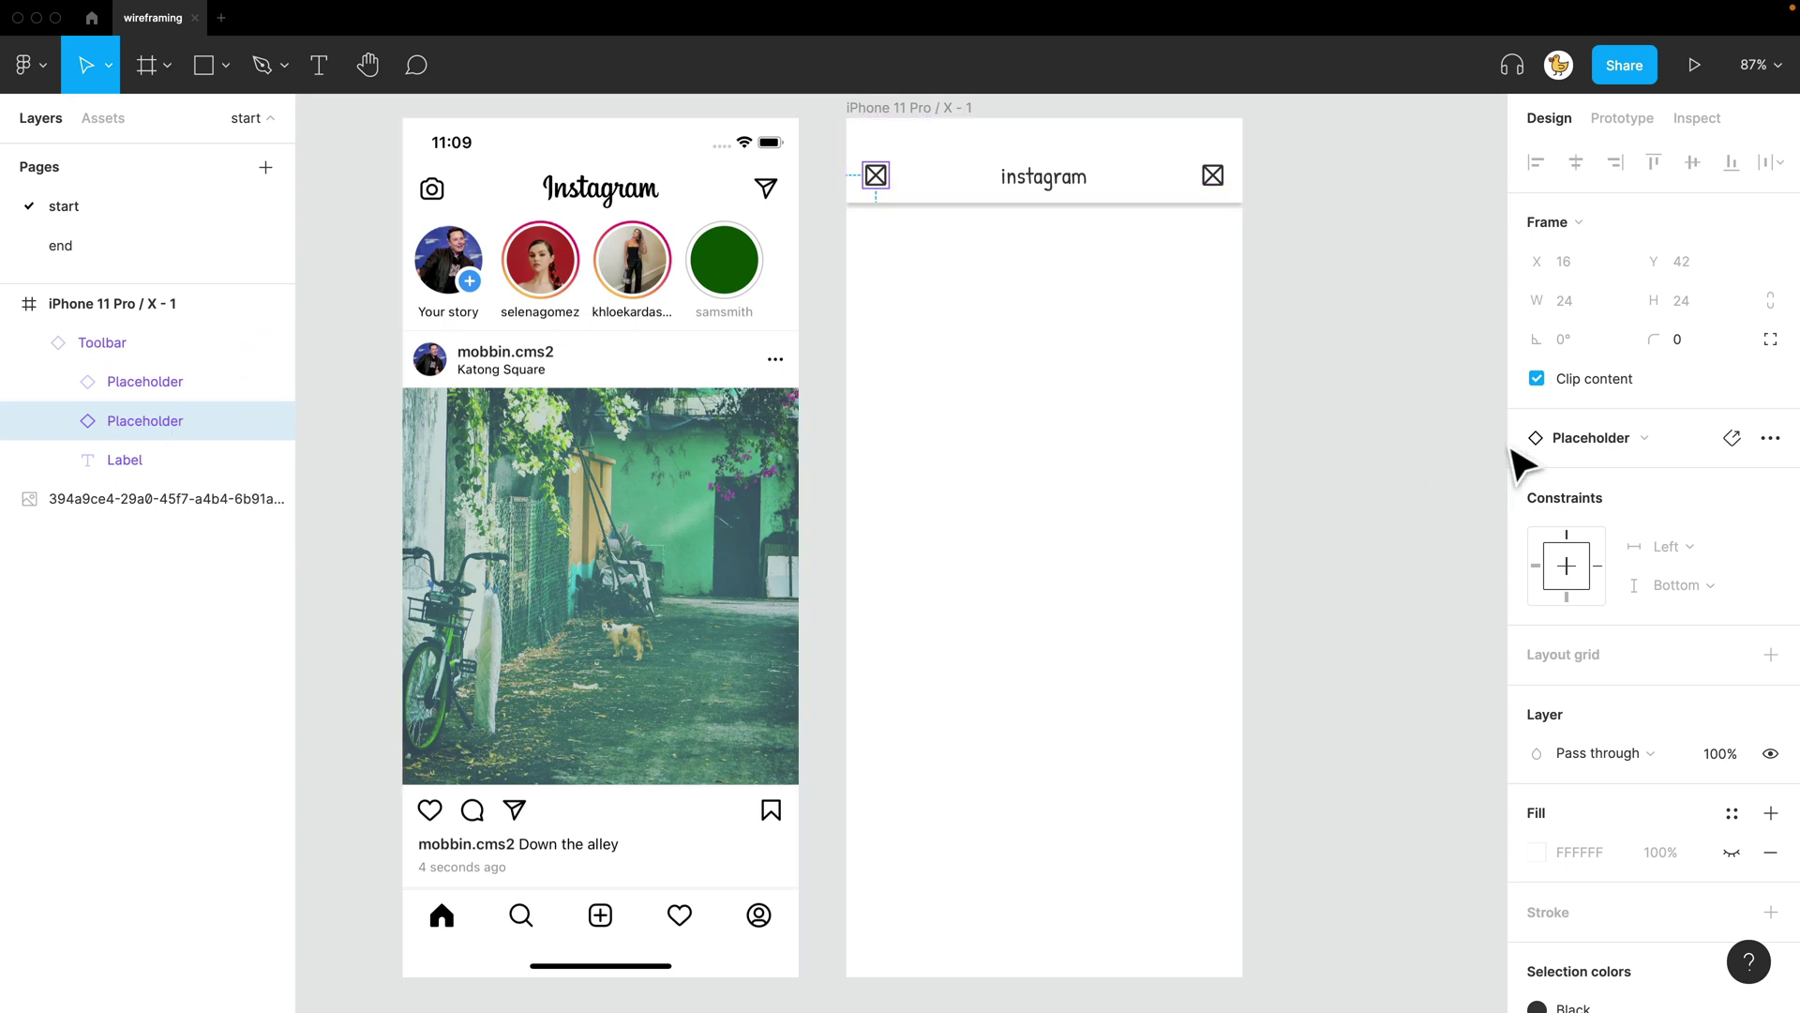
pyautogui.click(1603, 447)
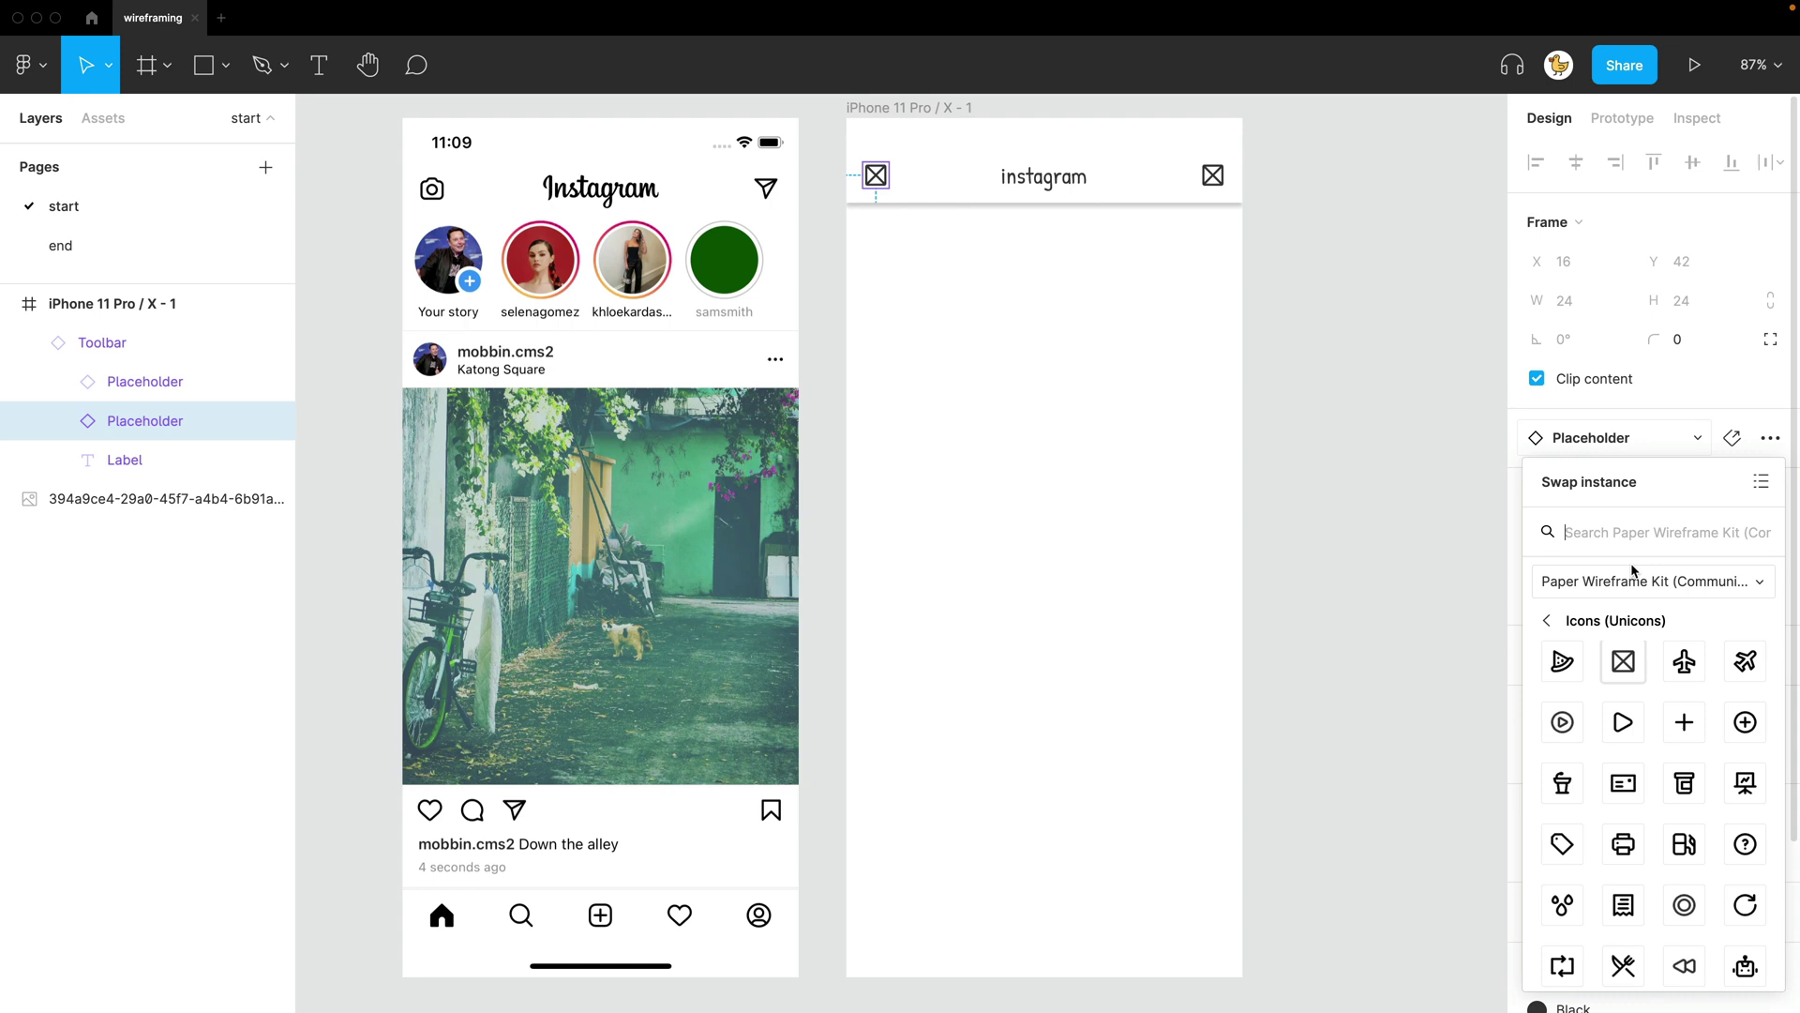
pyautogui.write('camera')
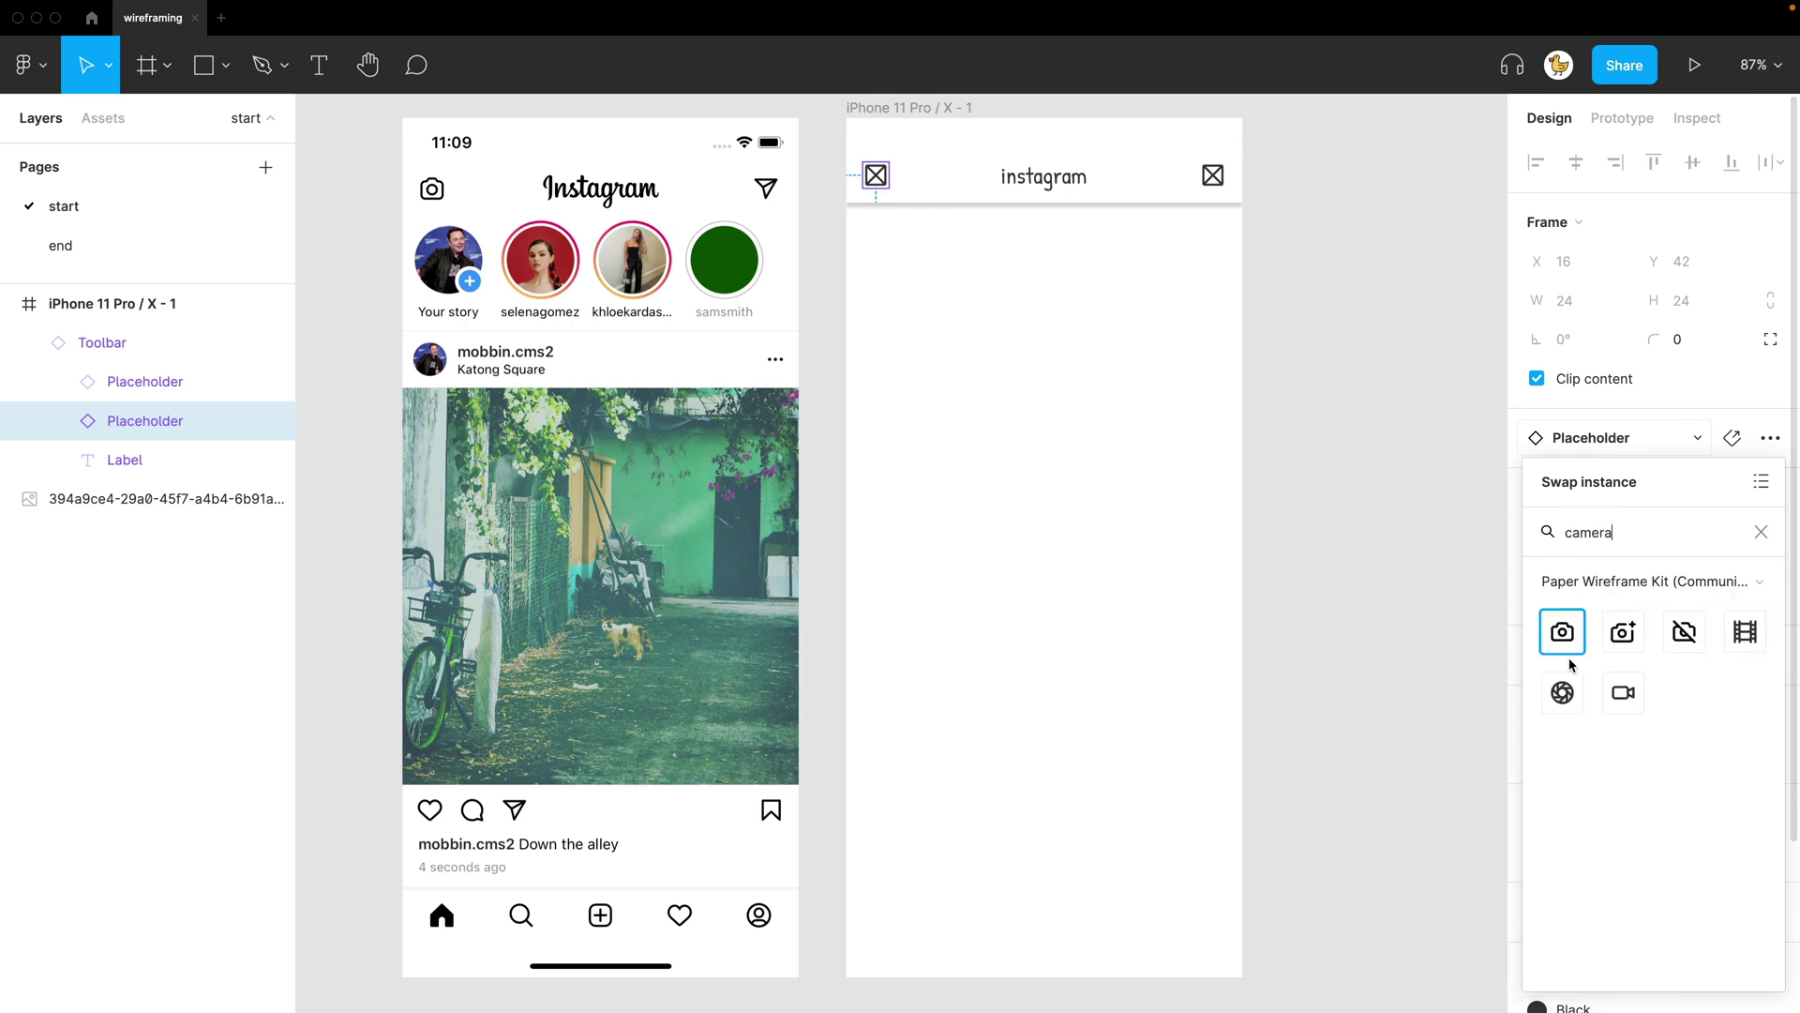
pyautogui.click(1561, 634)
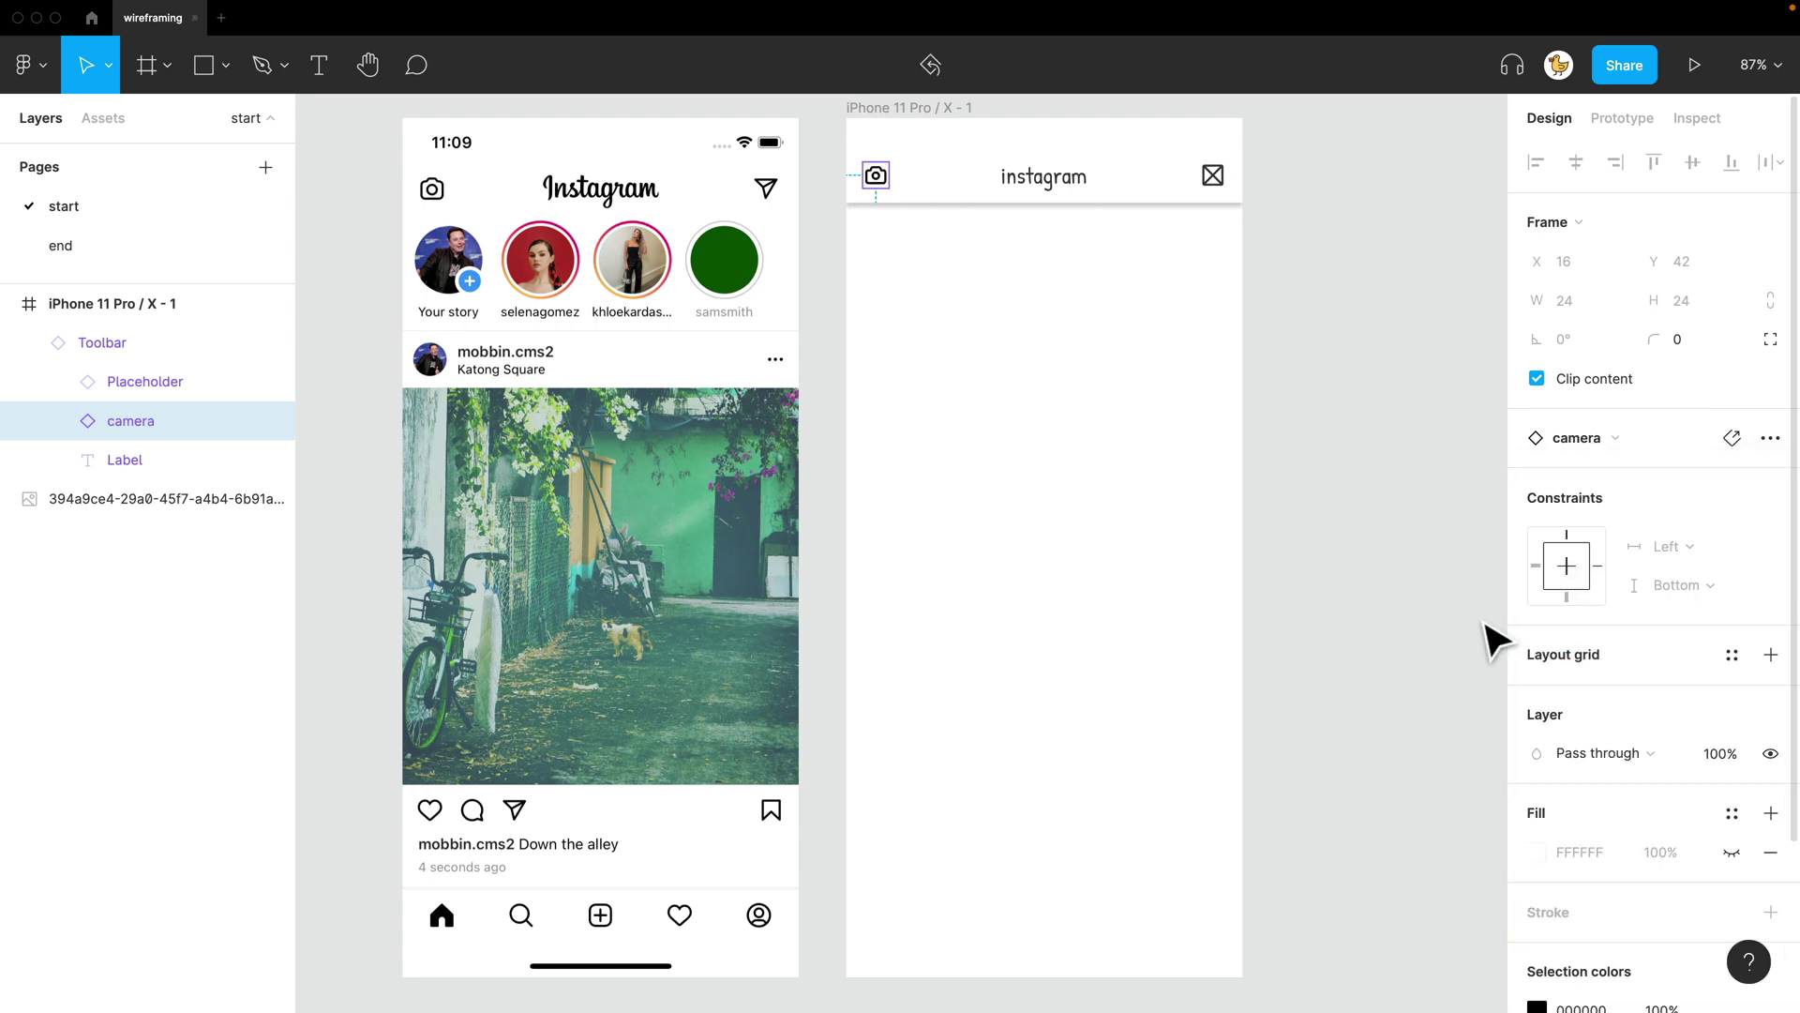
# Swap the toolbar's right placeholder icon for the message send-arrow icon
pyautogui.click(1218, 184)
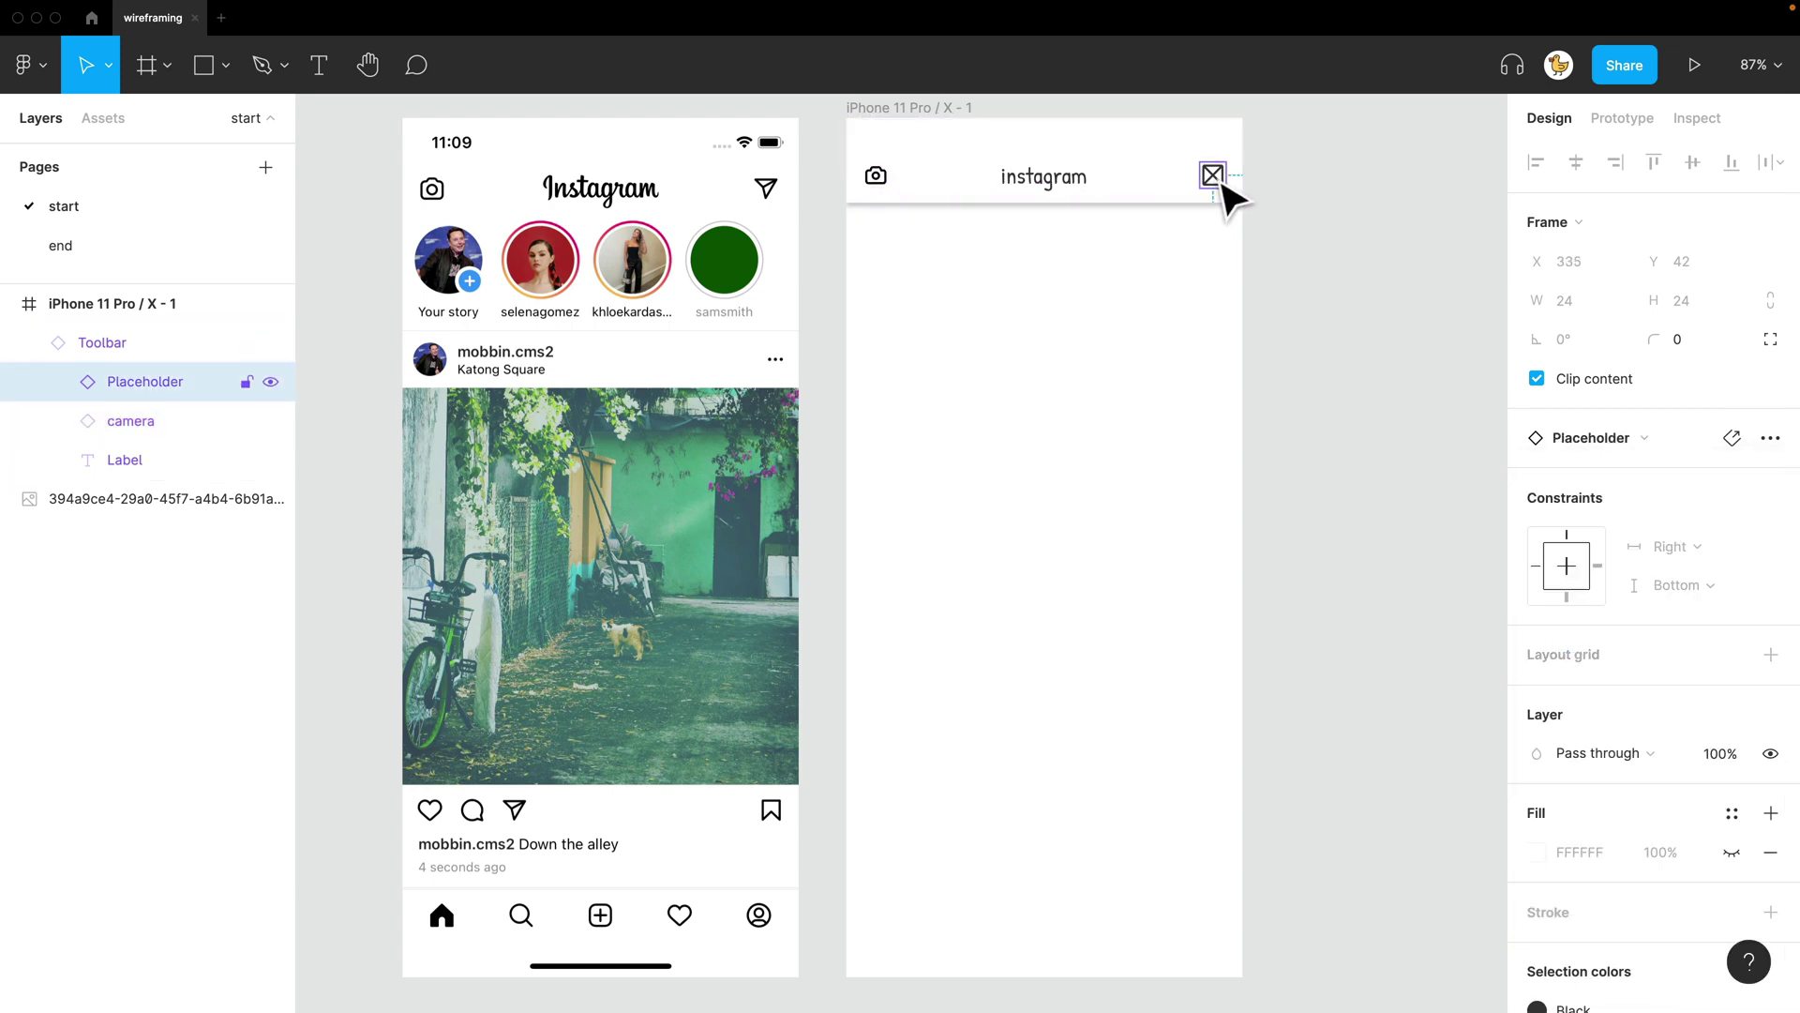
pyautogui.click(1598, 443)
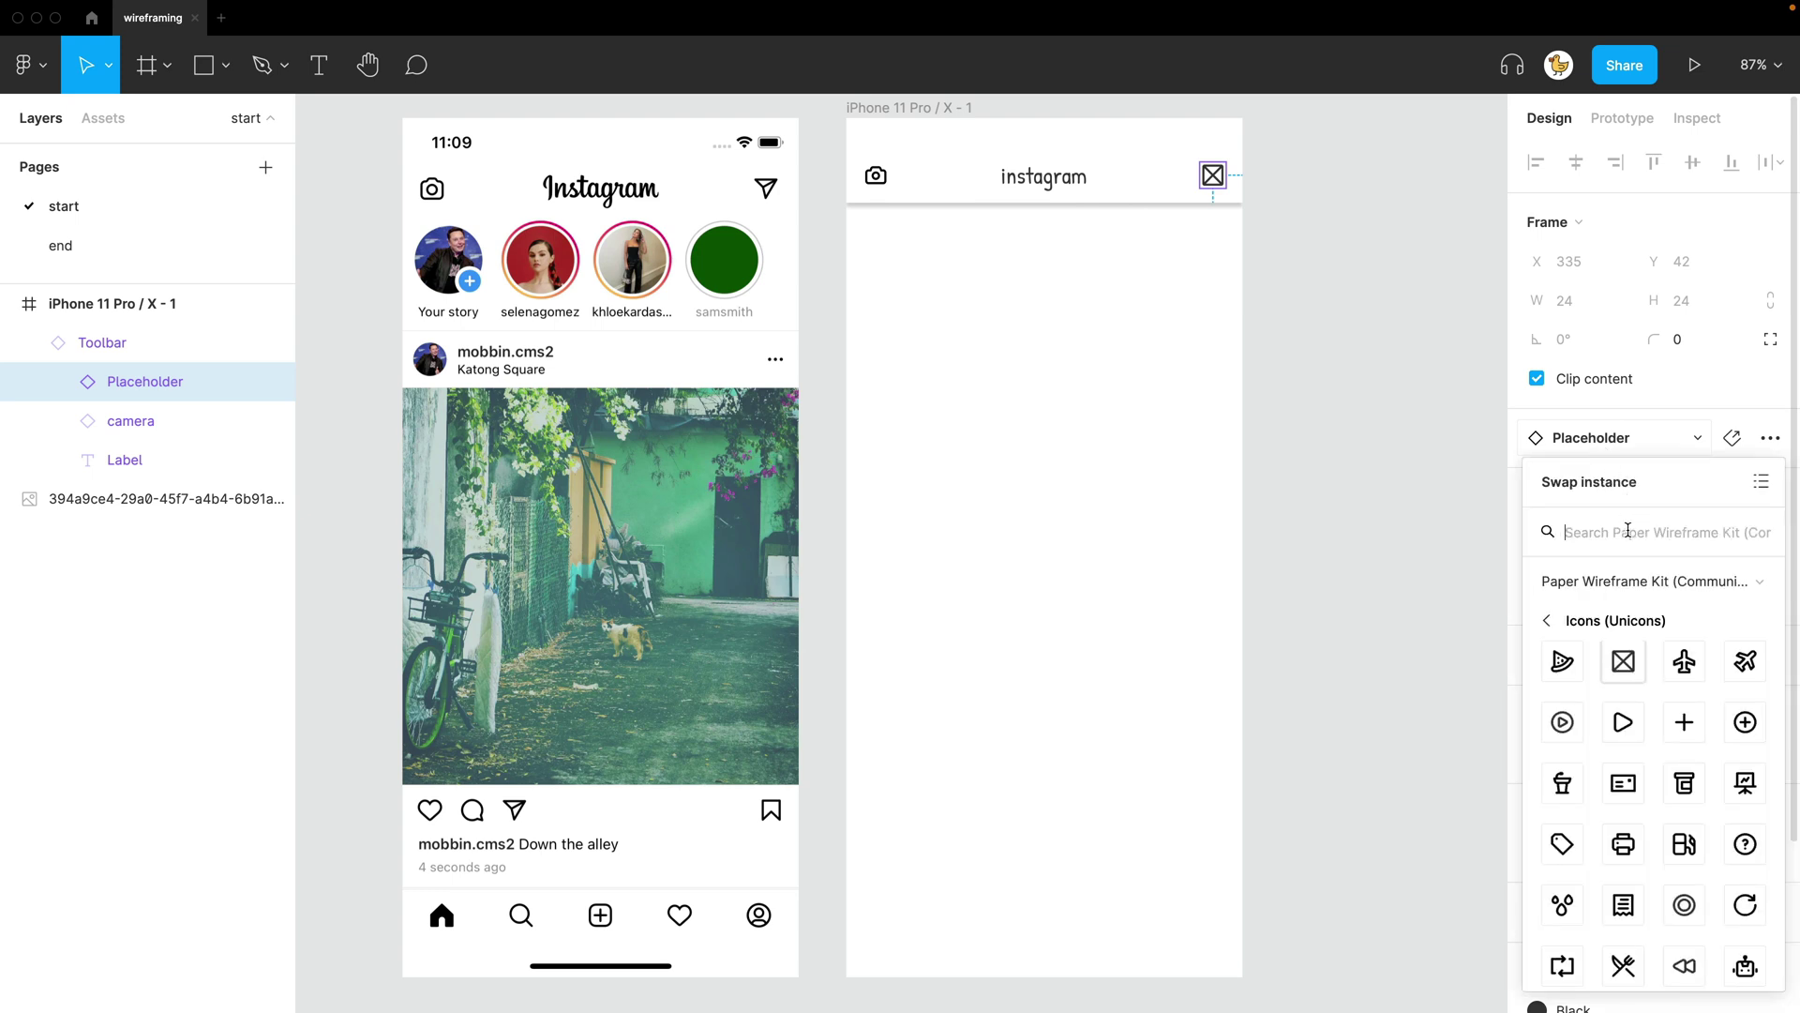
pyautogui.write('message')
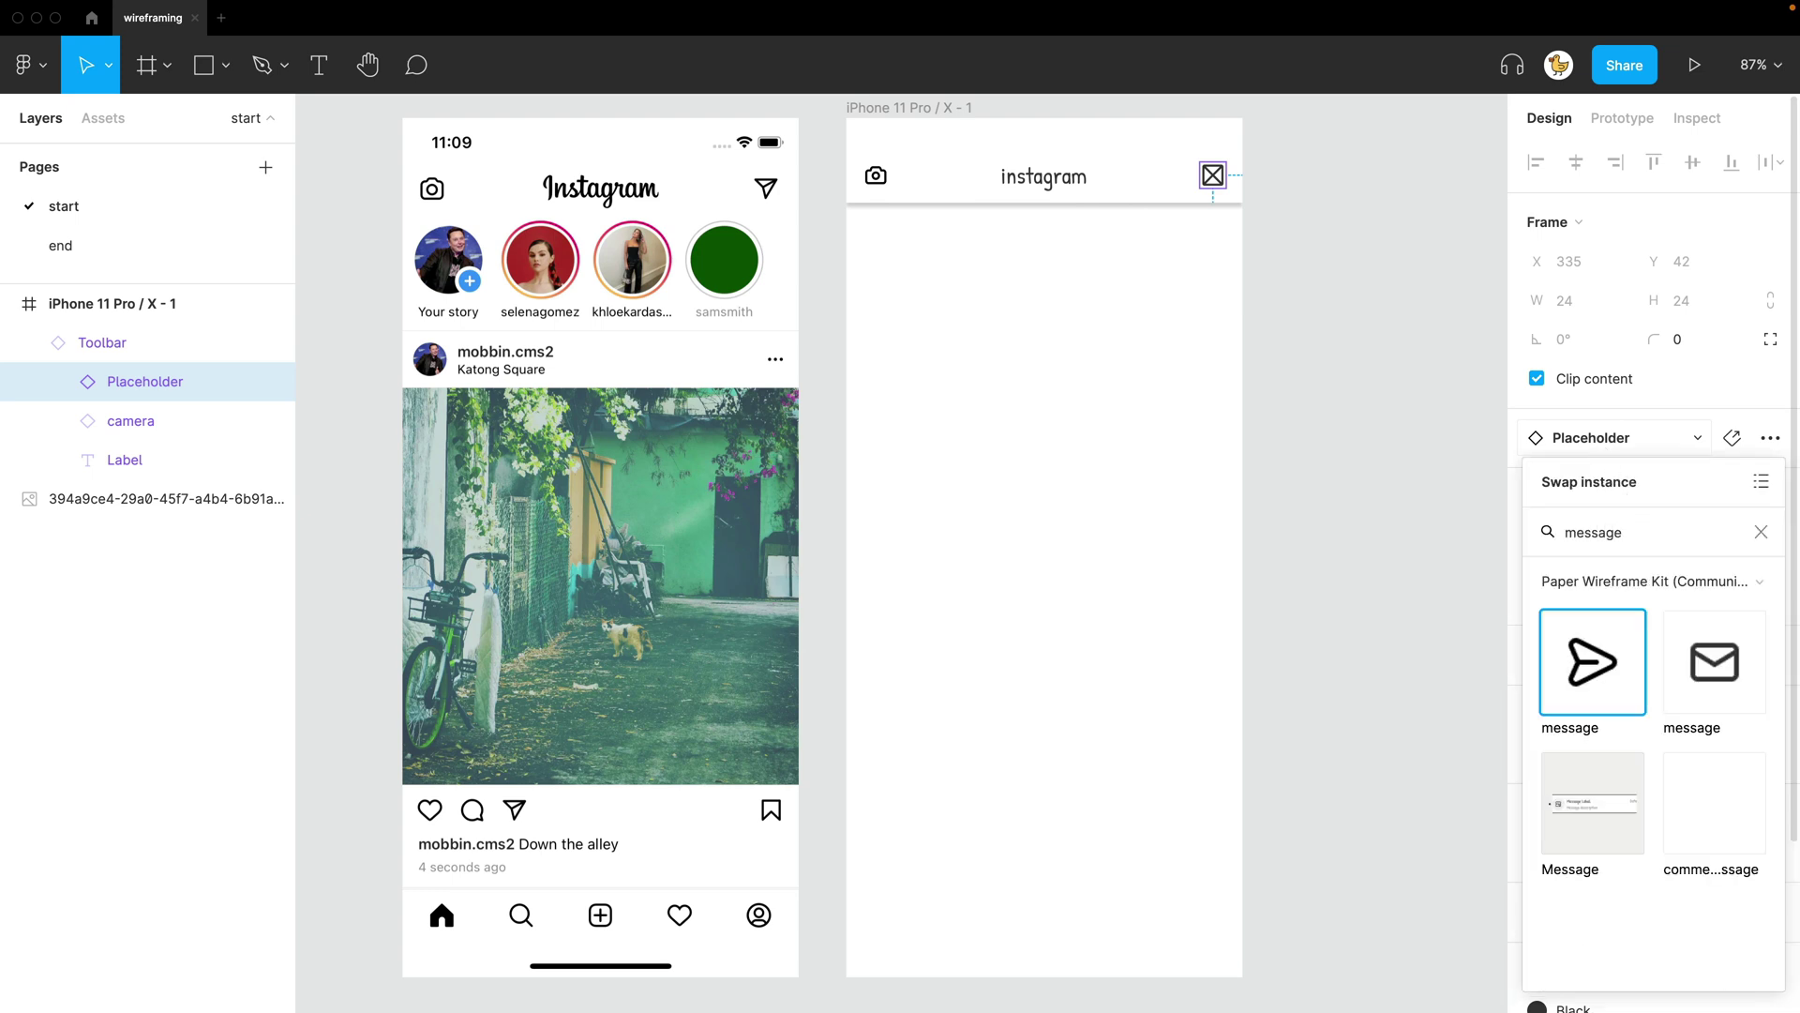
pyautogui.press('Return')
pyautogui.click(1392, 483)
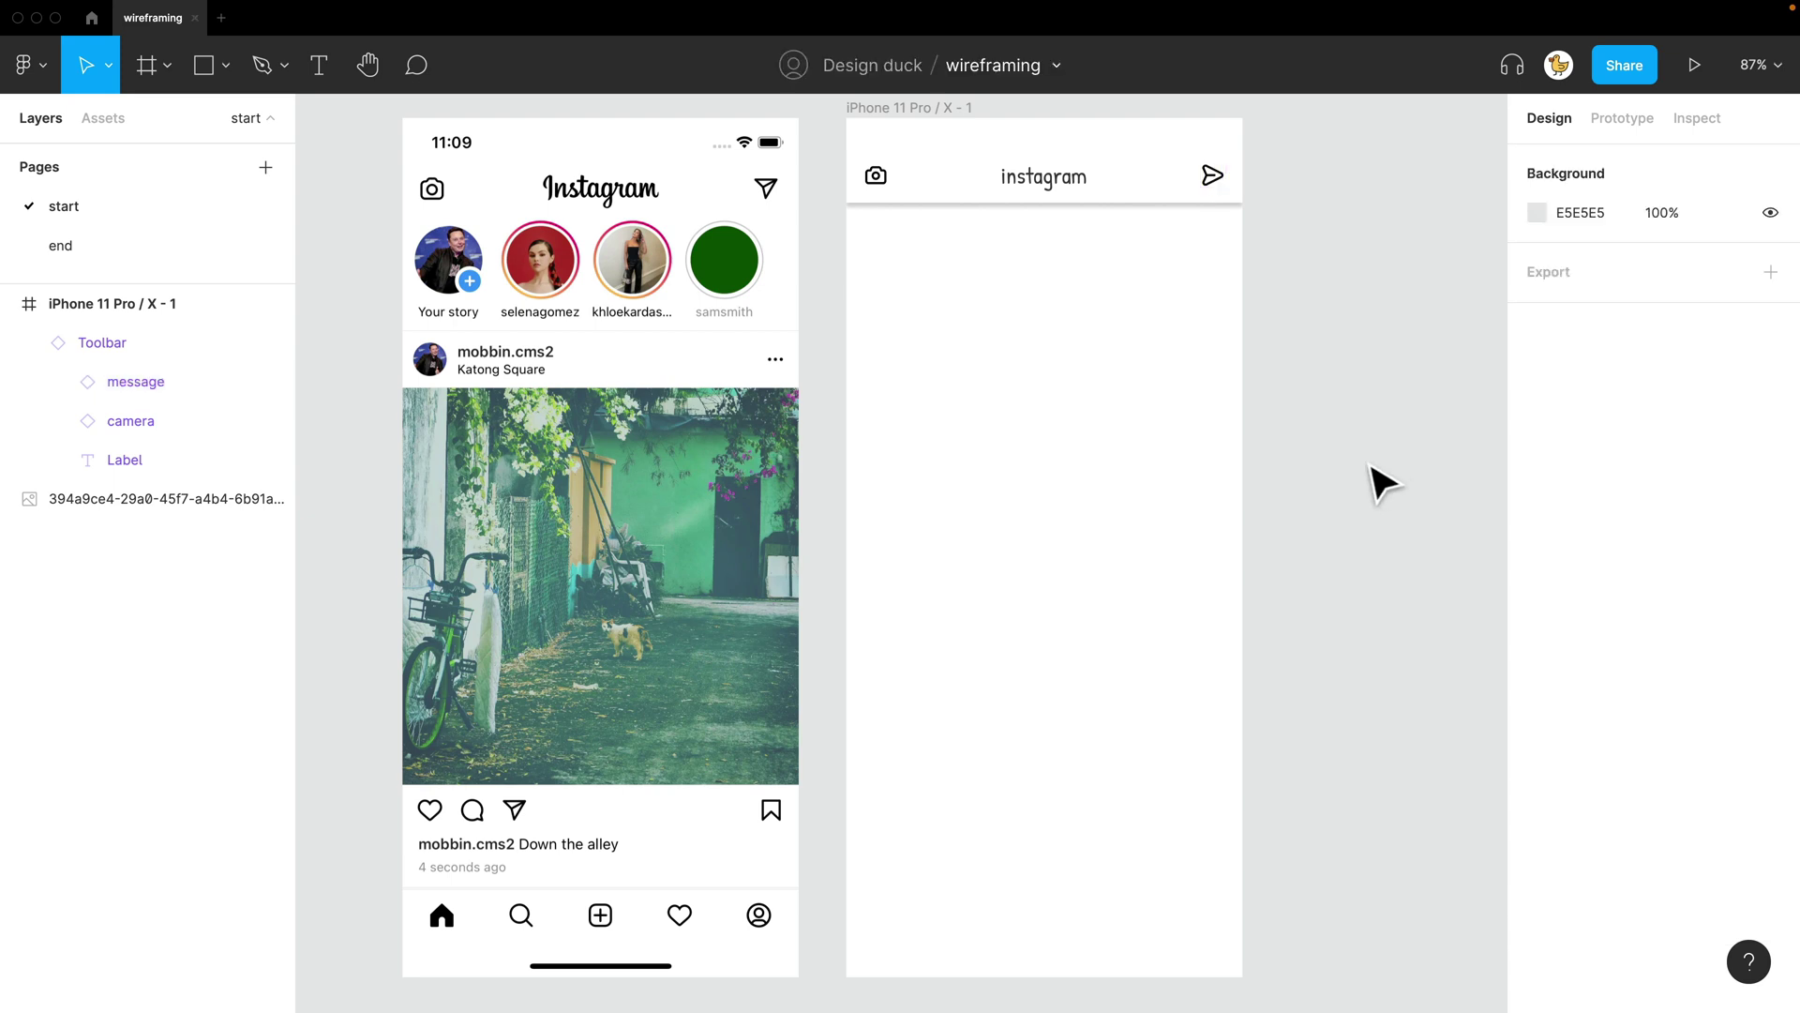
# Drag the Avatar component from the wireframe kit assets into the phone frame below the toolbar
pyautogui.moveTo(1278, 402); pyautogui.dragTo(1228, 371)
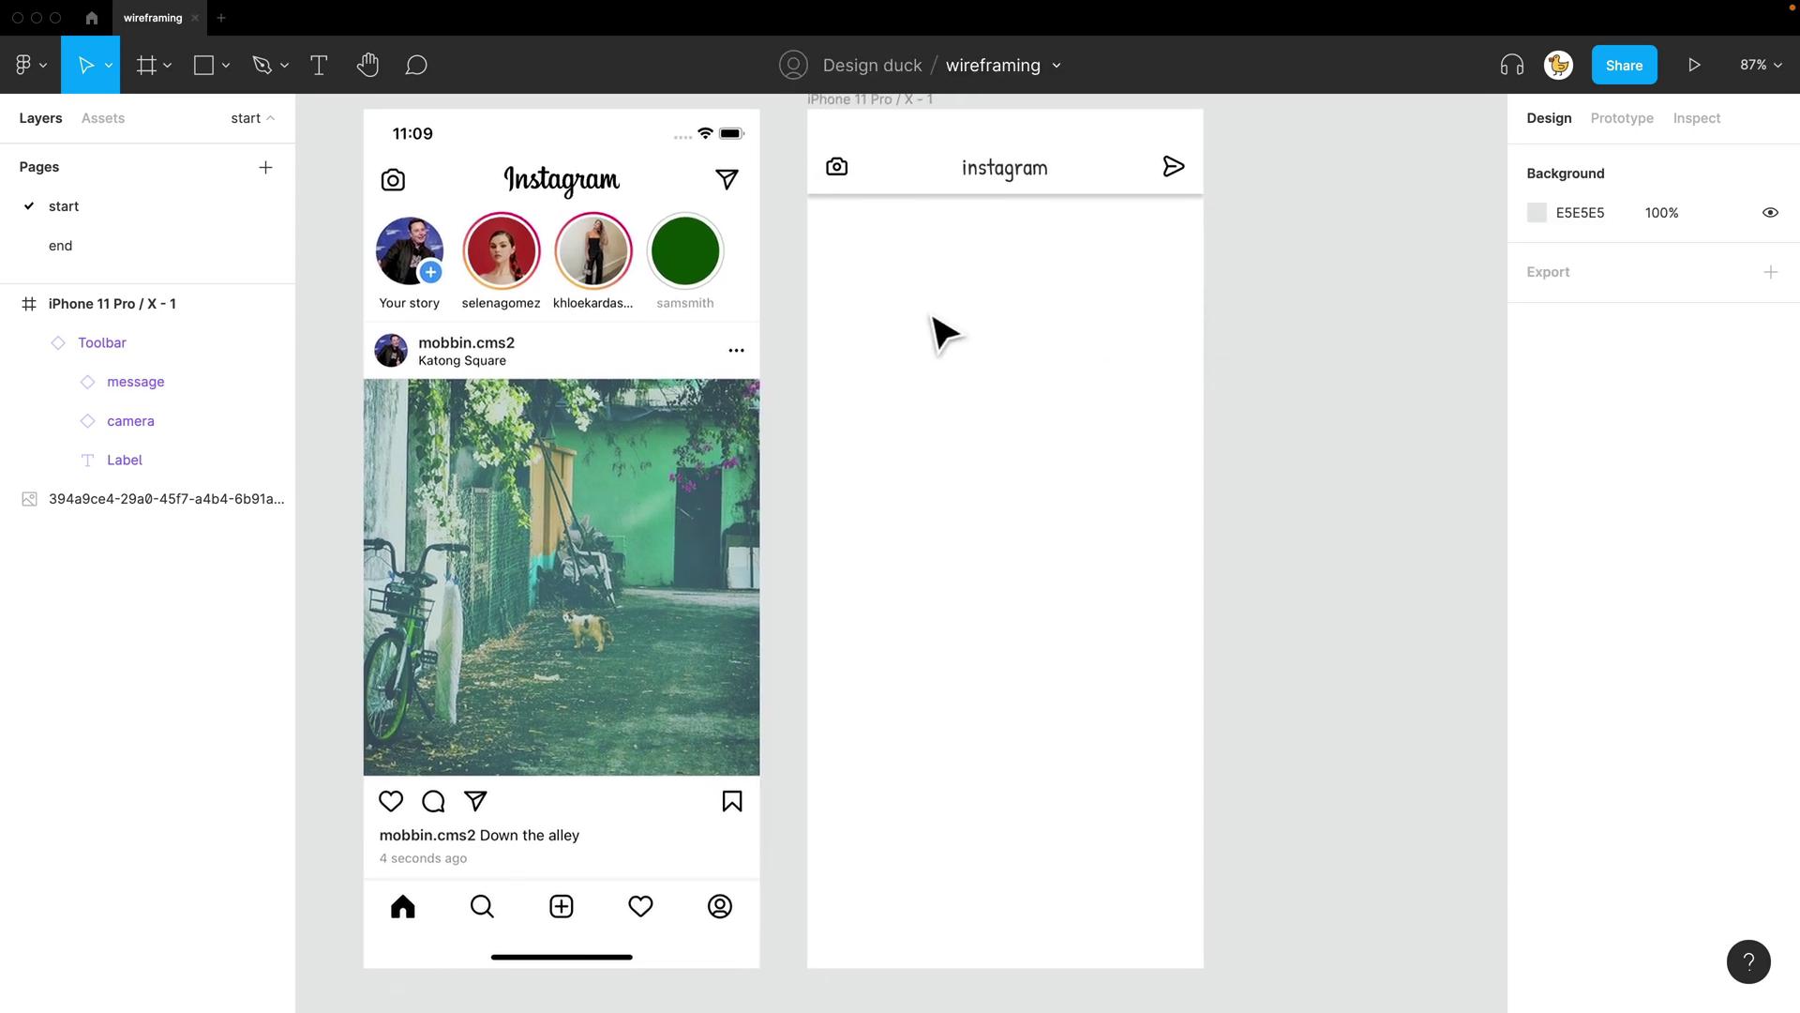
pyautogui.click(403, 251)
pyautogui.press('Escape')
pyautogui.click(101, 118)
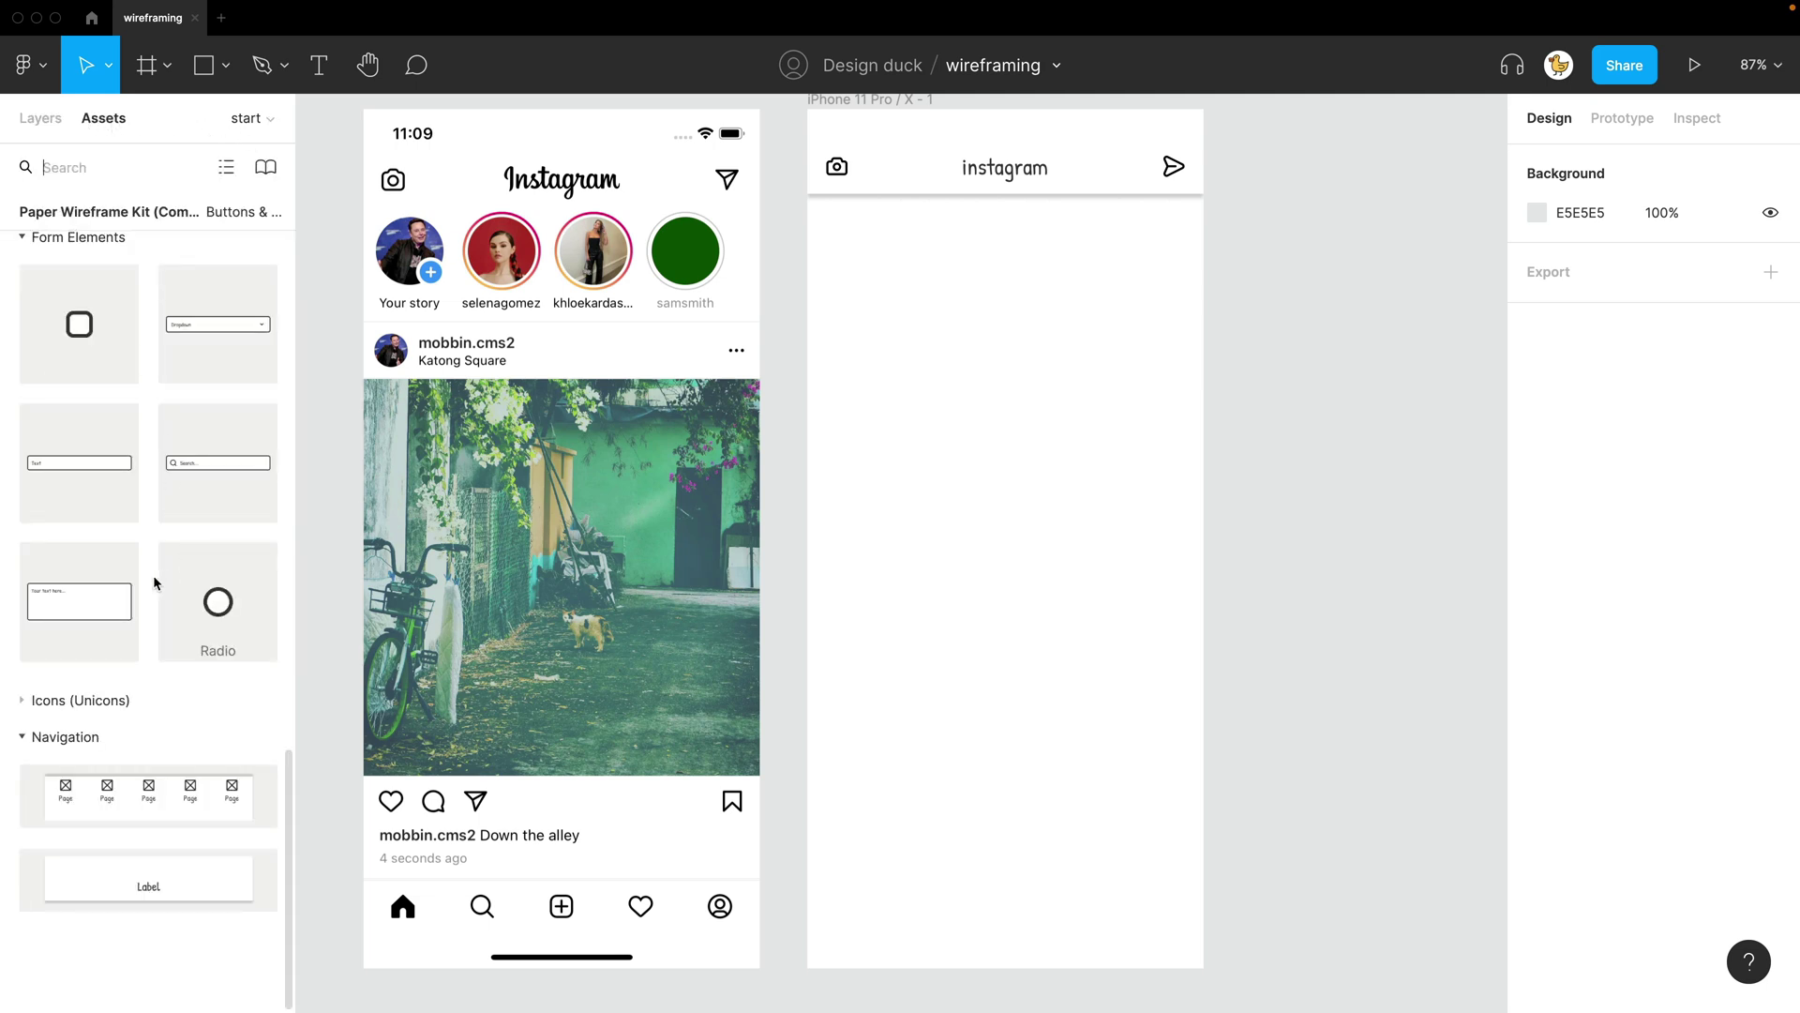
pyautogui.scroll(10, 154, 576)
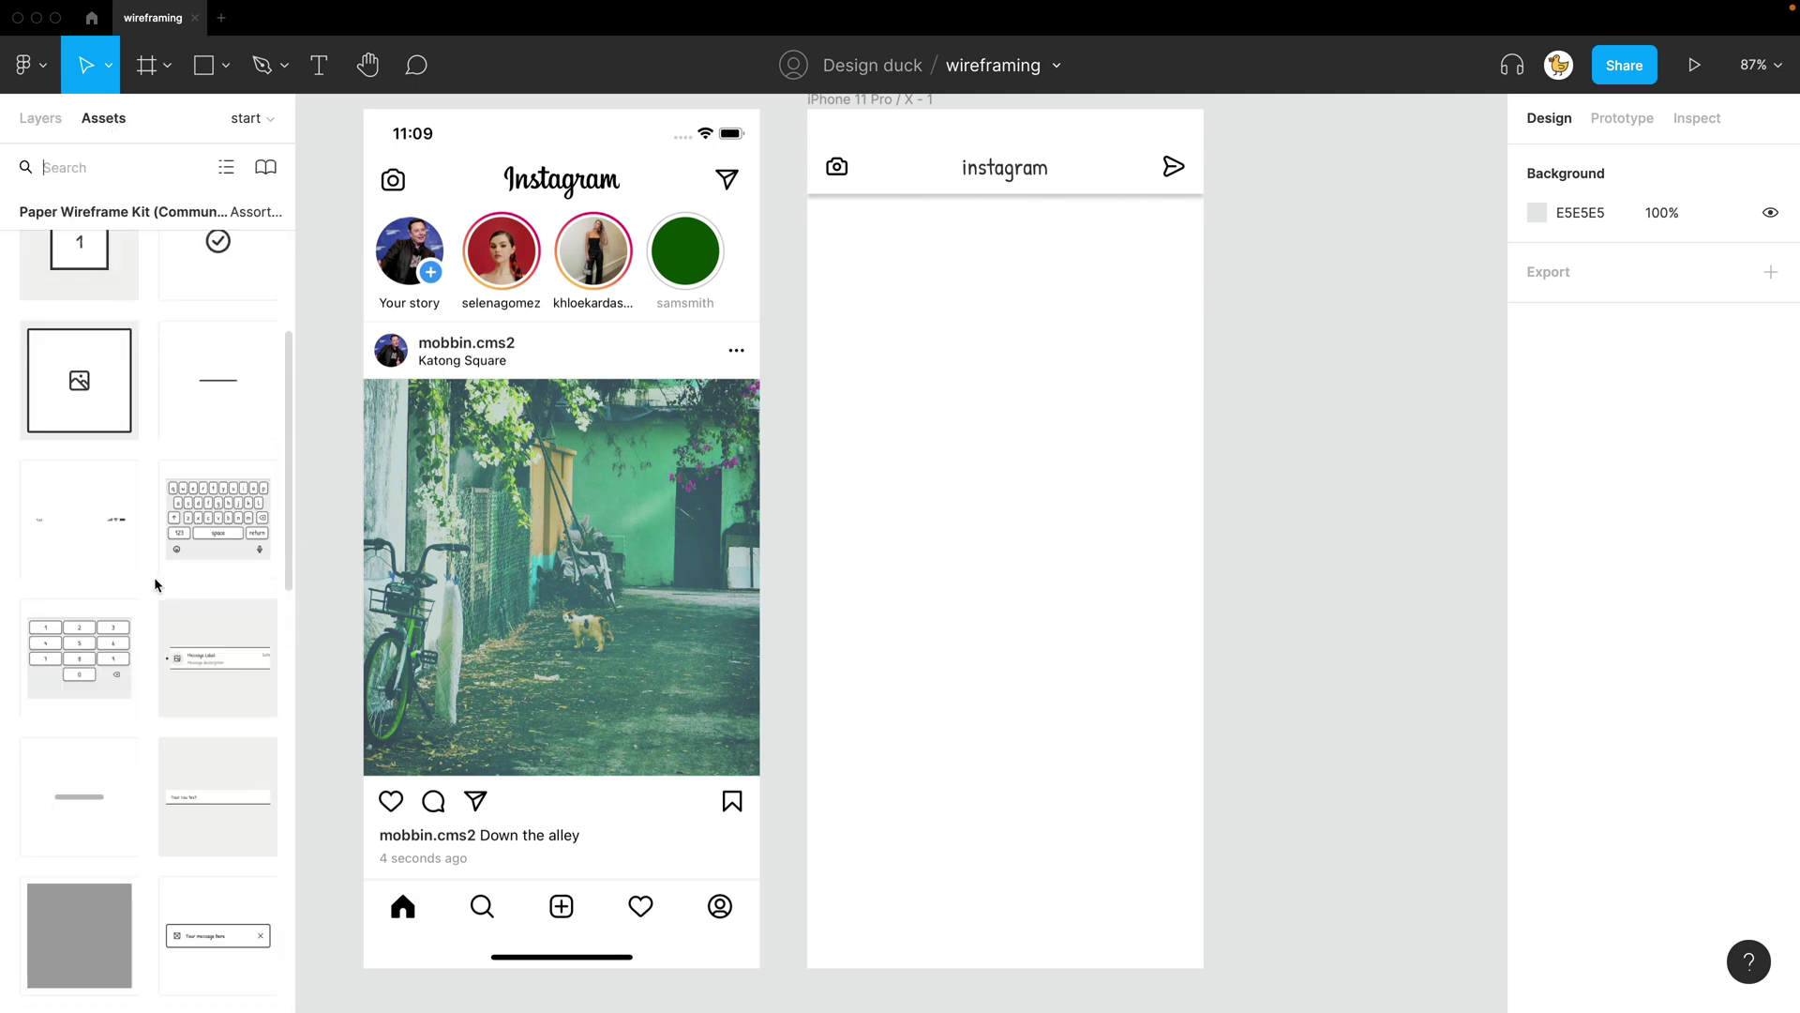
pyautogui.scroll(5, 154, 577)
pyautogui.moveTo(79, 522); pyautogui.dragTo(911, 300)
# Resize the avatar to 57×57 and nudge it slightly right into place
pyautogui.click(1307, 301)
pyautogui.click(848, 237)
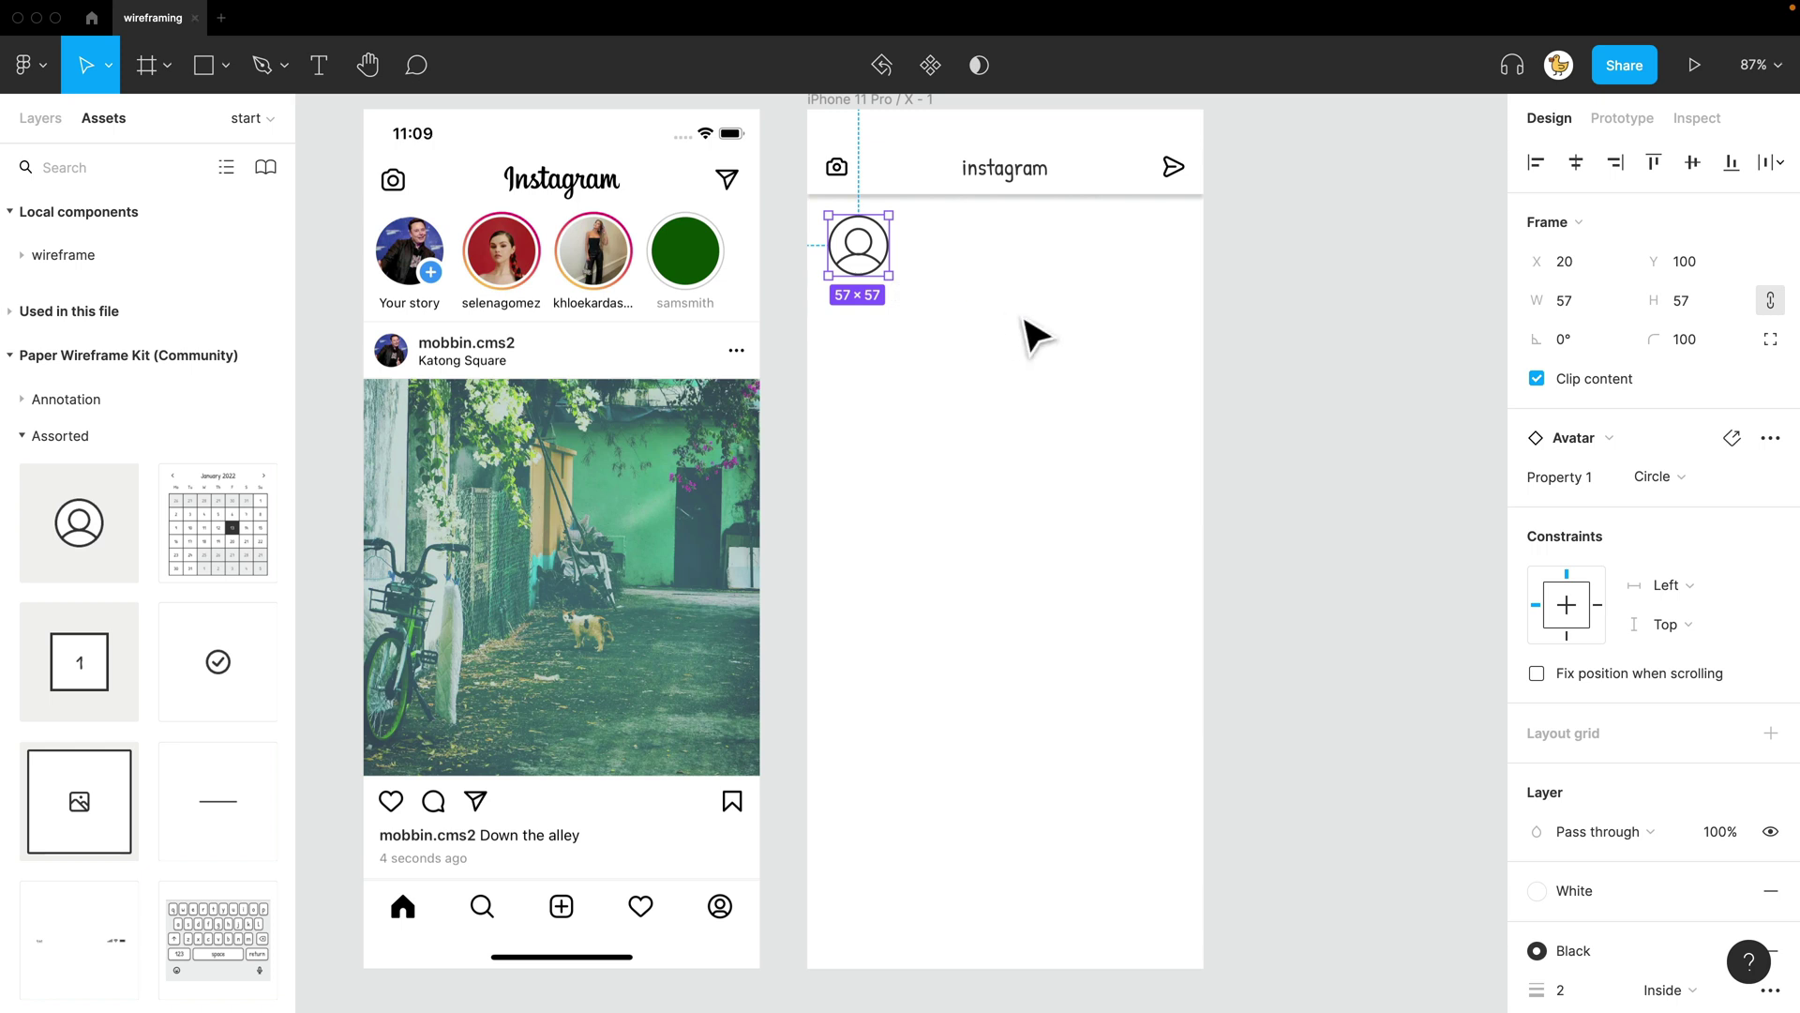
pyautogui.click(1278, 322)
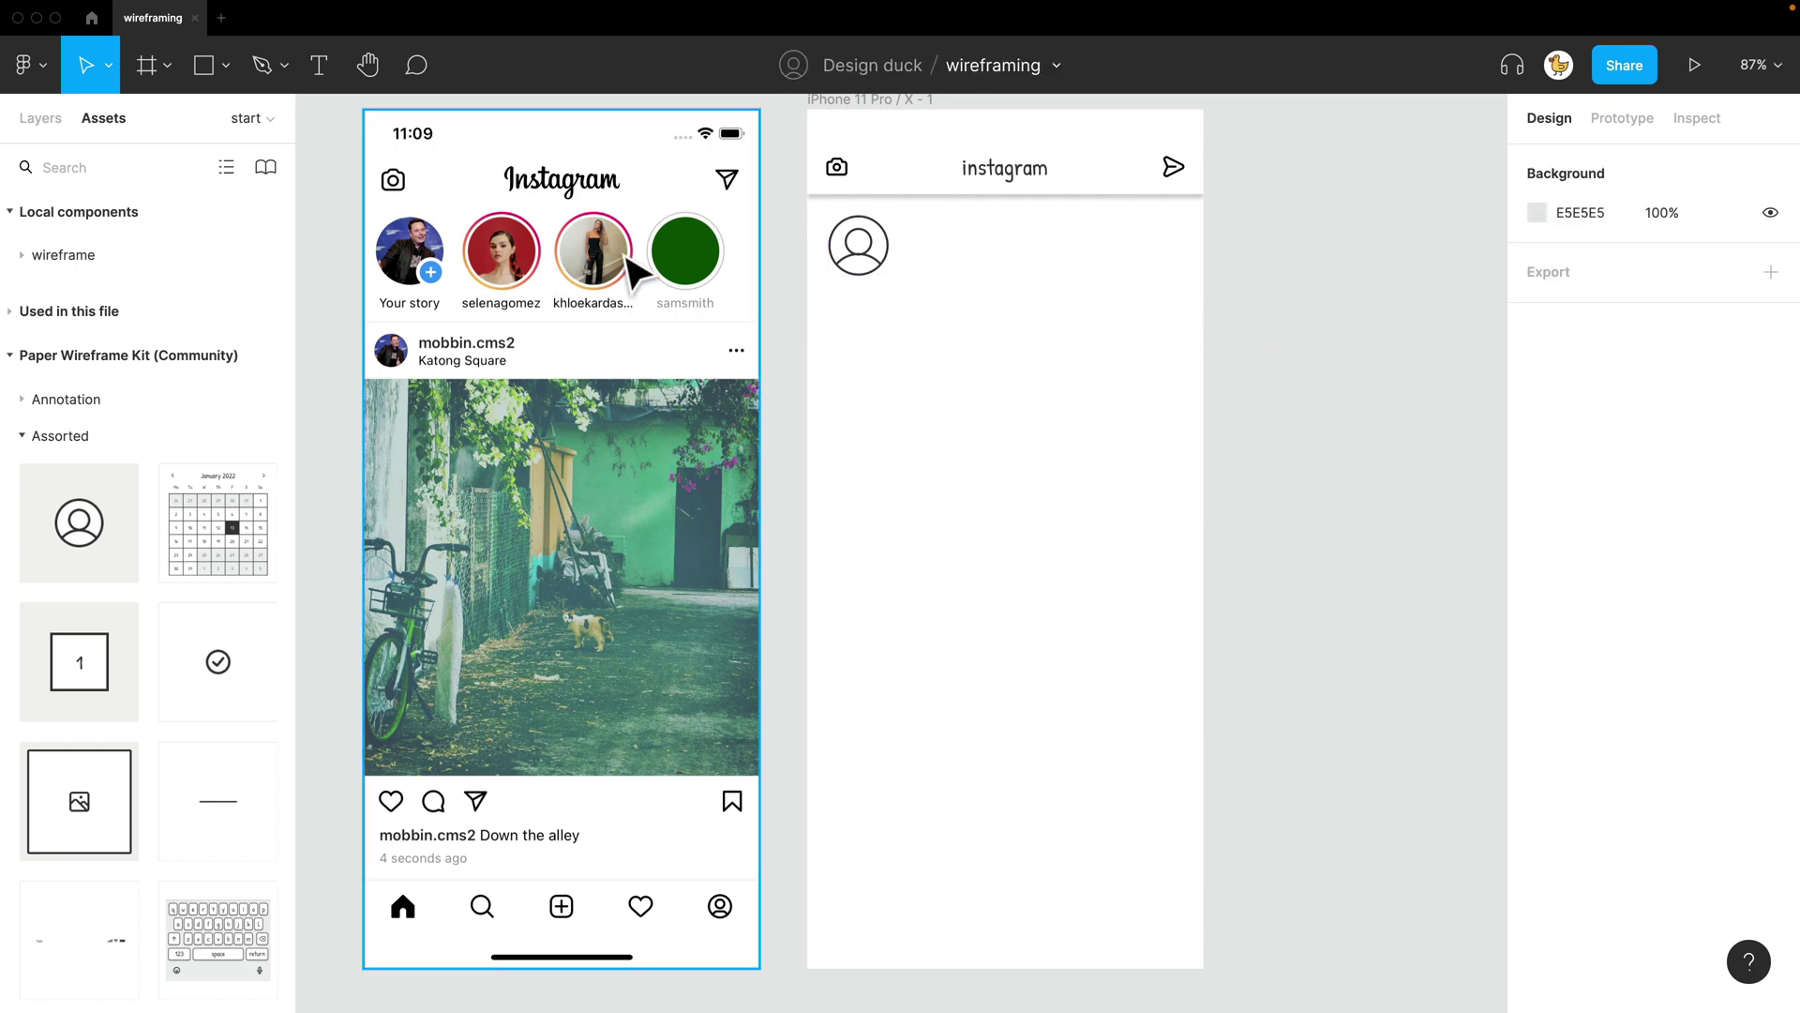
pyautogui.moveTo(857, 259); pyautogui.dragTo(864, 264)
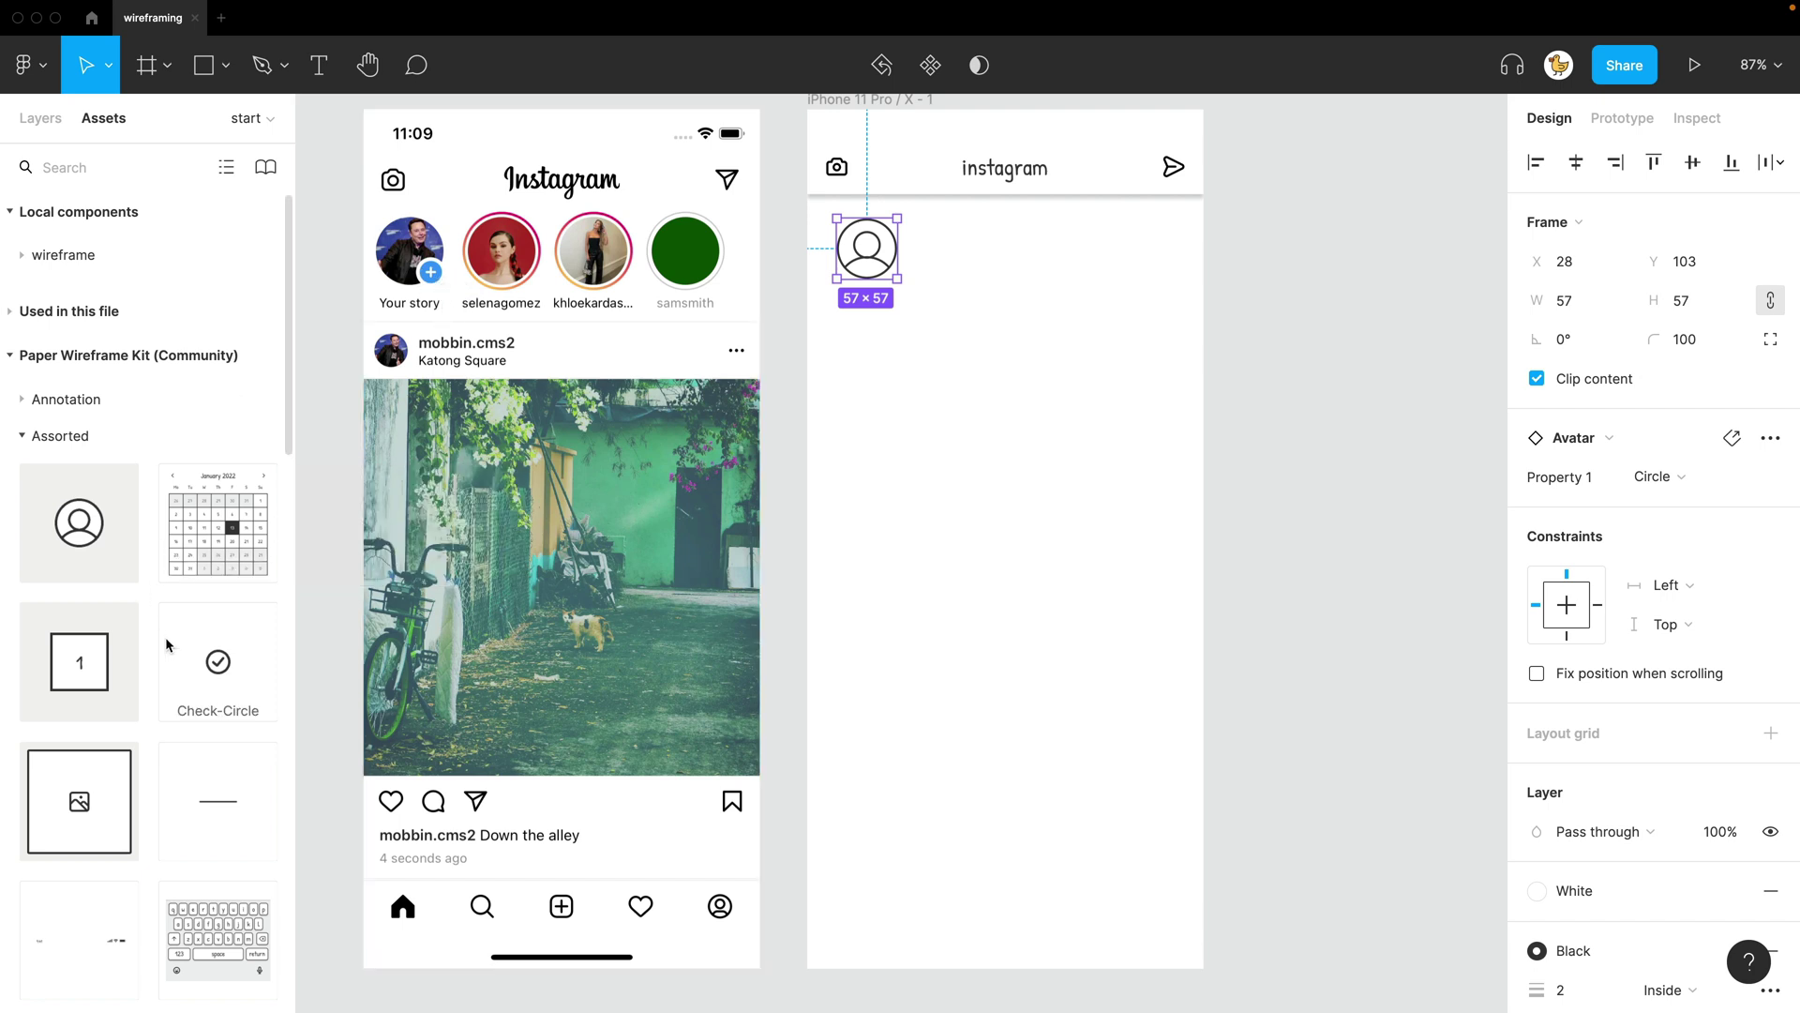
pyautogui.scroll(-5, 165, 637)
pyautogui.scroll(5, 165, 637)
pyautogui.scroll(-8, 158, 630)
# Add the 'Find out more' button centred below the avatar and switch it to the Icon right variant
pyautogui.moveTo(51, 608); pyautogui.dragTo(1031, 328)
pyautogui.click(1285, 442)
pyautogui.moveTo(1146, 356); pyautogui.dragTo(1022, 370)
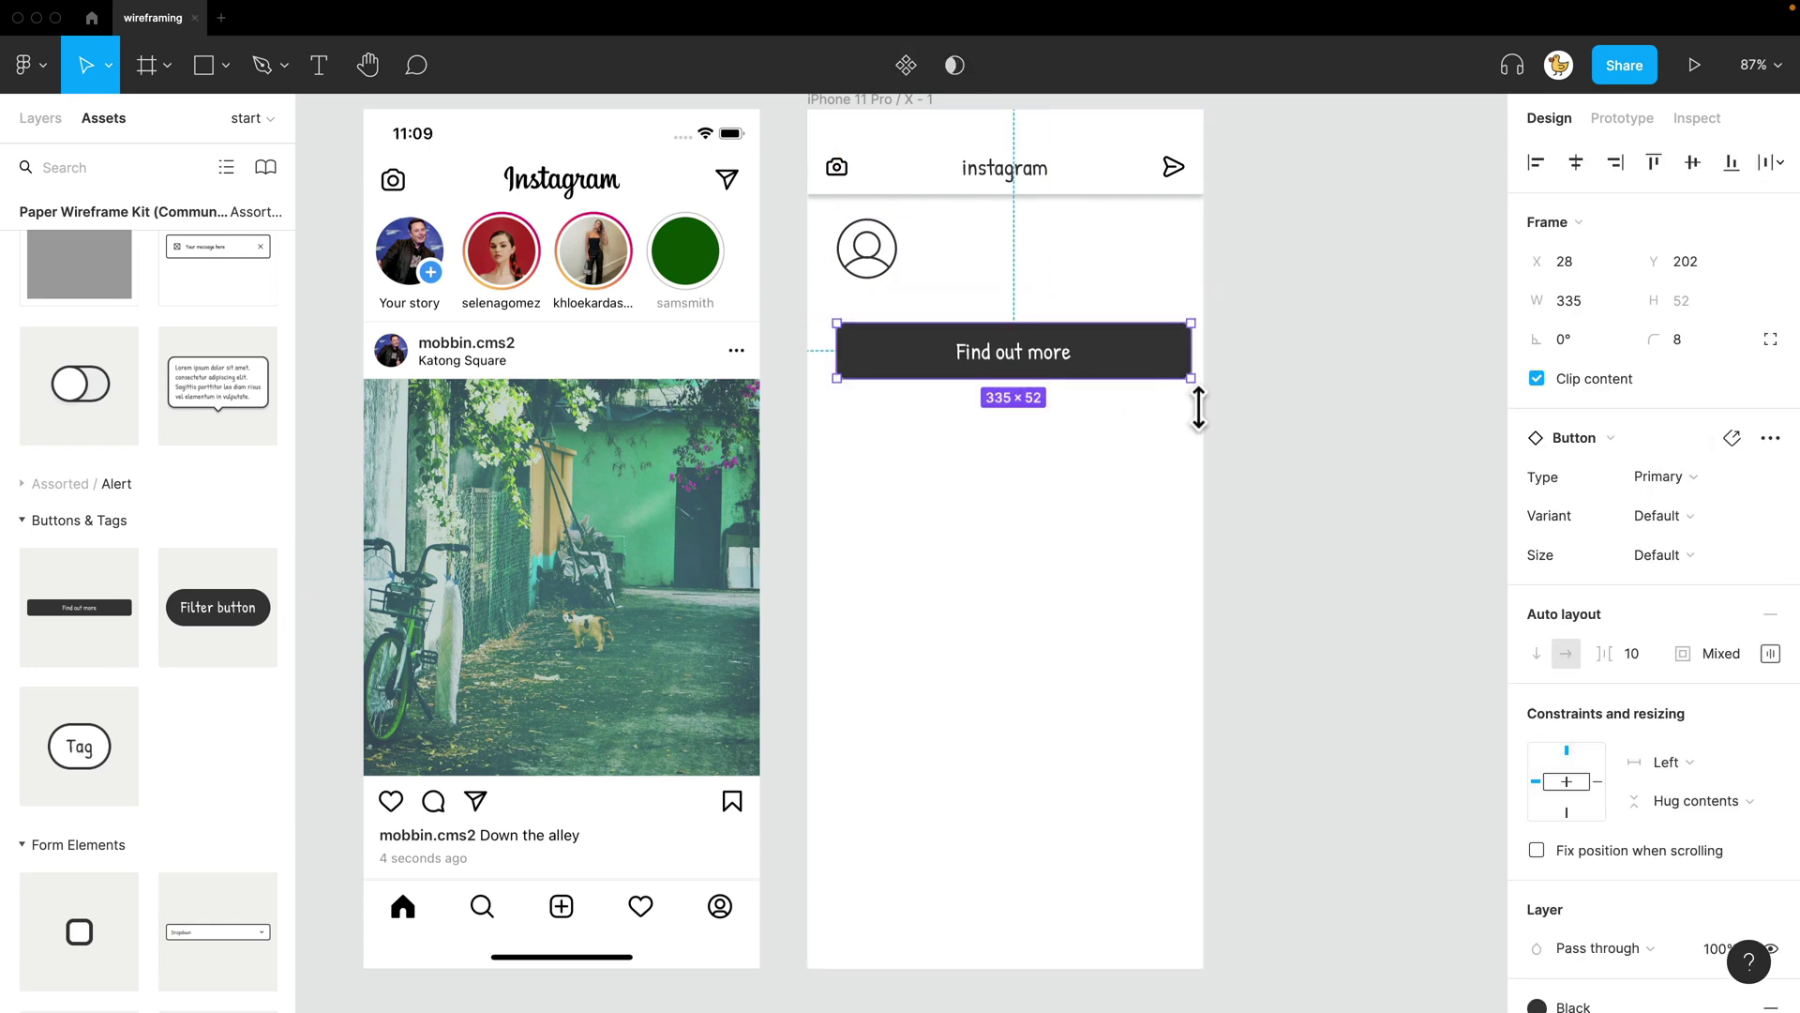
pyautogui.click(1676, 515)
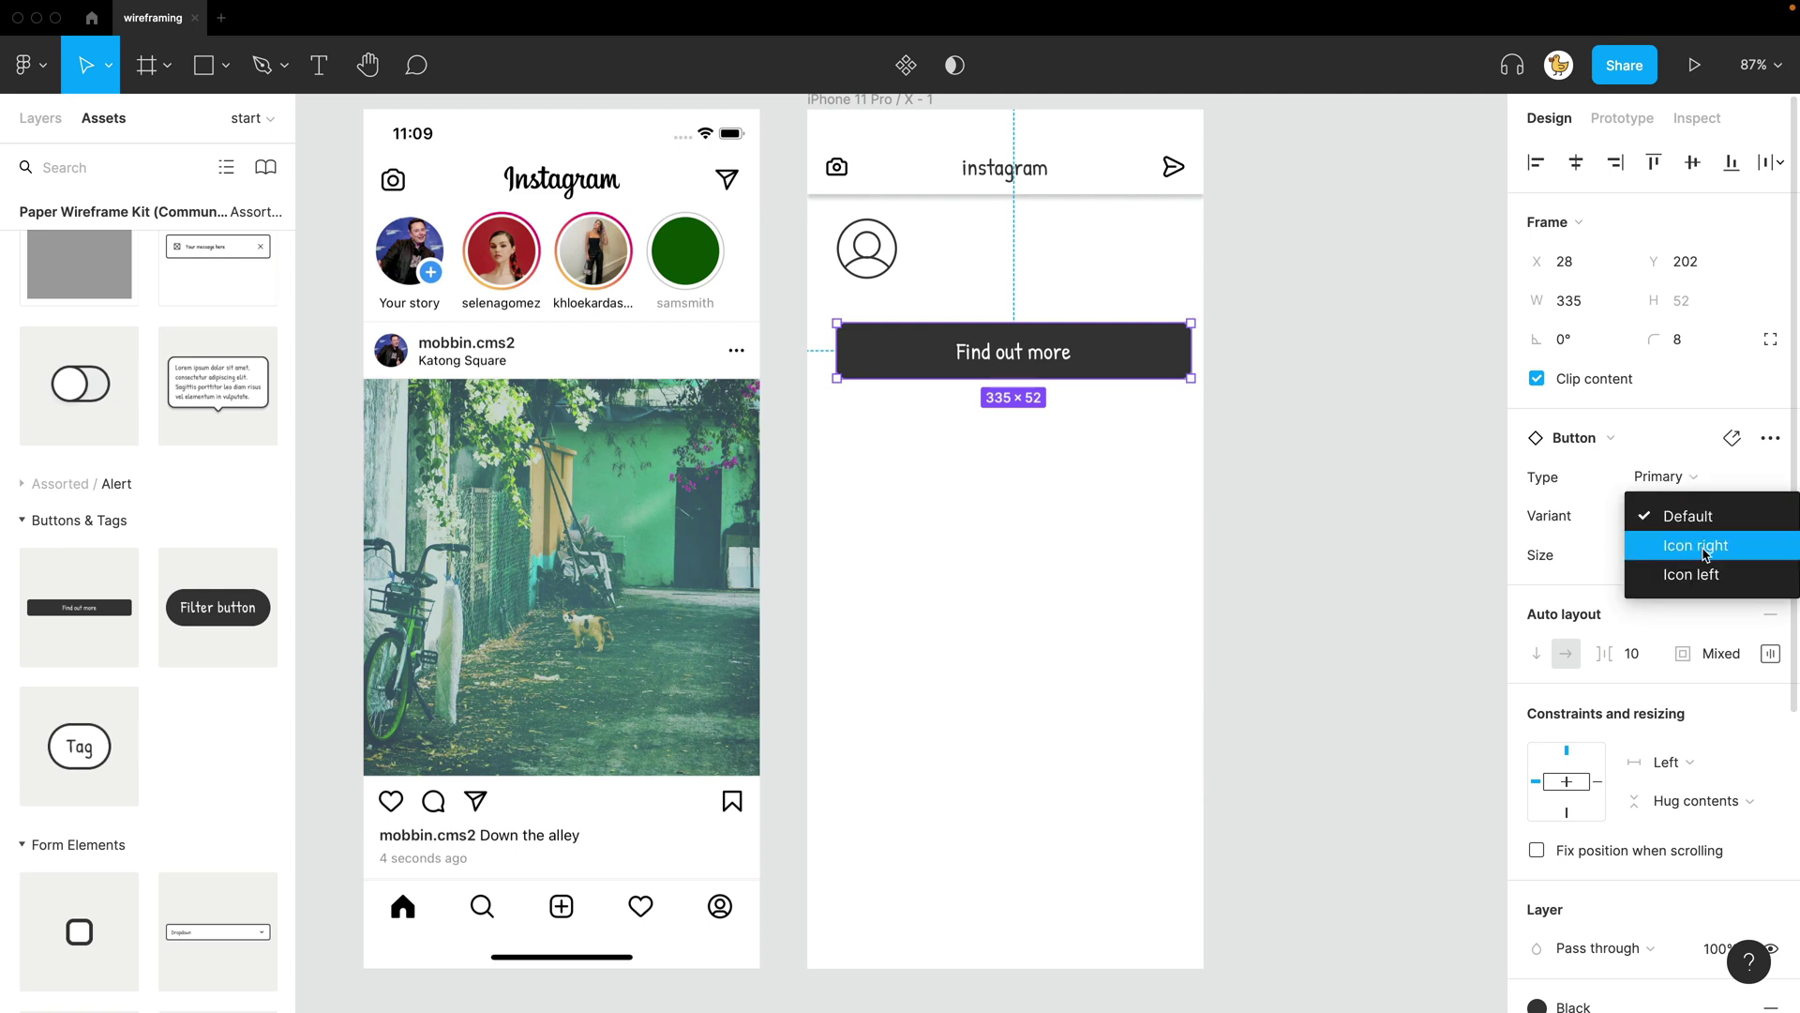
pyautogui.click(1705, 546)
pyautogui.click(1318, 434)
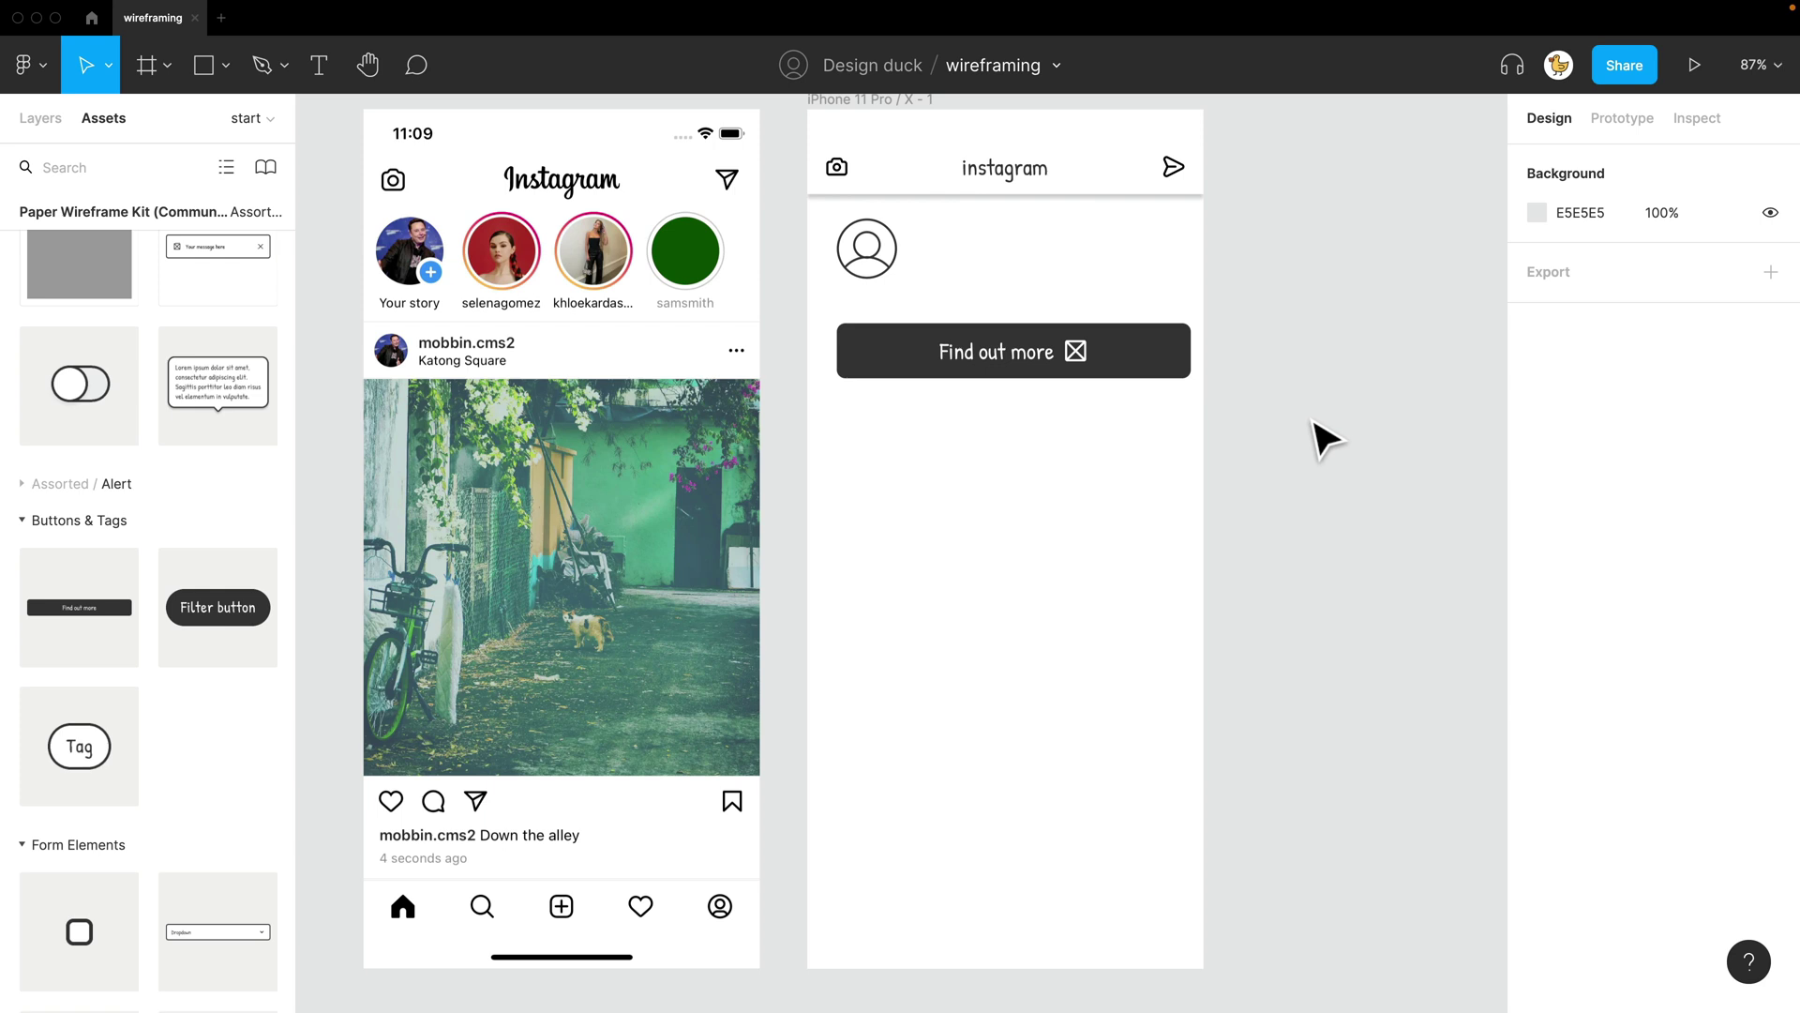
# Delete the button's 'Find out more' label and shrink the button to a small square
pyautogui.doubleClick(1000, 362)
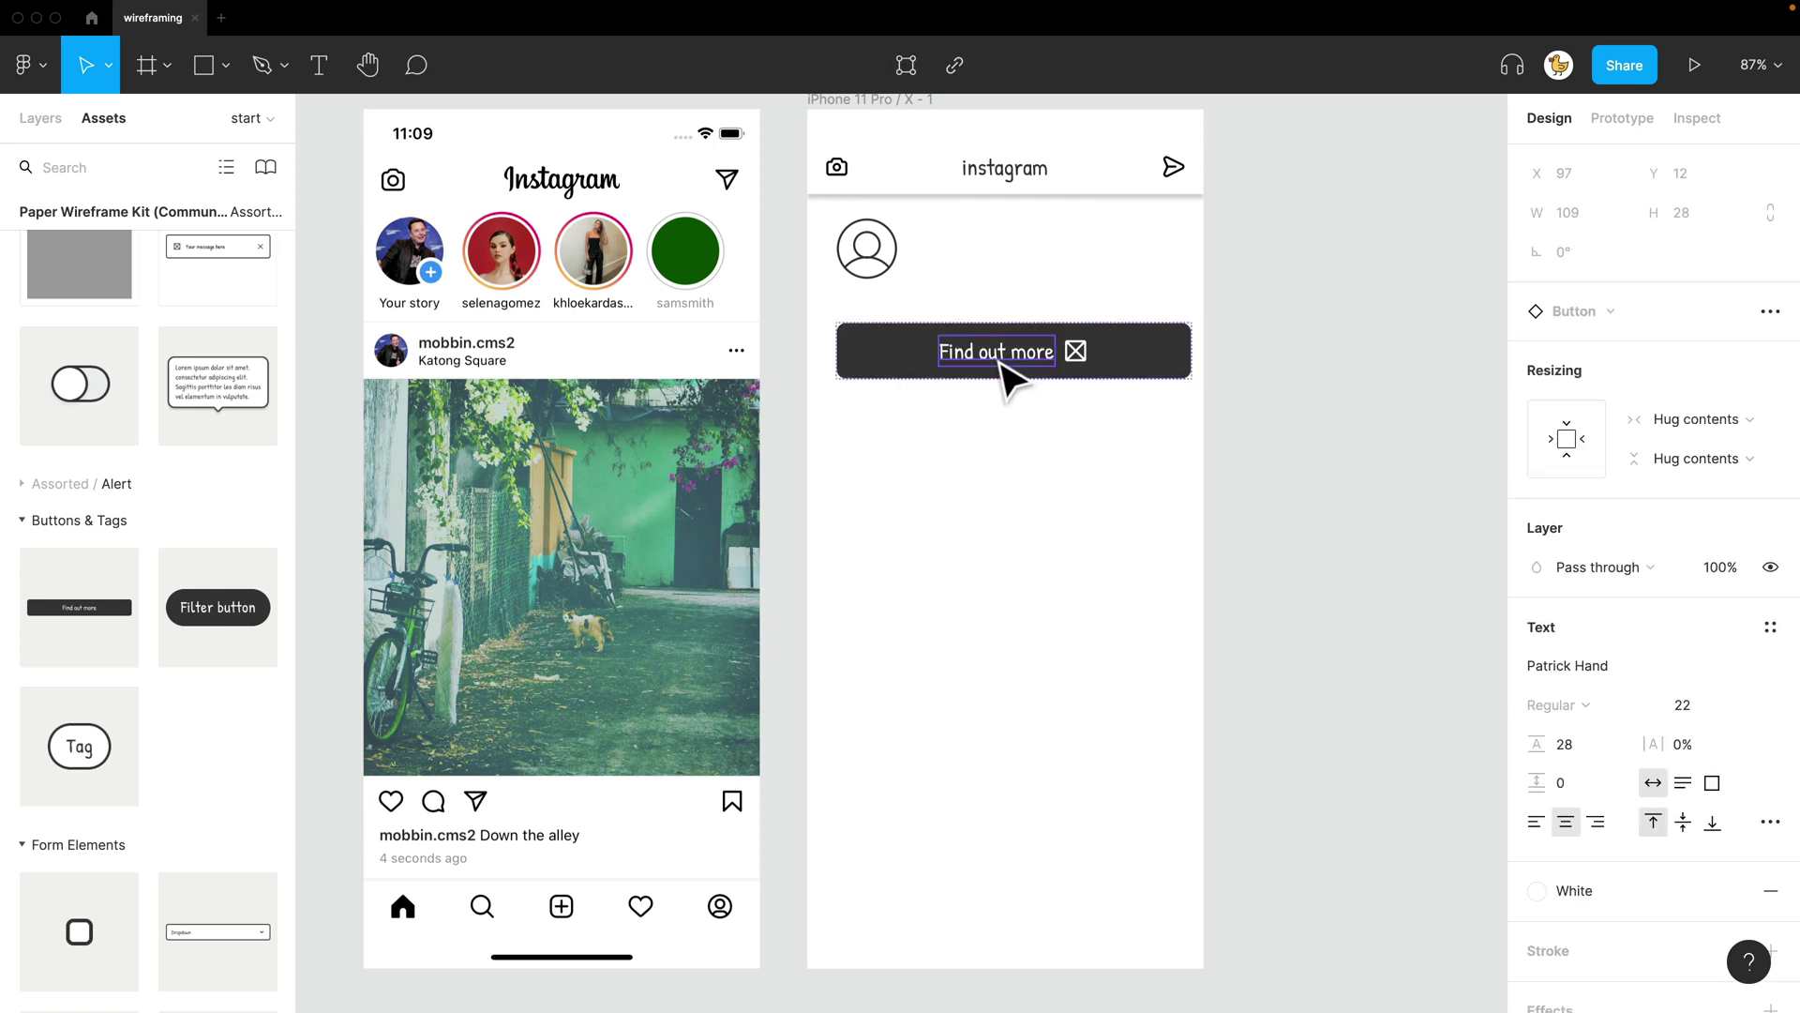
pyautogui.press('Delete')
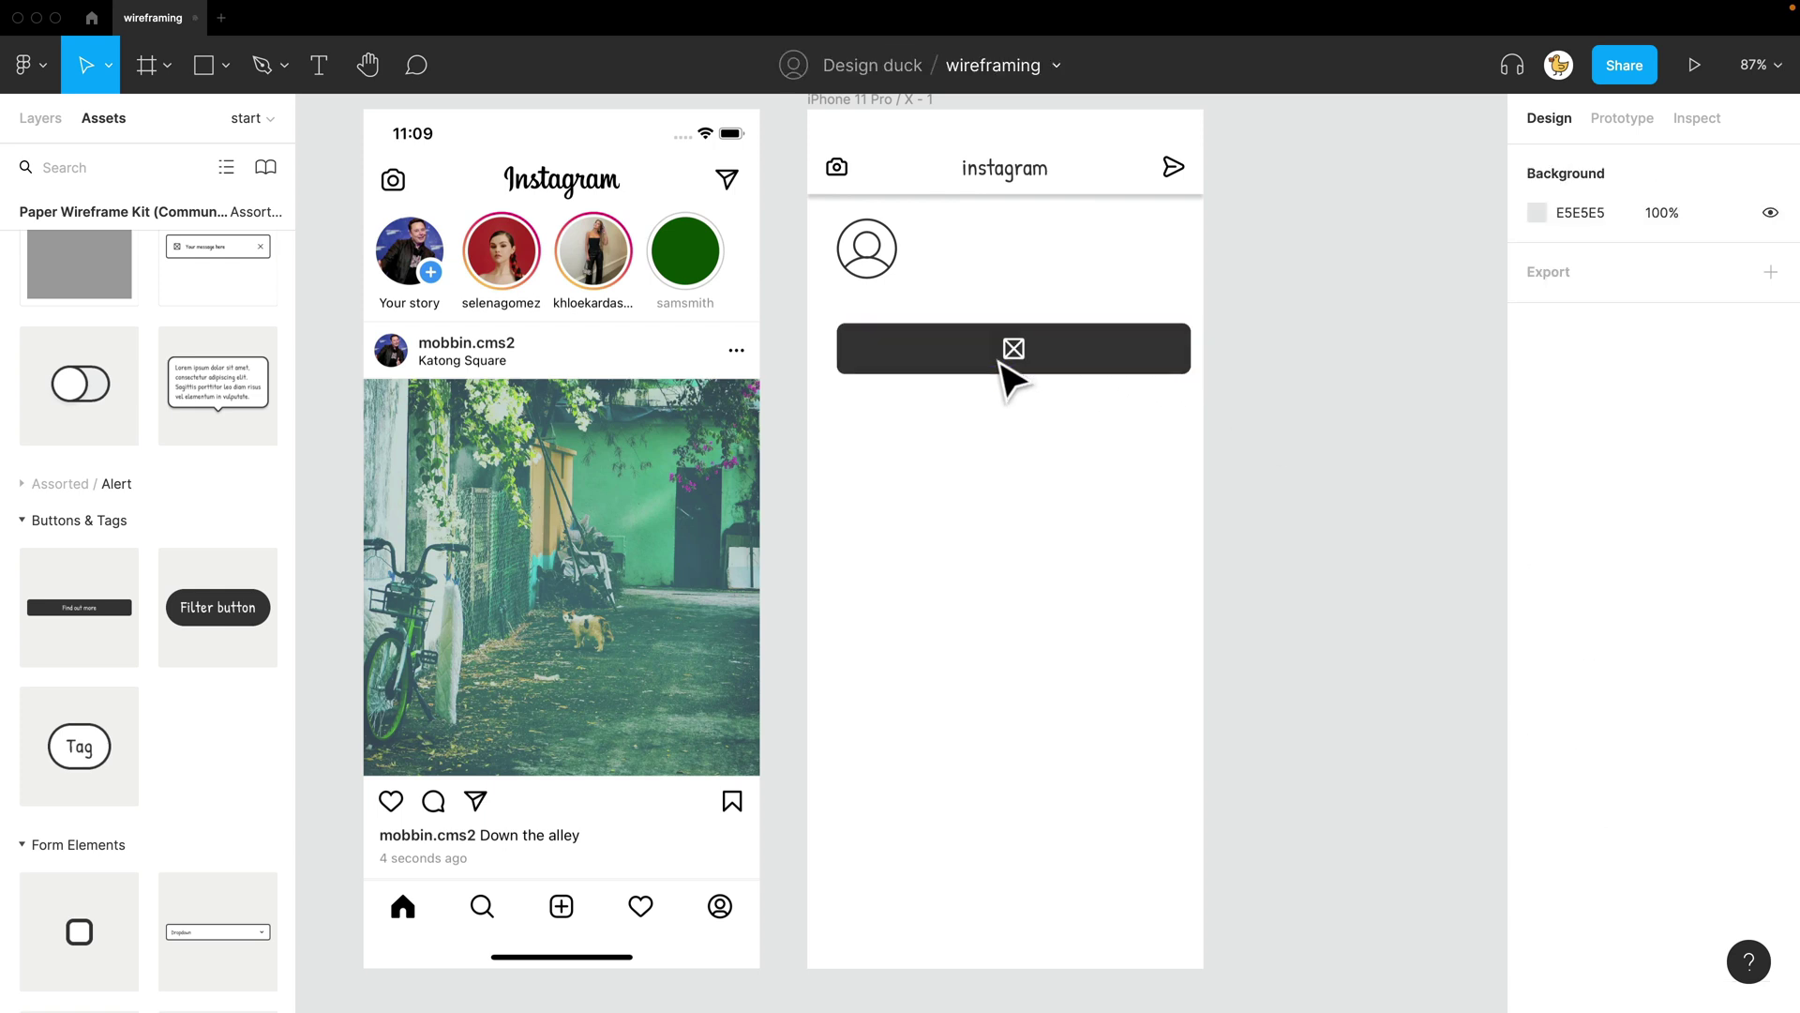
pyautogui.click(943, 364)
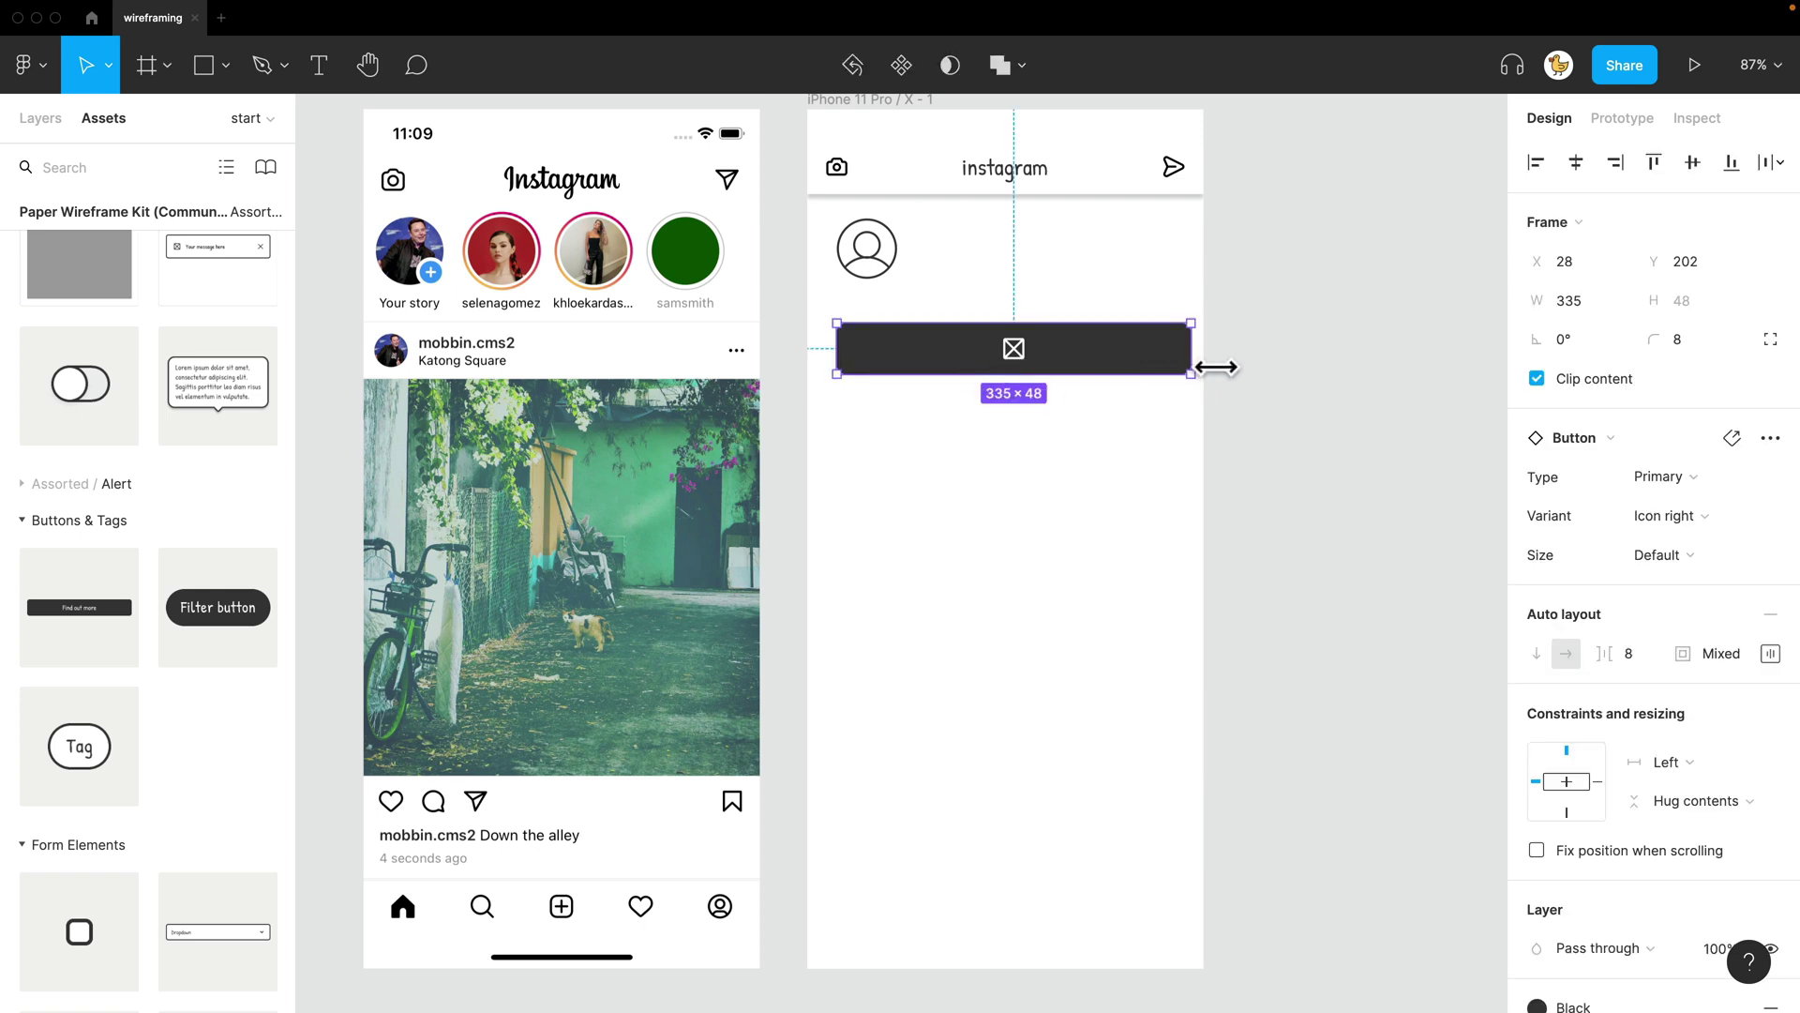
pyautogui.moveTo(1215, 370); pyautogui.dragTo(909, 373)
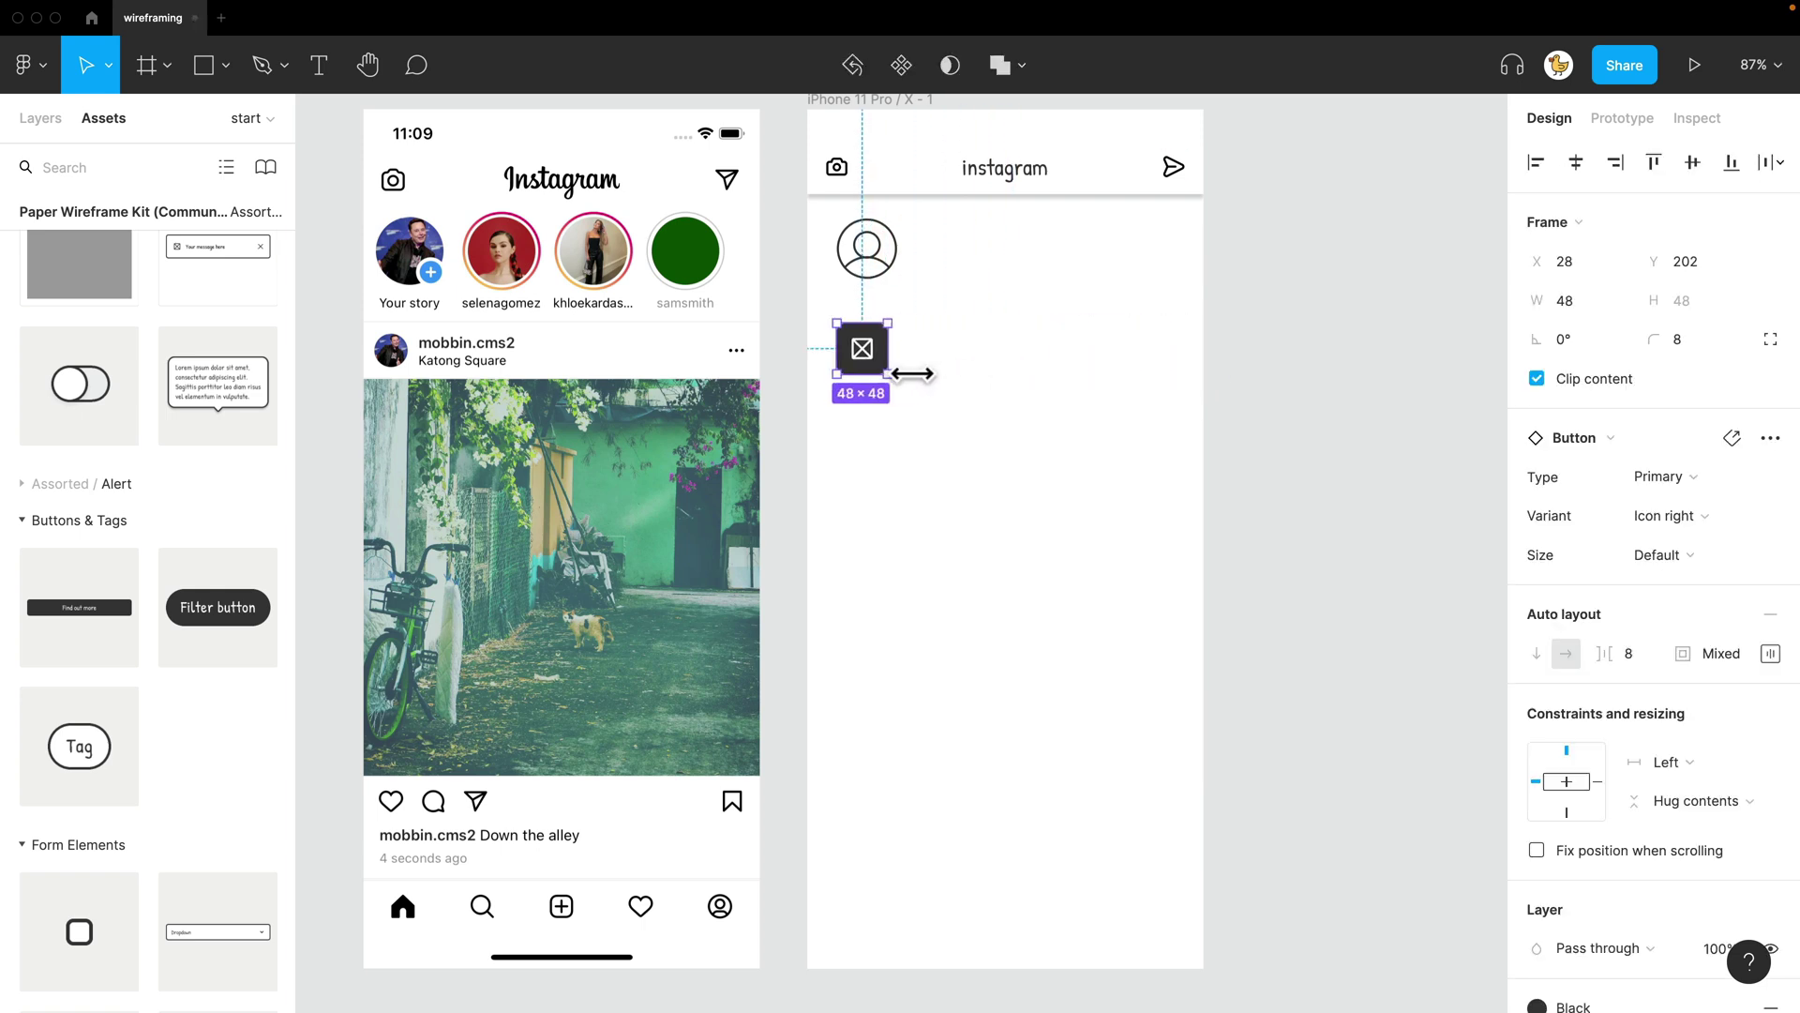
# Swap the button's placeholder icon for a plus icon and colour it White
pyautogui.click(873, 362)
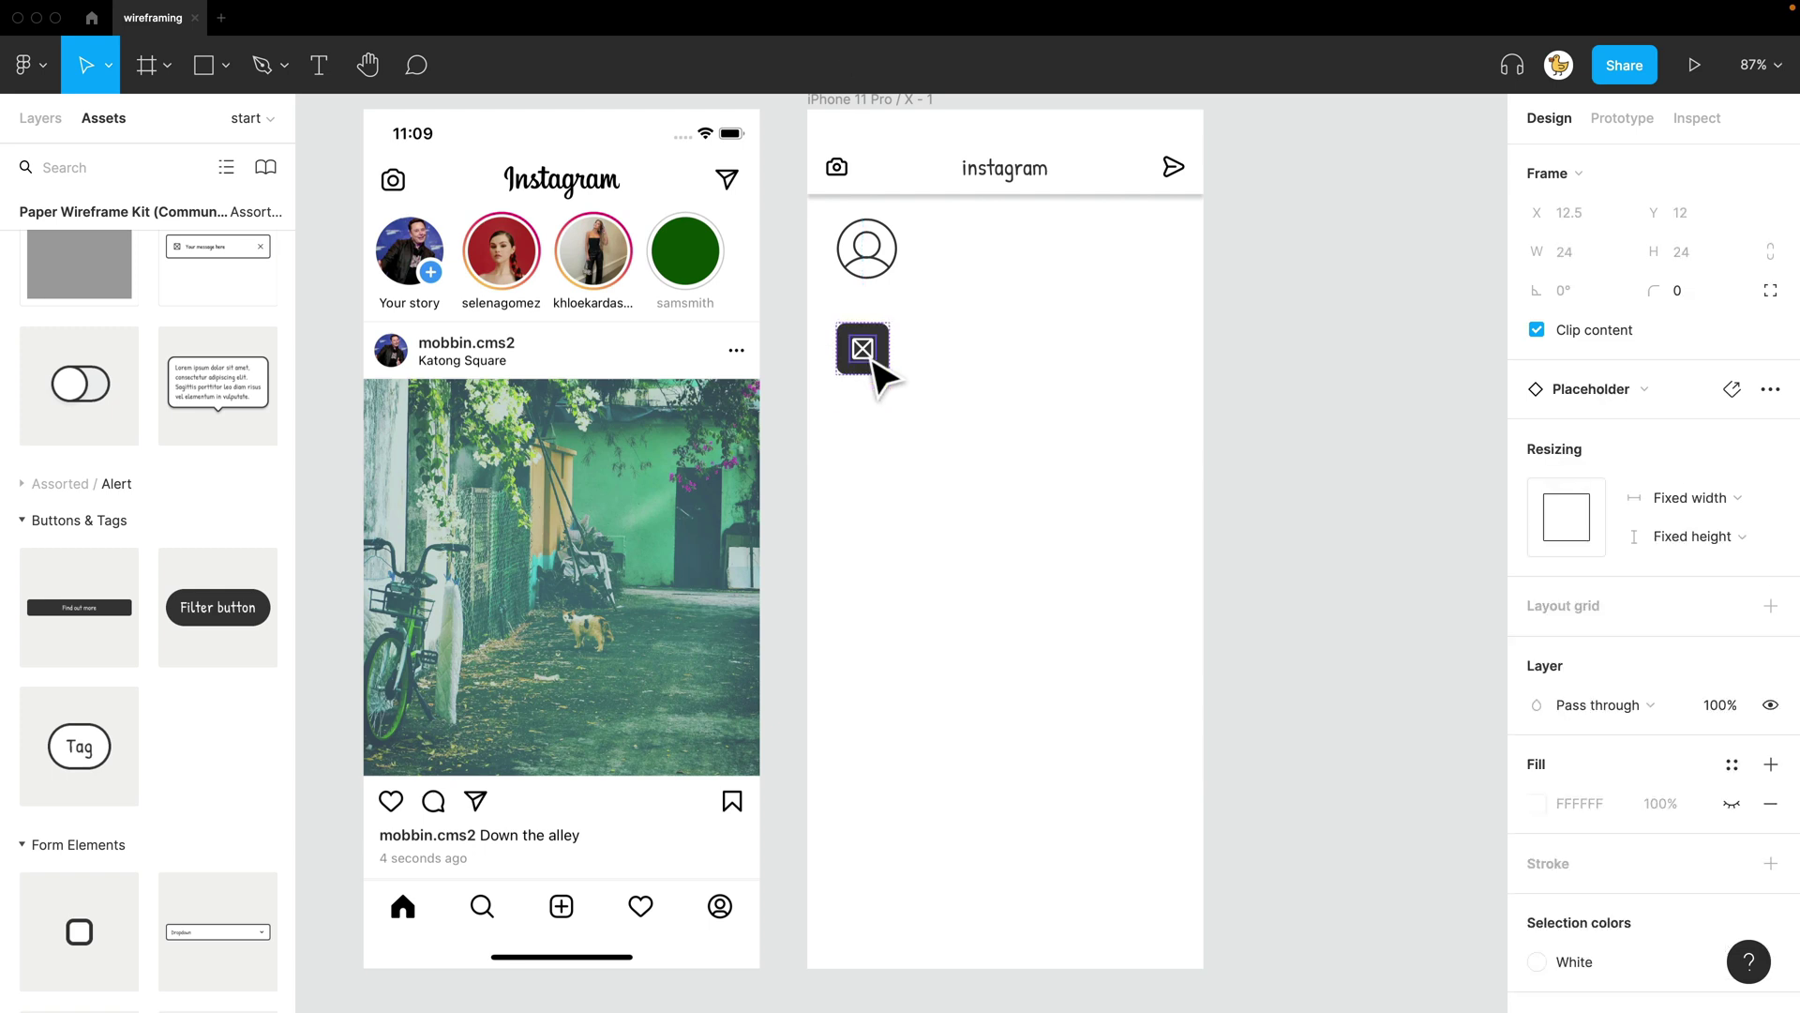
pyautogui.click(23, 120)
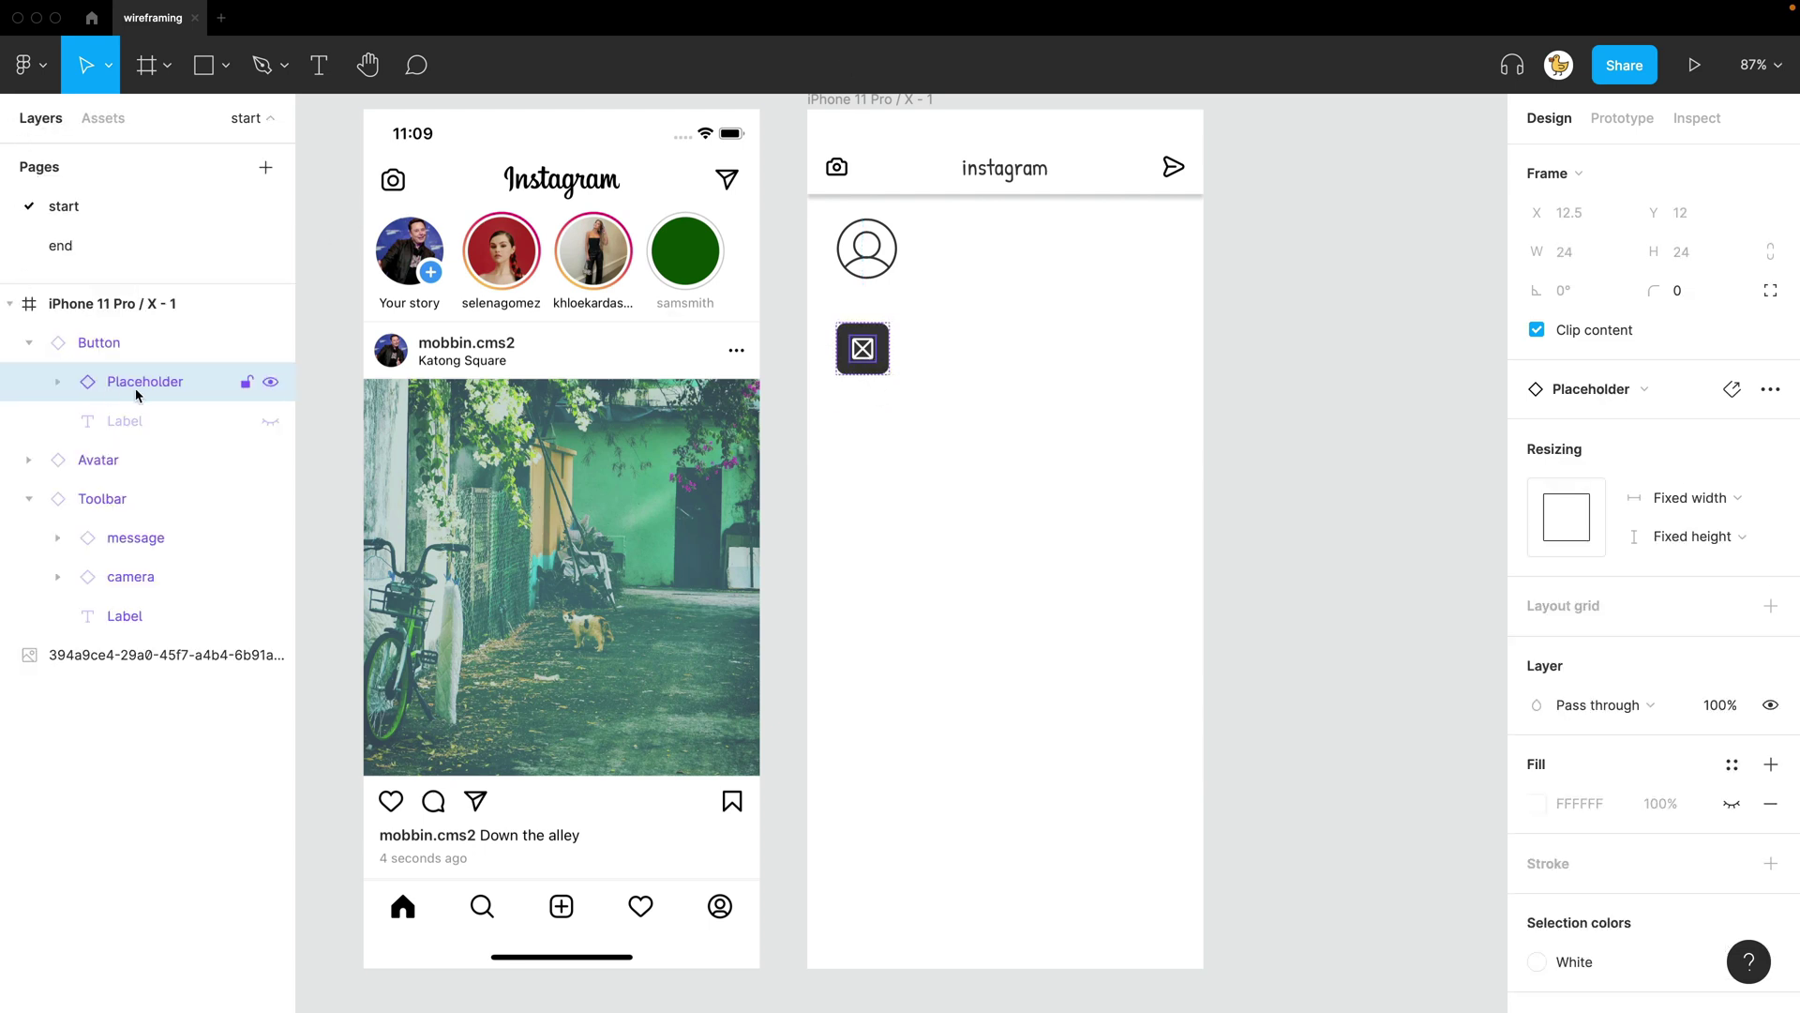
pyautogui.click(1606, 392)
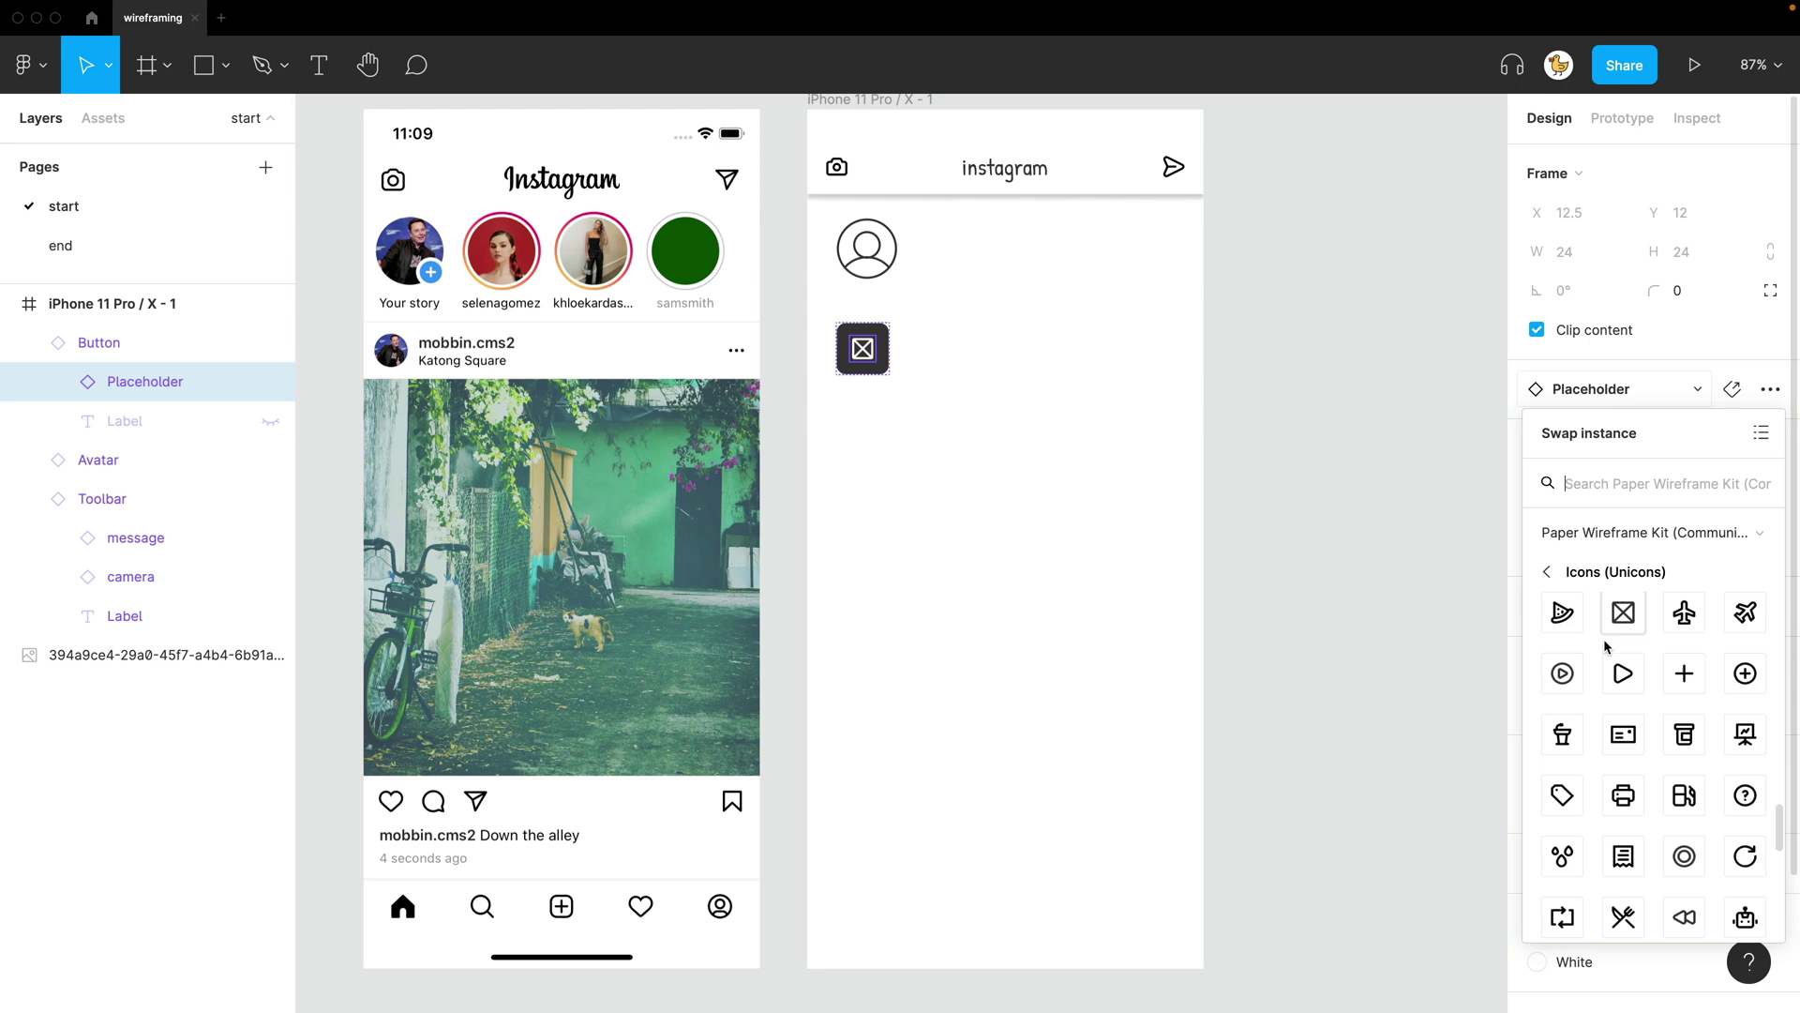
pyautogui.click(1693, 680)
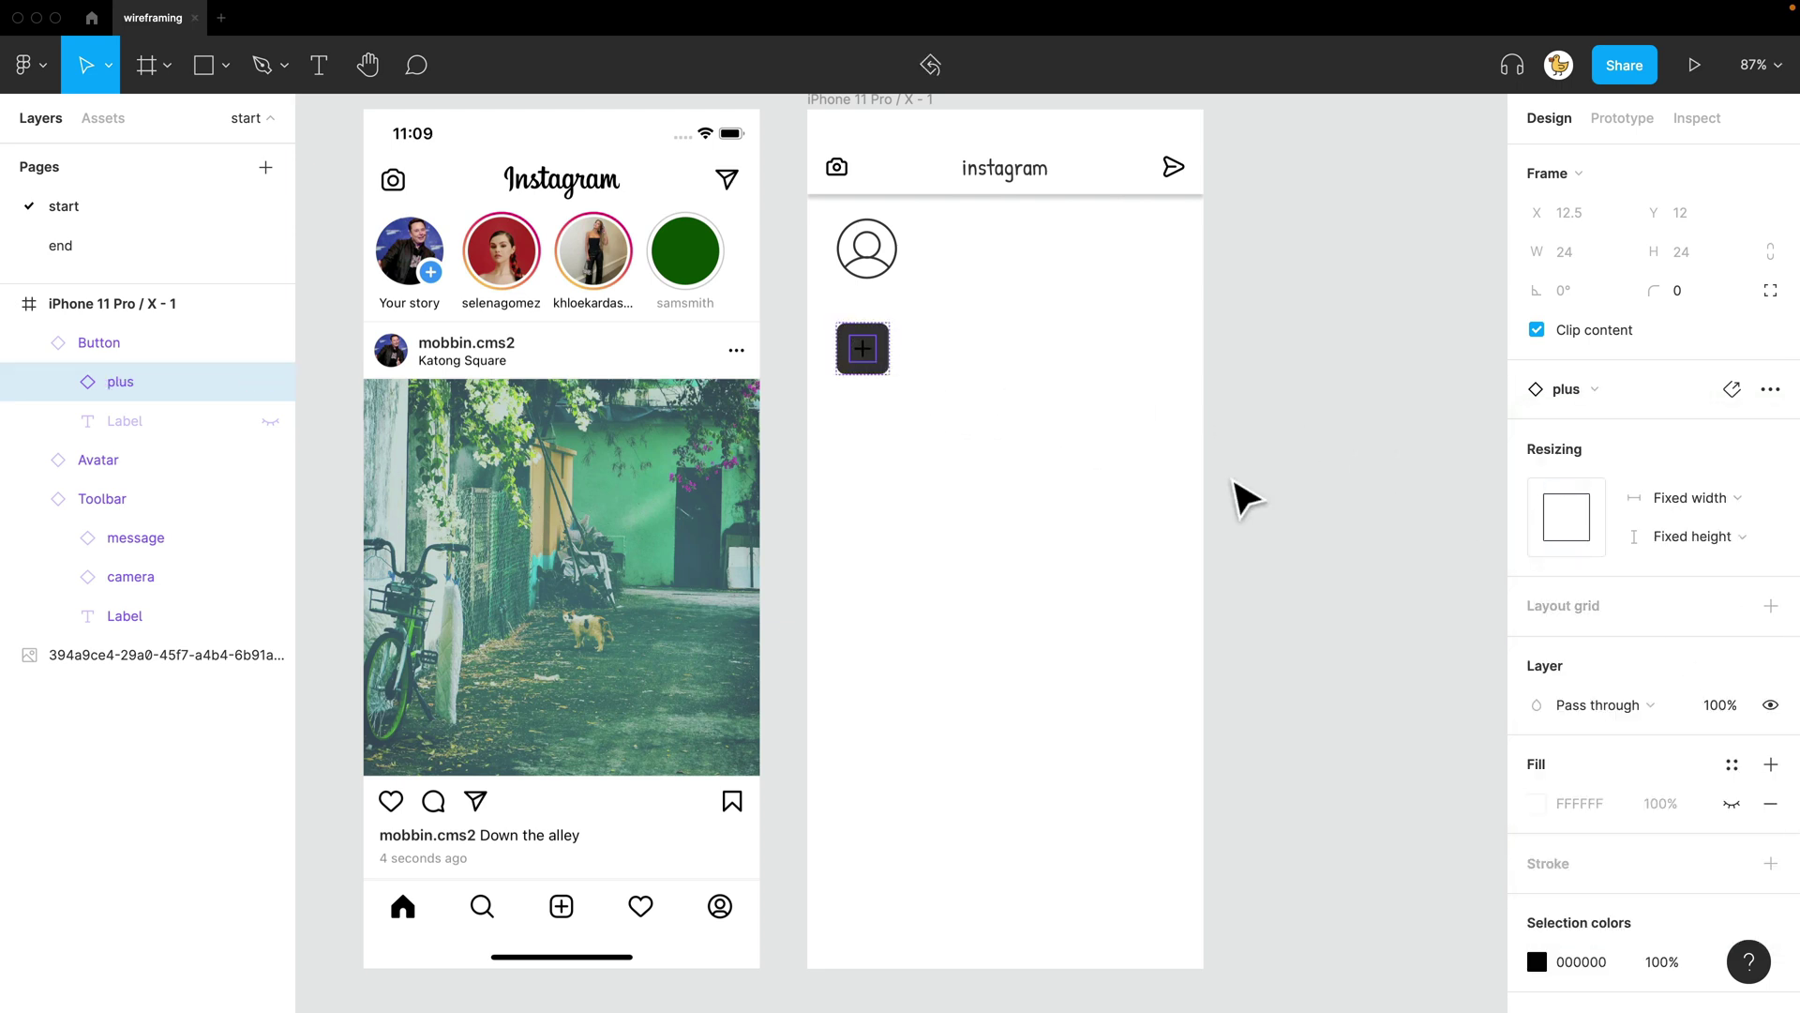
pyautogui.scroll(-3, 1653, 737)
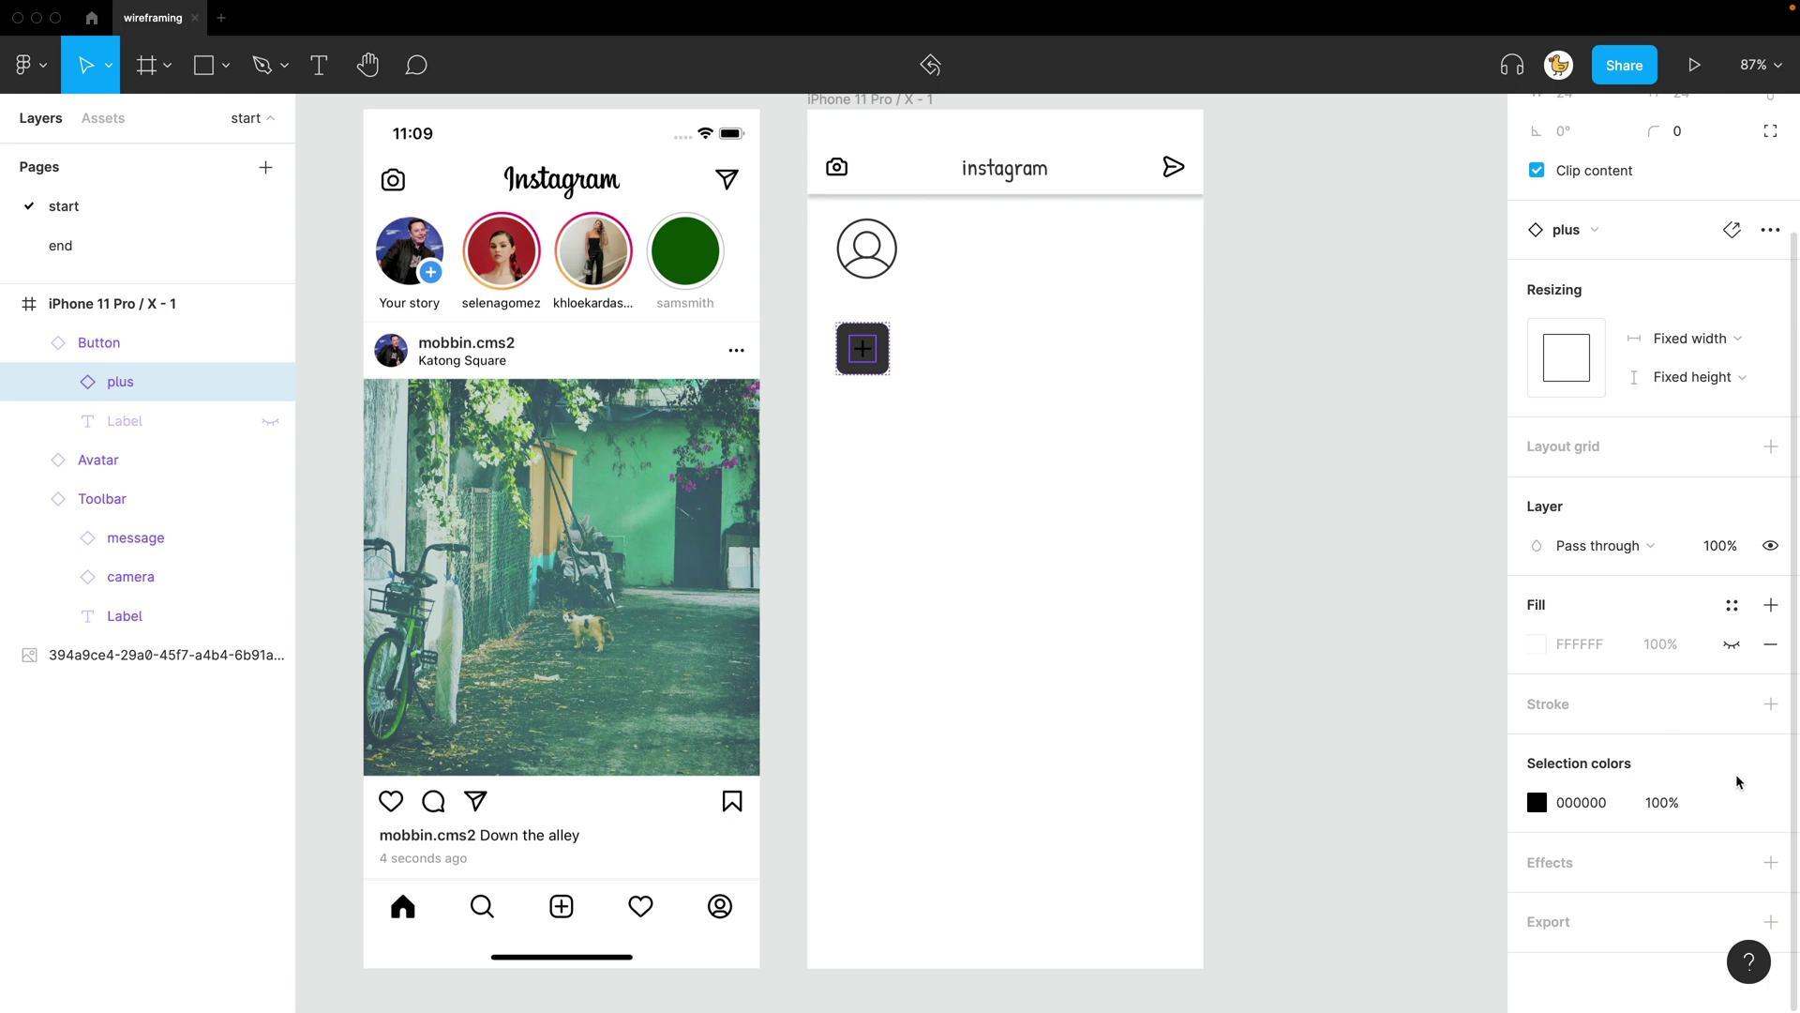
pyautogui.click(1732, 802)
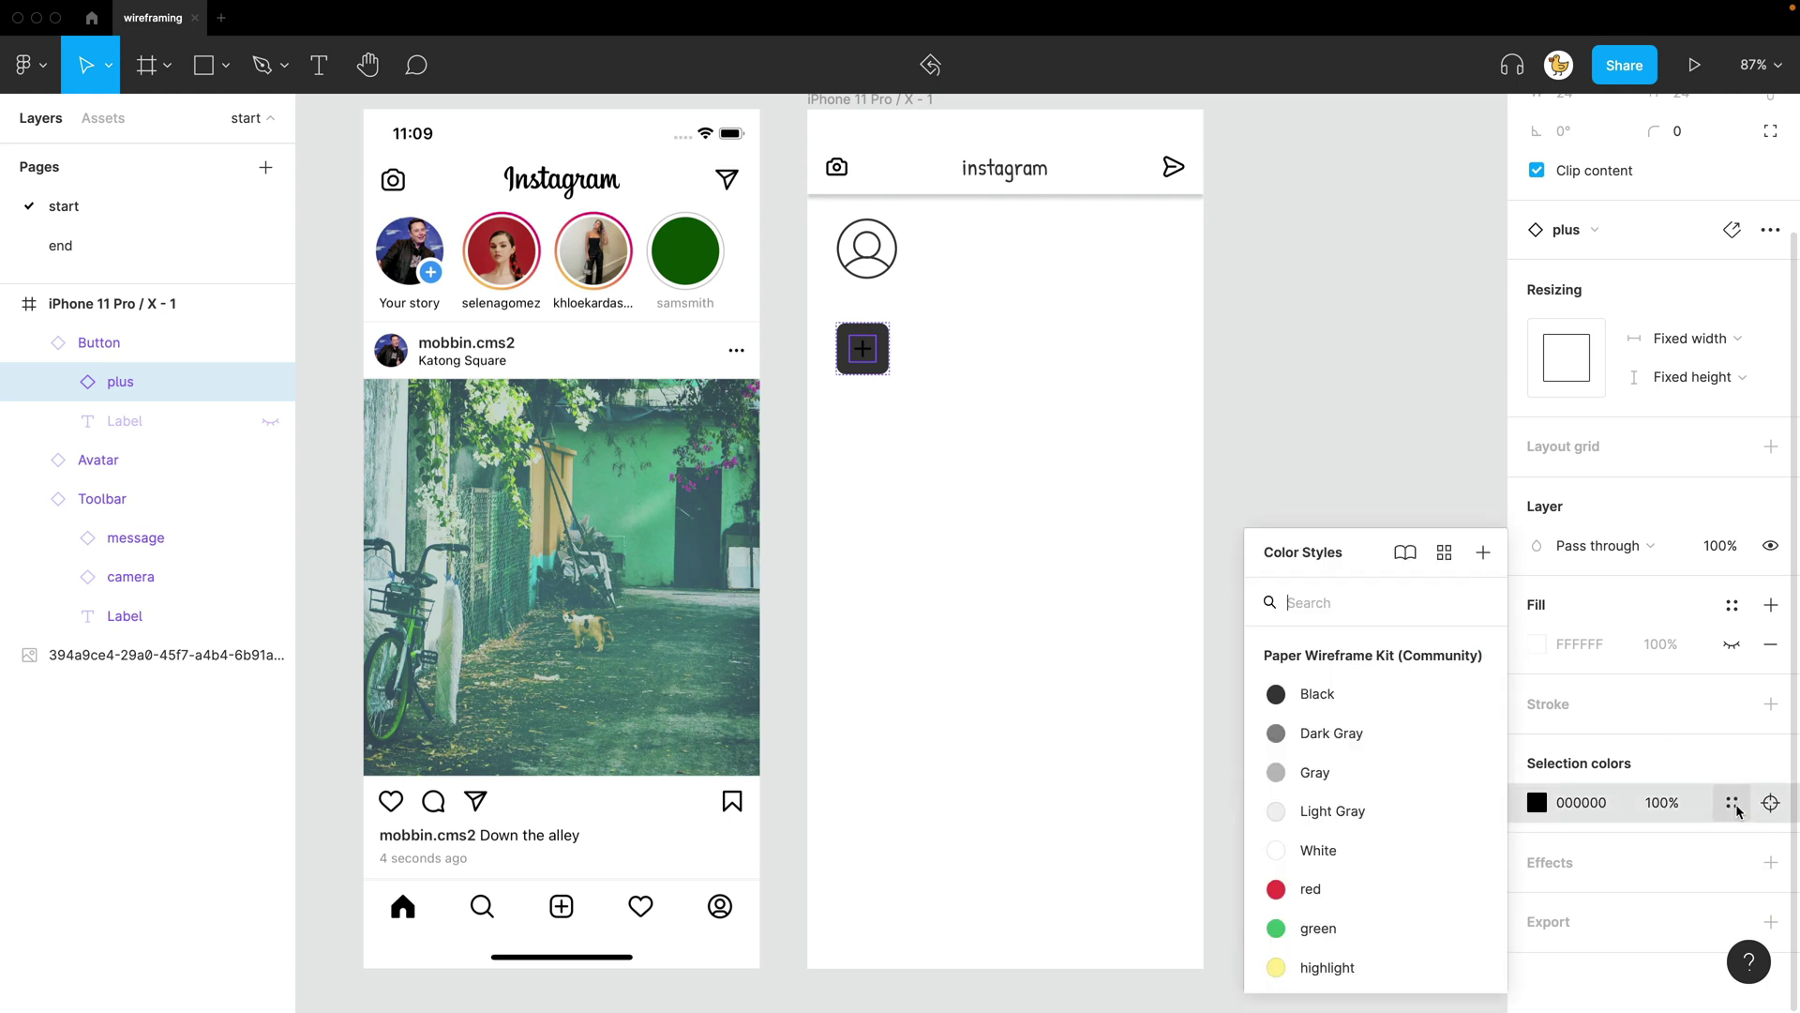
pyautogui.click(1398, 855)
pyautogui.click(1345, 600)
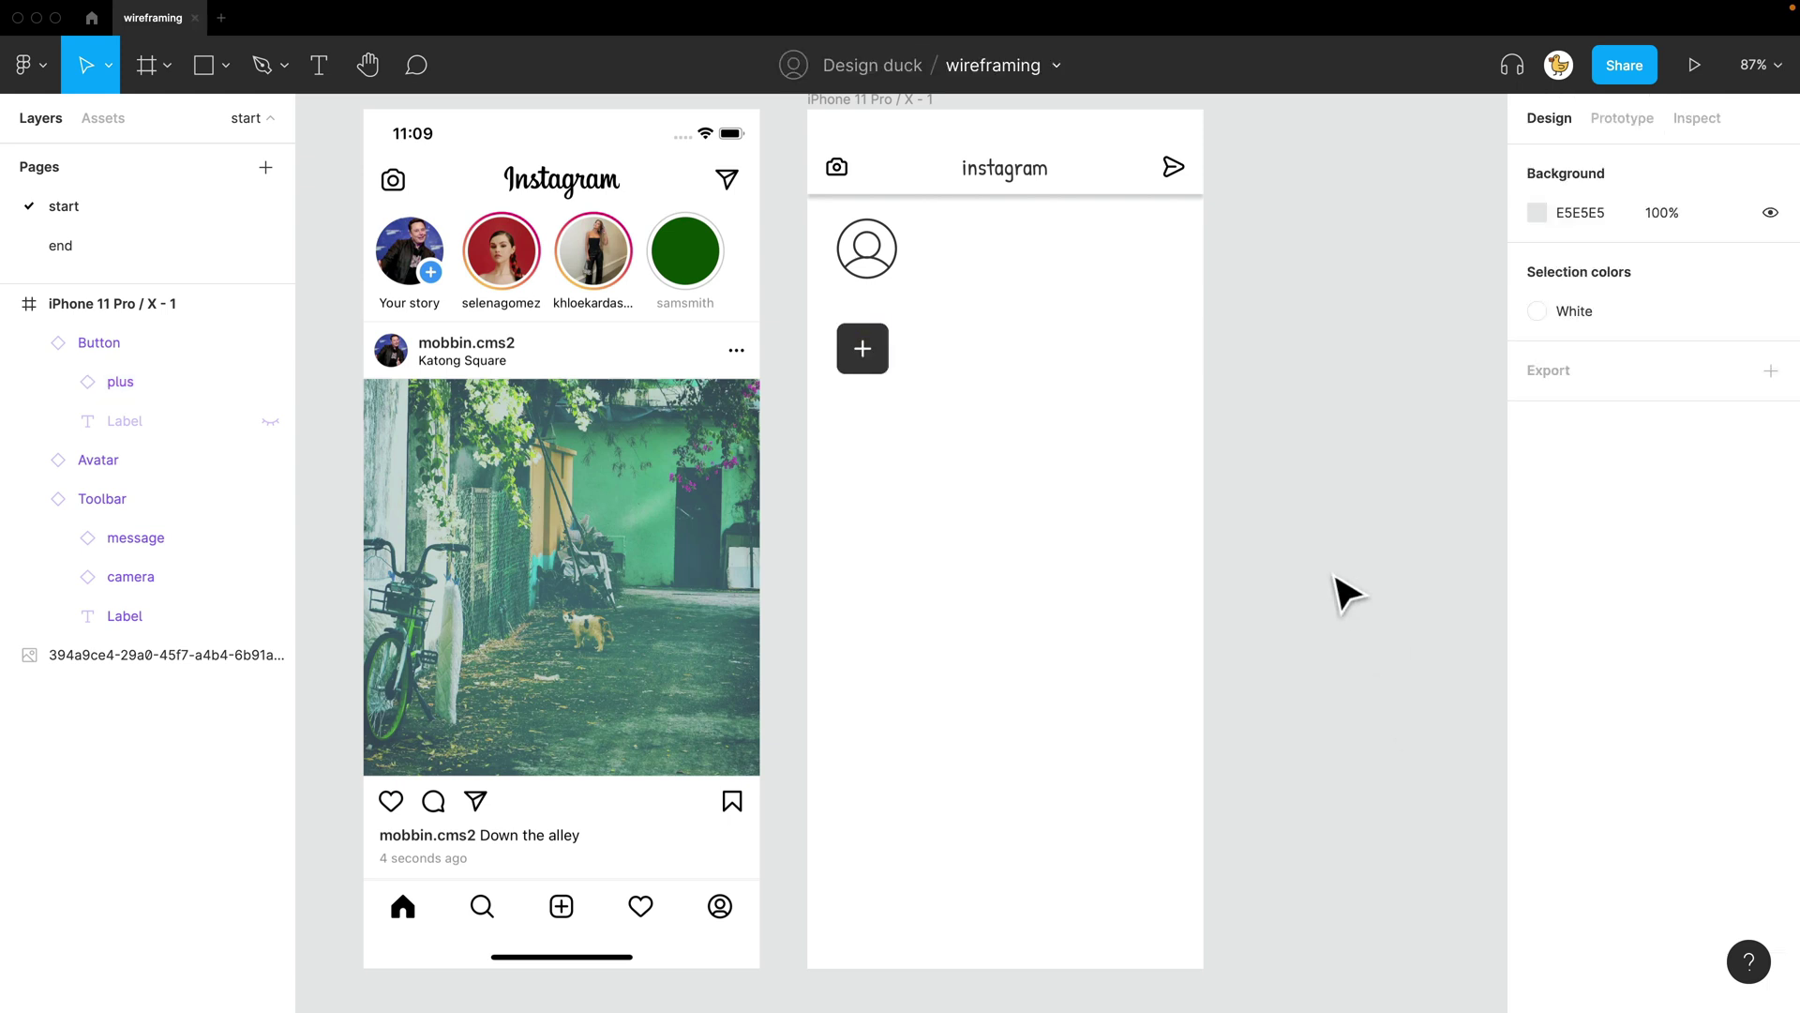
pyautogui.scroll(2, 1339, 596)
# Shrink the plus button further and move it onto the avatar's corner as a badge
pyautogui.click(896, 459)
pyautogui.moveTo(936, 512); pyautogui.dragTo(923, 483)
pyautogui.click(1284, 466)
pyautogui.moveTo(1284, 466); pyautogui.dragTo(1366, 535)
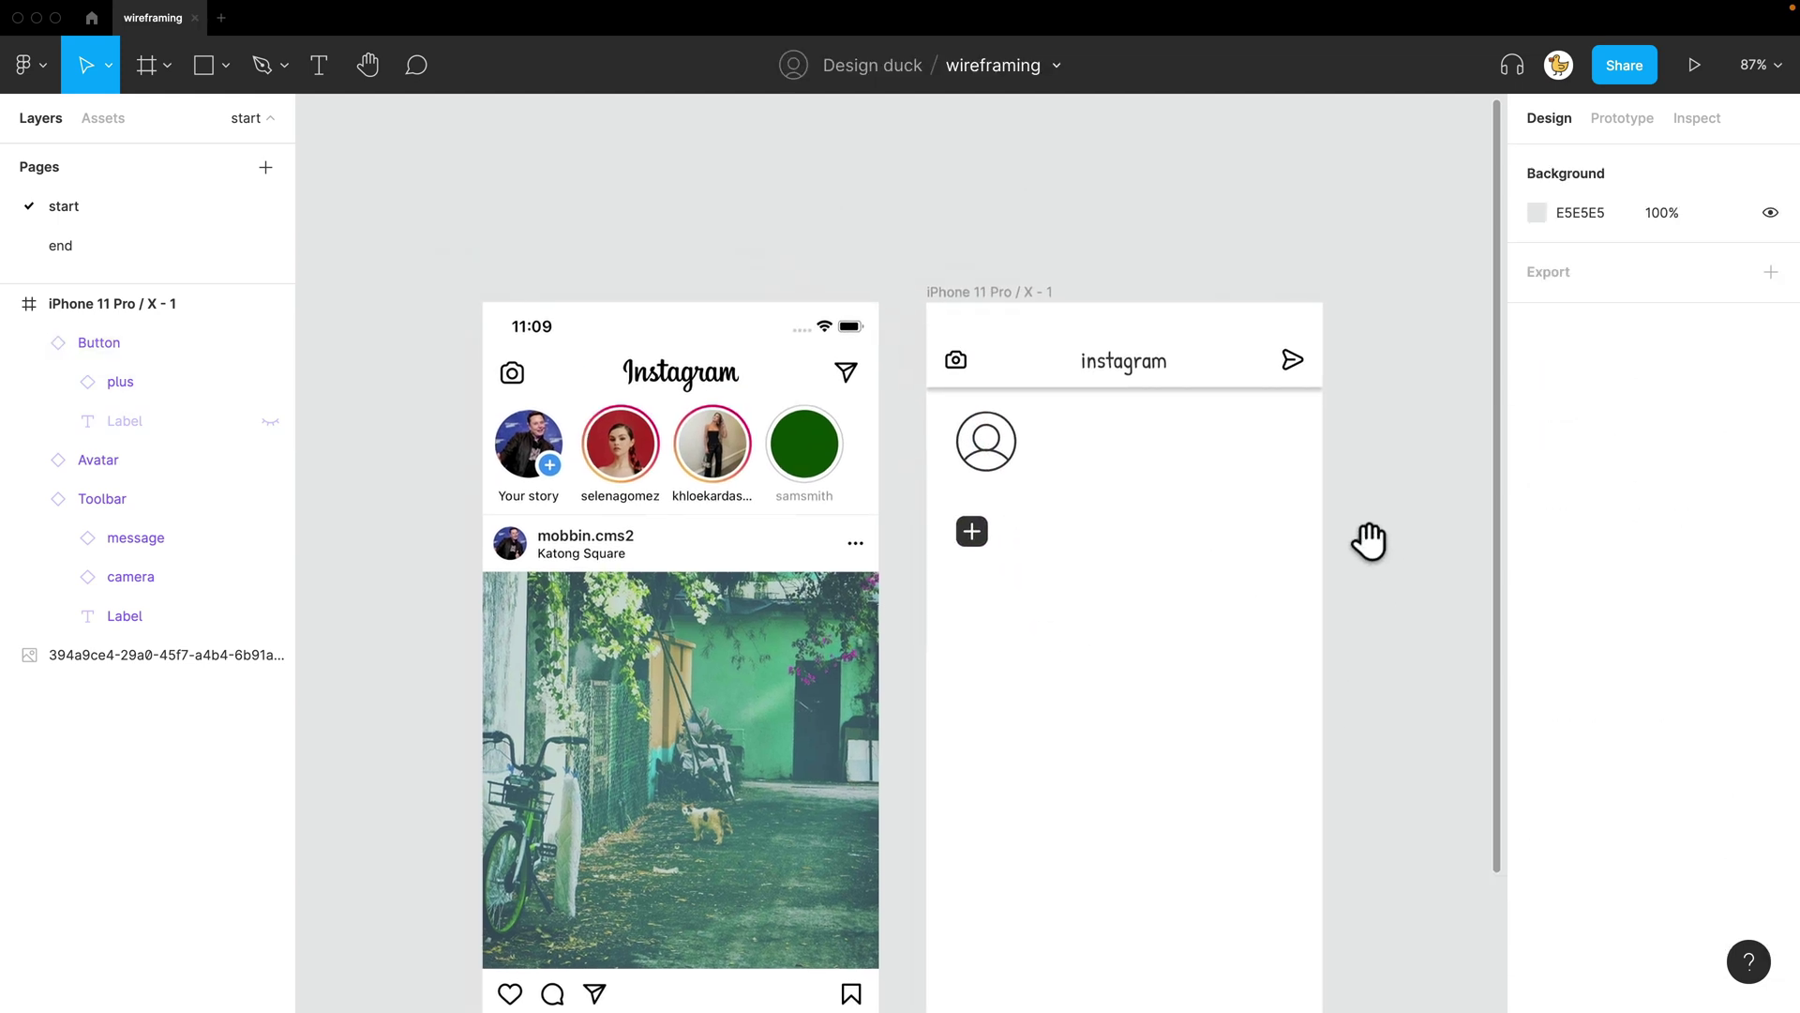
pyautogui.moveTo(986, 541); pyautogui.dragTo(1028, 484)
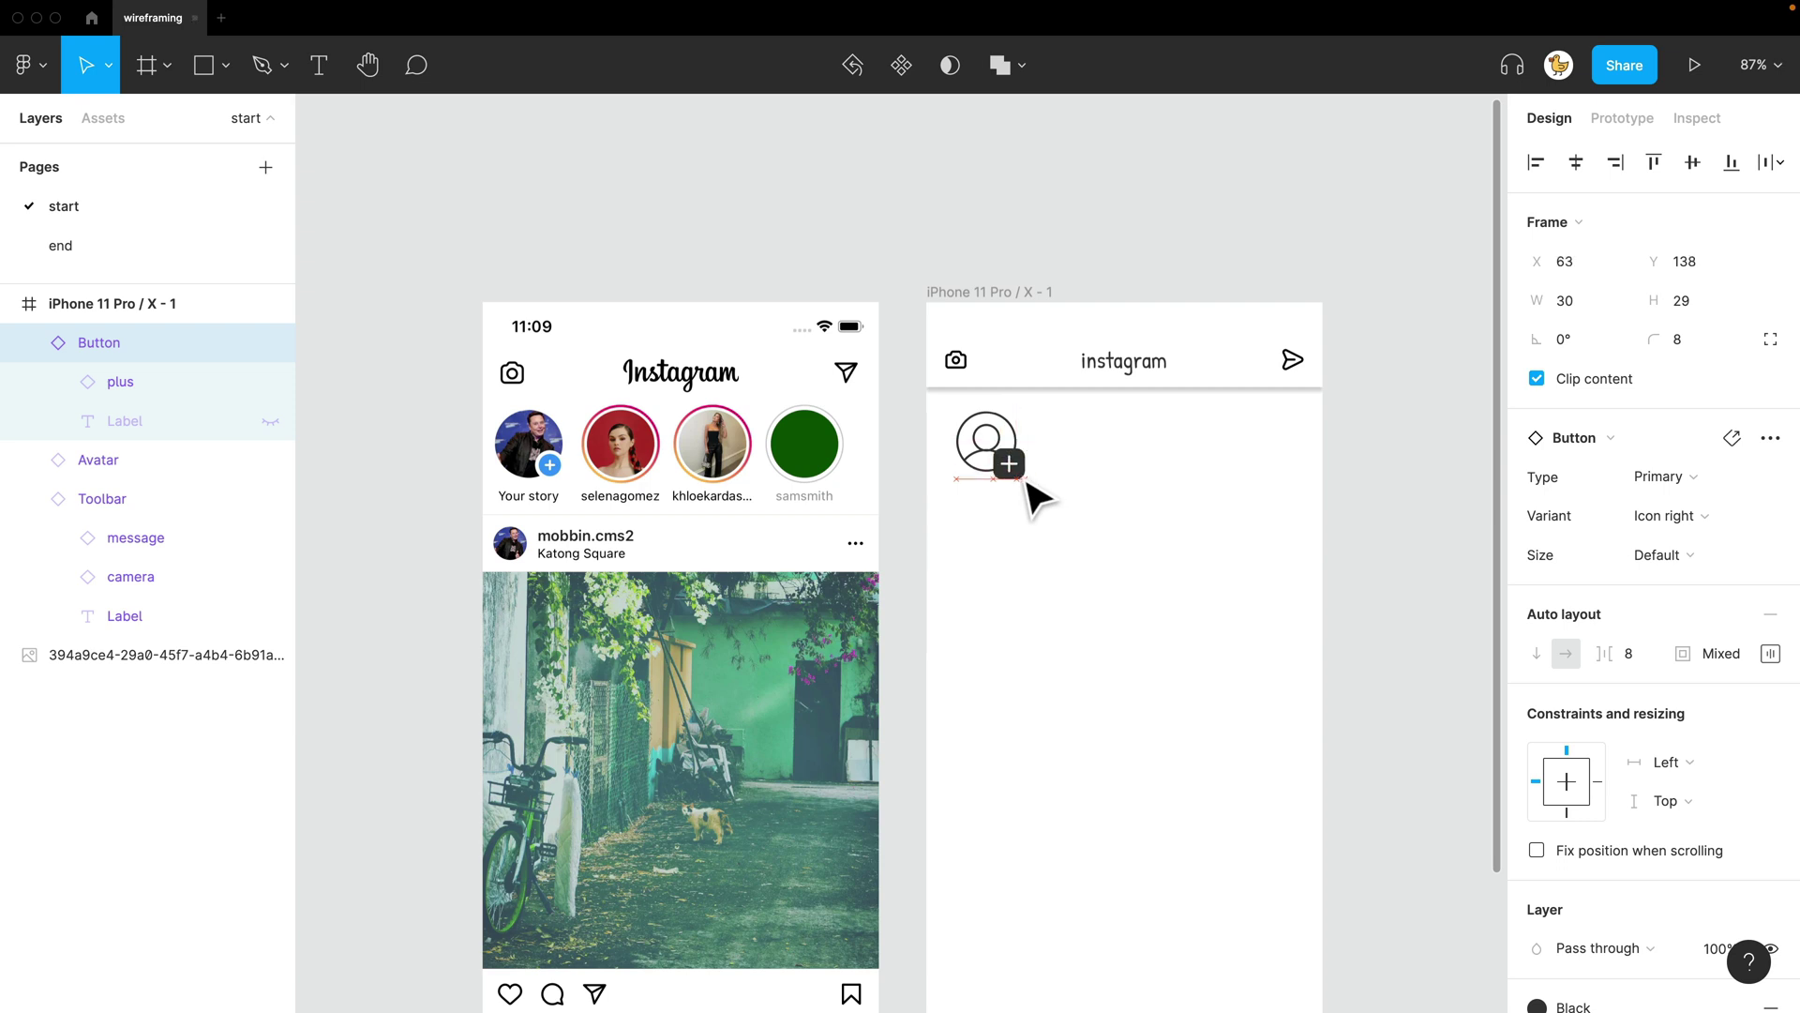
pyautogui.scroll(3, 1013, 563)
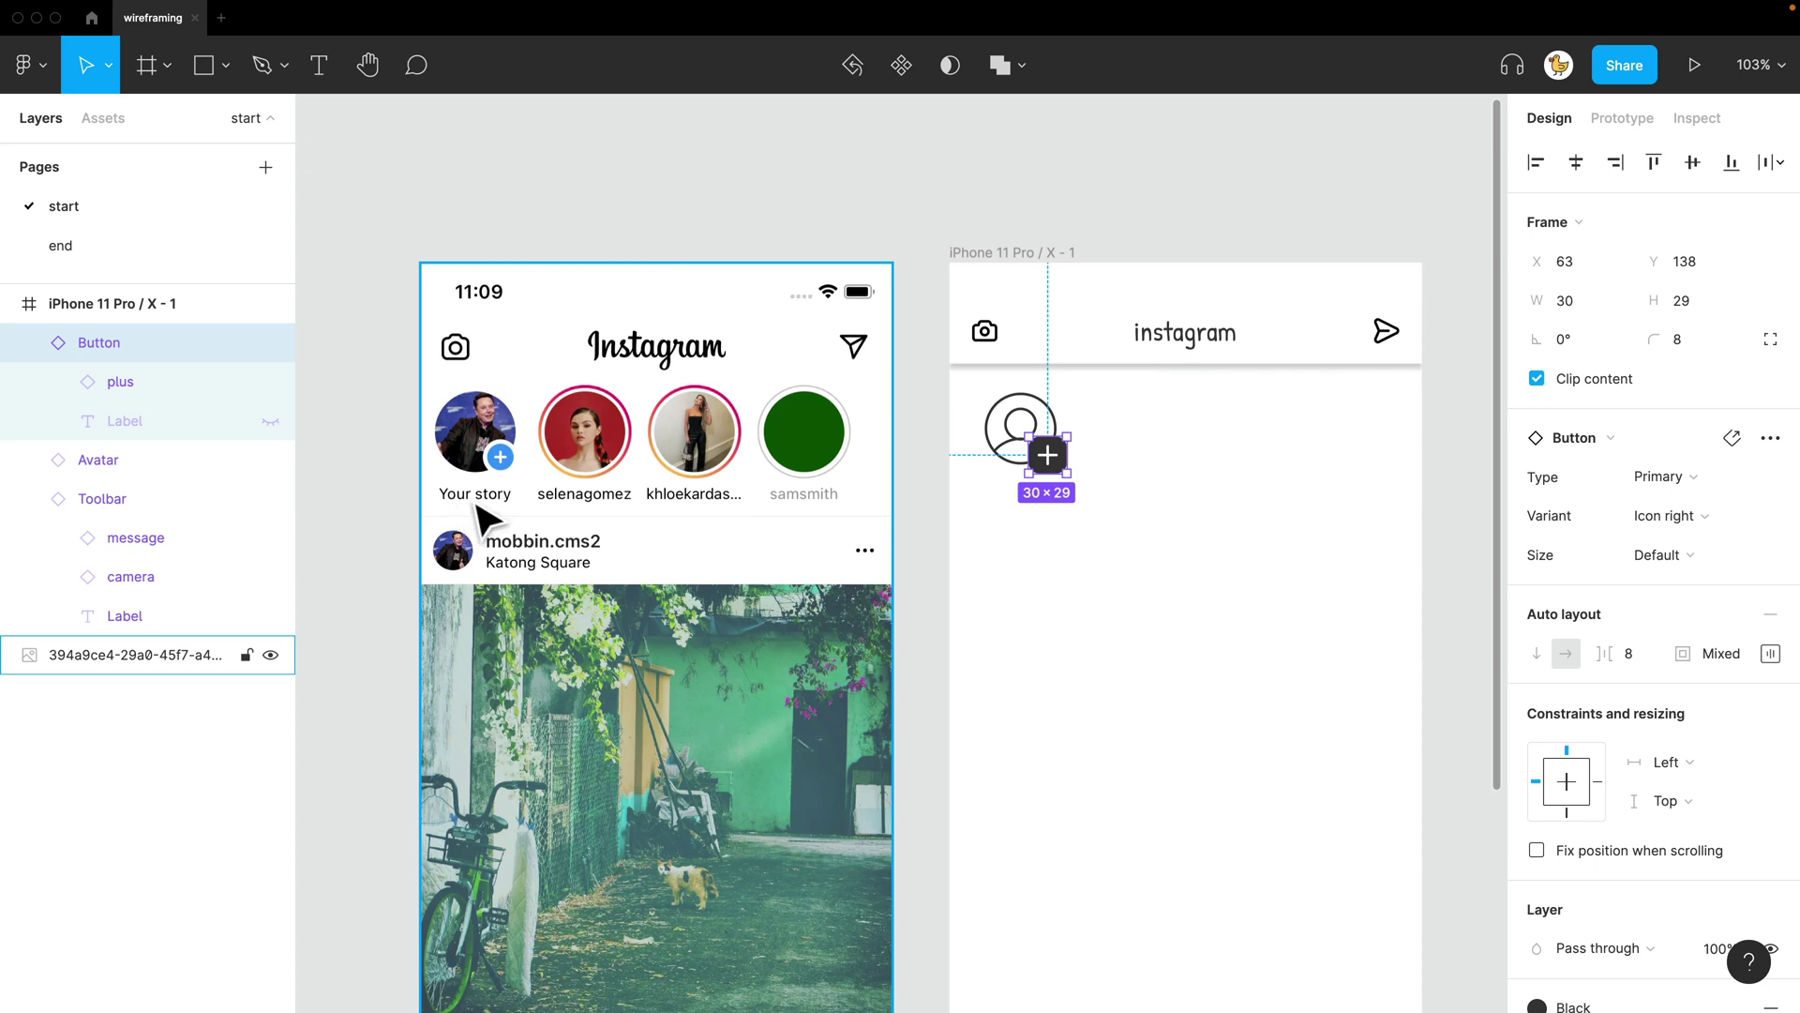
pyautogui.click(1017, 532)
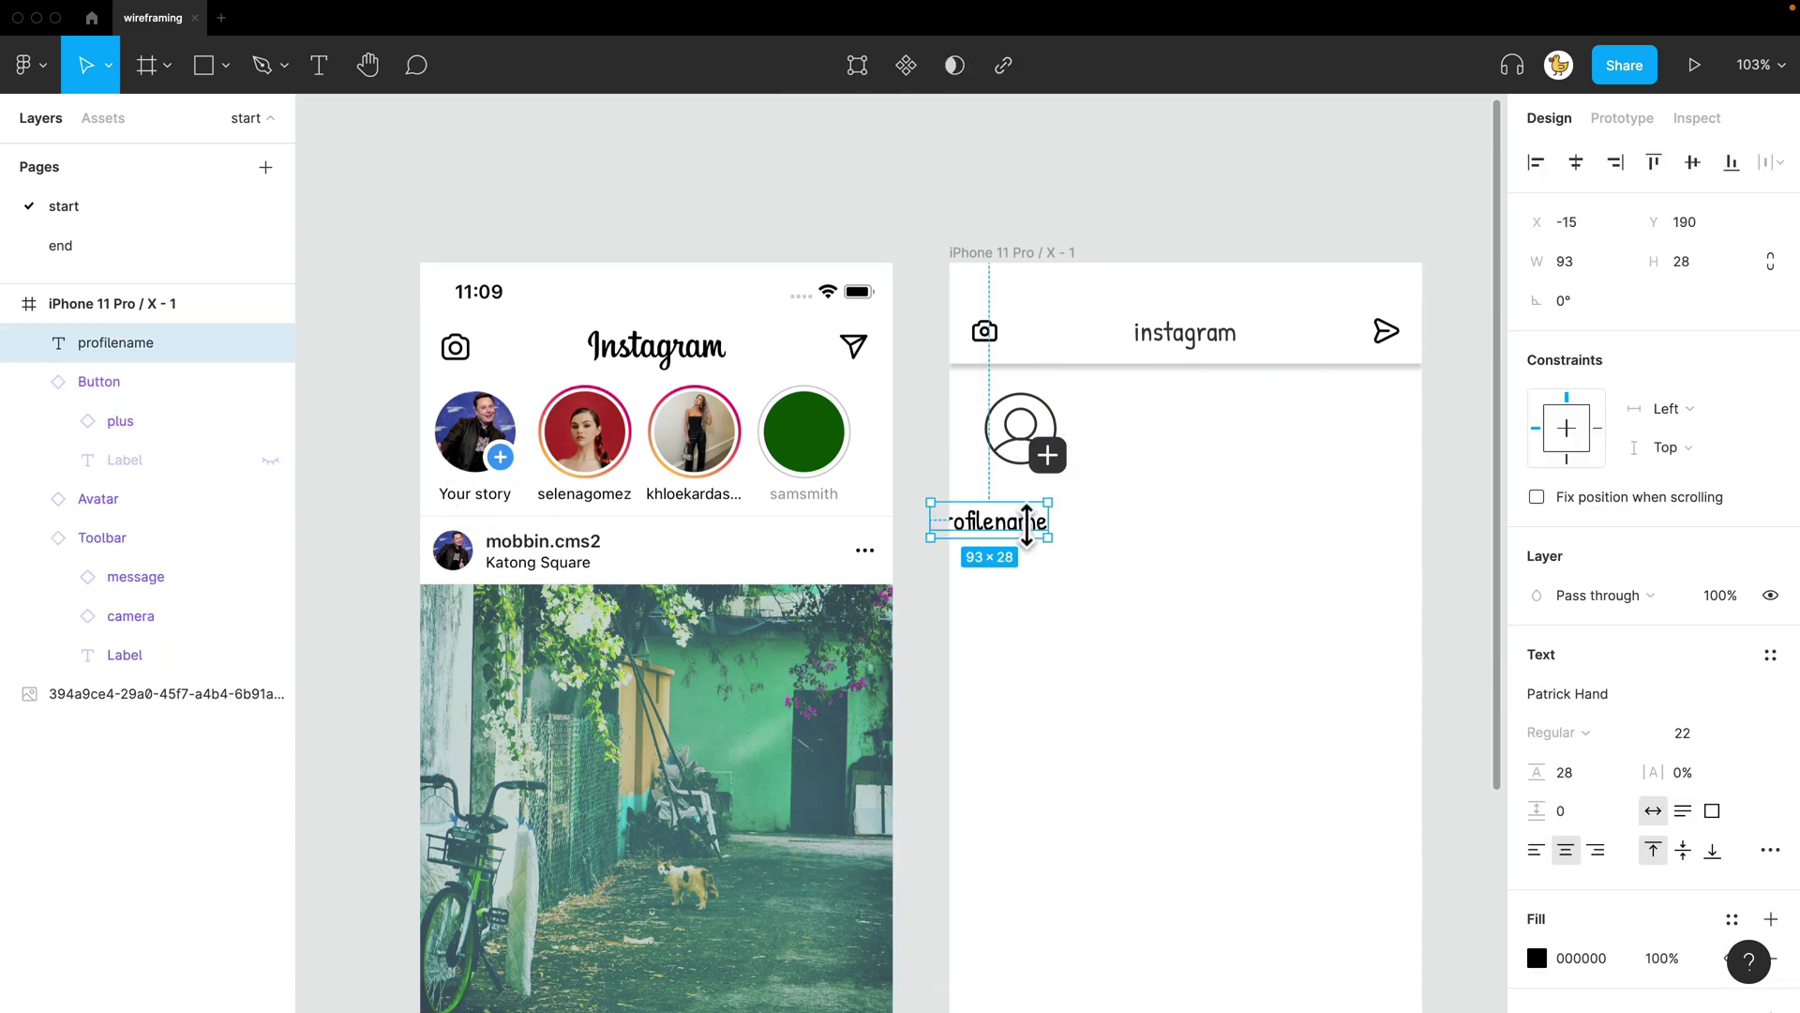
# Centre profilename under the avatar, apply the X Small text style, and align it with the camera icon
pyautogui.moveTo(1026, 523); pyautogui.dragTo(1065, 512)
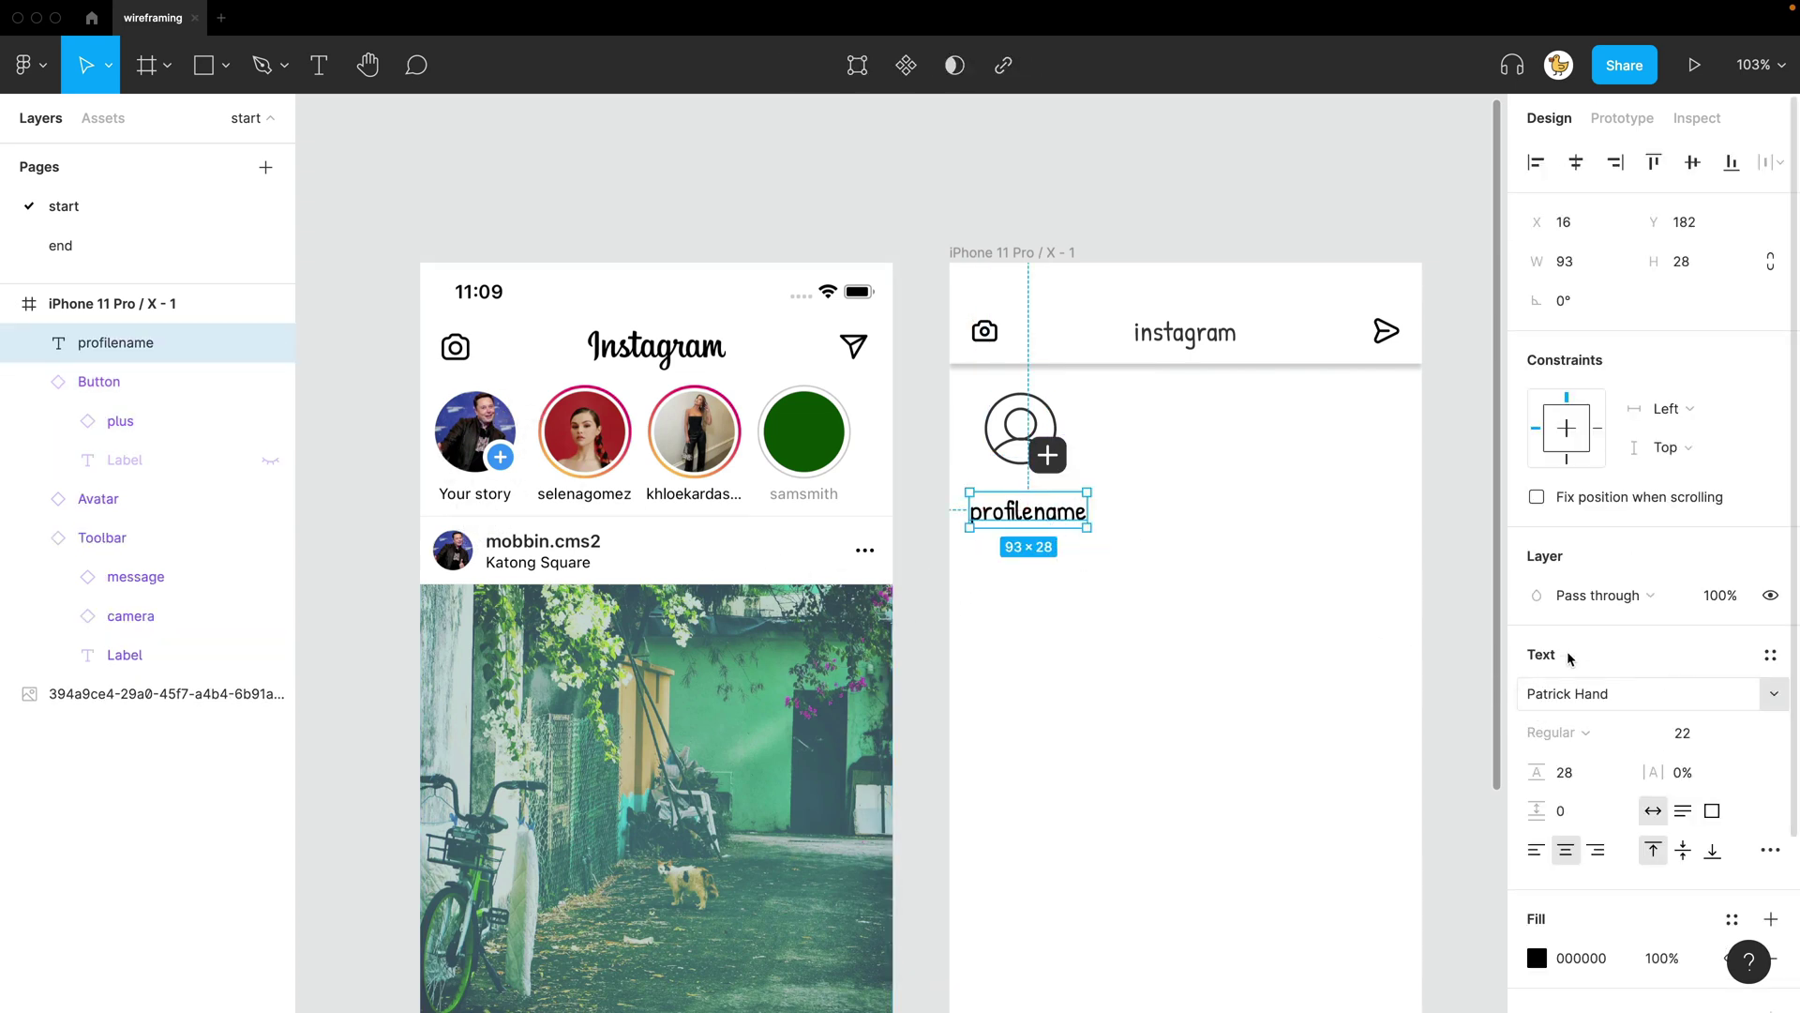
pyautogui.click(1772, 659)
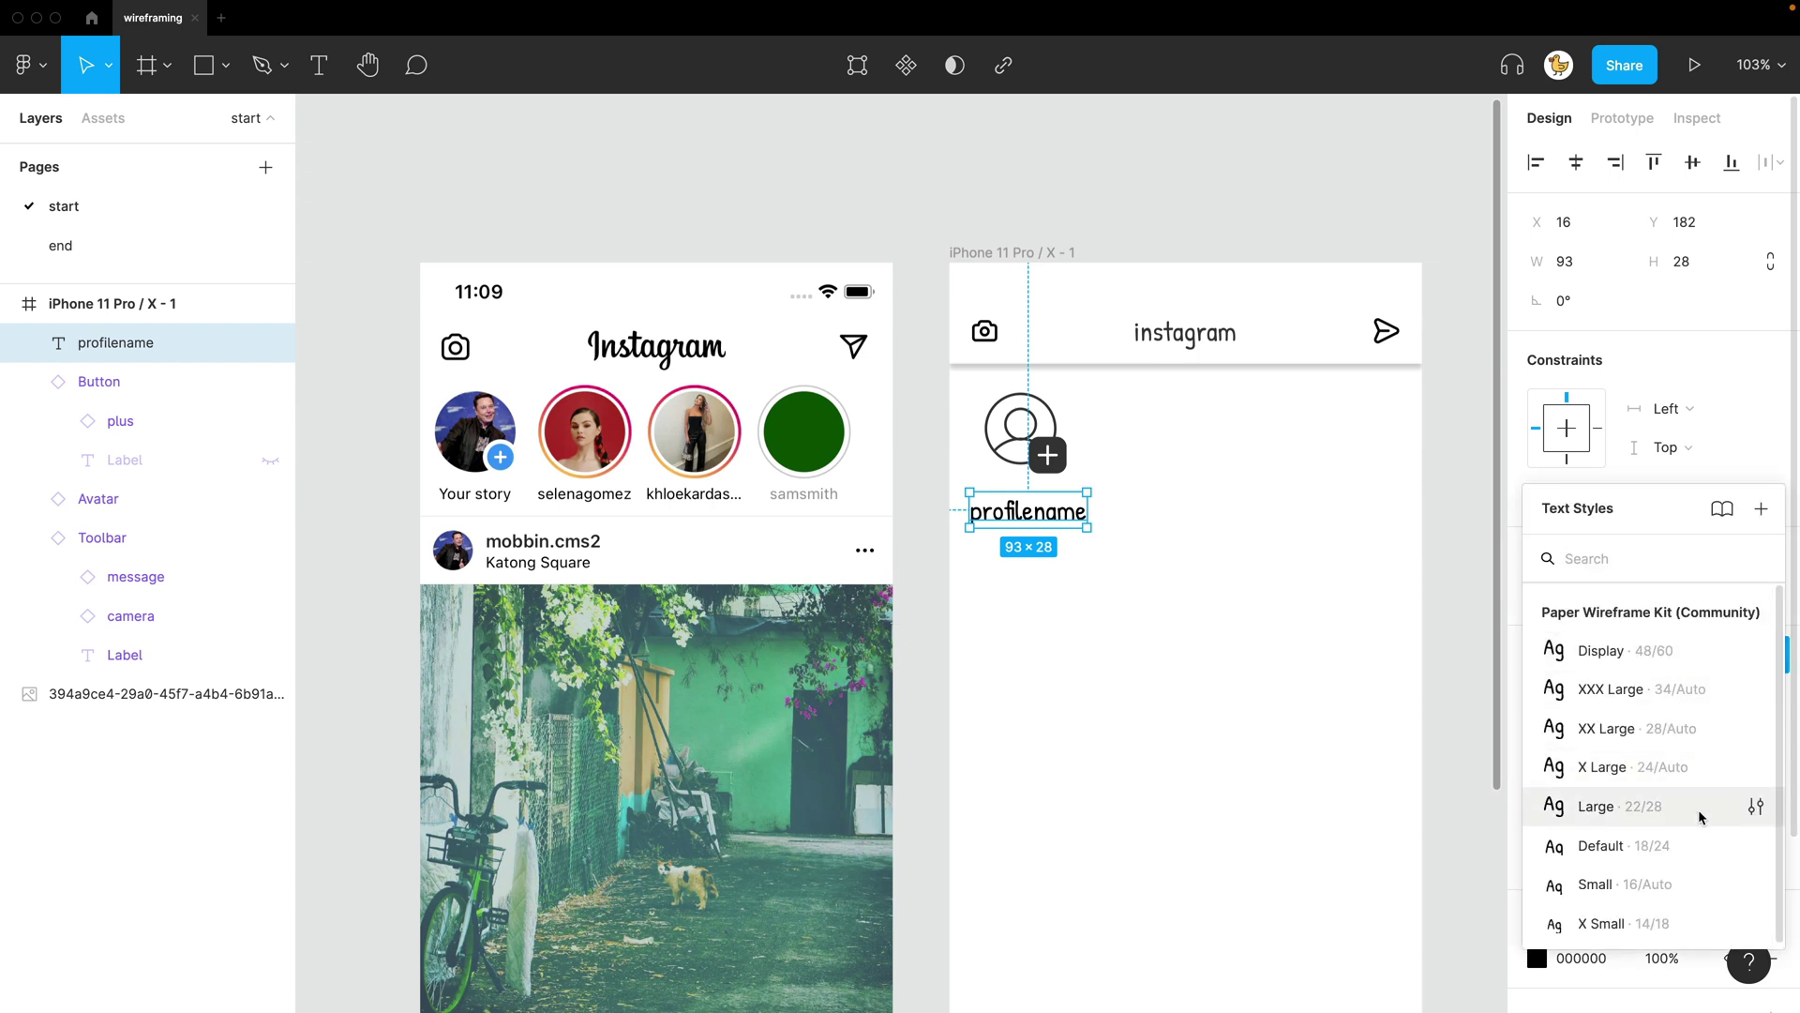
pyautogui.scroll(-1, 1699, 823)
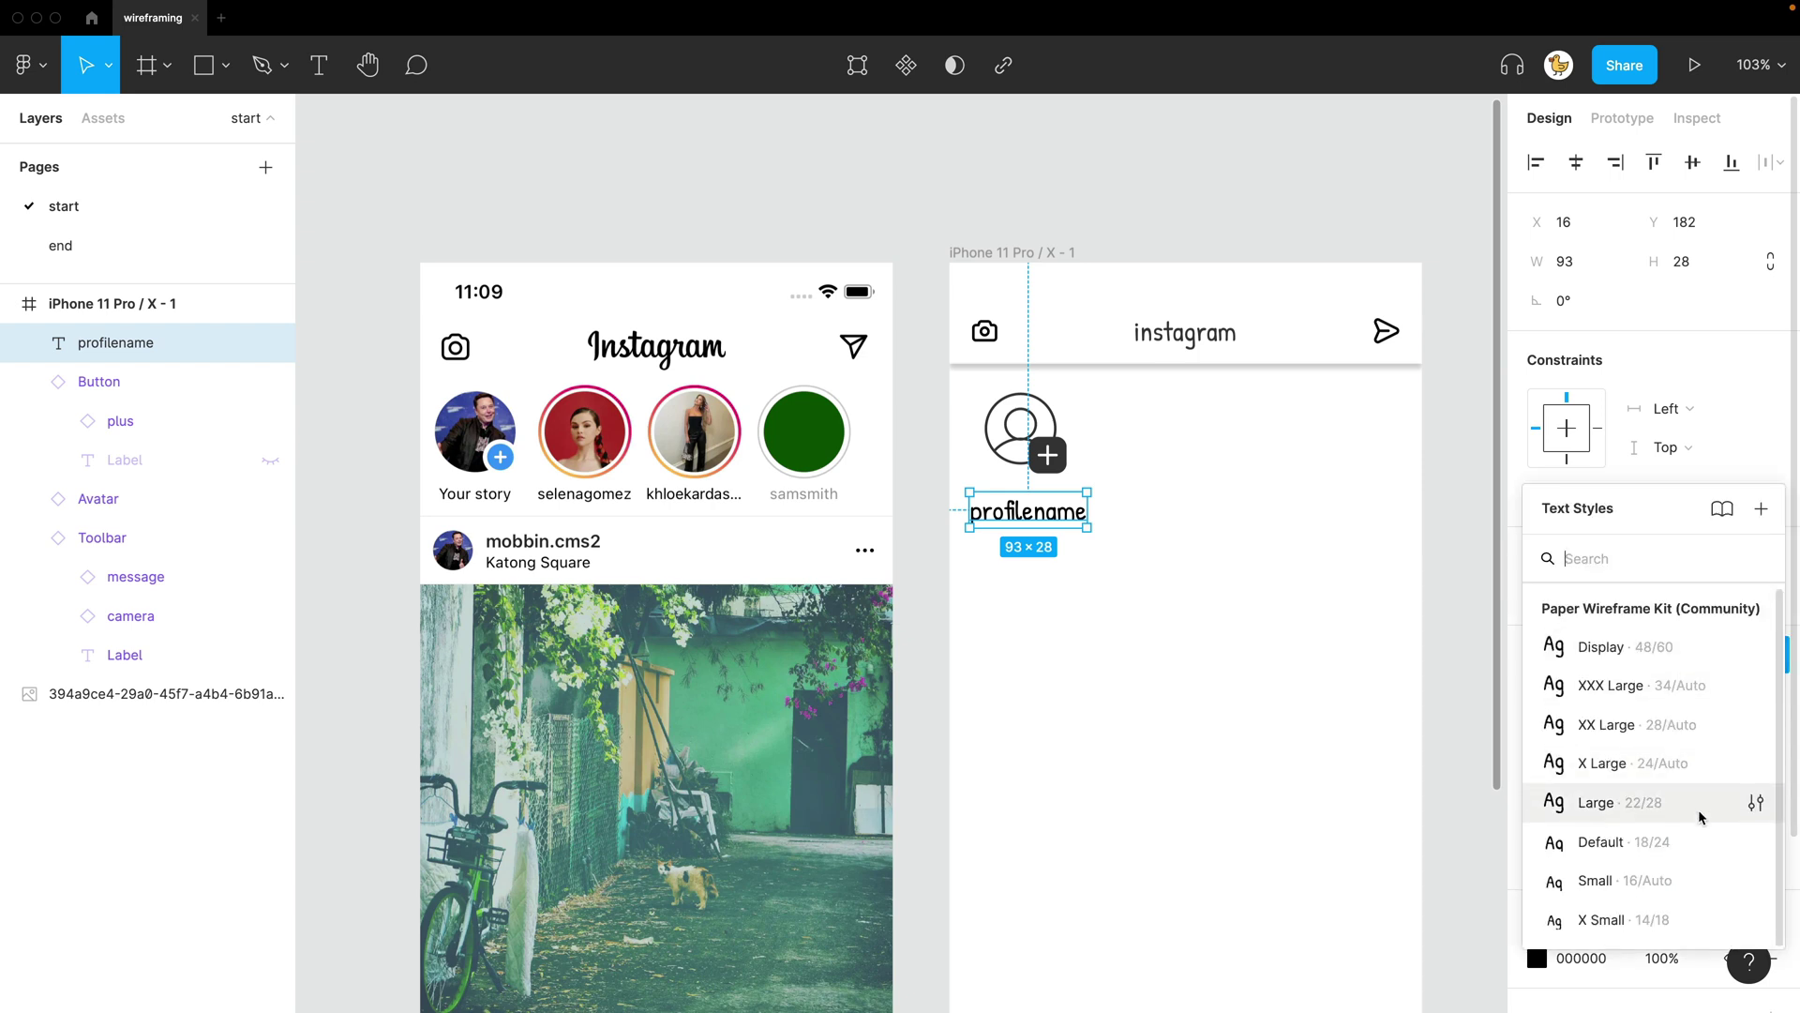
pyautogui.click(1662, 921)
pyautogui.click(1063, 527)
pyautogui.click(1052, 497)
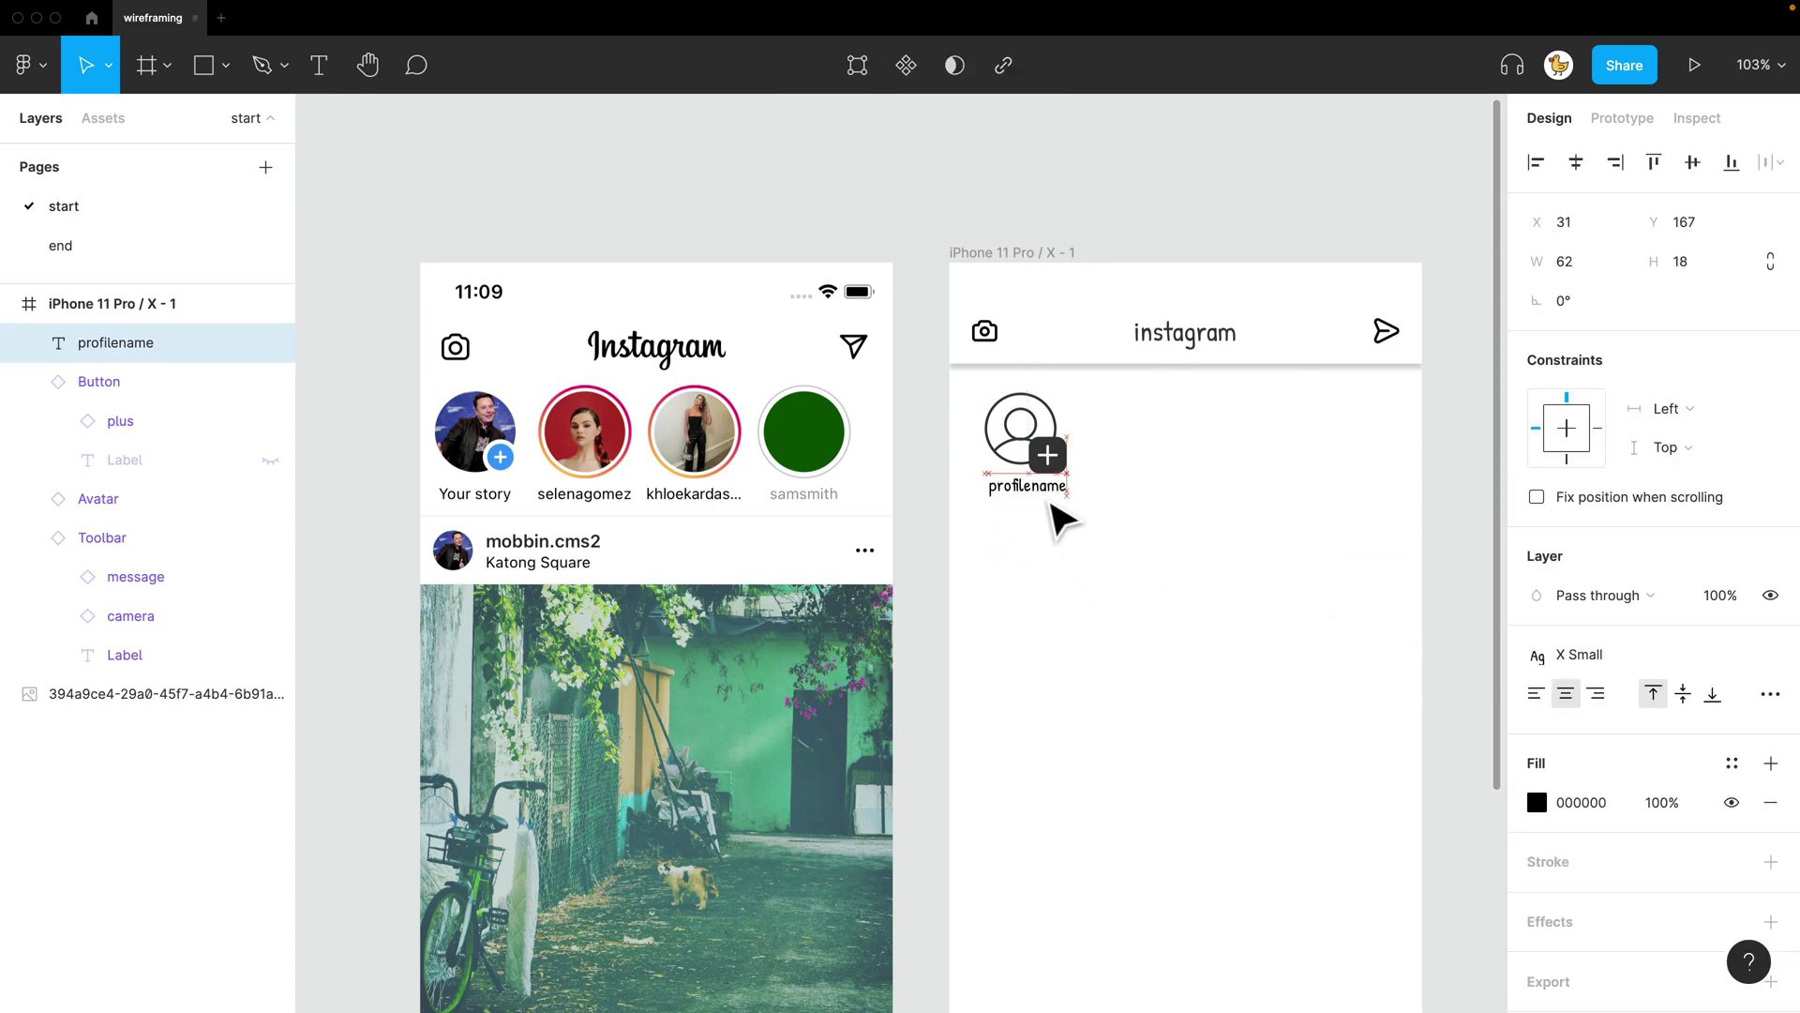
pyautogui.moveTo(1051, 503); pyautogui.dragTo(1047, 505)
pyautogui.click(1082, 530)
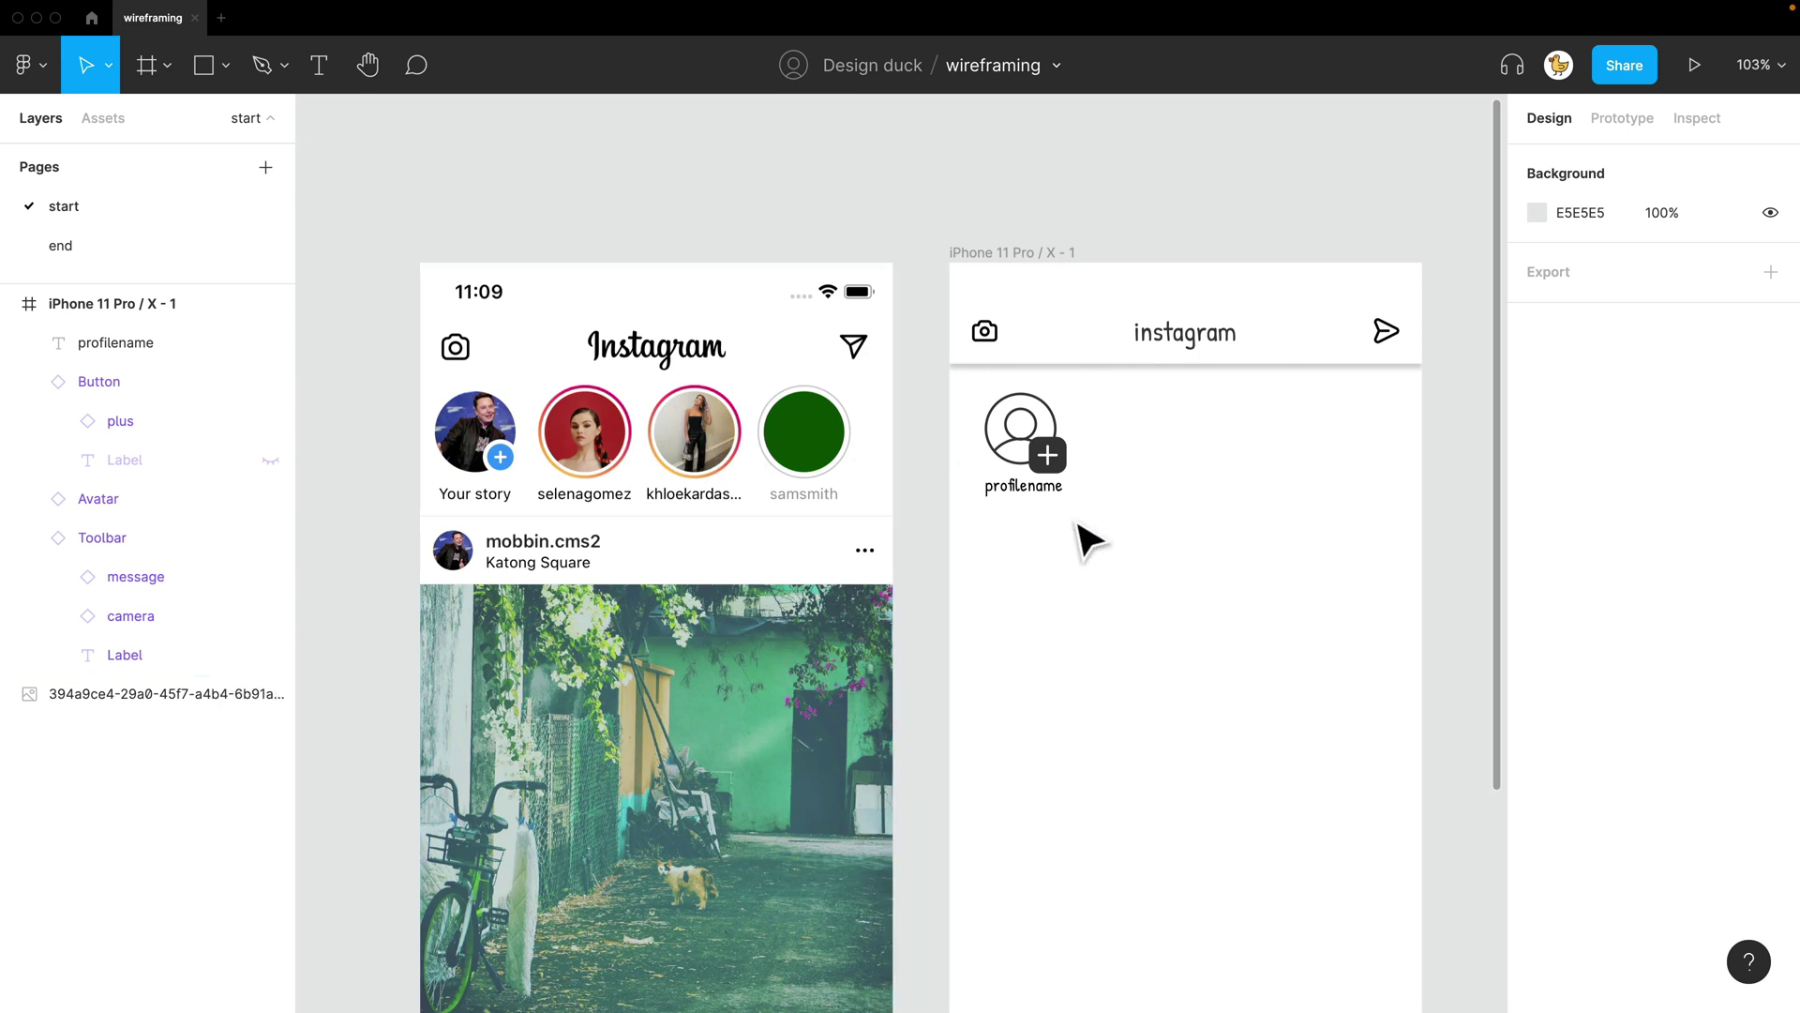
# Combine the avatar, plus badge and profilename into Component 1
pyautogui.moveTo(1085, 532); pyautogui.dragTo(993, 406)
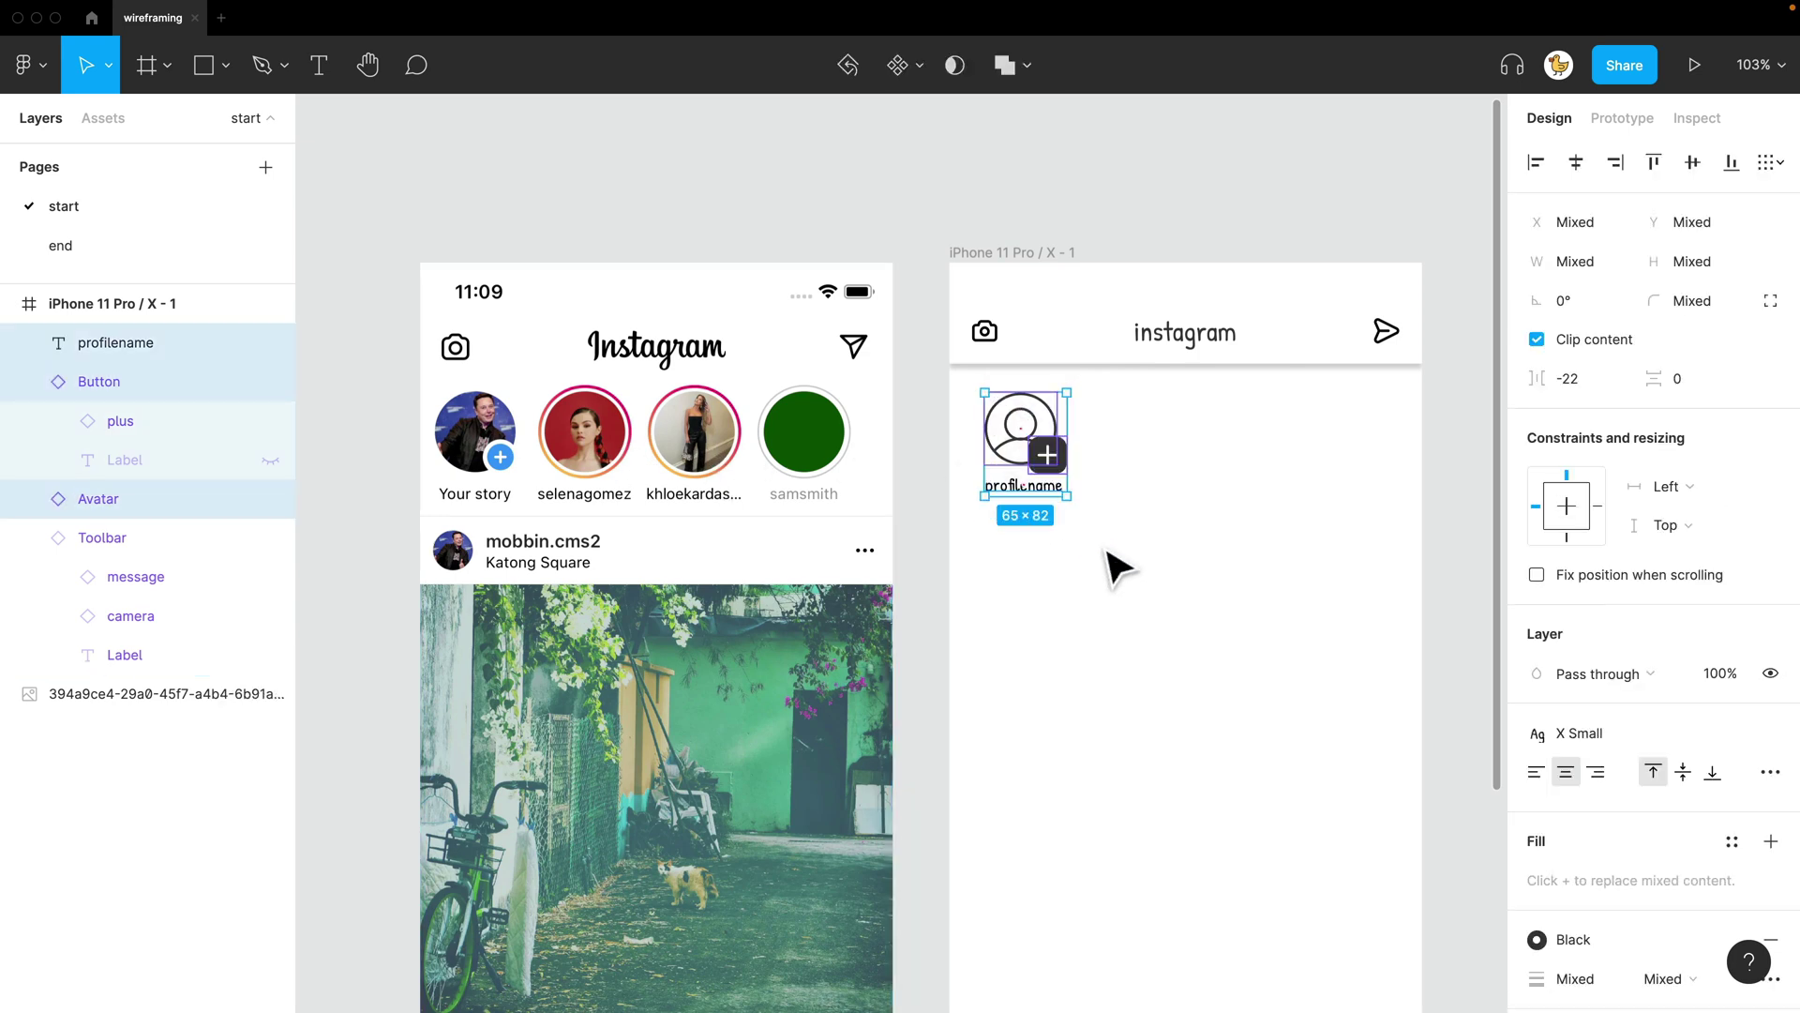
pyautogui.click(923, 71)
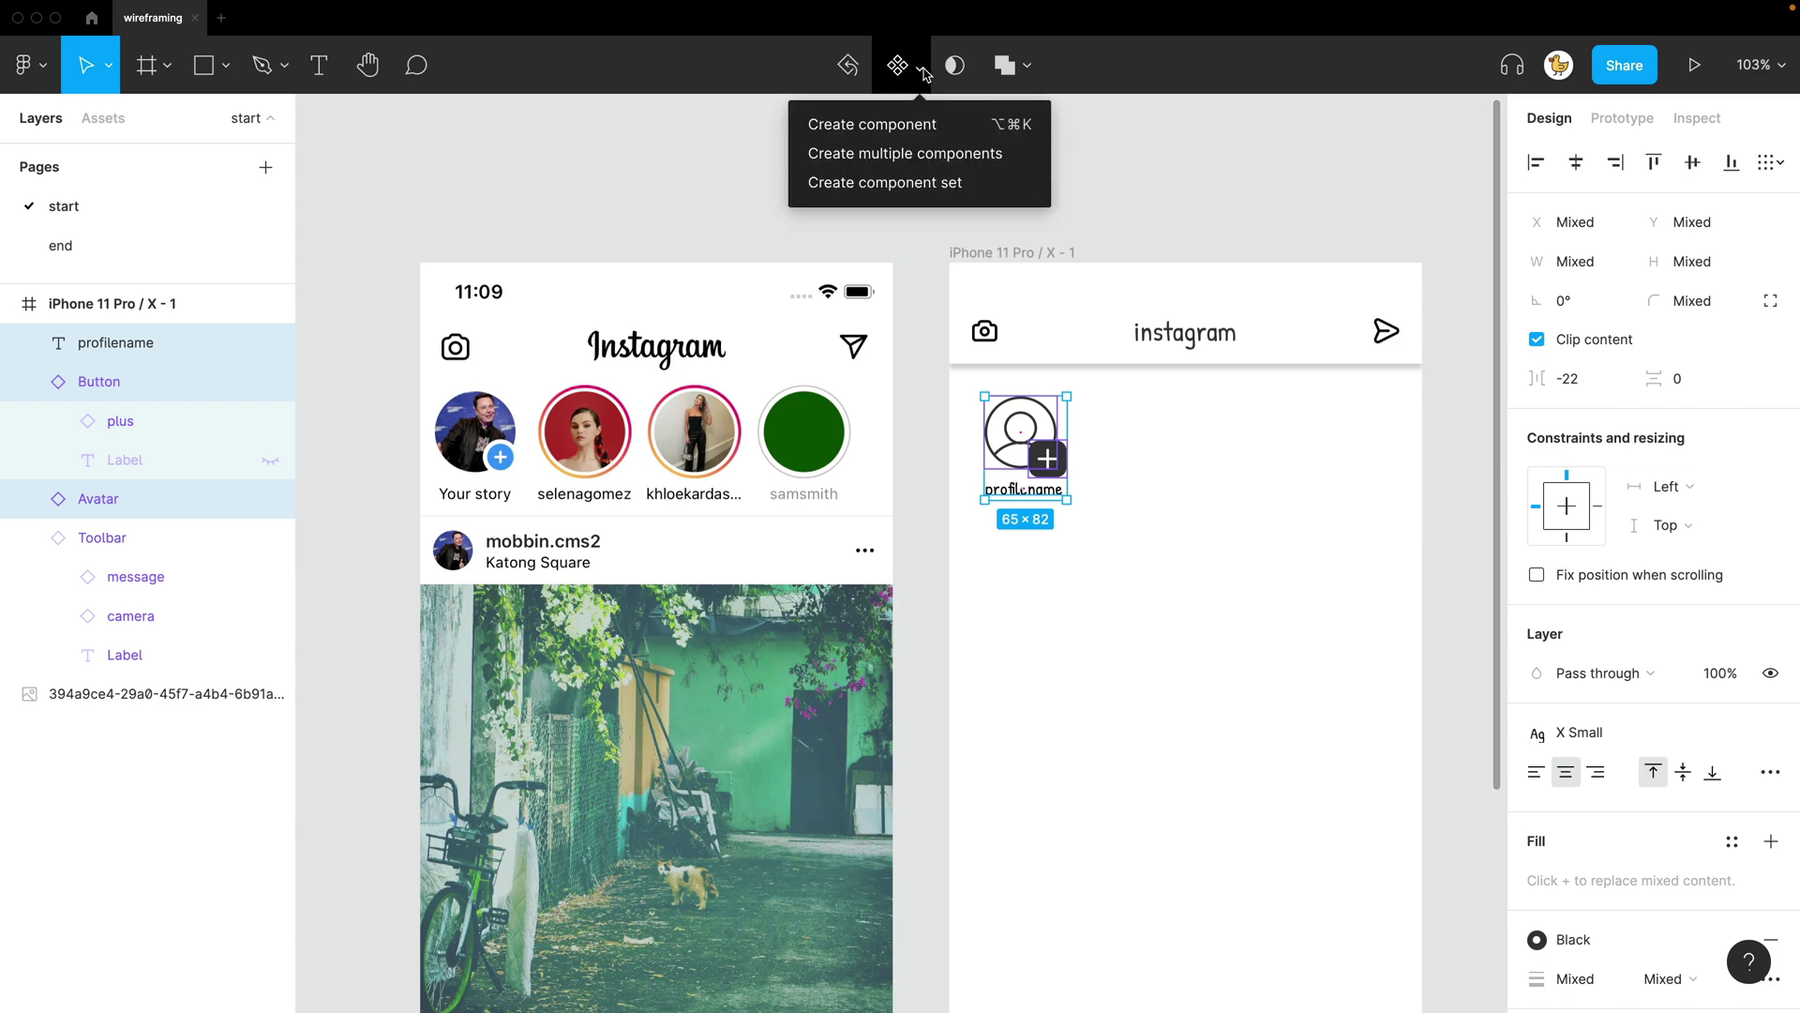
pyautogui.click(935, 125)
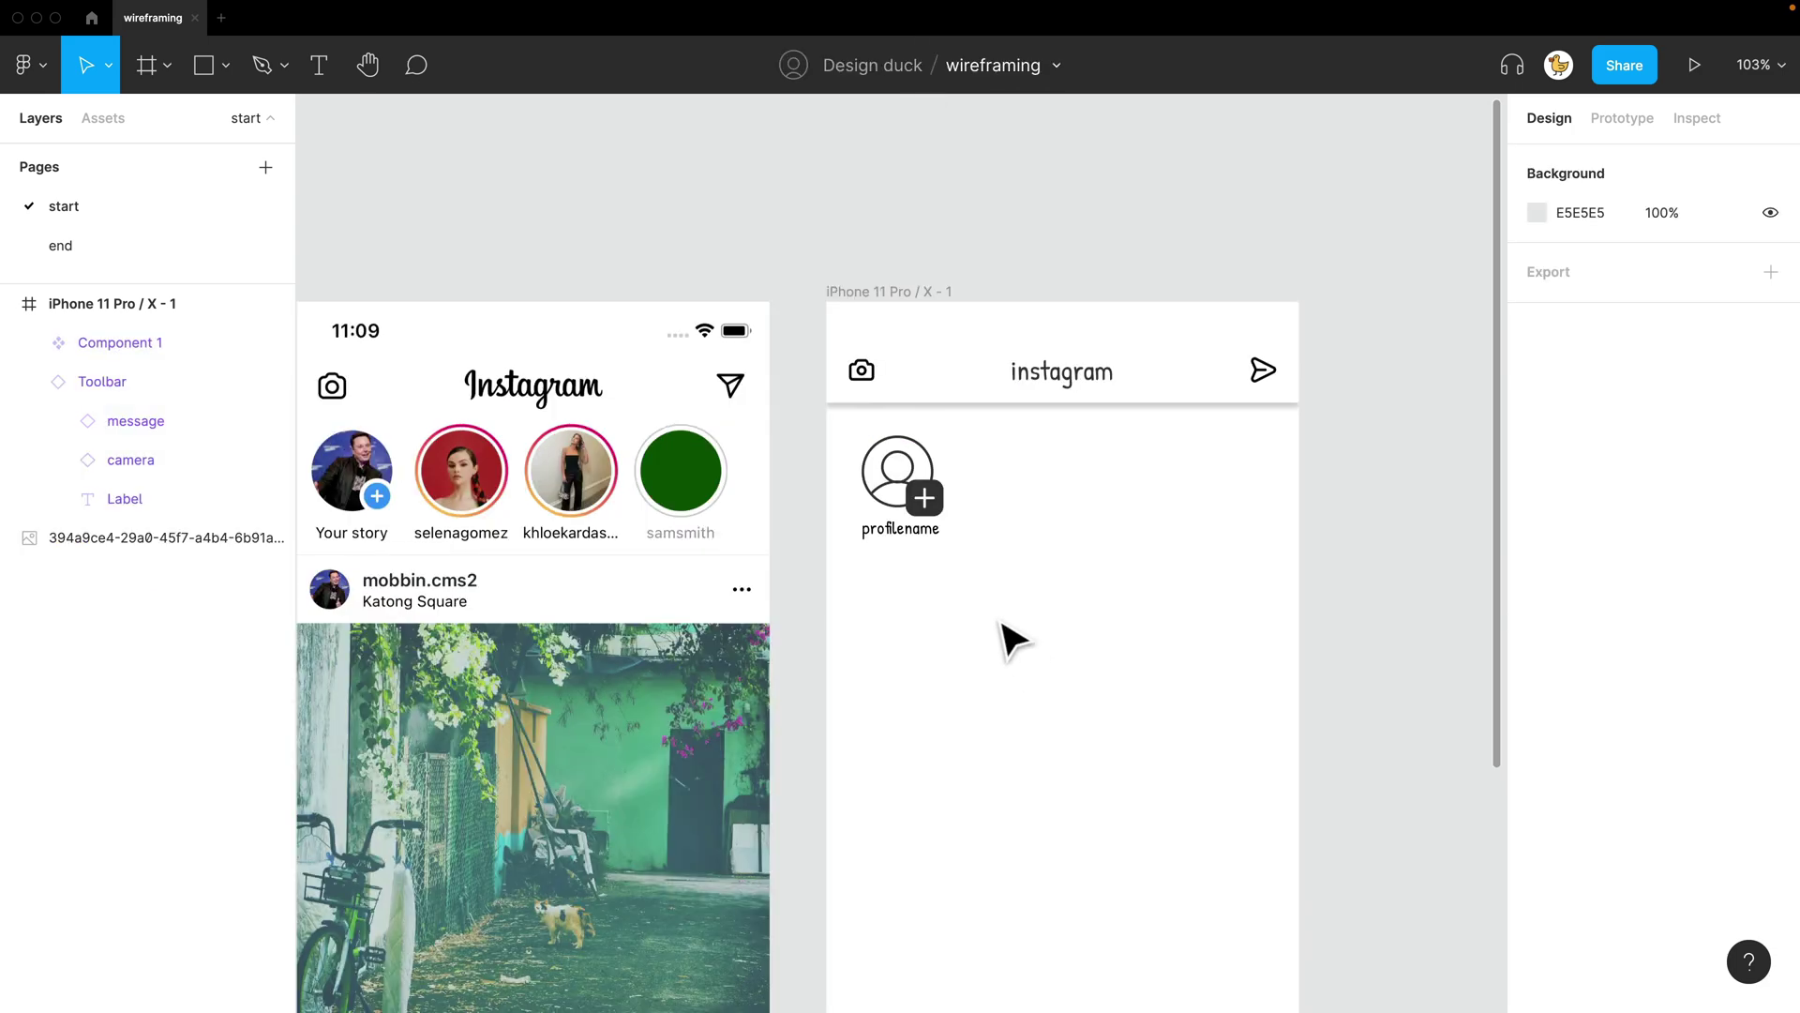
# Alt-drag a copy of the profile component to the right and hide its plus badge
pyautogui.click(936, 551)
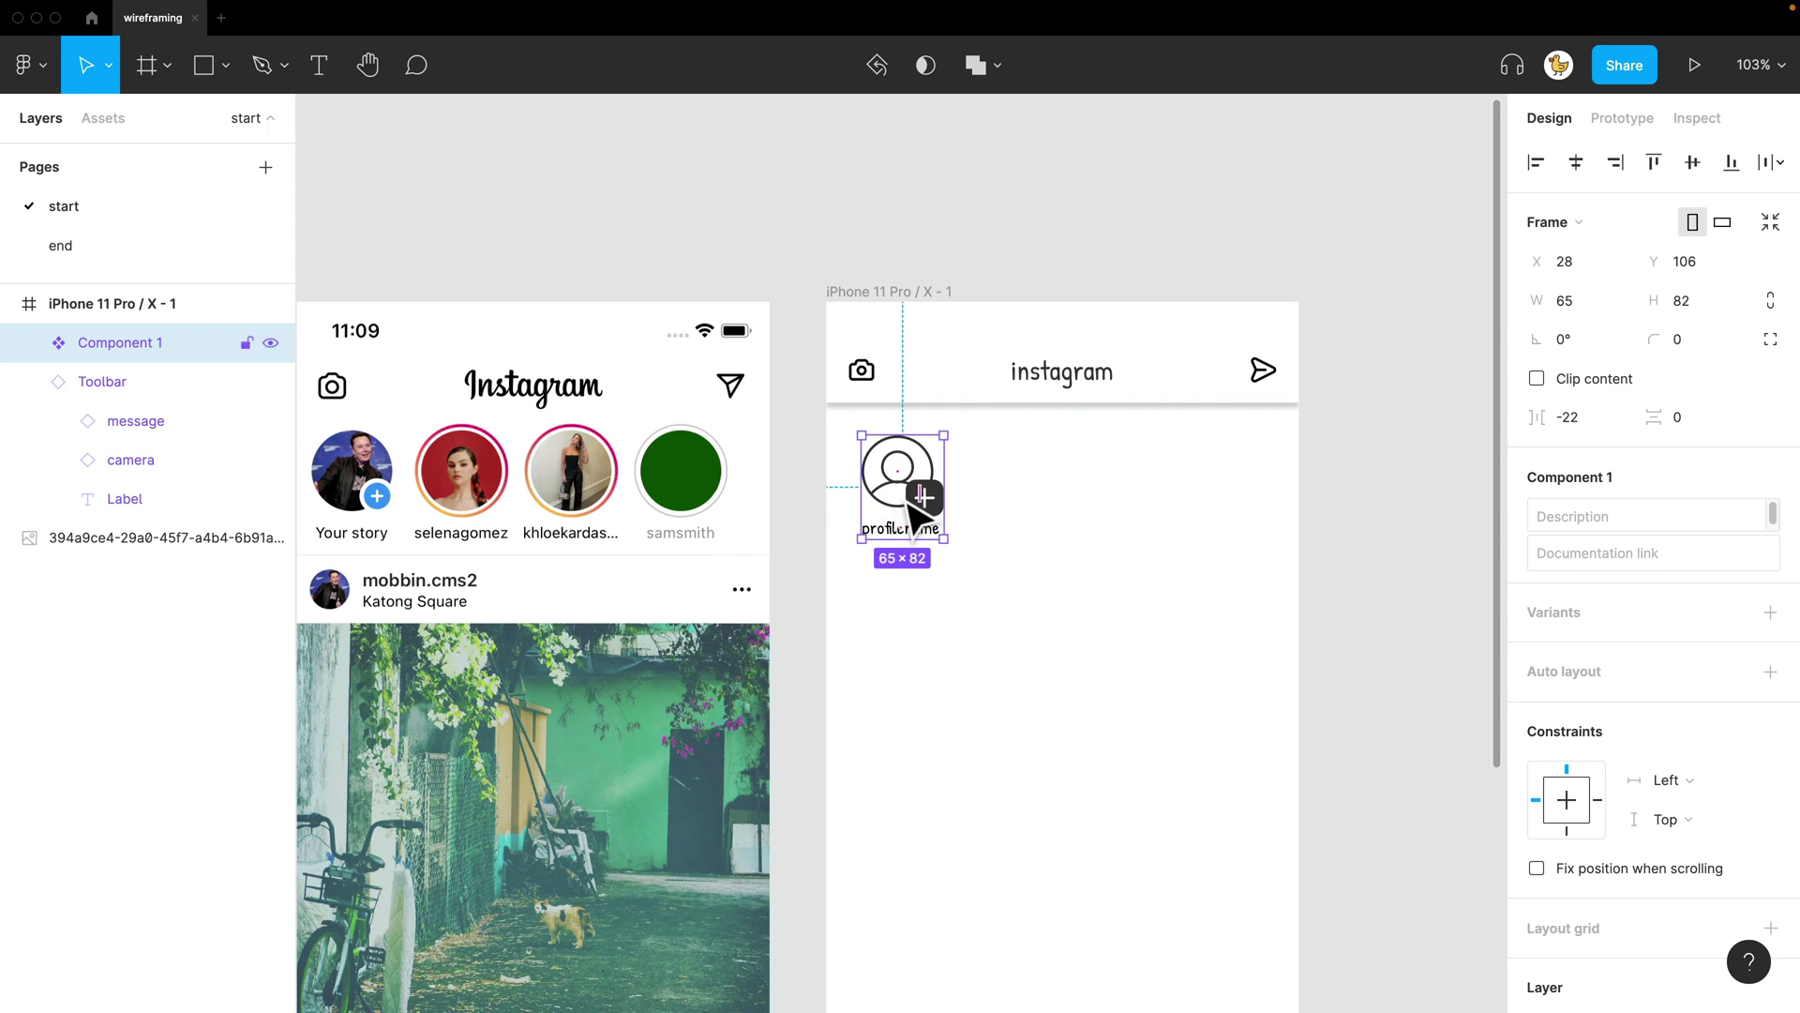
pyautogui.moveTo(929, 502); pyautogui.dragTo(1028, 506)
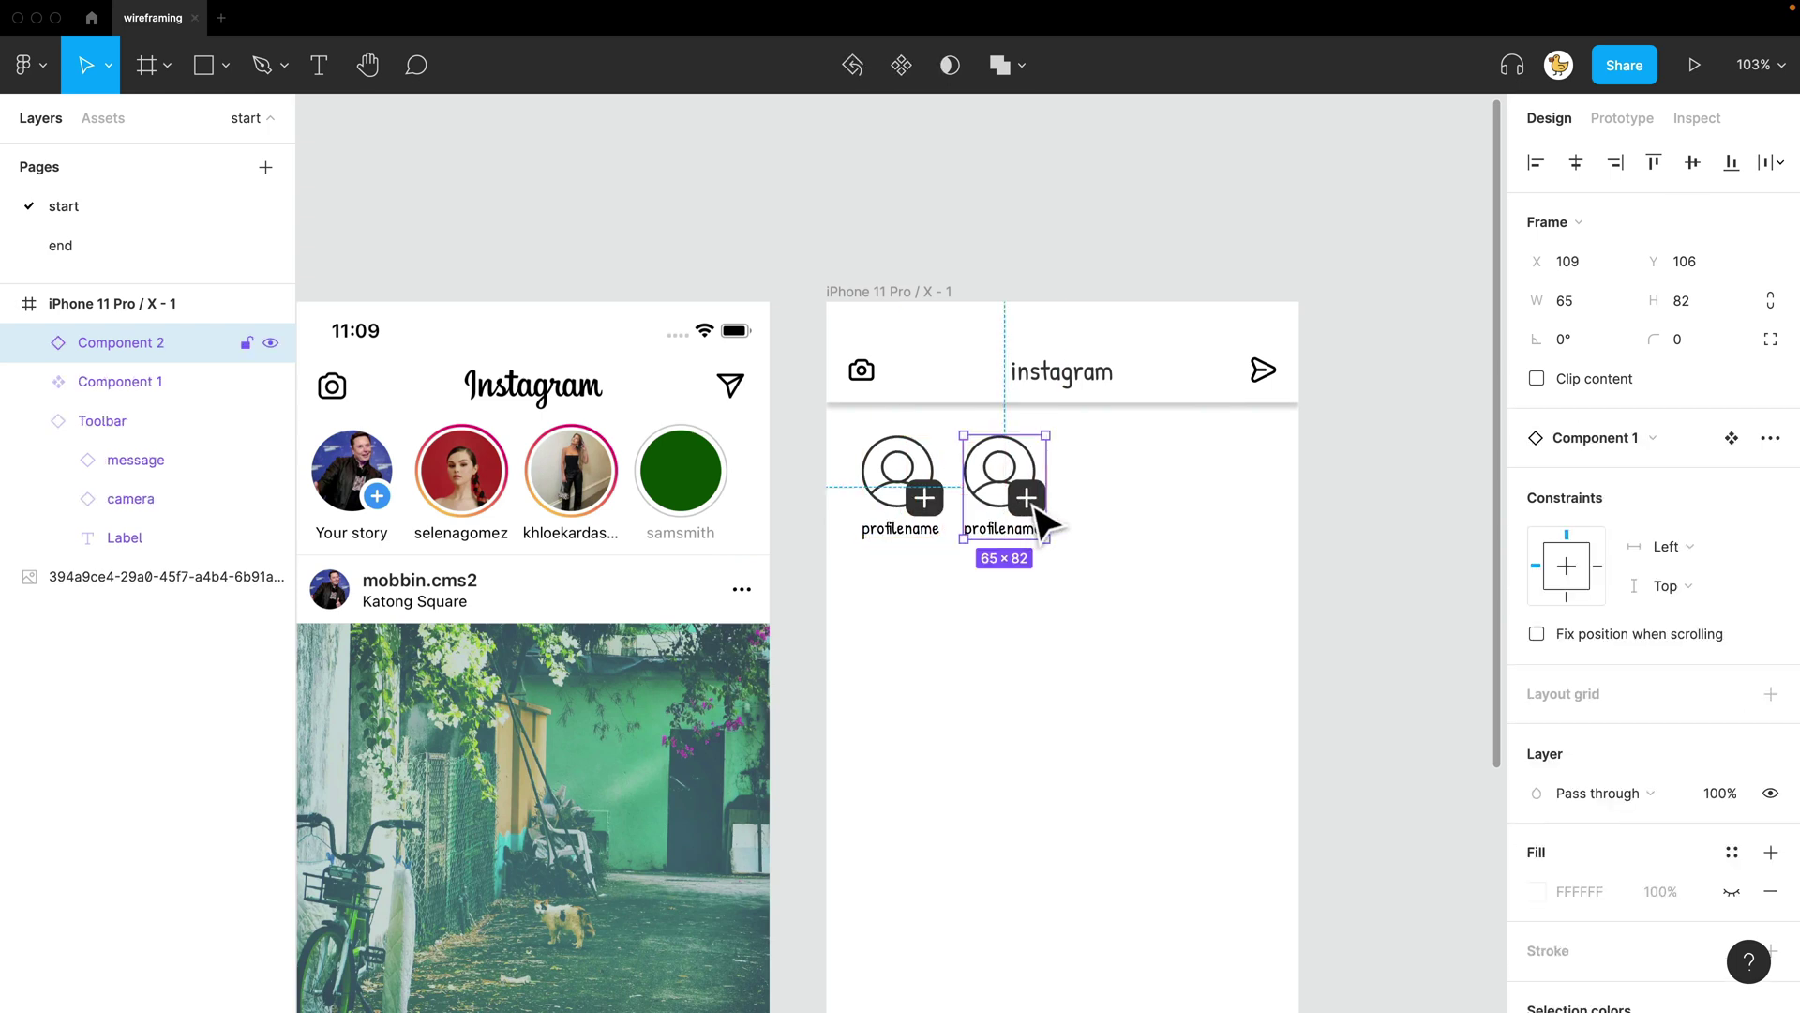
pyautogui.doubleClick(1037, 510)
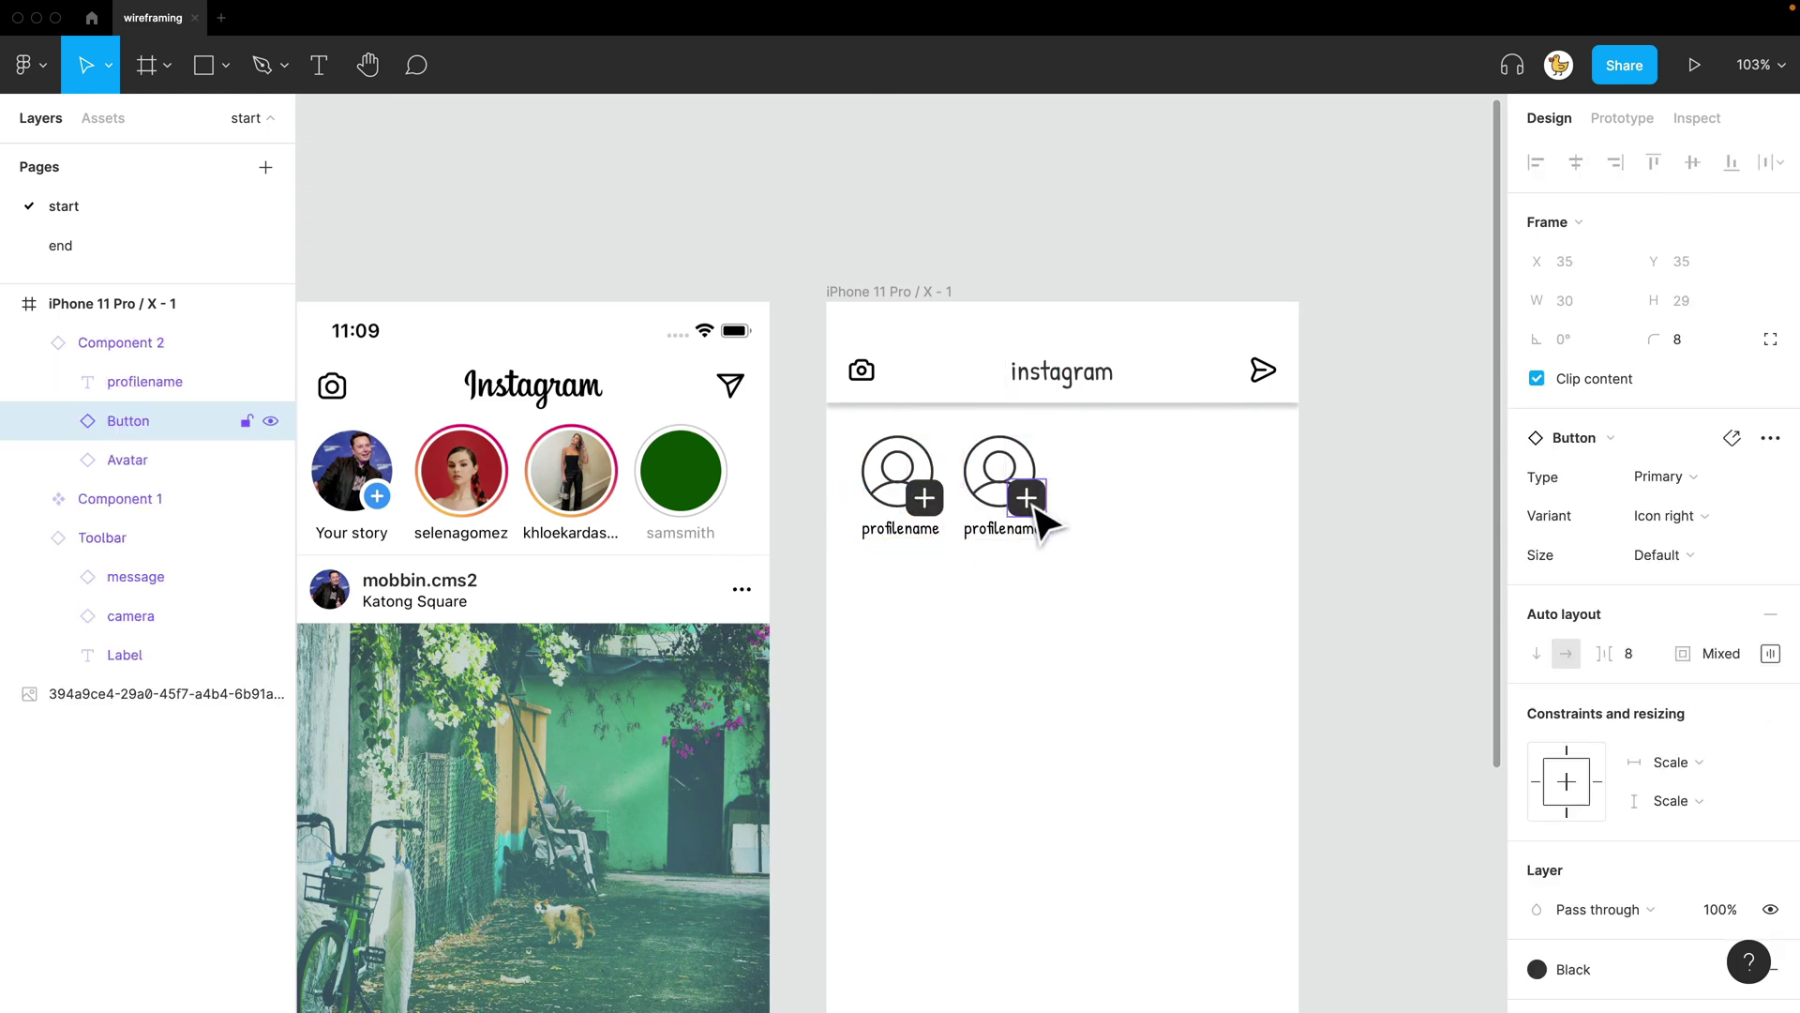
pyautogui.press('shift+super+h')
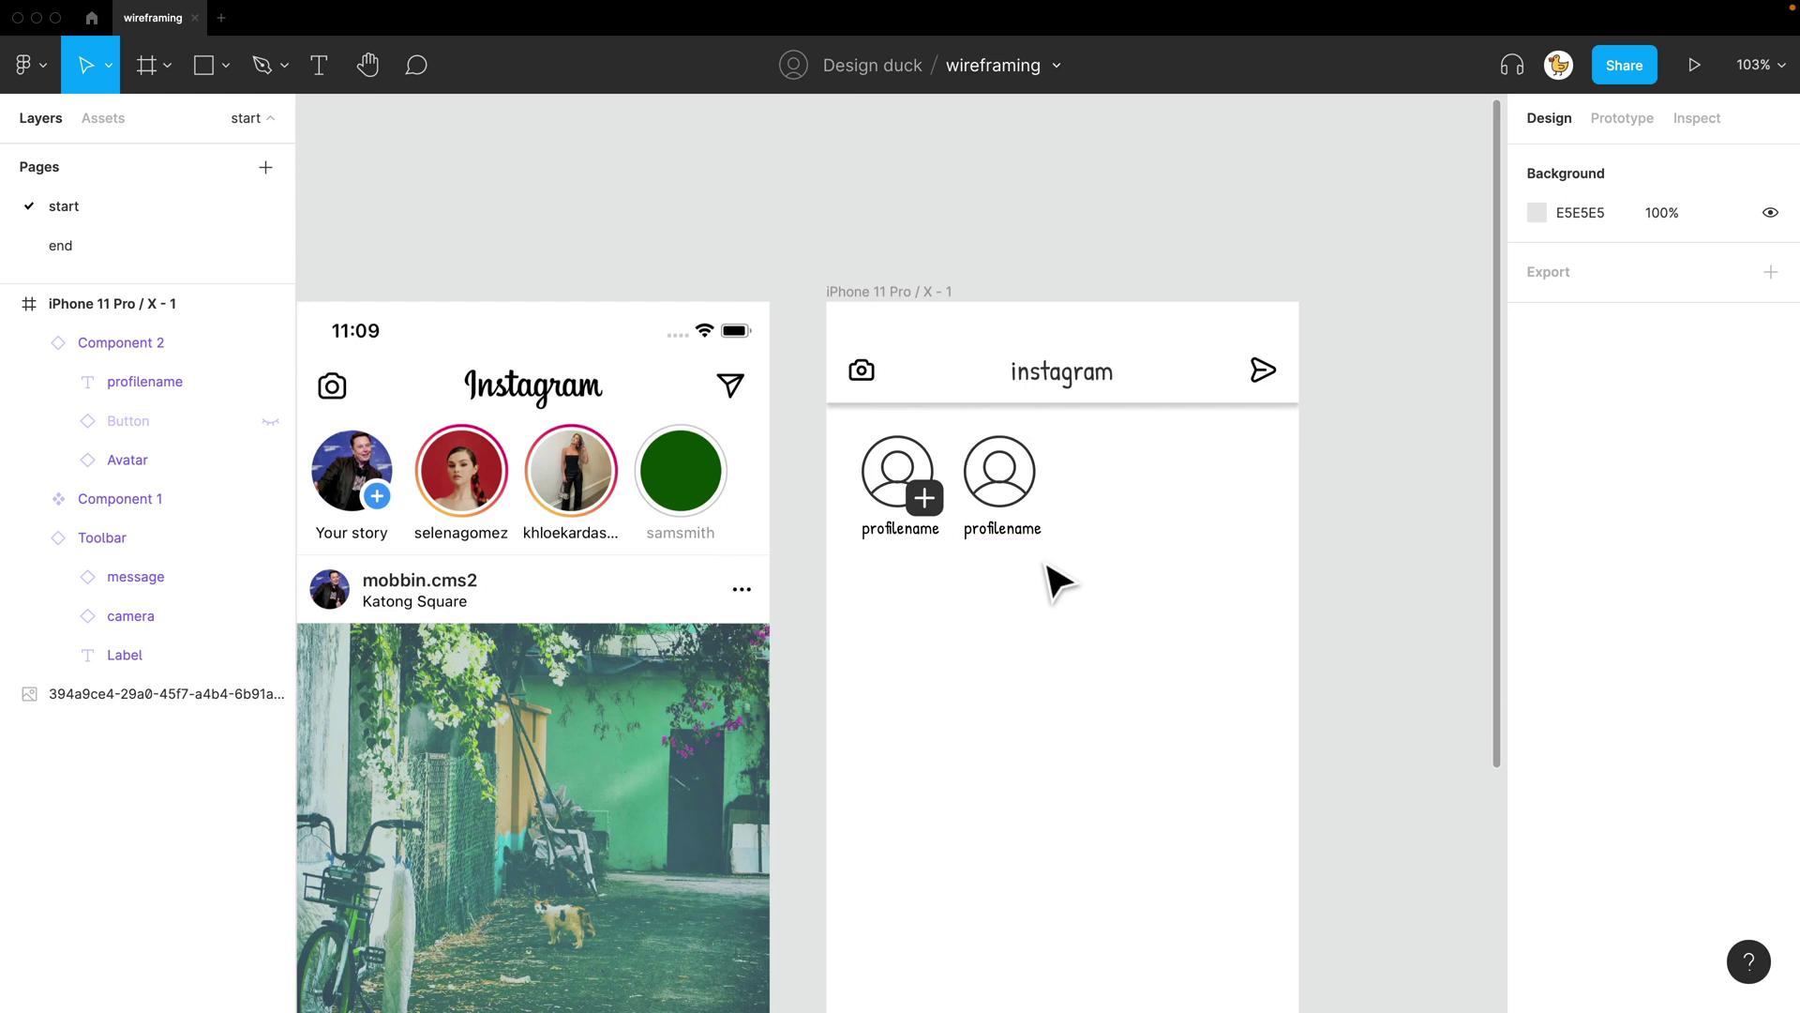
# Duplicate a fifth profile item and wrap all five in an auto-layout row with 16 spacing
pyautogui.moveTo(1006, 491); pyautogui.dragTo(1312, 511)
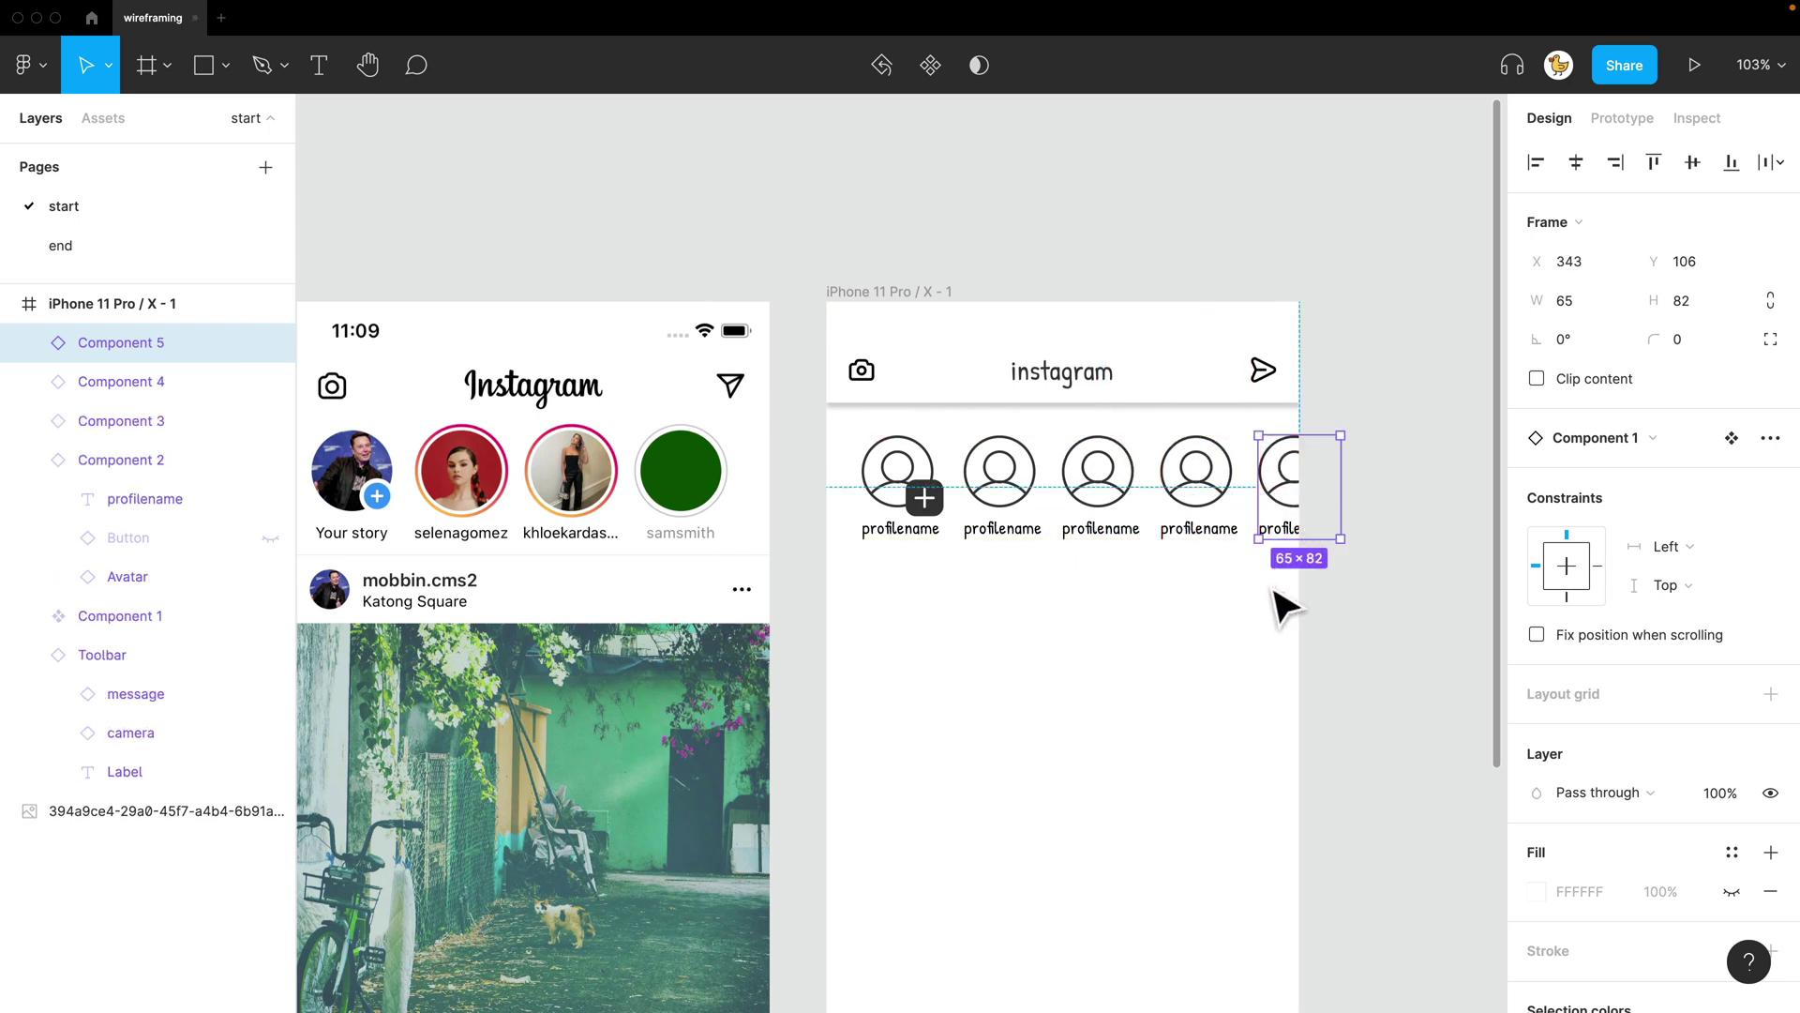
pyautogui.moveTo(1278, 575); pyautogui.dragTo(905, 493)
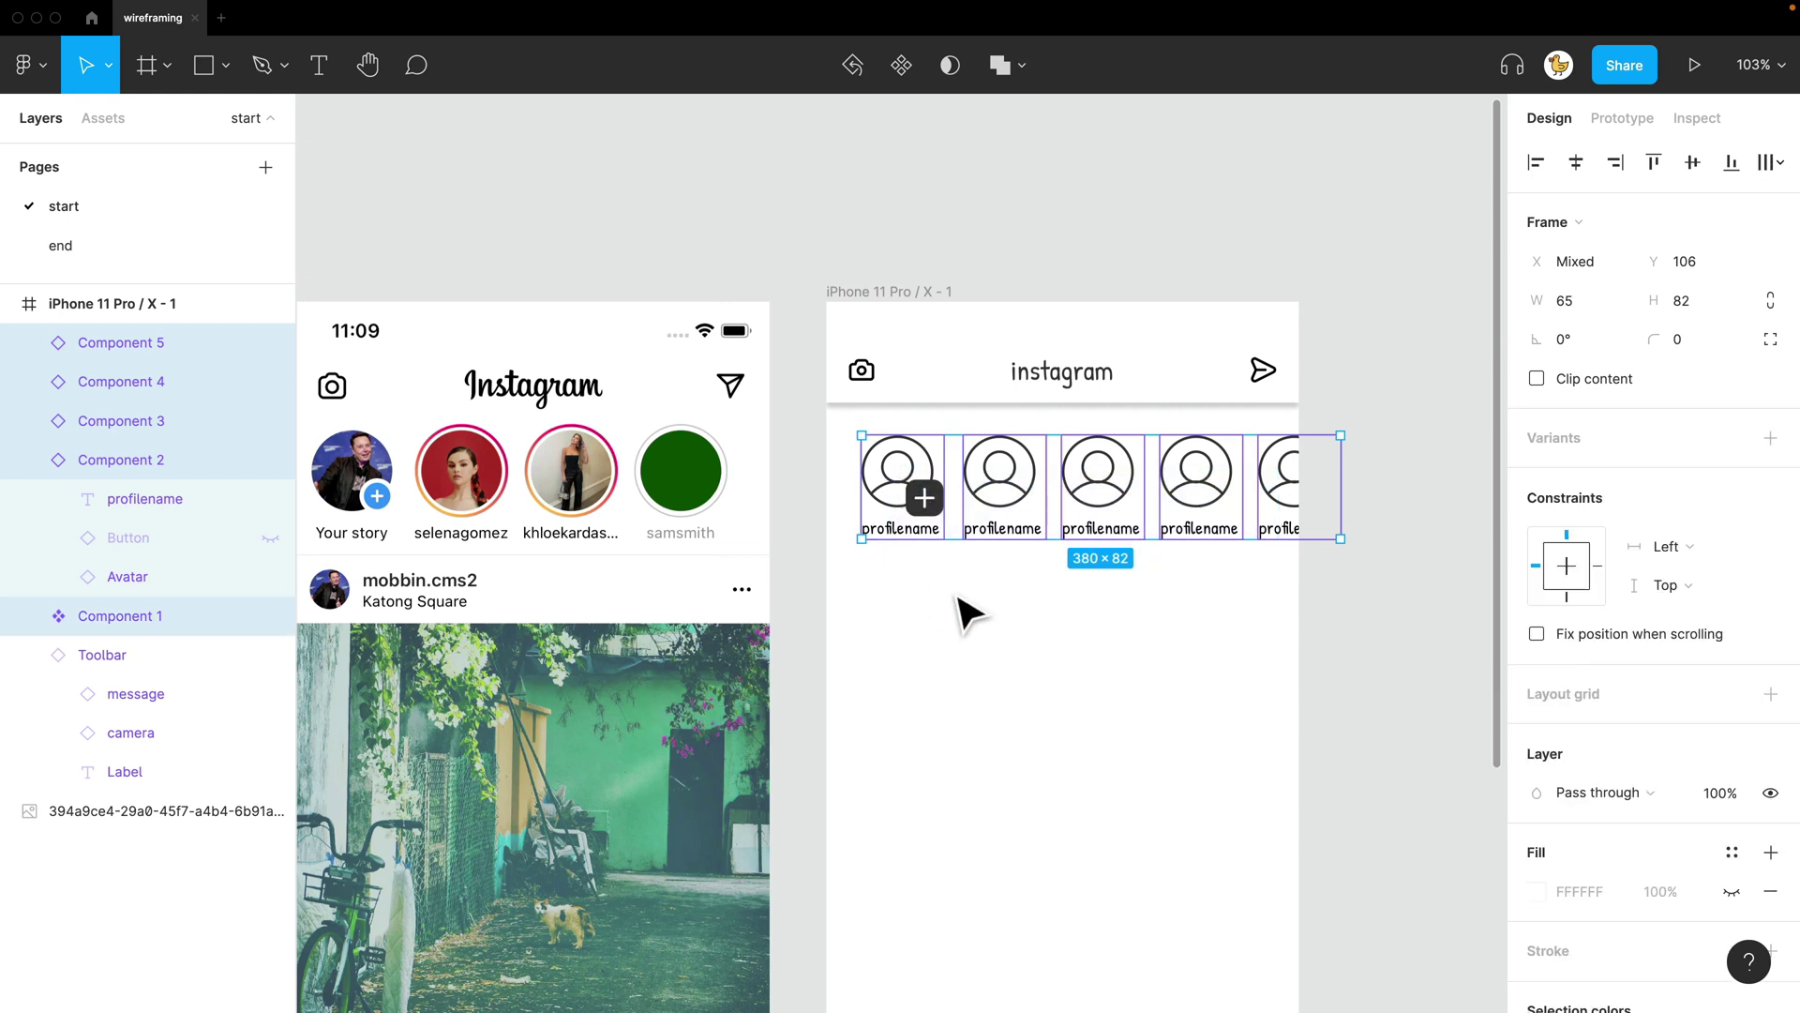
pyautogui.hotkey('shift', 'a')
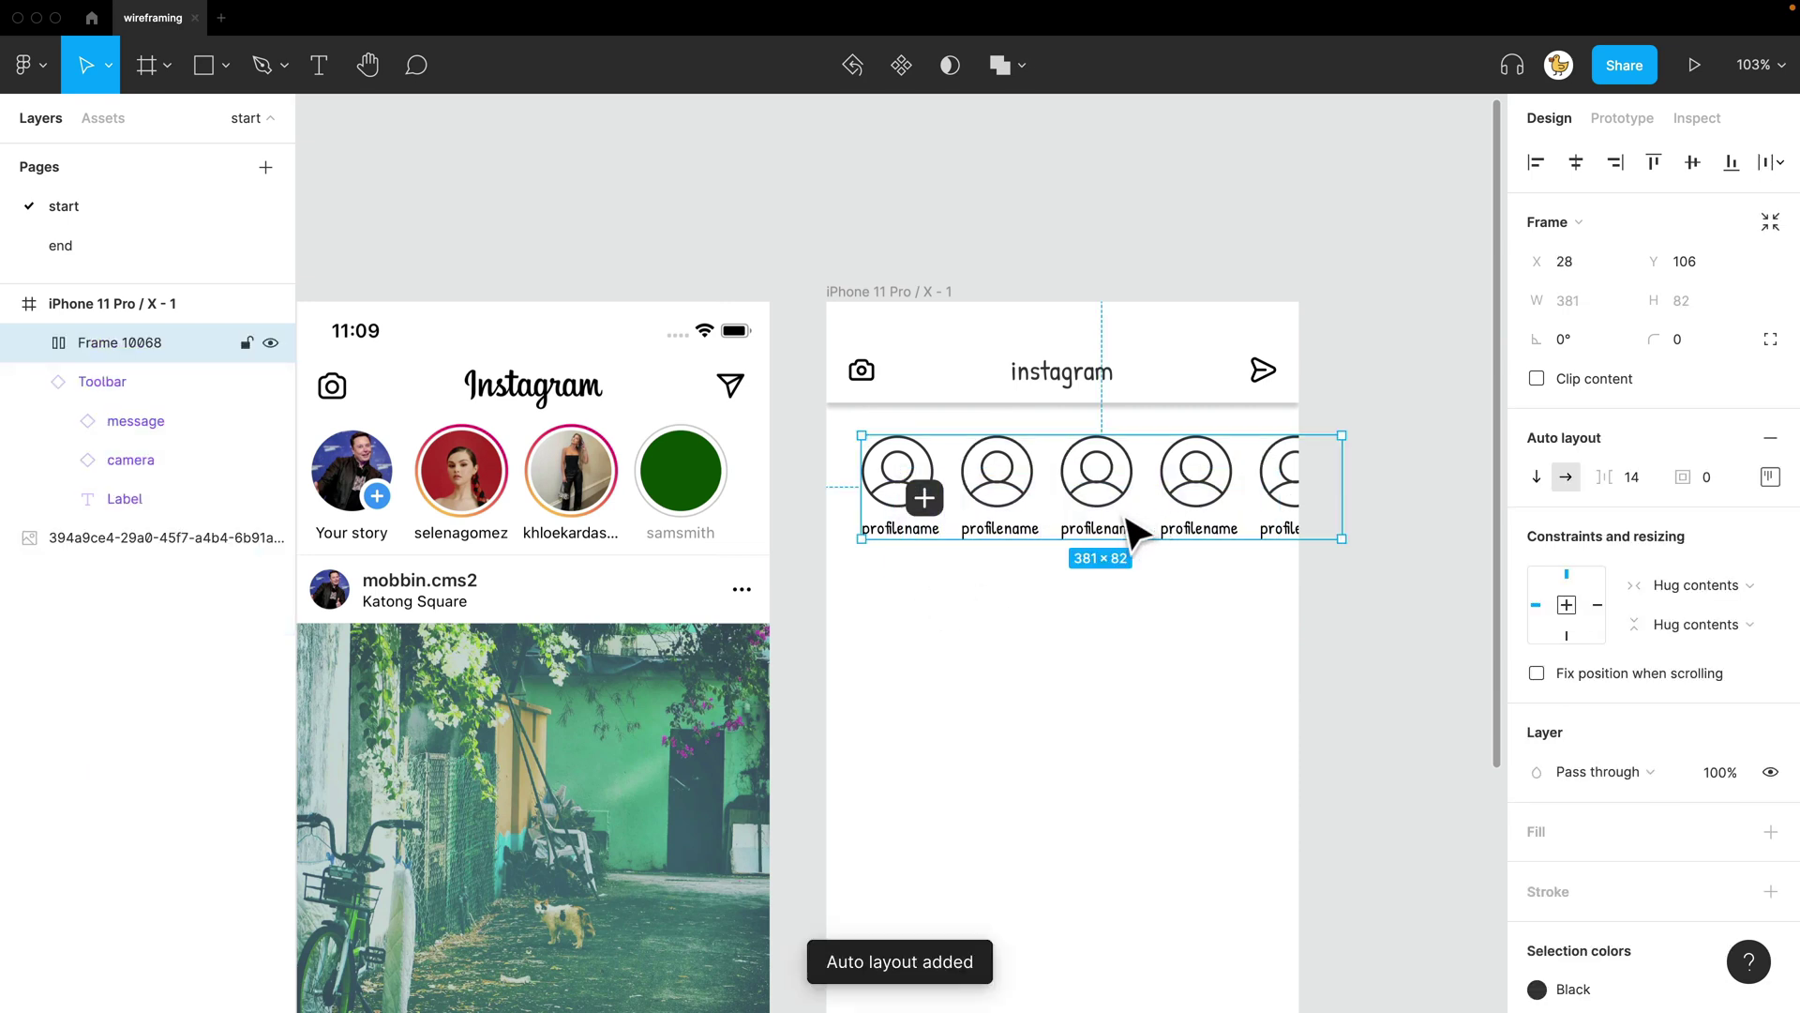
pyautogui.click(1647, 485)
pyautogui.press('Return')
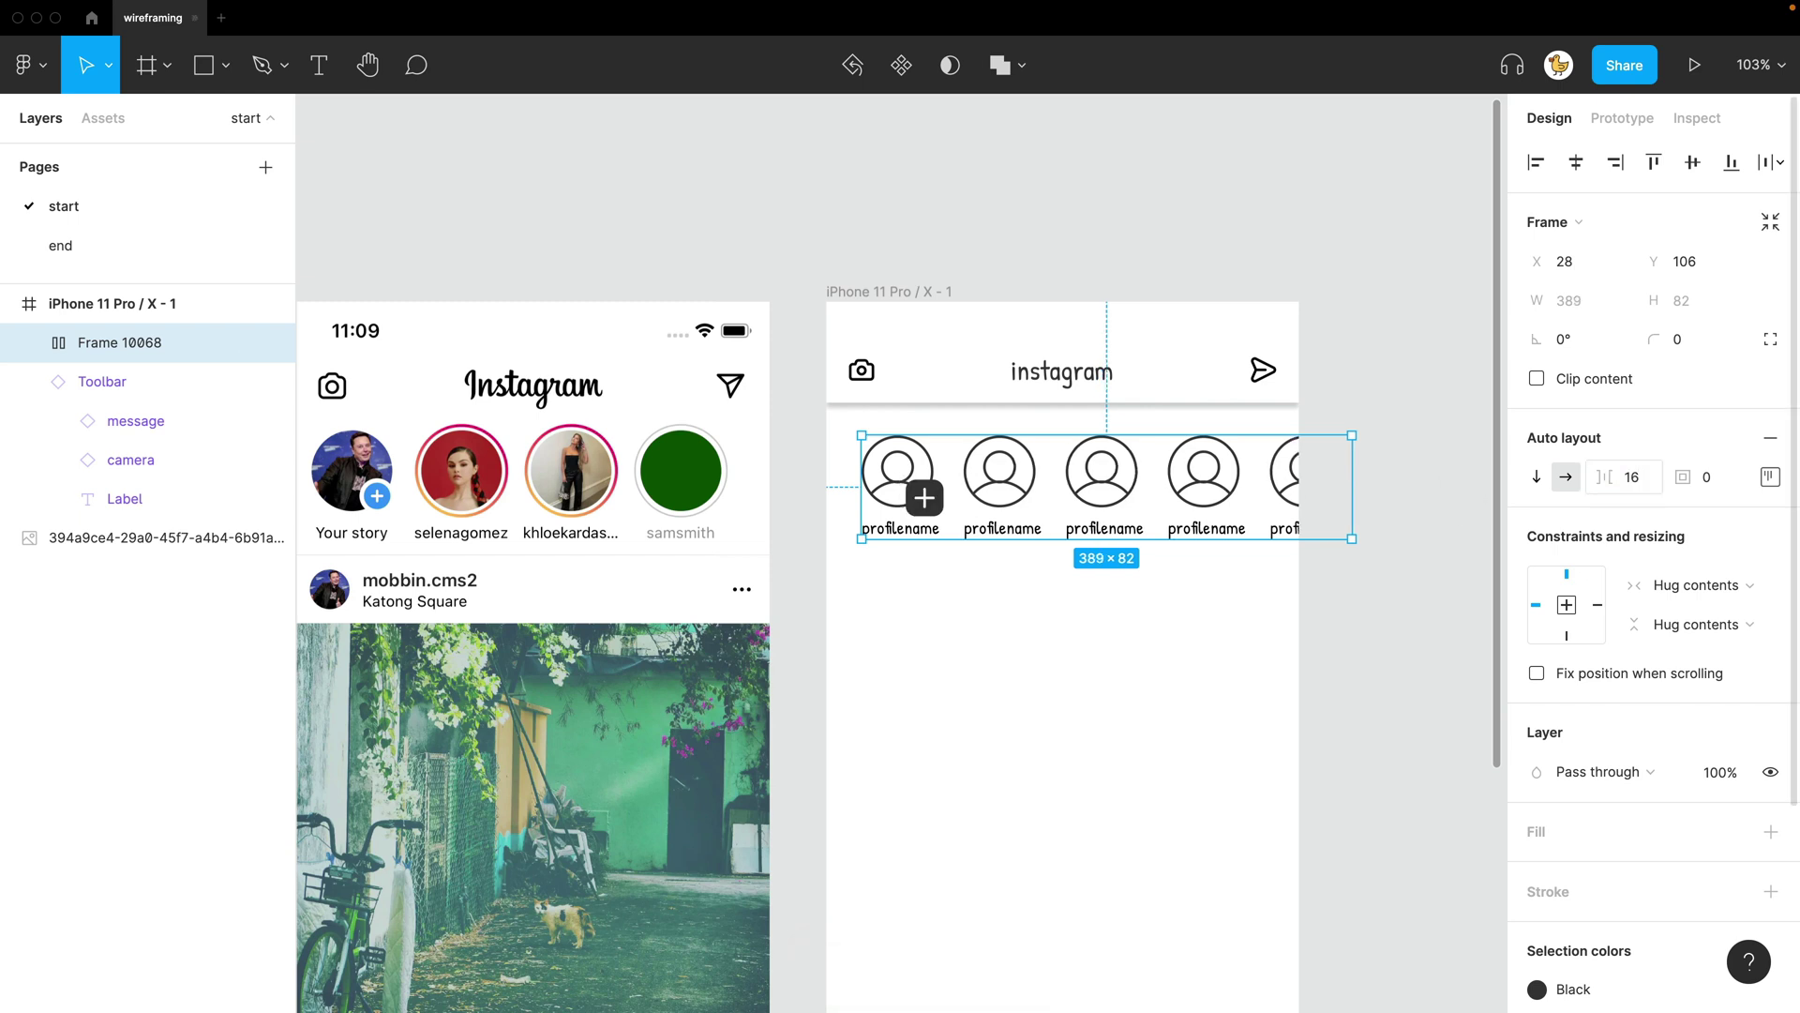
pyautogui.click(1341, 694)
pyautogui.moveTo(1065, 716); pyautogui.dragTo(1174, 489)
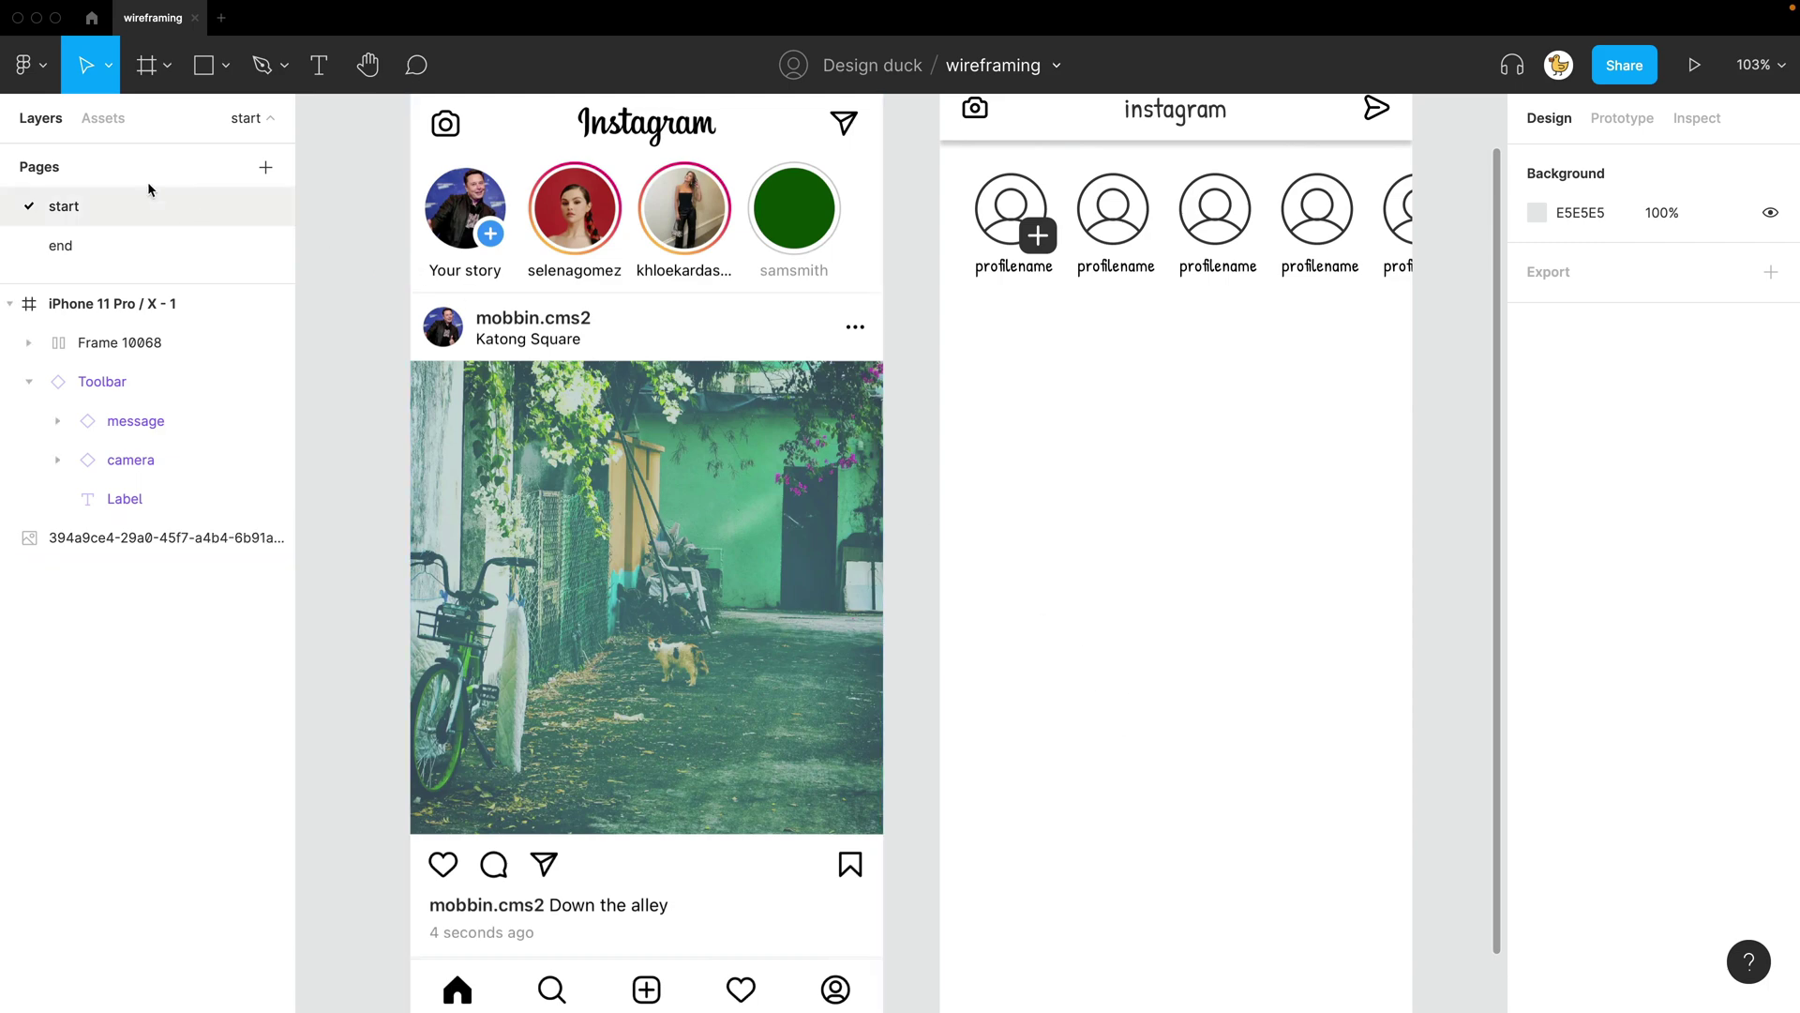
# Place an Avatar component from Assets below the stories row with a 'profilename' label beside it
pyautogui.click(103, 118)
pyautogui.scroll(15, 103, 623)
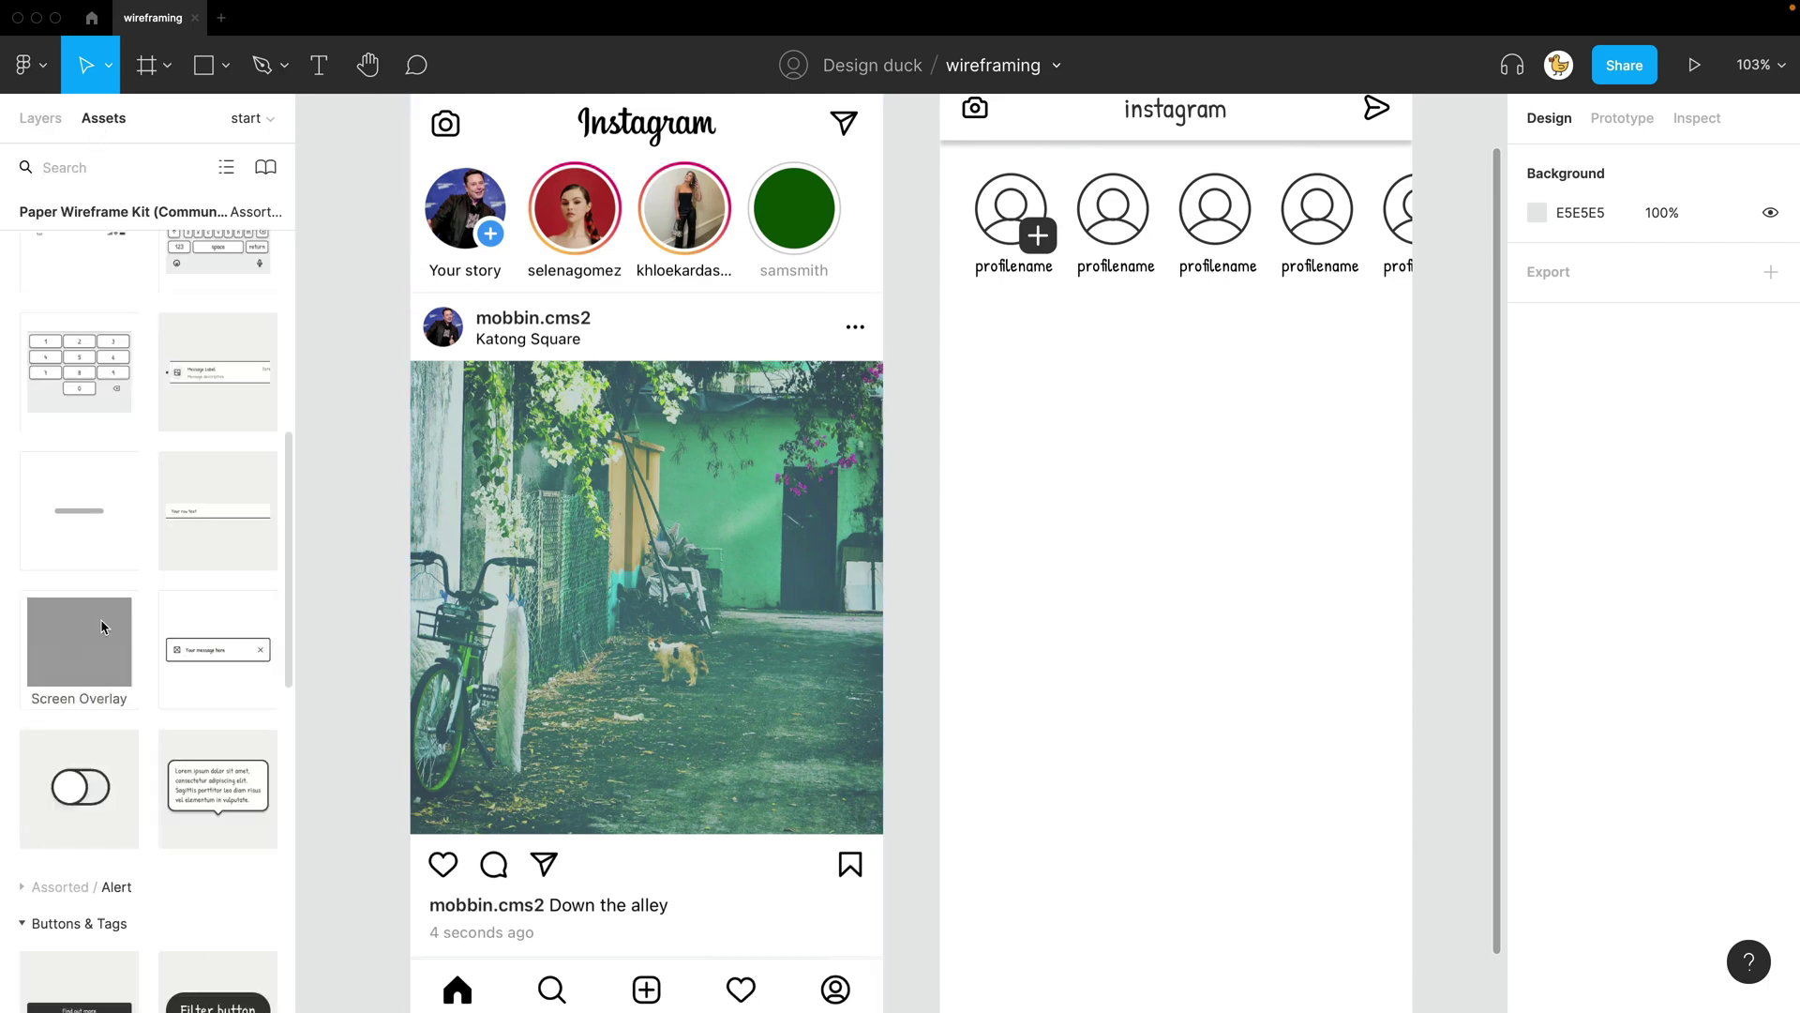
pyautogui.moveTo(69, 521); pyautogui.dragTo(1037, 418)
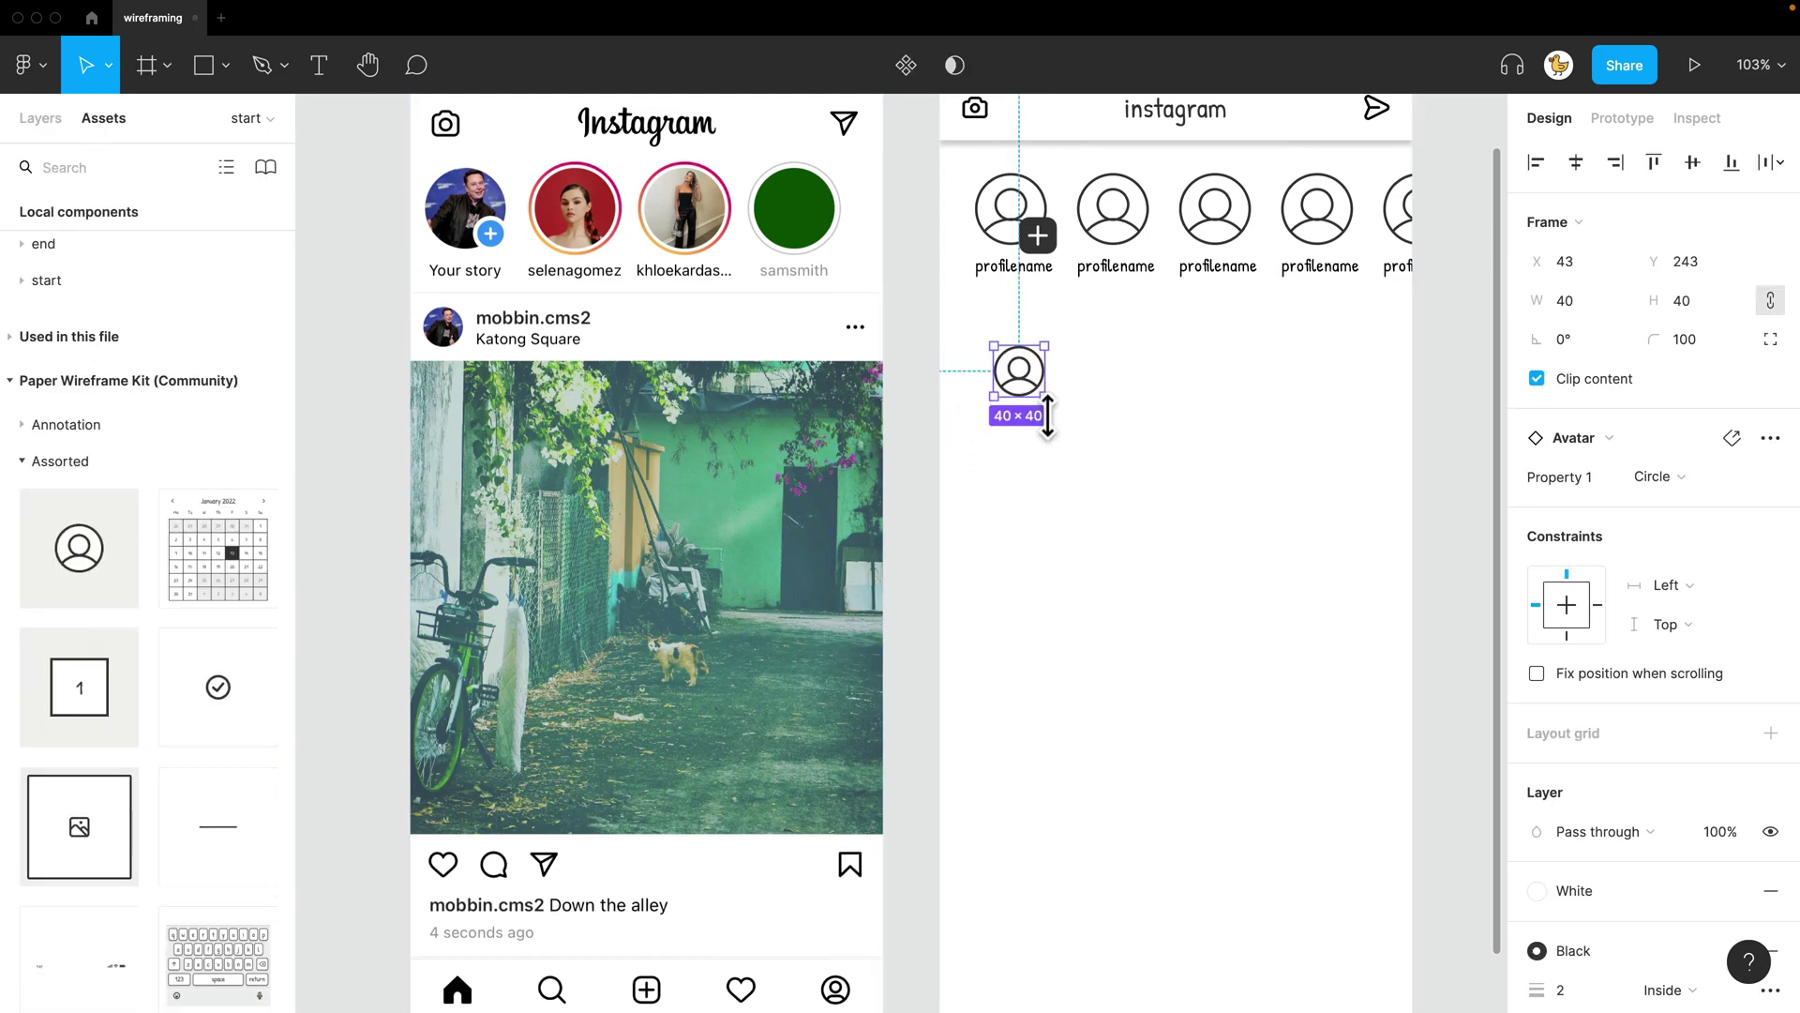
pyautogui.press('t')
pyautogui.click(1060, 361)
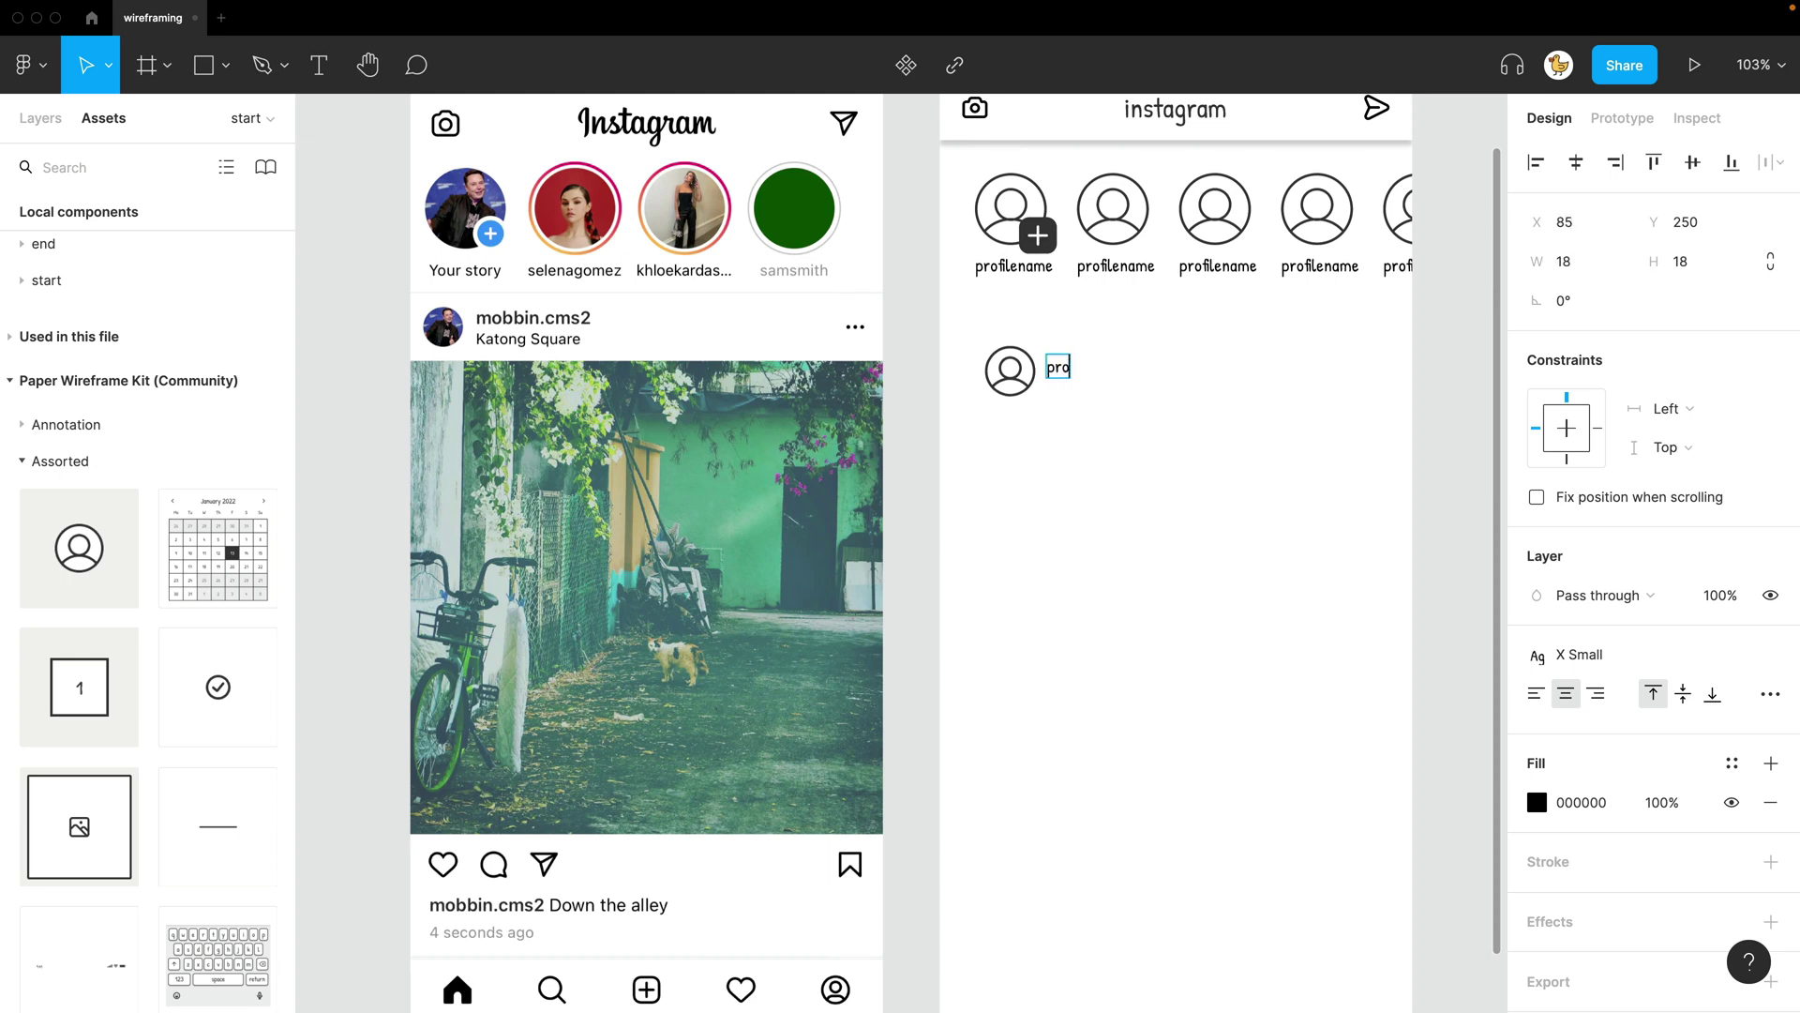
pyautogui.write('profilename')
pyautogui.press('Escape')
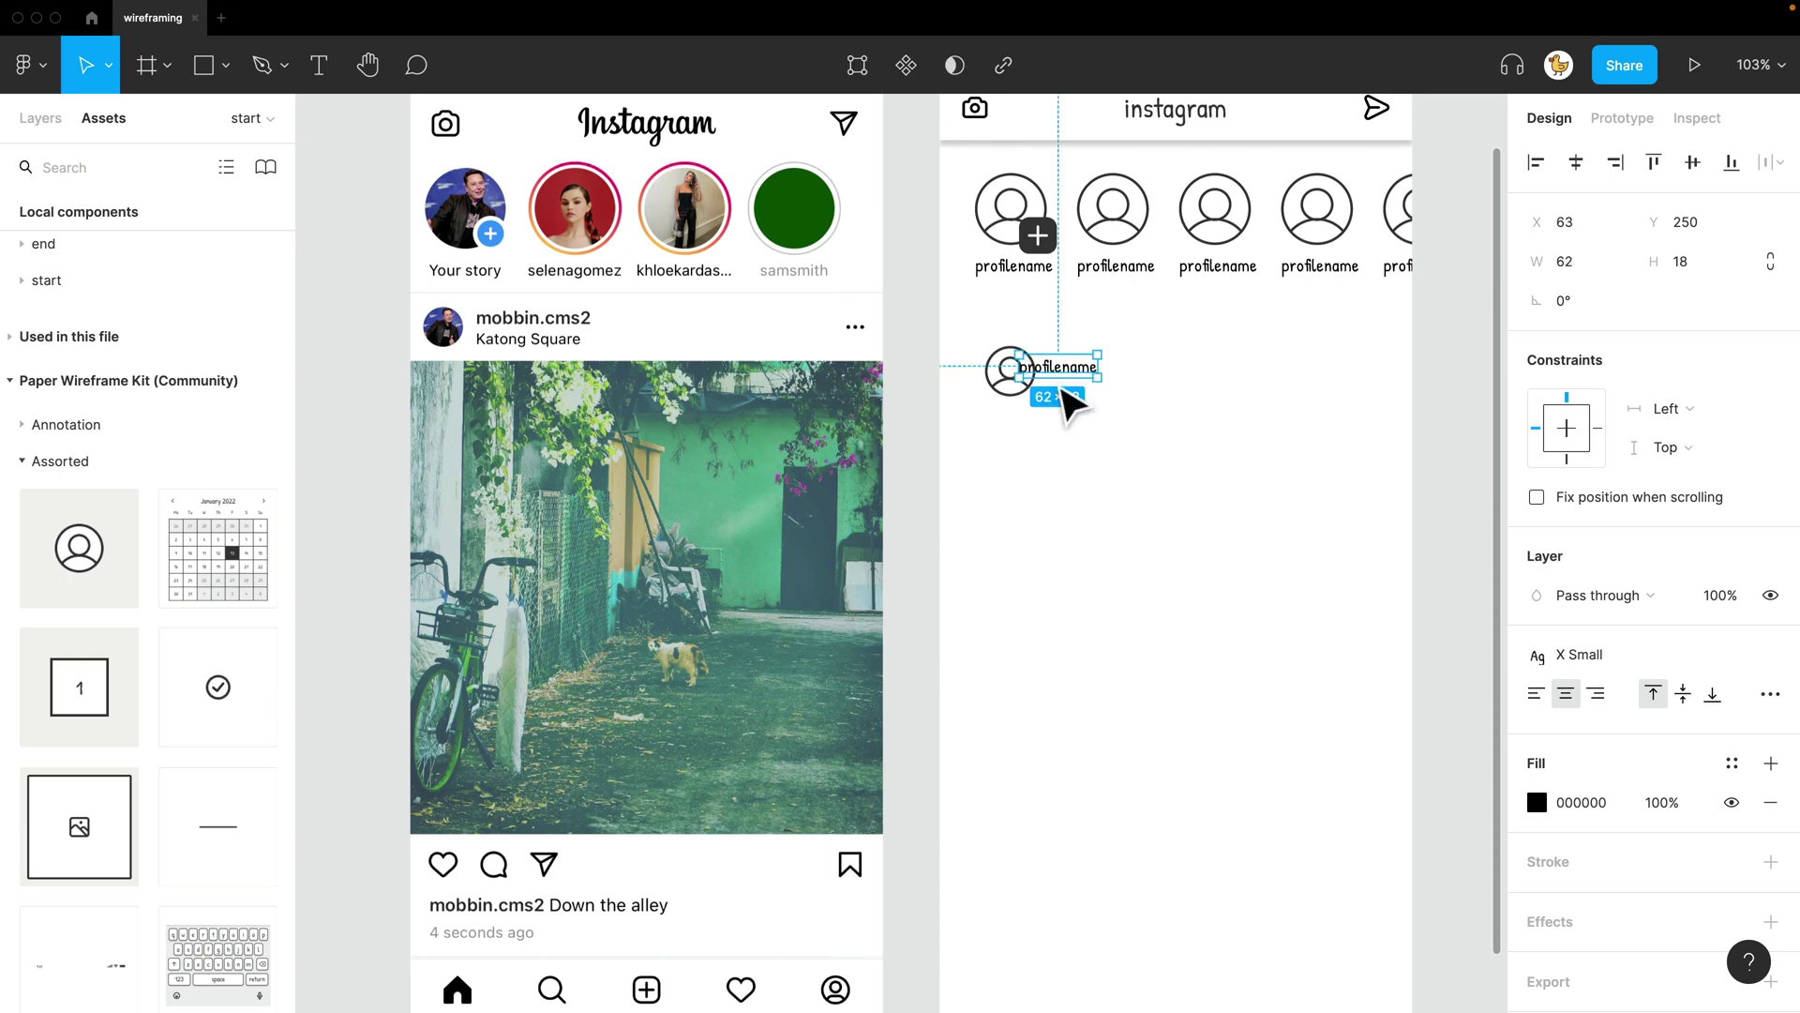
# Add a 'location' label under profilename and select the avatar with both labels
pyautogui.moveTo(1079, 393)
pyautogui.mouseDown()
pyautogui.moveTo(1116, 382)
pyautogui.moveTo(1094, 406)
pyautogui.mouseUp()
pyautogui.doubleClick(1085, 382)
pyautogui.press('BackSpace')
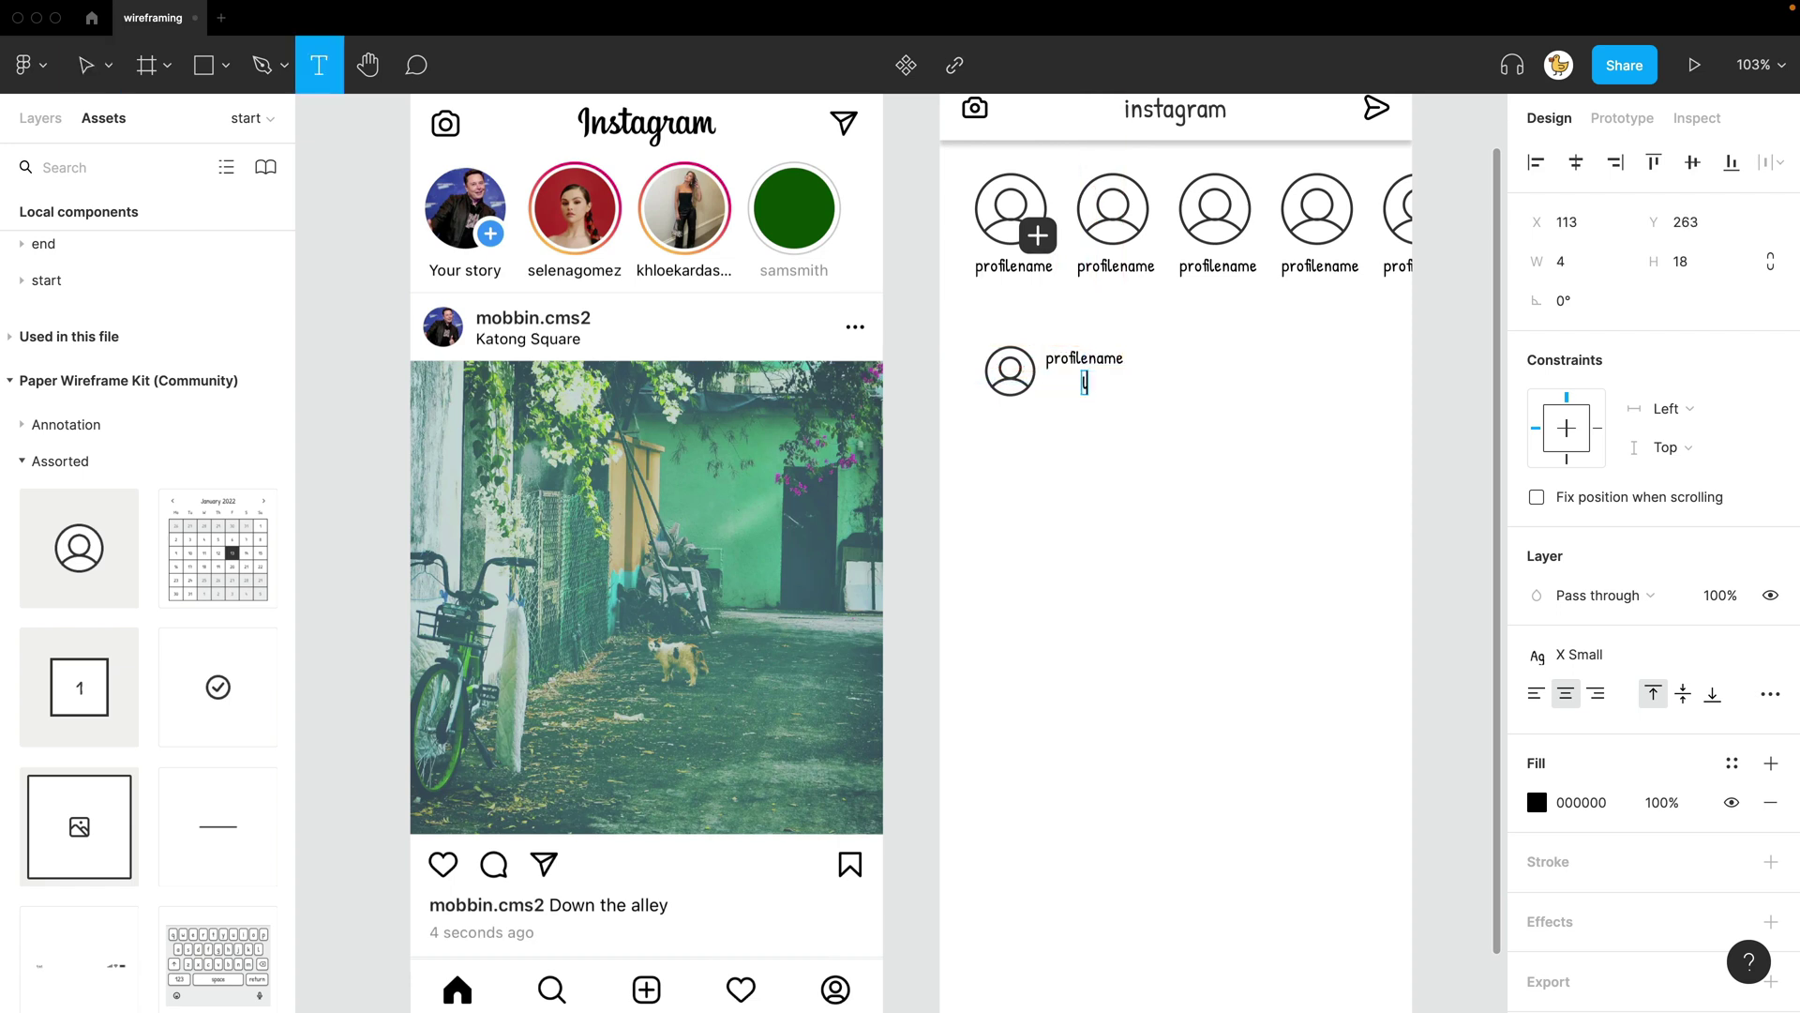
pyautogui.write('location')
pyautogui.press('Escape')
pyautogui.moveTo(1146, 422); pyautogui.dragTo(1085, 354)
pyautogui.click(1190, 430)
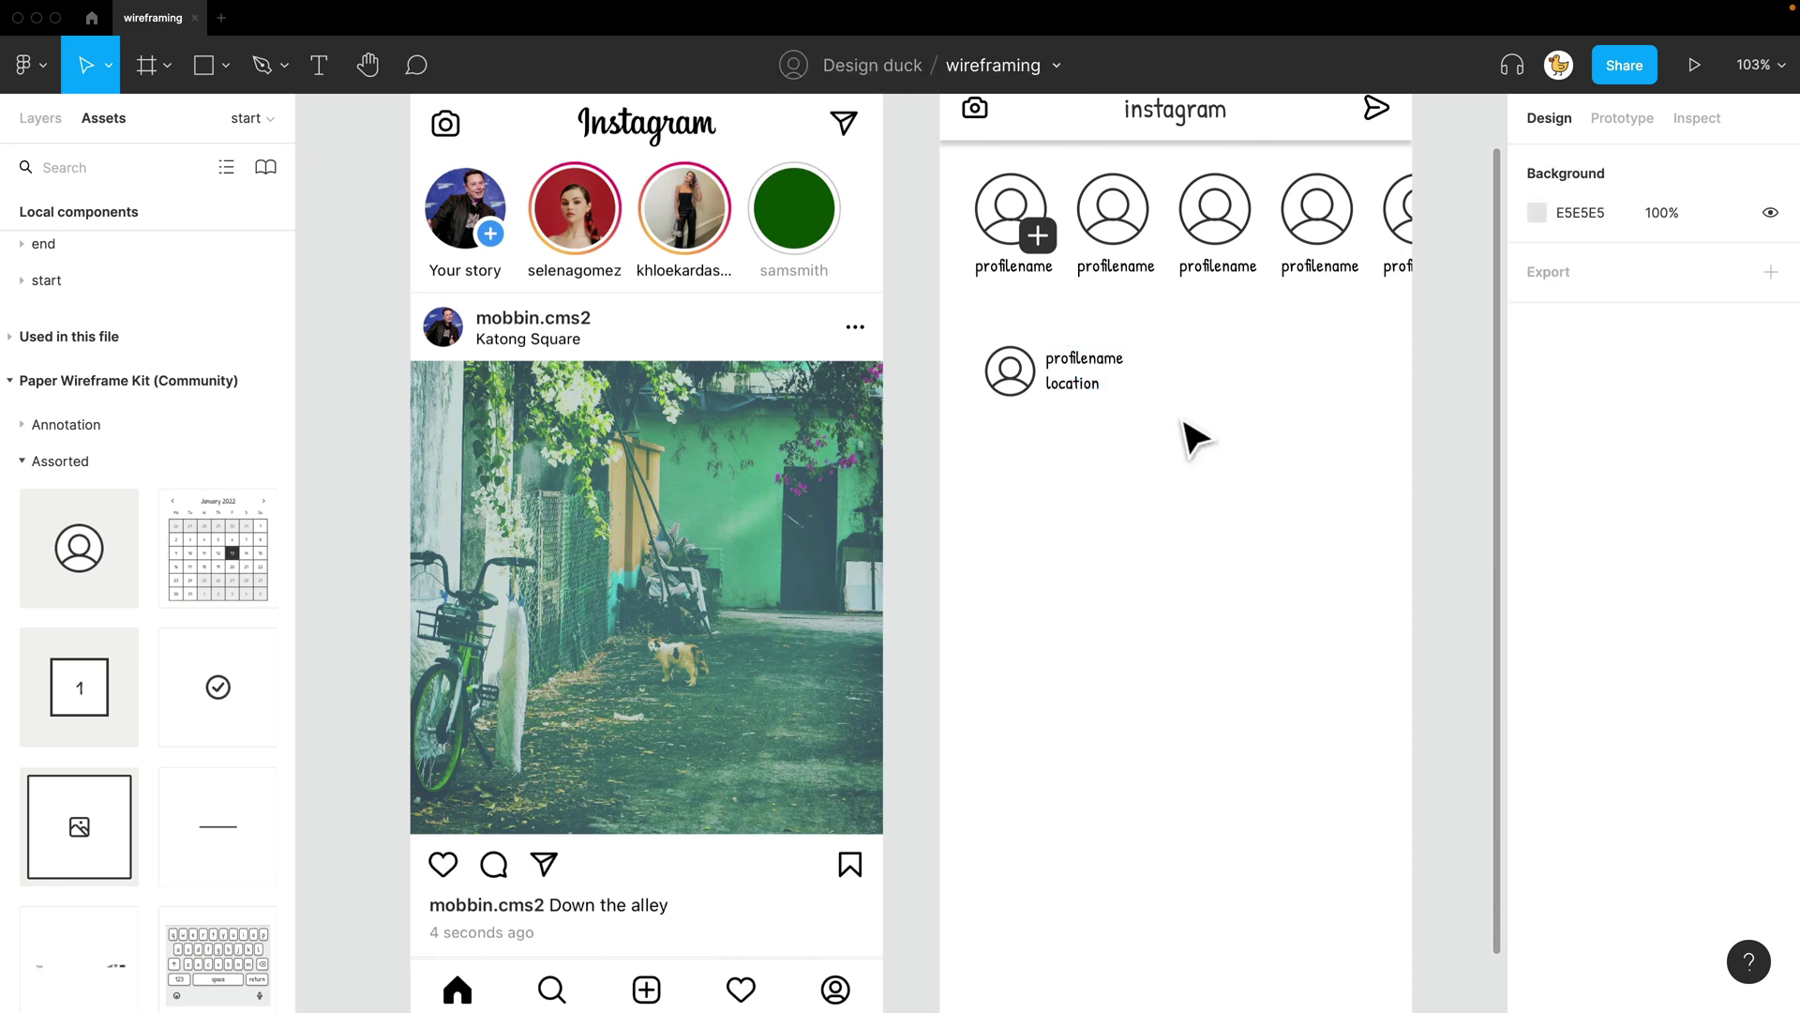
pyautogui.moveTo(1190, 431); pyautogui.dragTo(919, 410)
# Insert the three-dot 'menu' component and place it at the header row's right end
pyautogui.click(1006, 491)
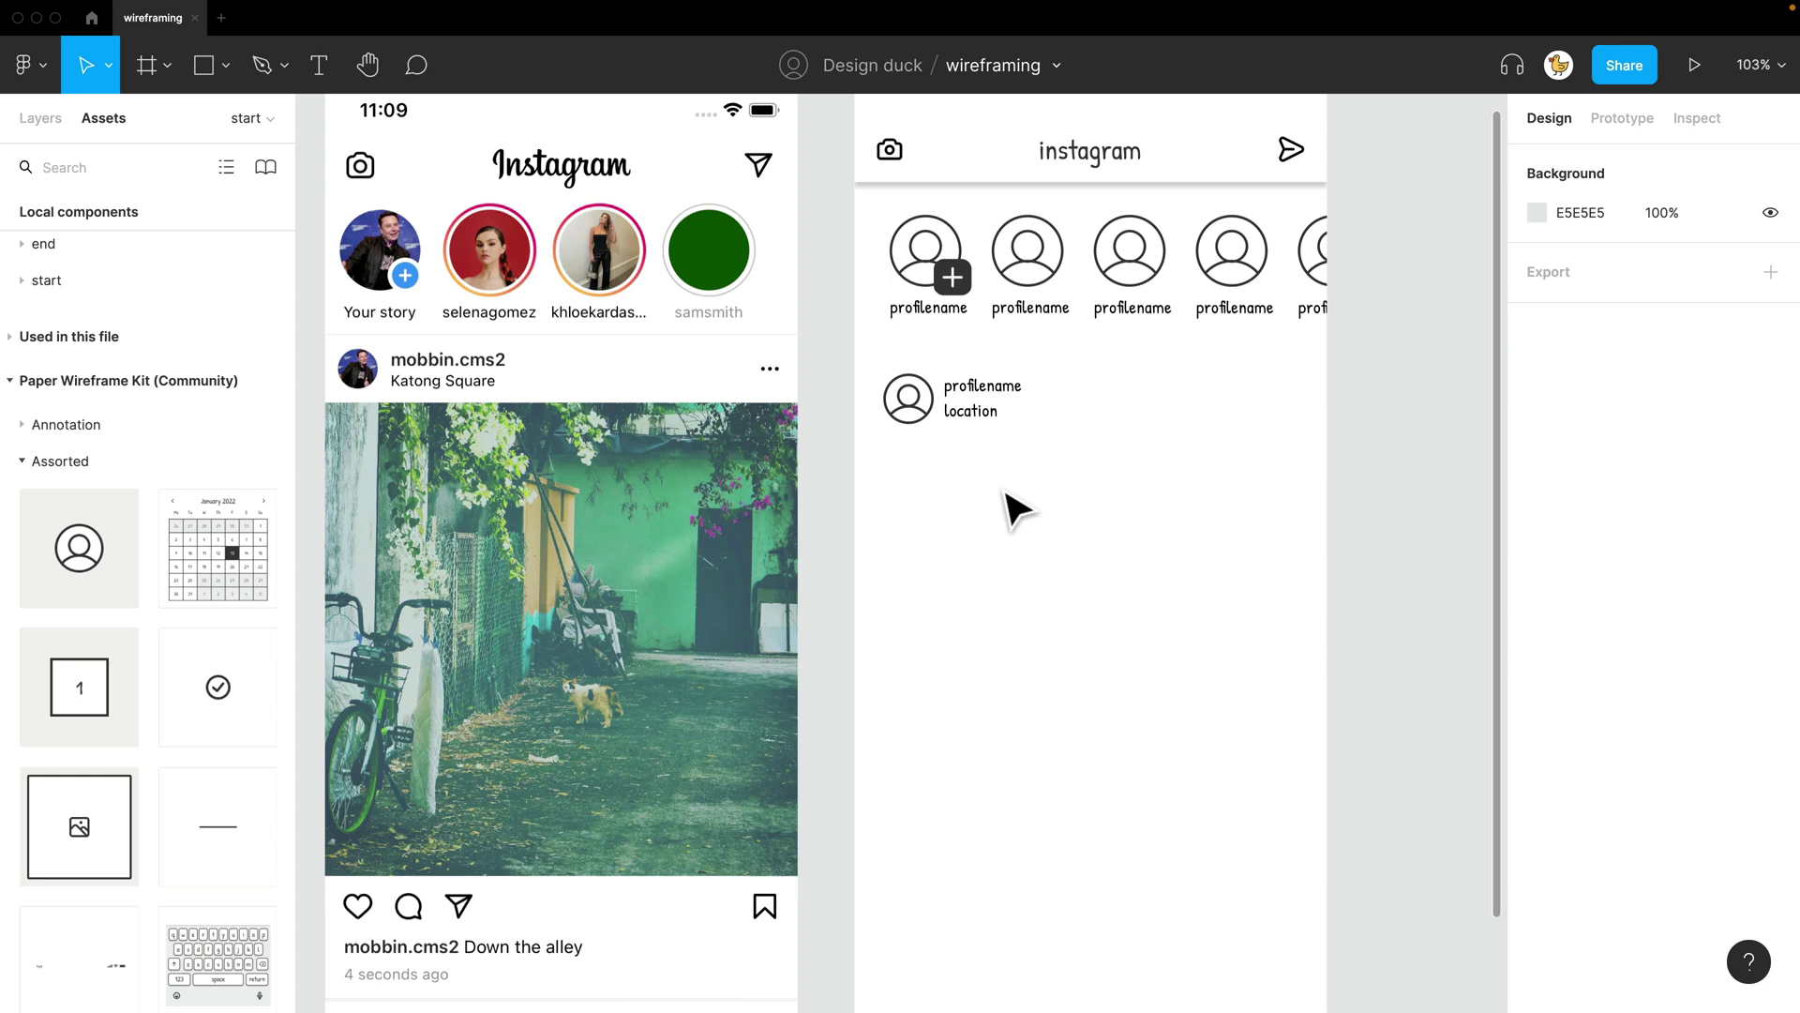
pyautogui.scroll(-5, 150, 607)
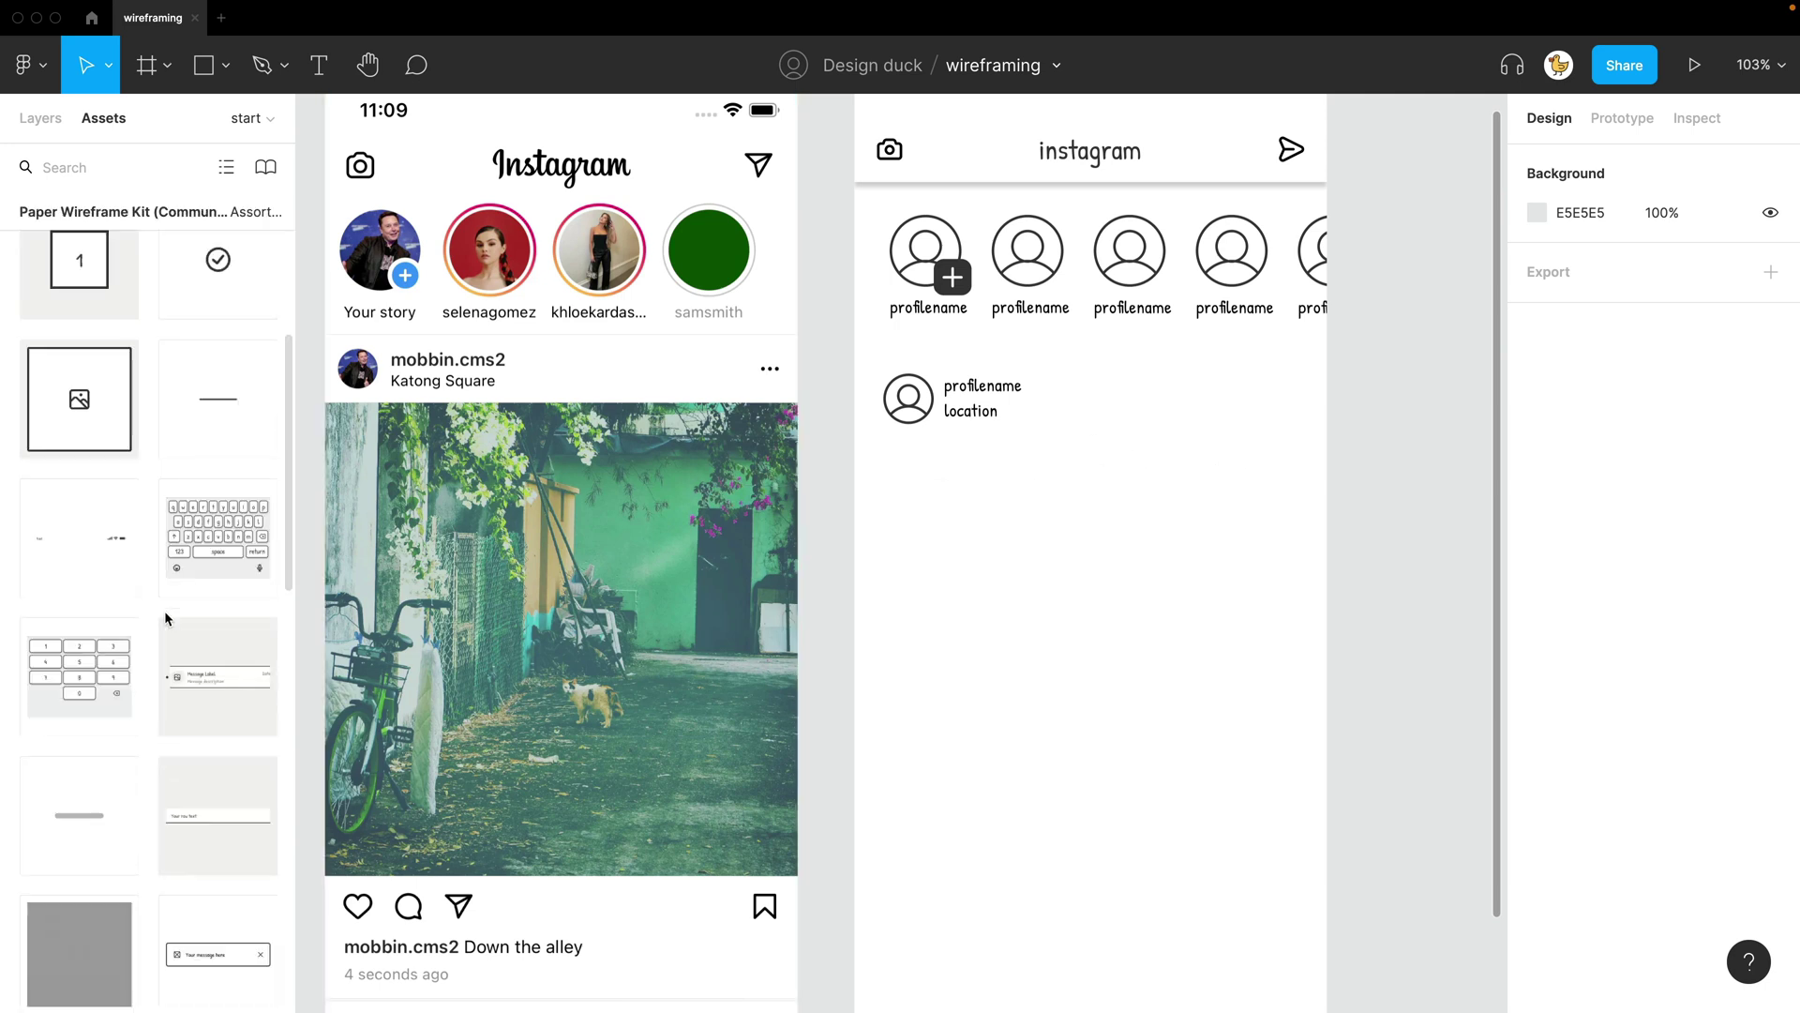
pyautogui.scroll(-2, 165, 611)
pyautogui.scroll(-4, 165, 610)
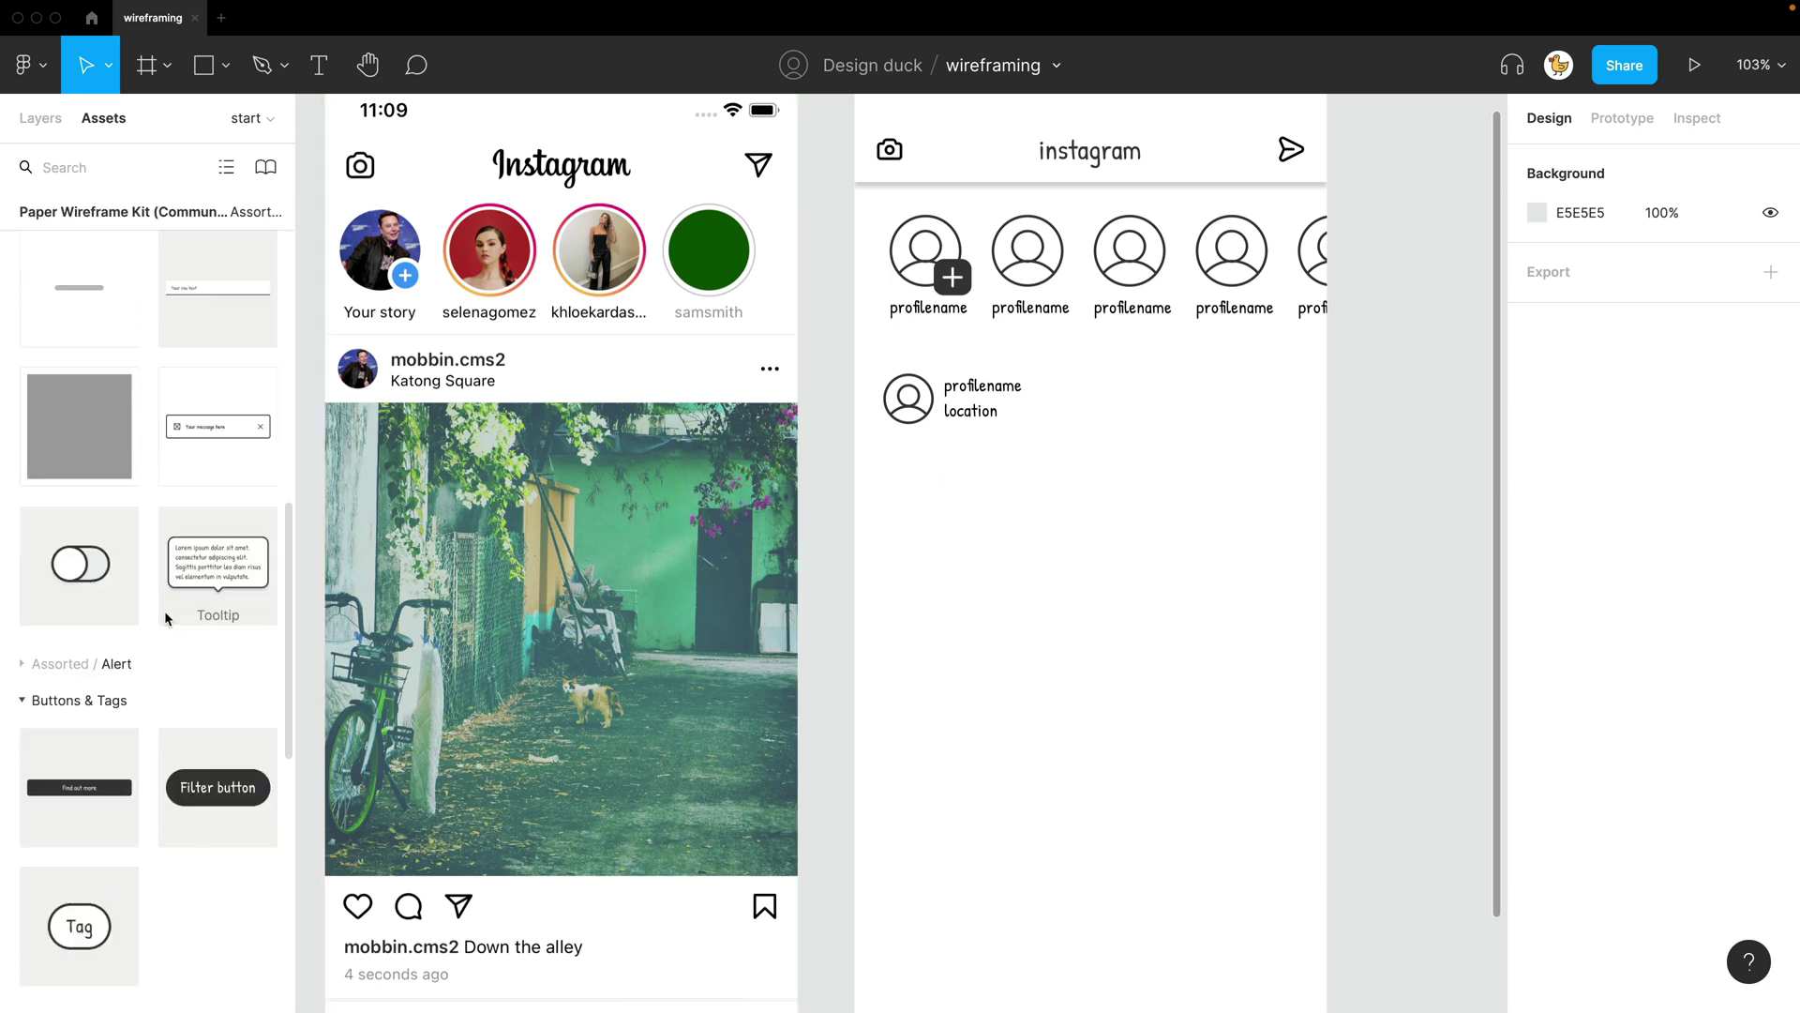
pyautogui.scroll(-1, 182, 626)
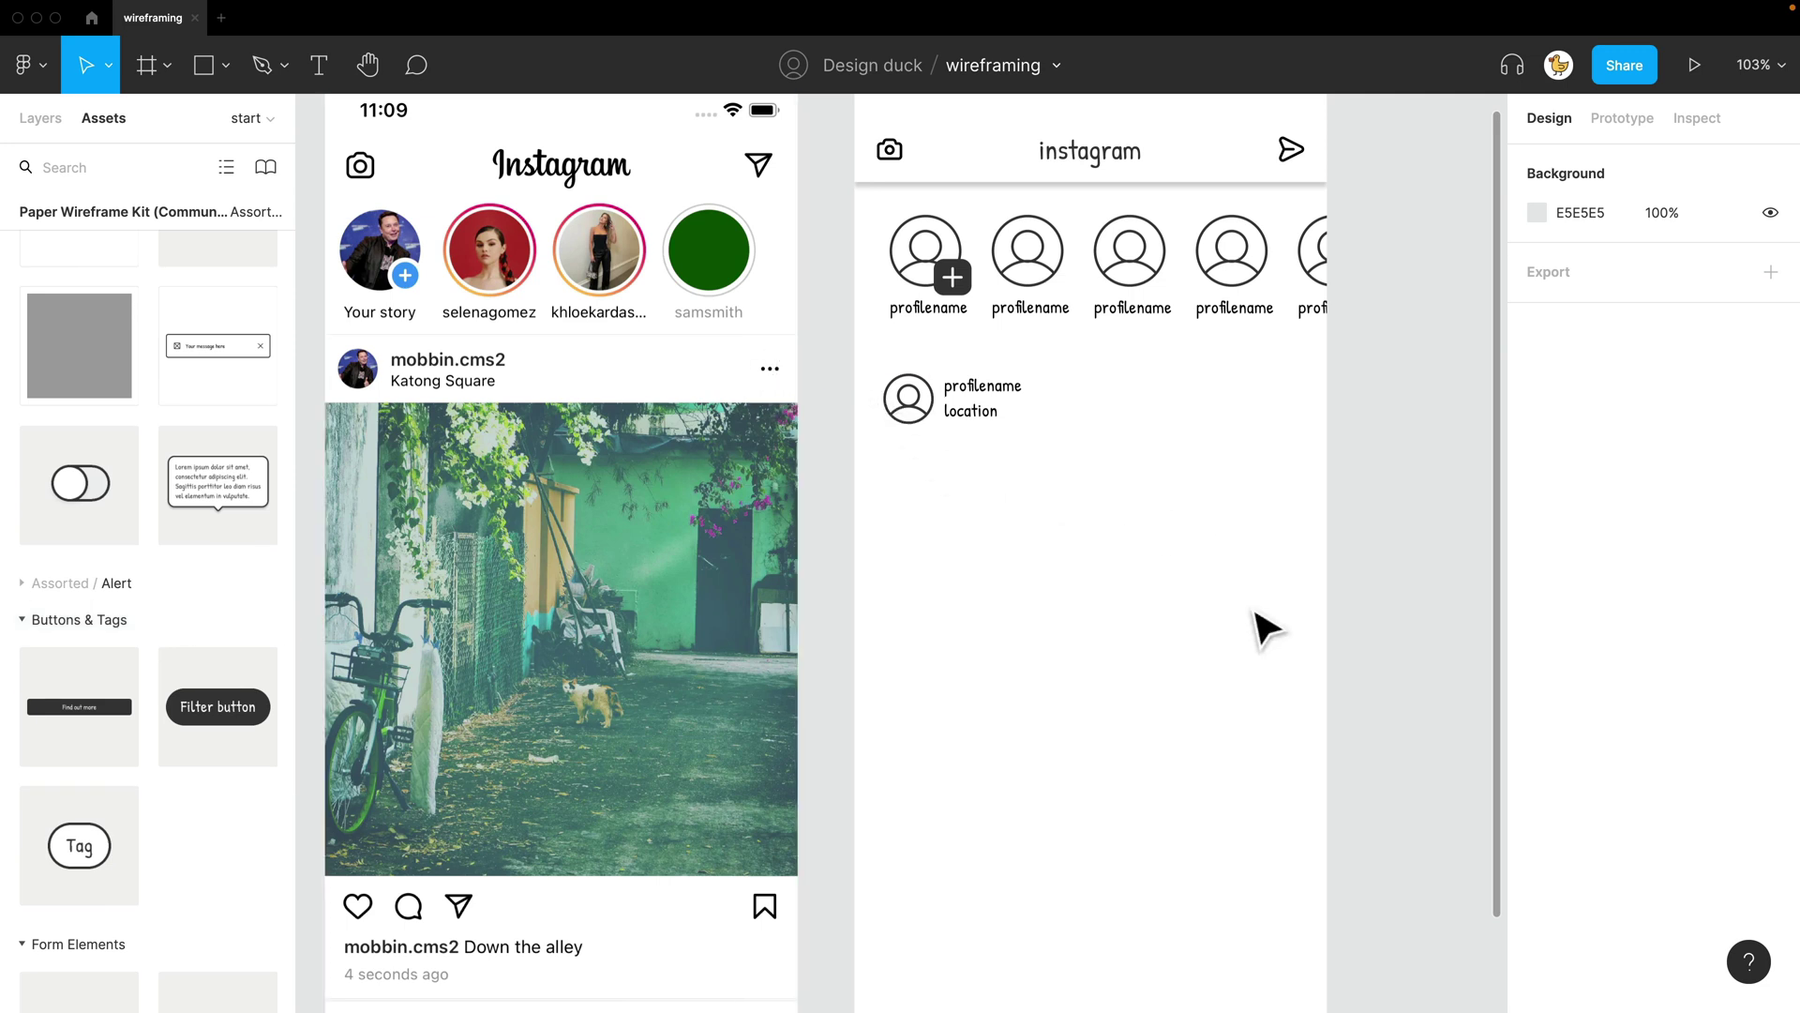
pyautogui.hotkey('shift', 'i')
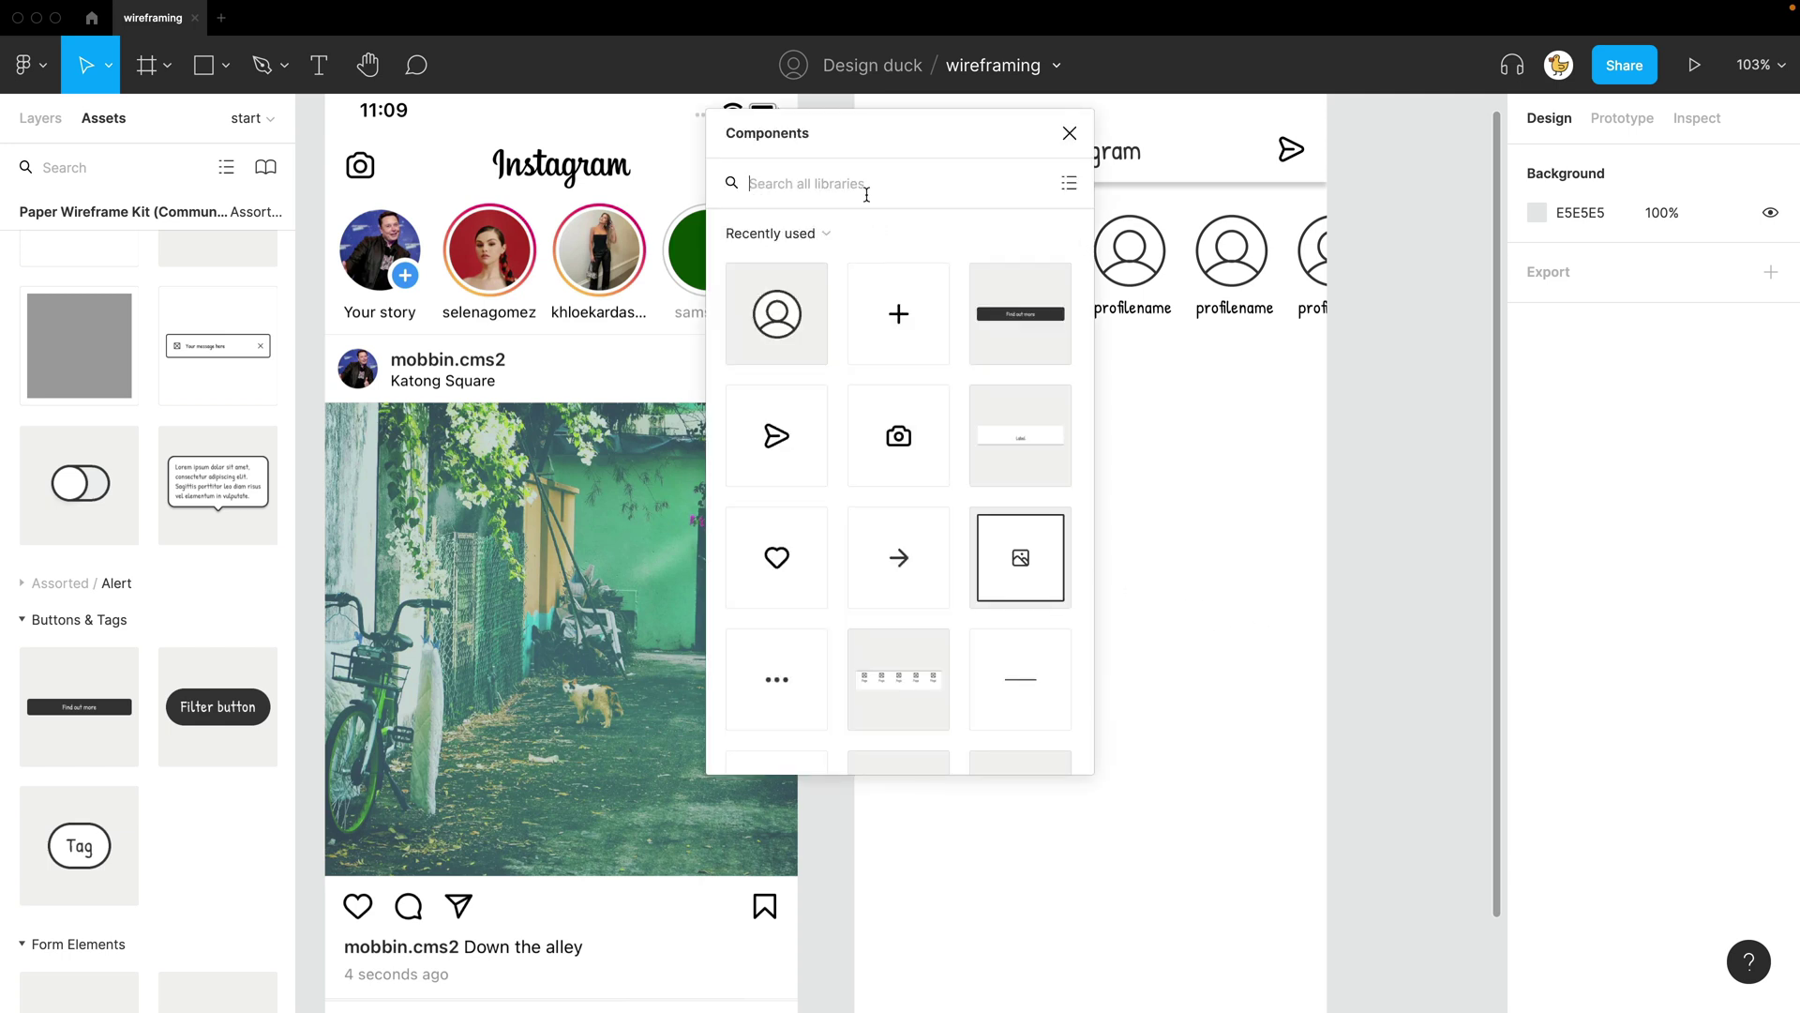
pyautogui.write('menu')
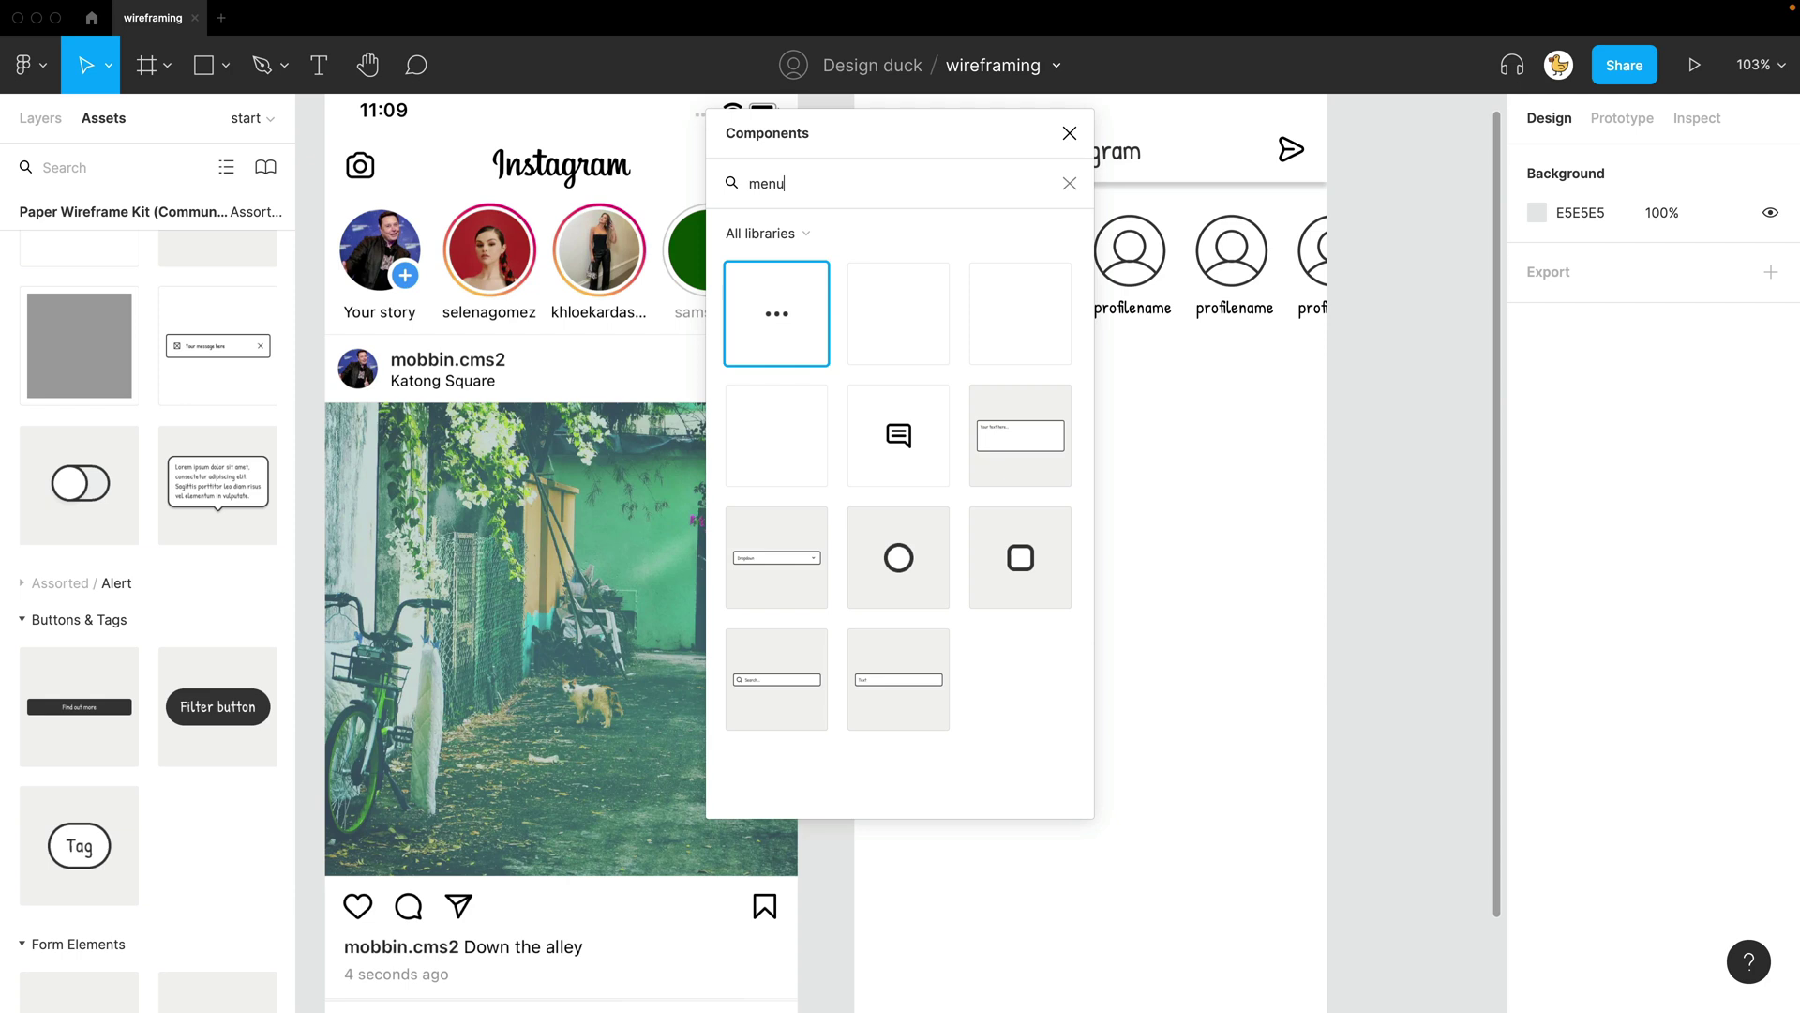
pyautogui.moveTo(781, 327); pyautogui.dragTo(1302, 406)
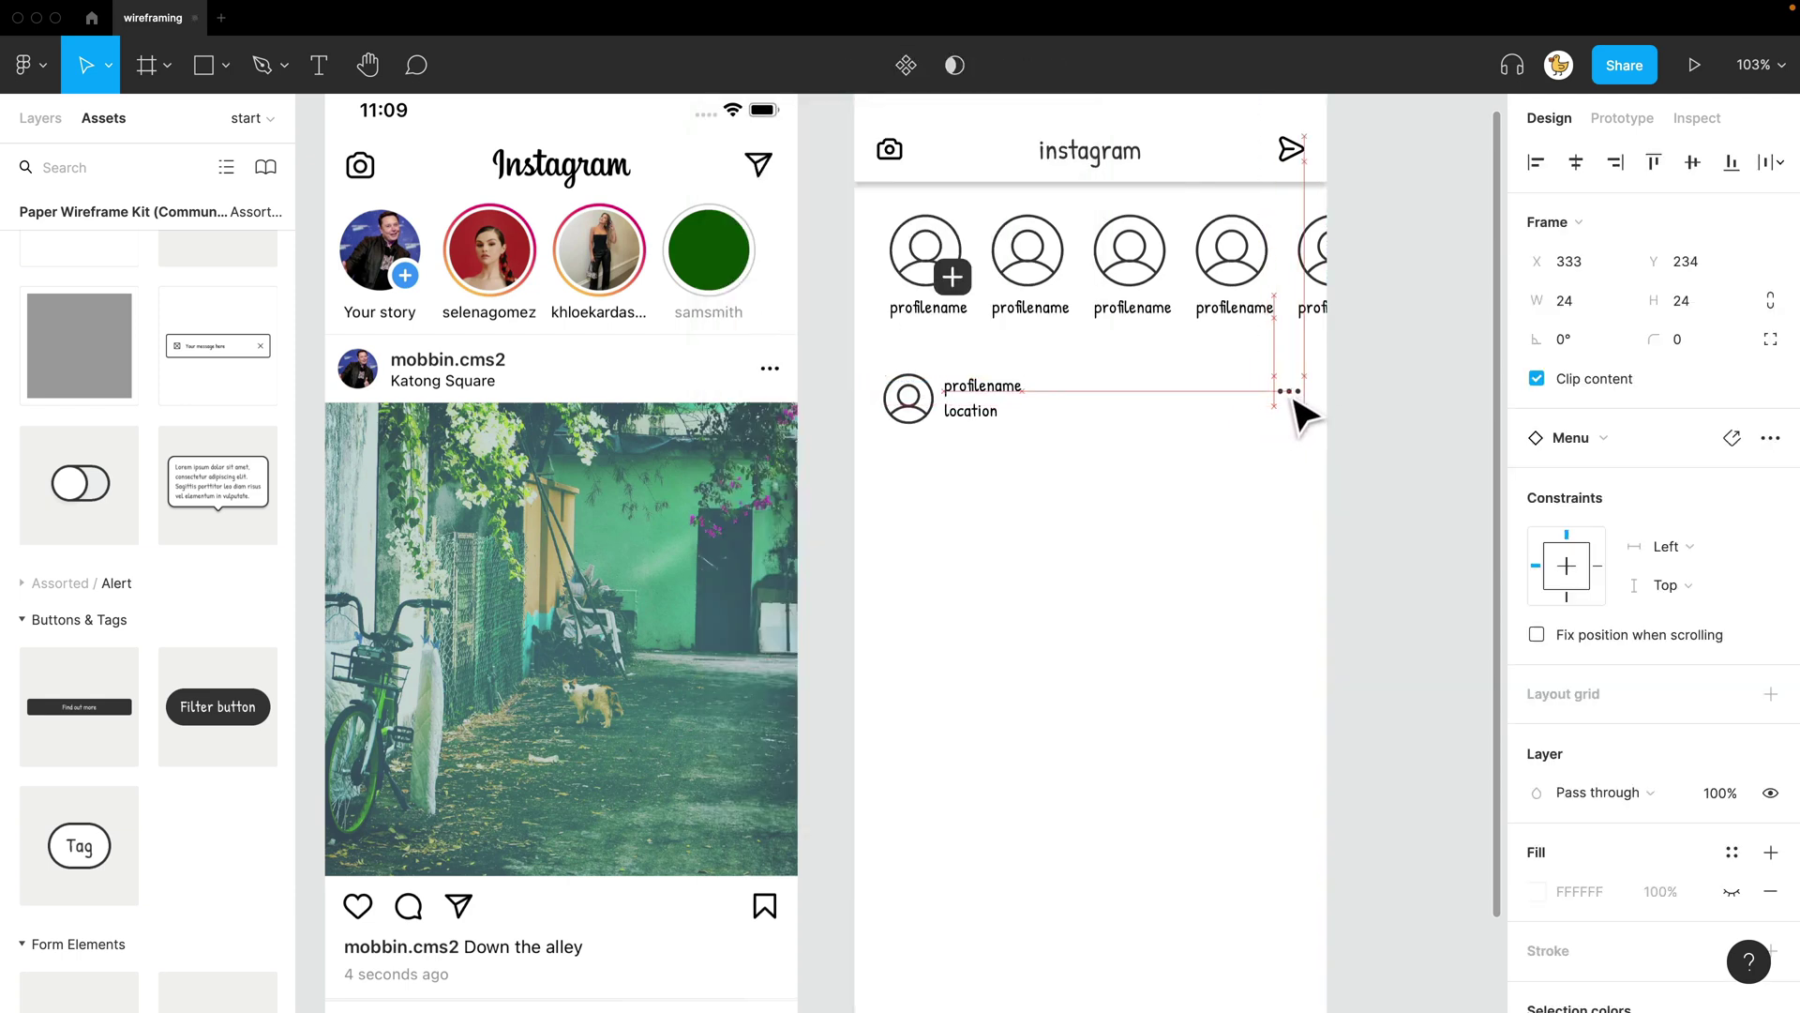
pyautogui.moveTo(1218, 514); pyautogui.dragTo(1294, 419)
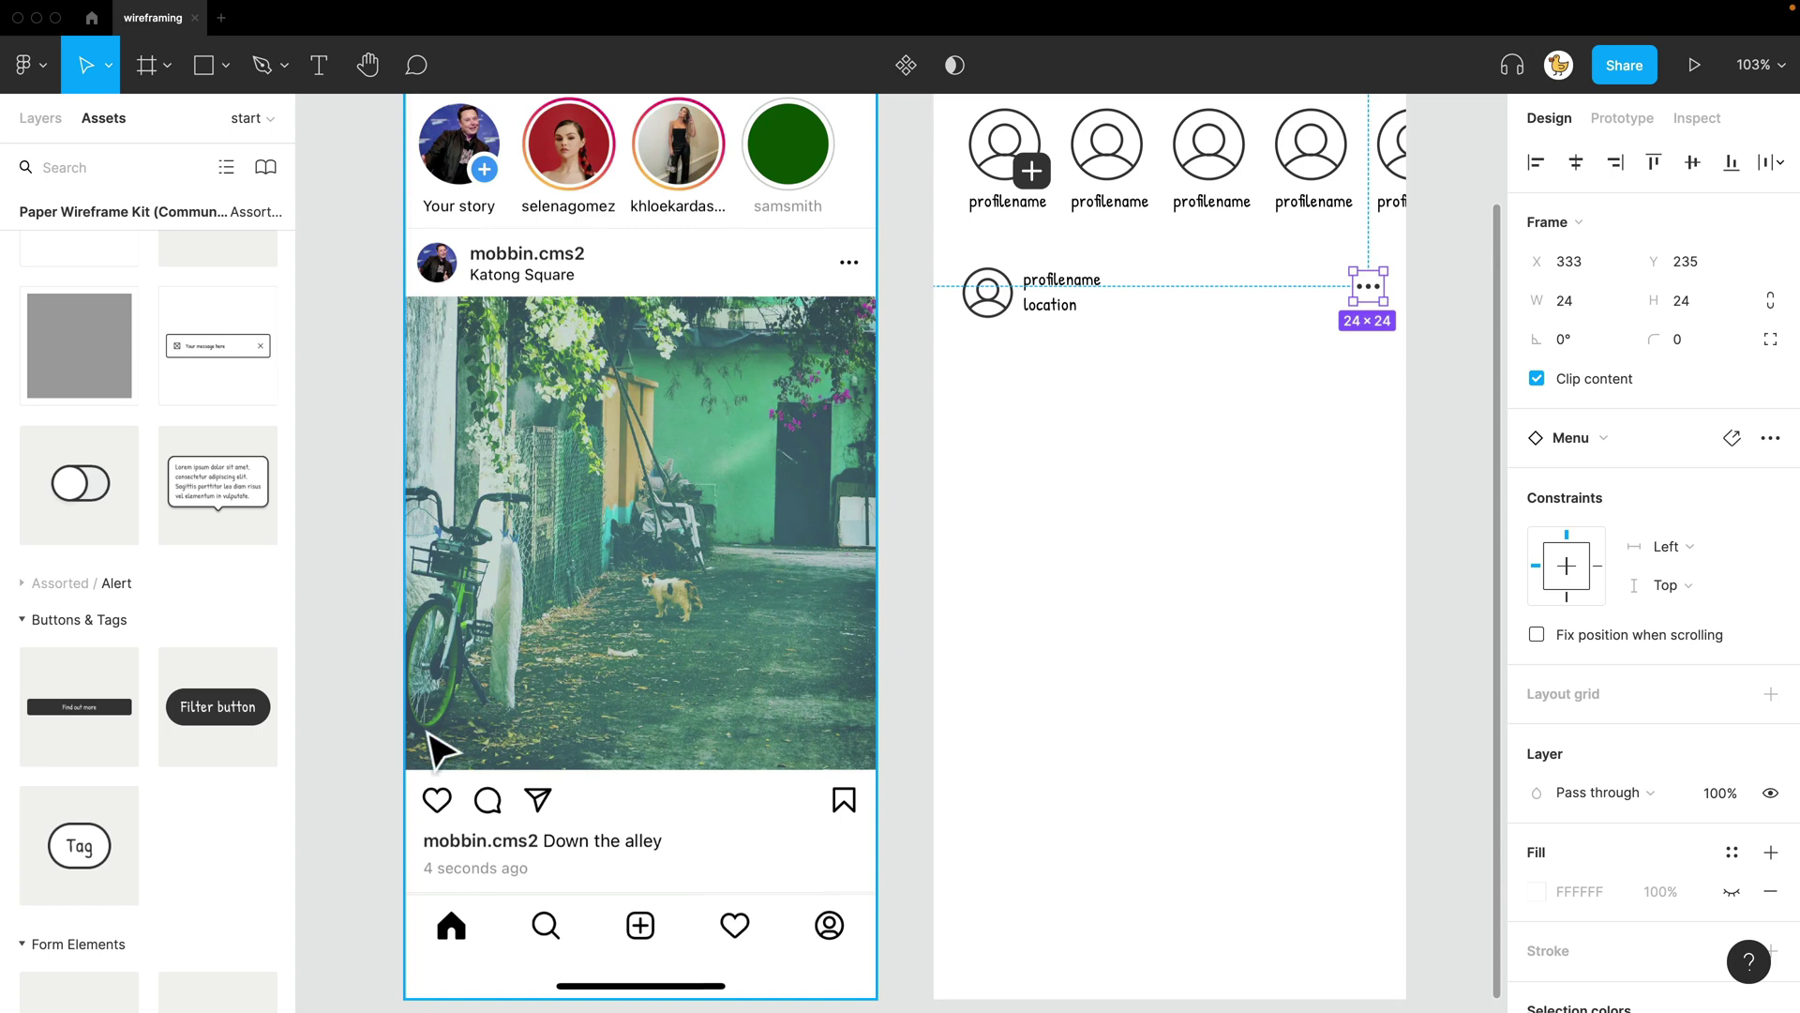
# Drop a 335×335 image placeholder and position it just under the post header
pyautogui.scroll(10, 128, 403)
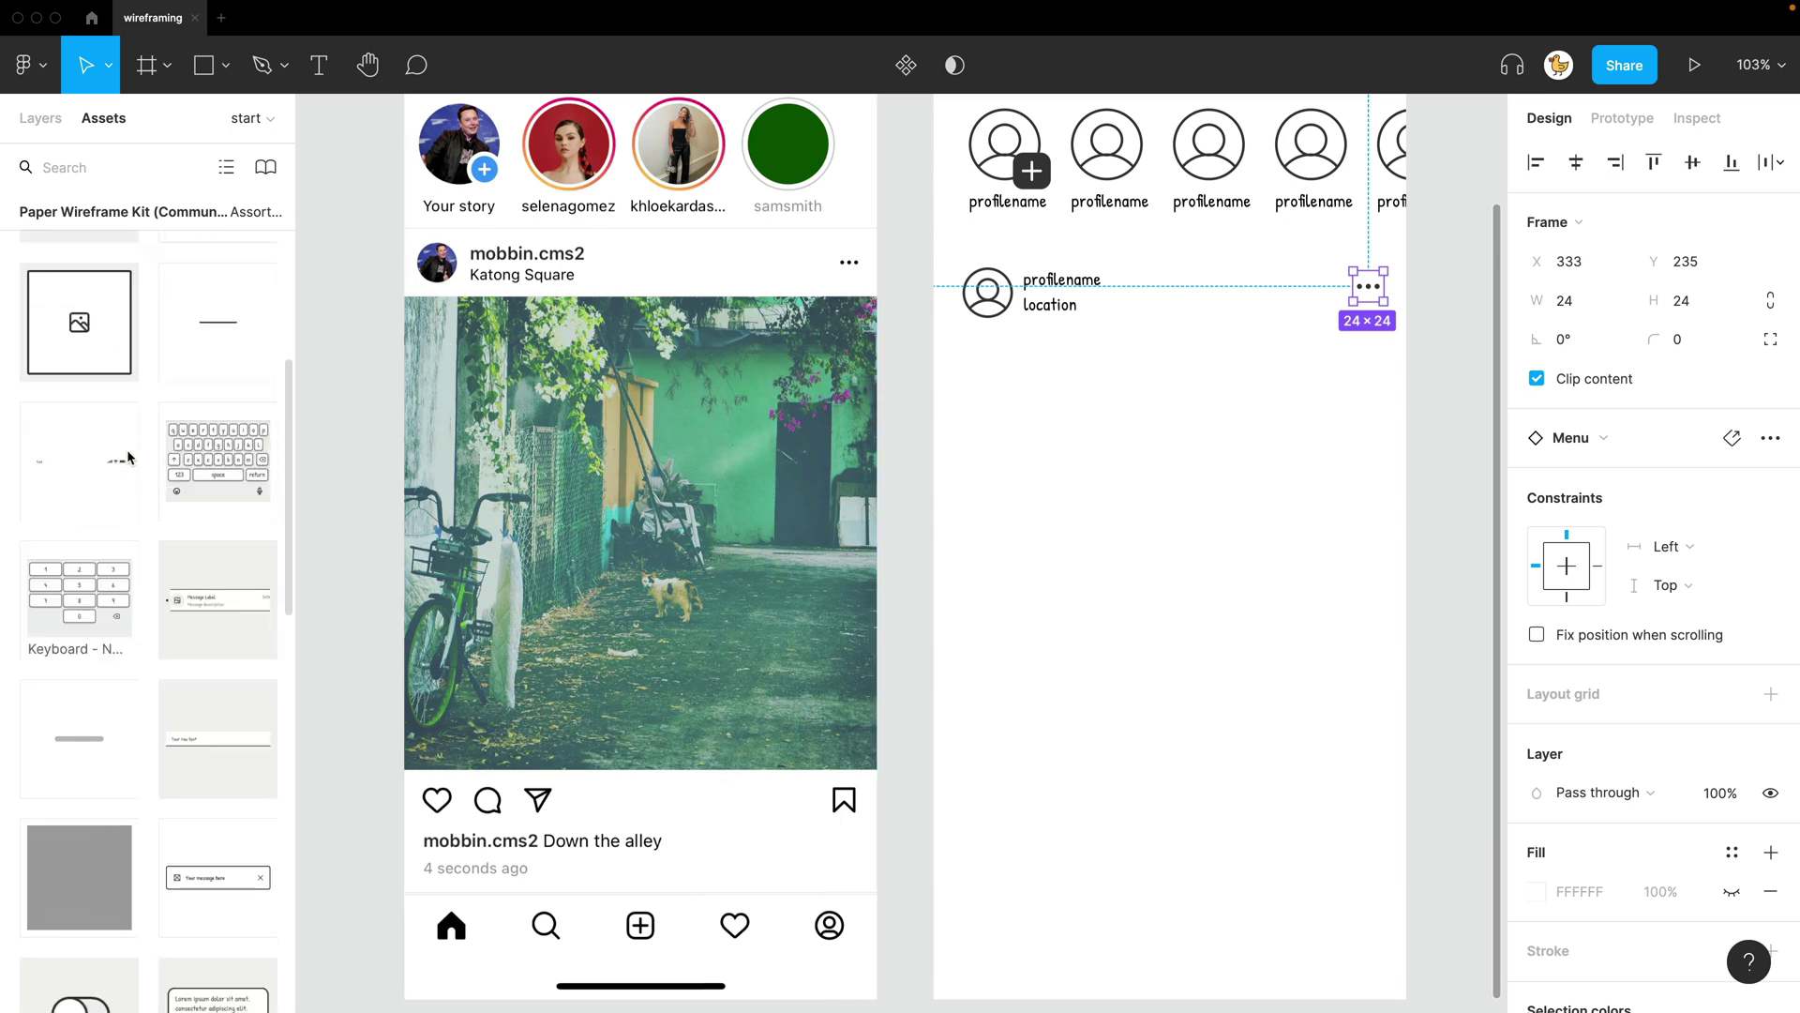
pyautogui.moveTo(78, 481); pyautogui.dragTo(1395, 751)
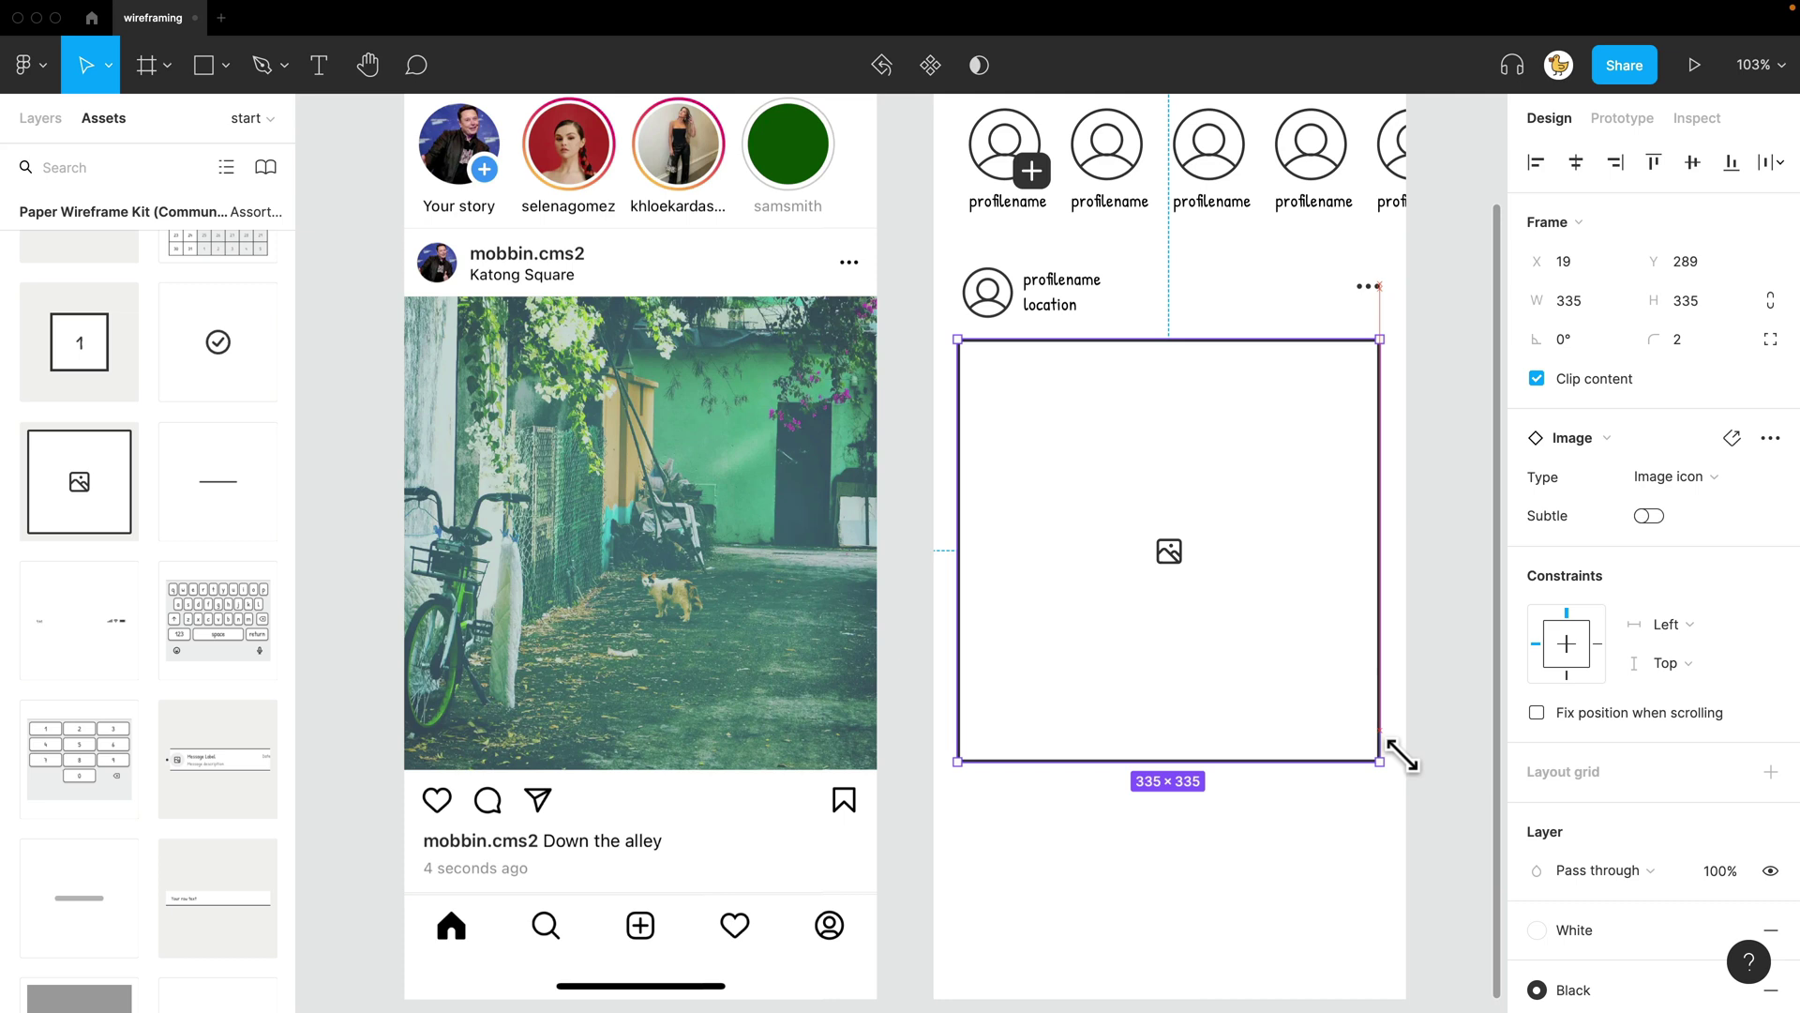
pyautogui.hscroll(3, 1238, 684)
pyautogui.moveTo(1134, 660); pyautogui.dragTo(1161, 607)
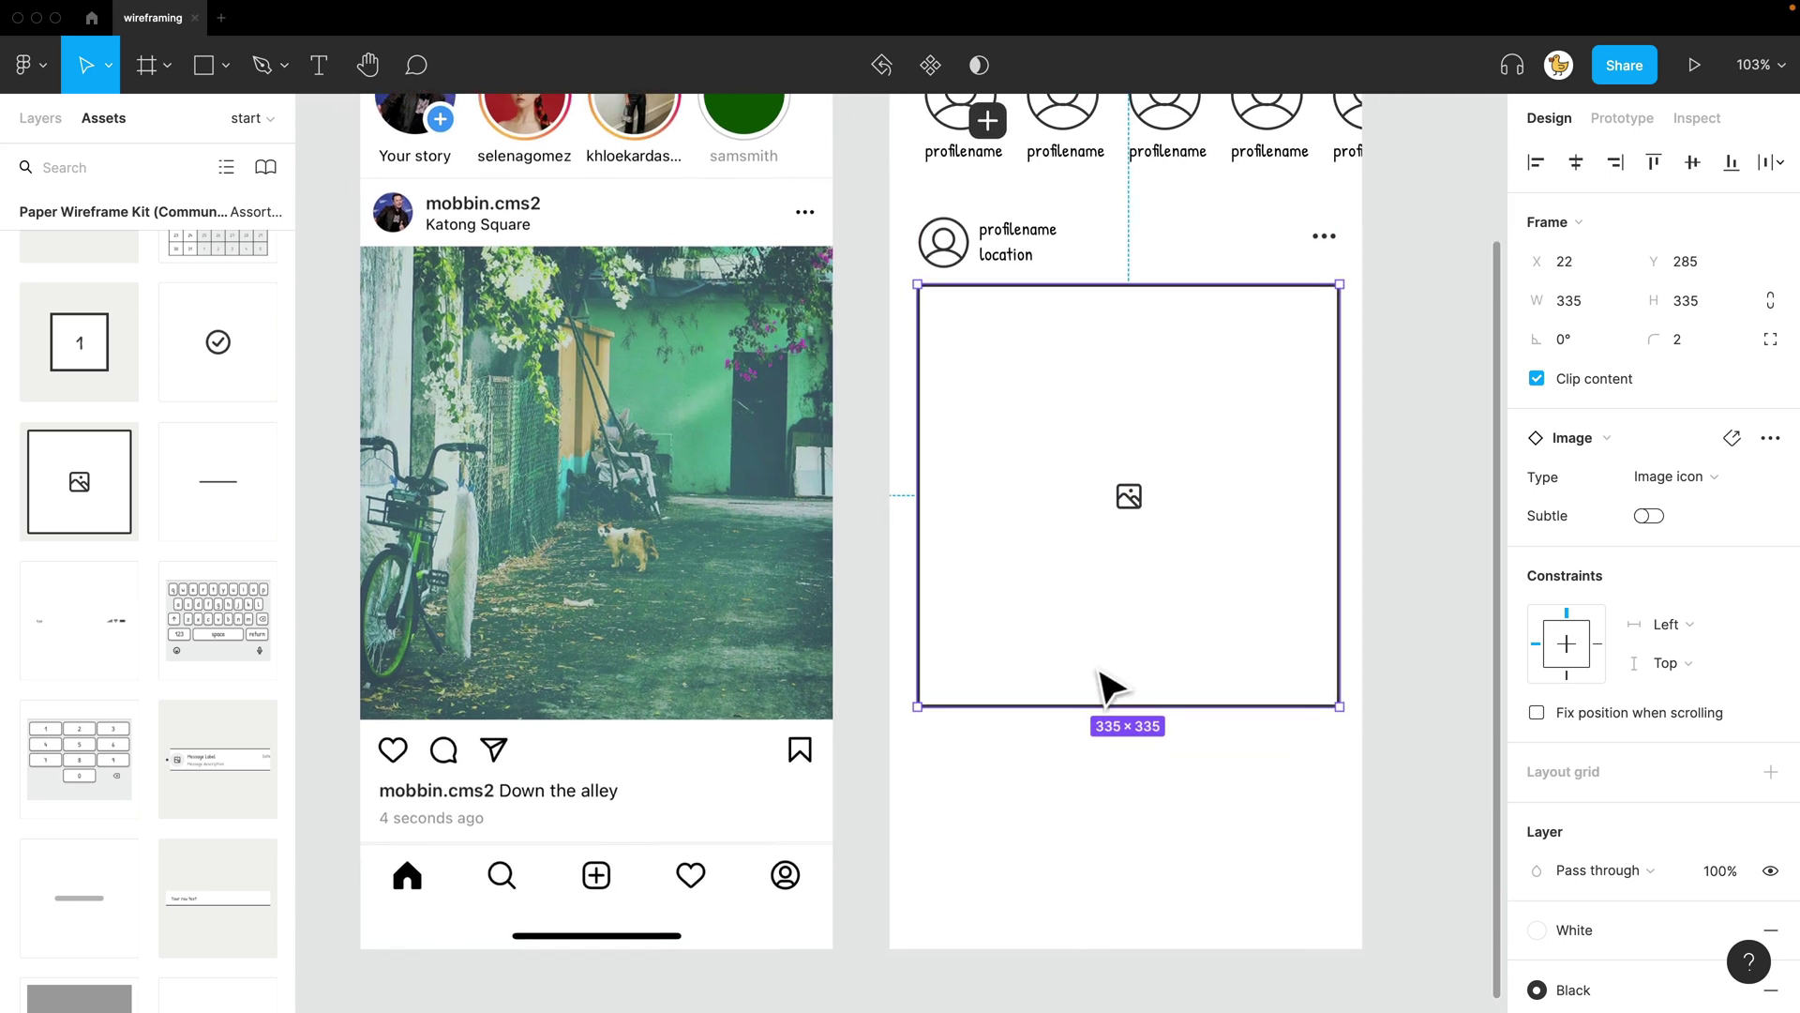
pyautogui.click(1059, 858)
pyautogui.hscroll(-3, 1117, 771)
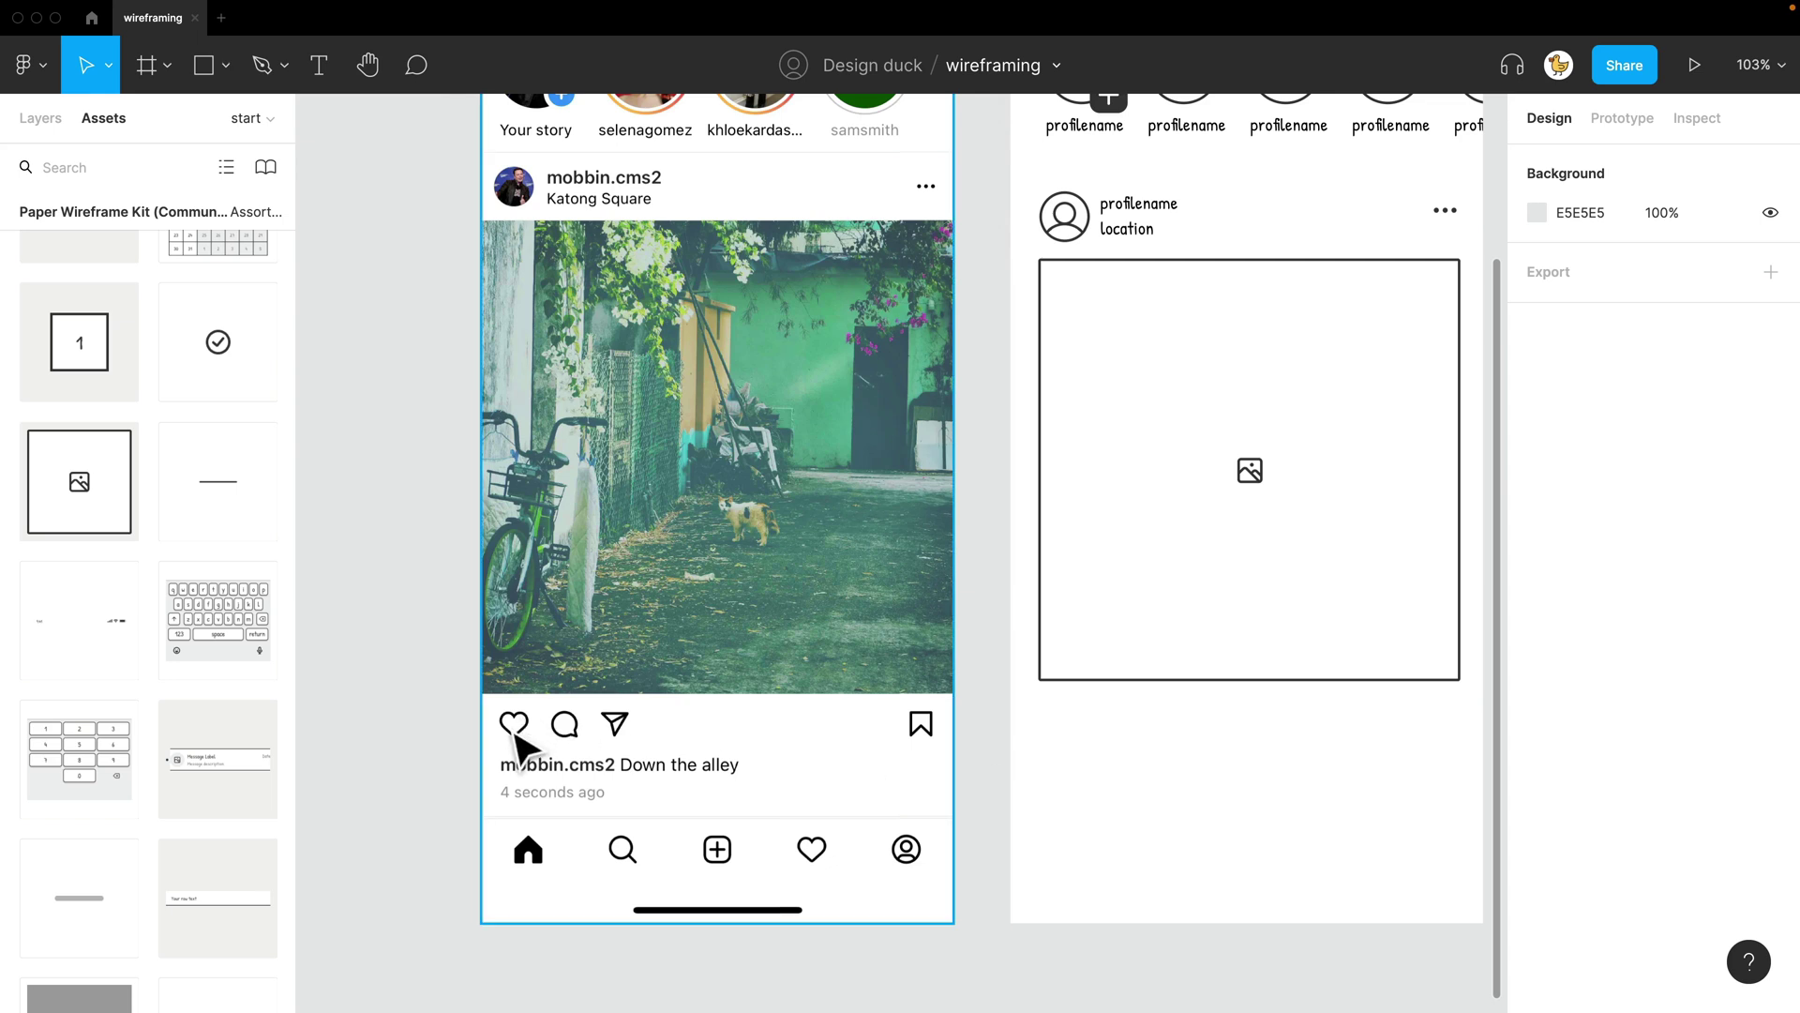
# Insert heart and comment icons side by side below the image placeholder
pyautogui.hscroll(2, 1178, 727)
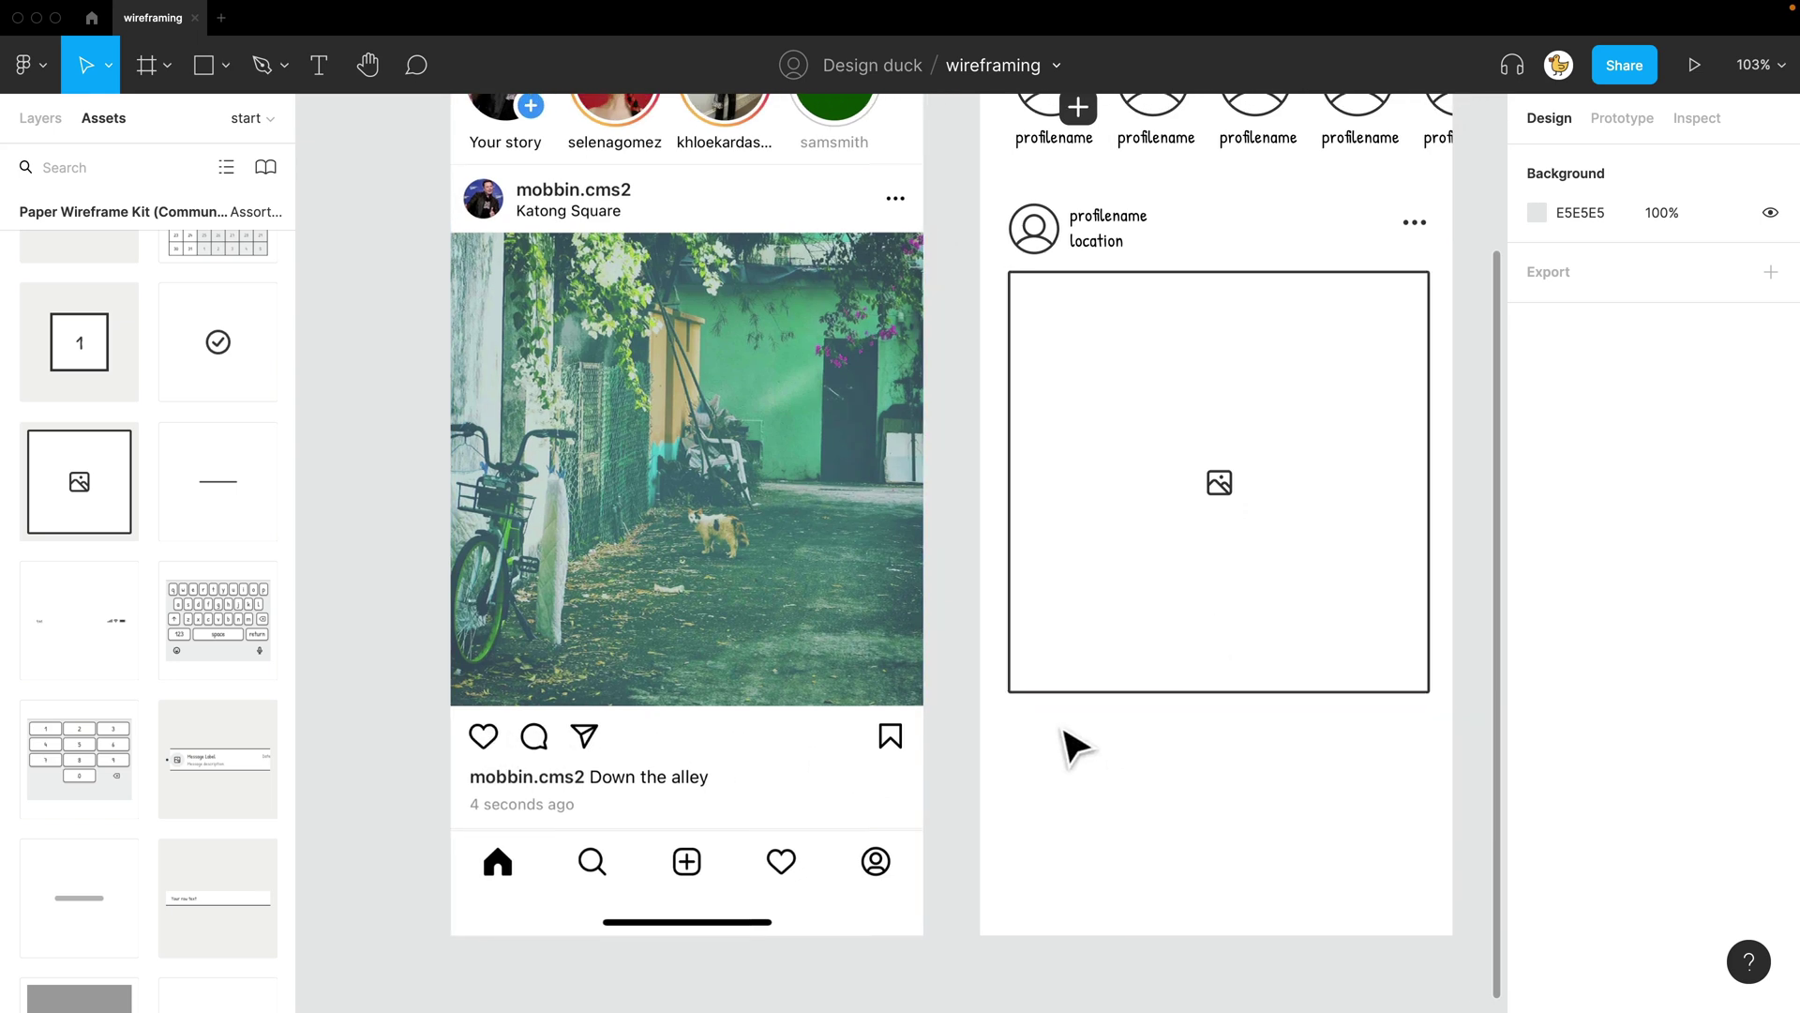
pyautogui.hotkey('shift', 'i')
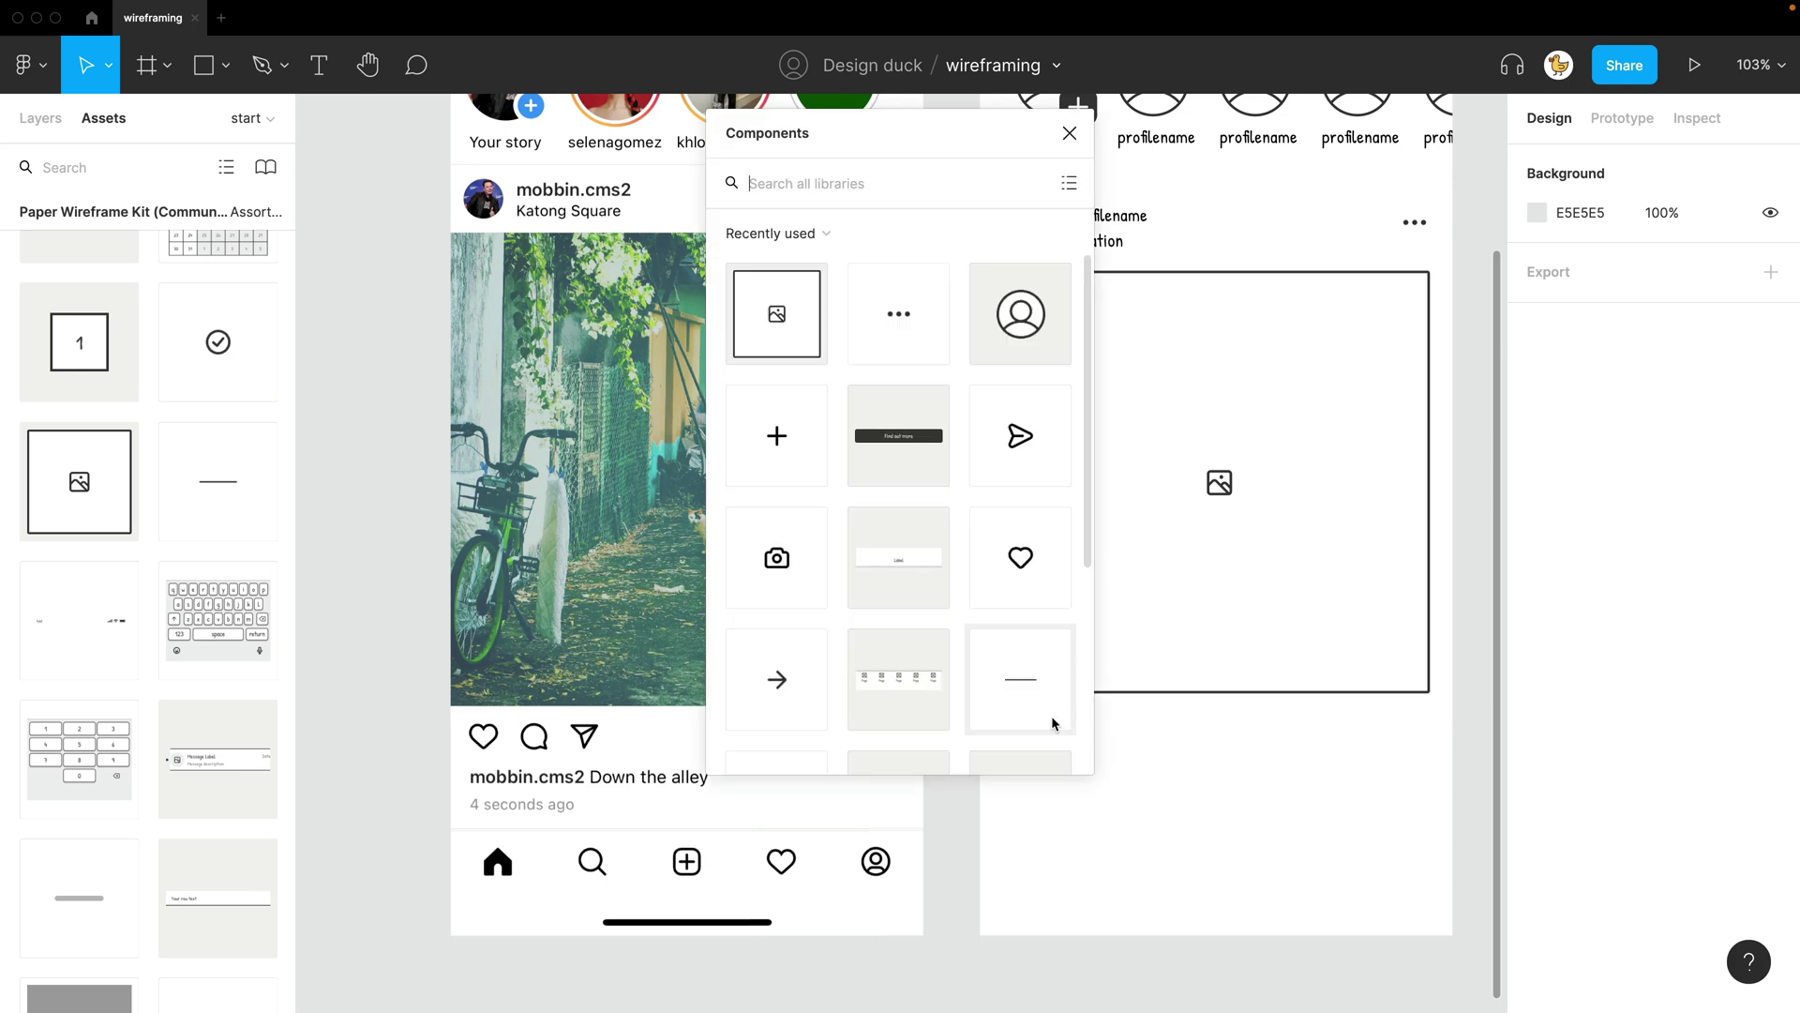
pyautogui.write('heart')
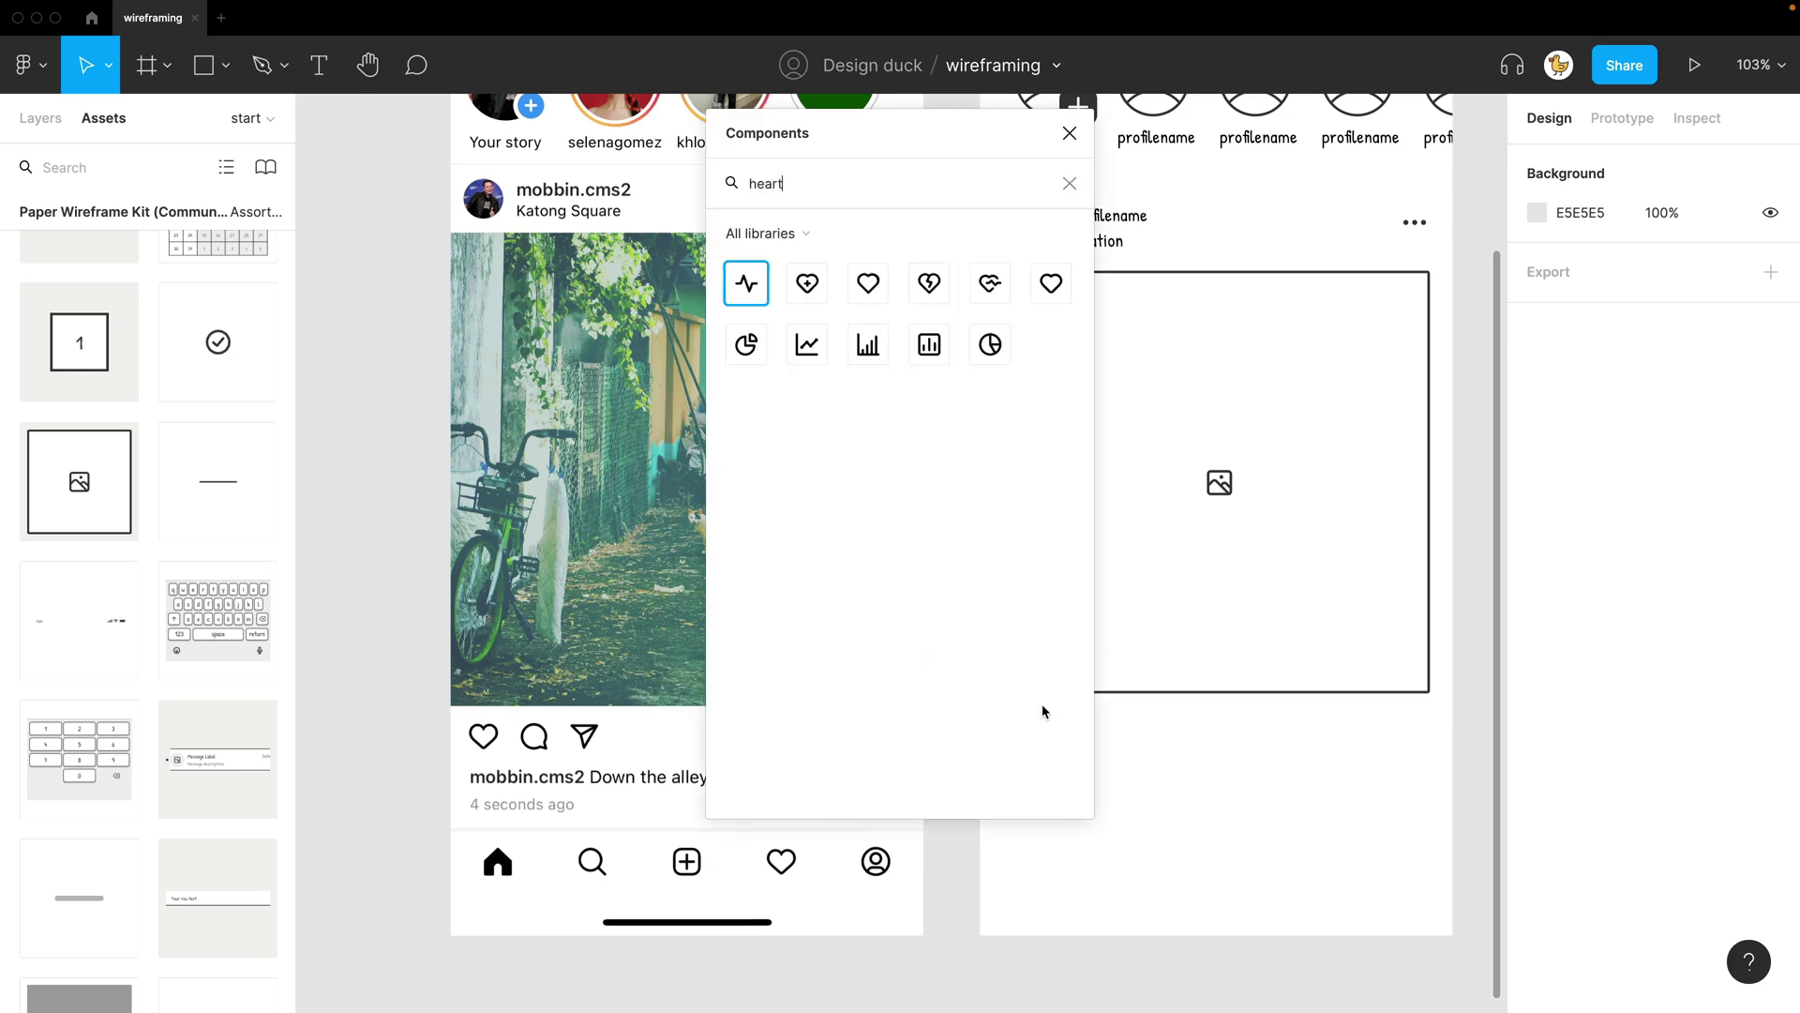
pyautogui.moveTo(870, 308); pyautogui.dragTo(1139, 754)
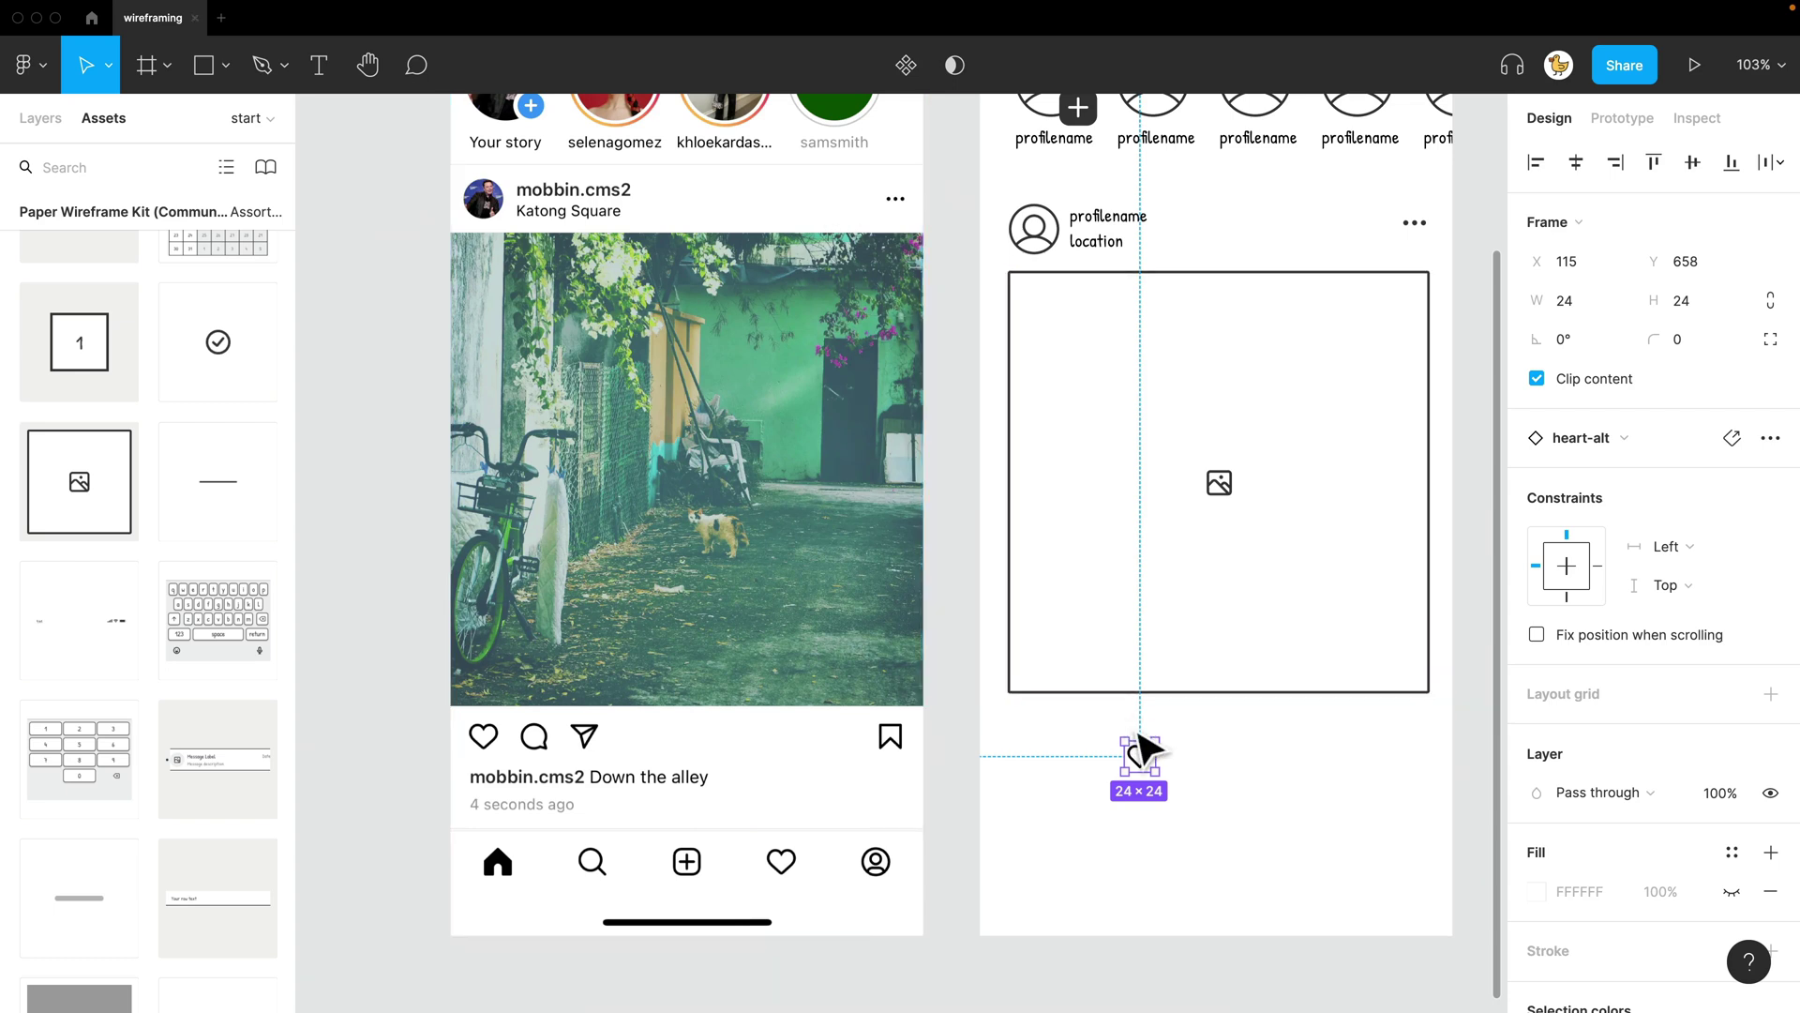
pyautogui.hotkey('shift', 'i')
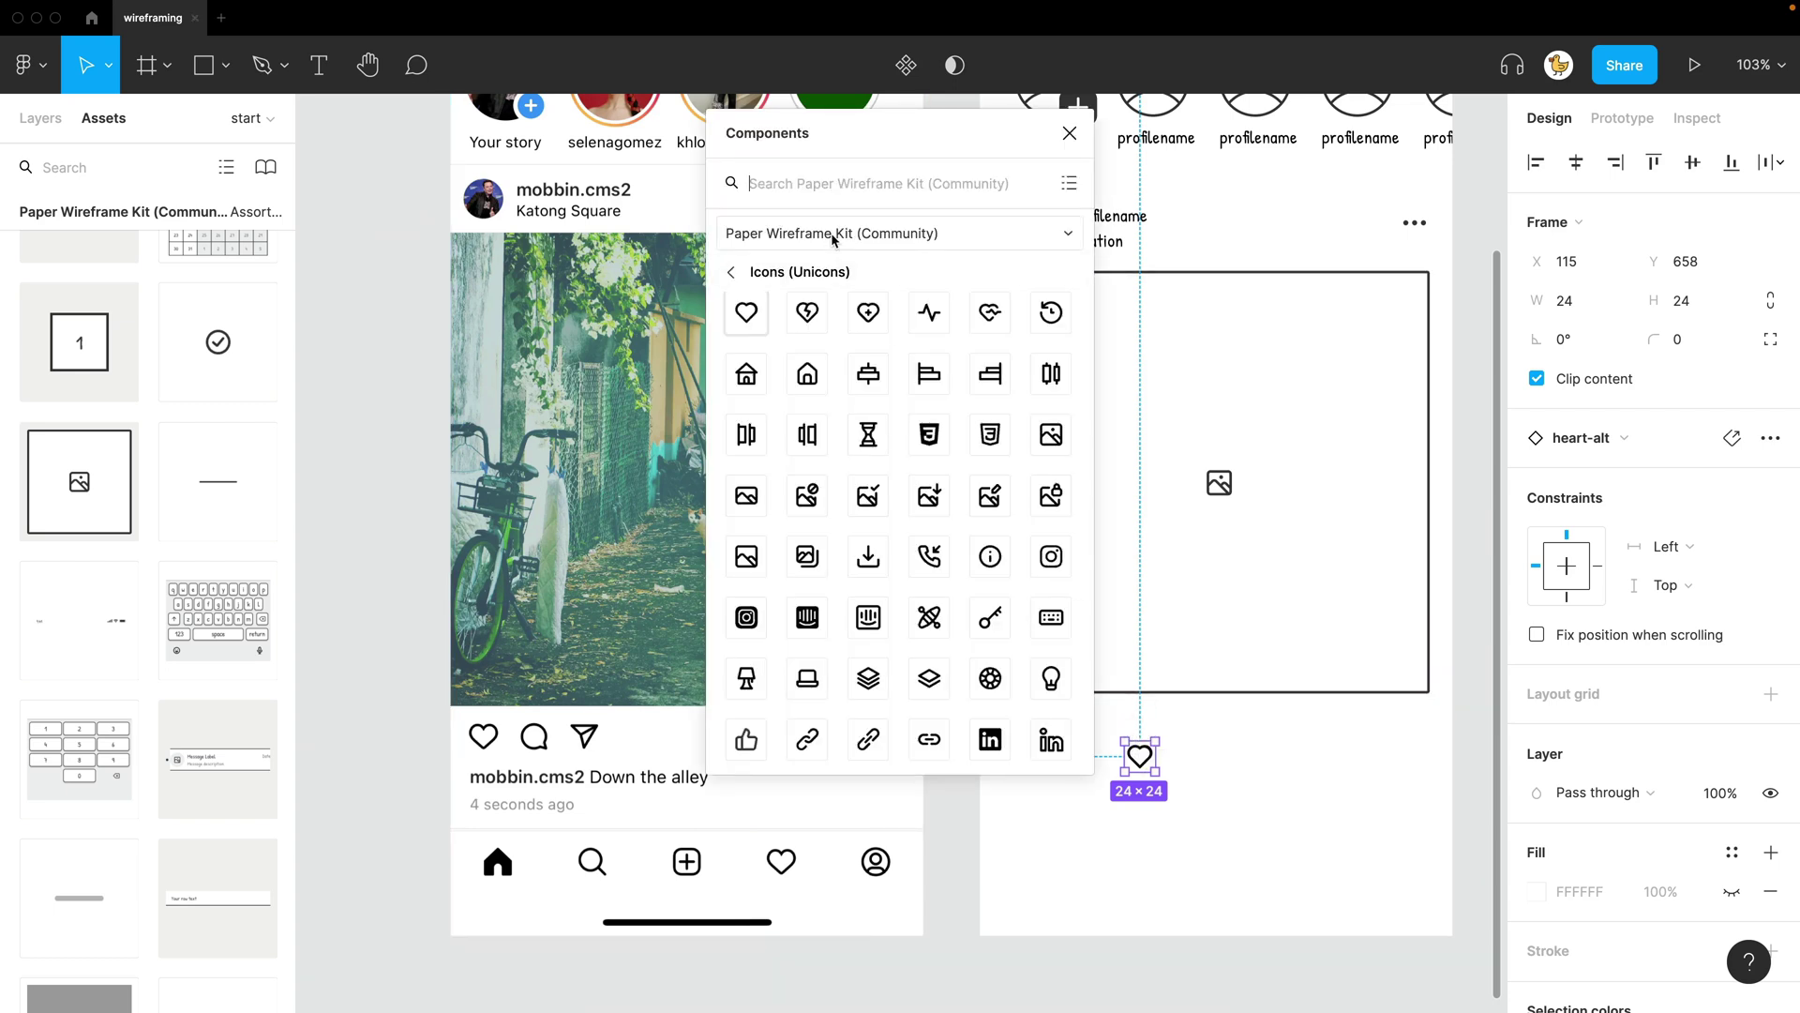
pyautogui.write('message')
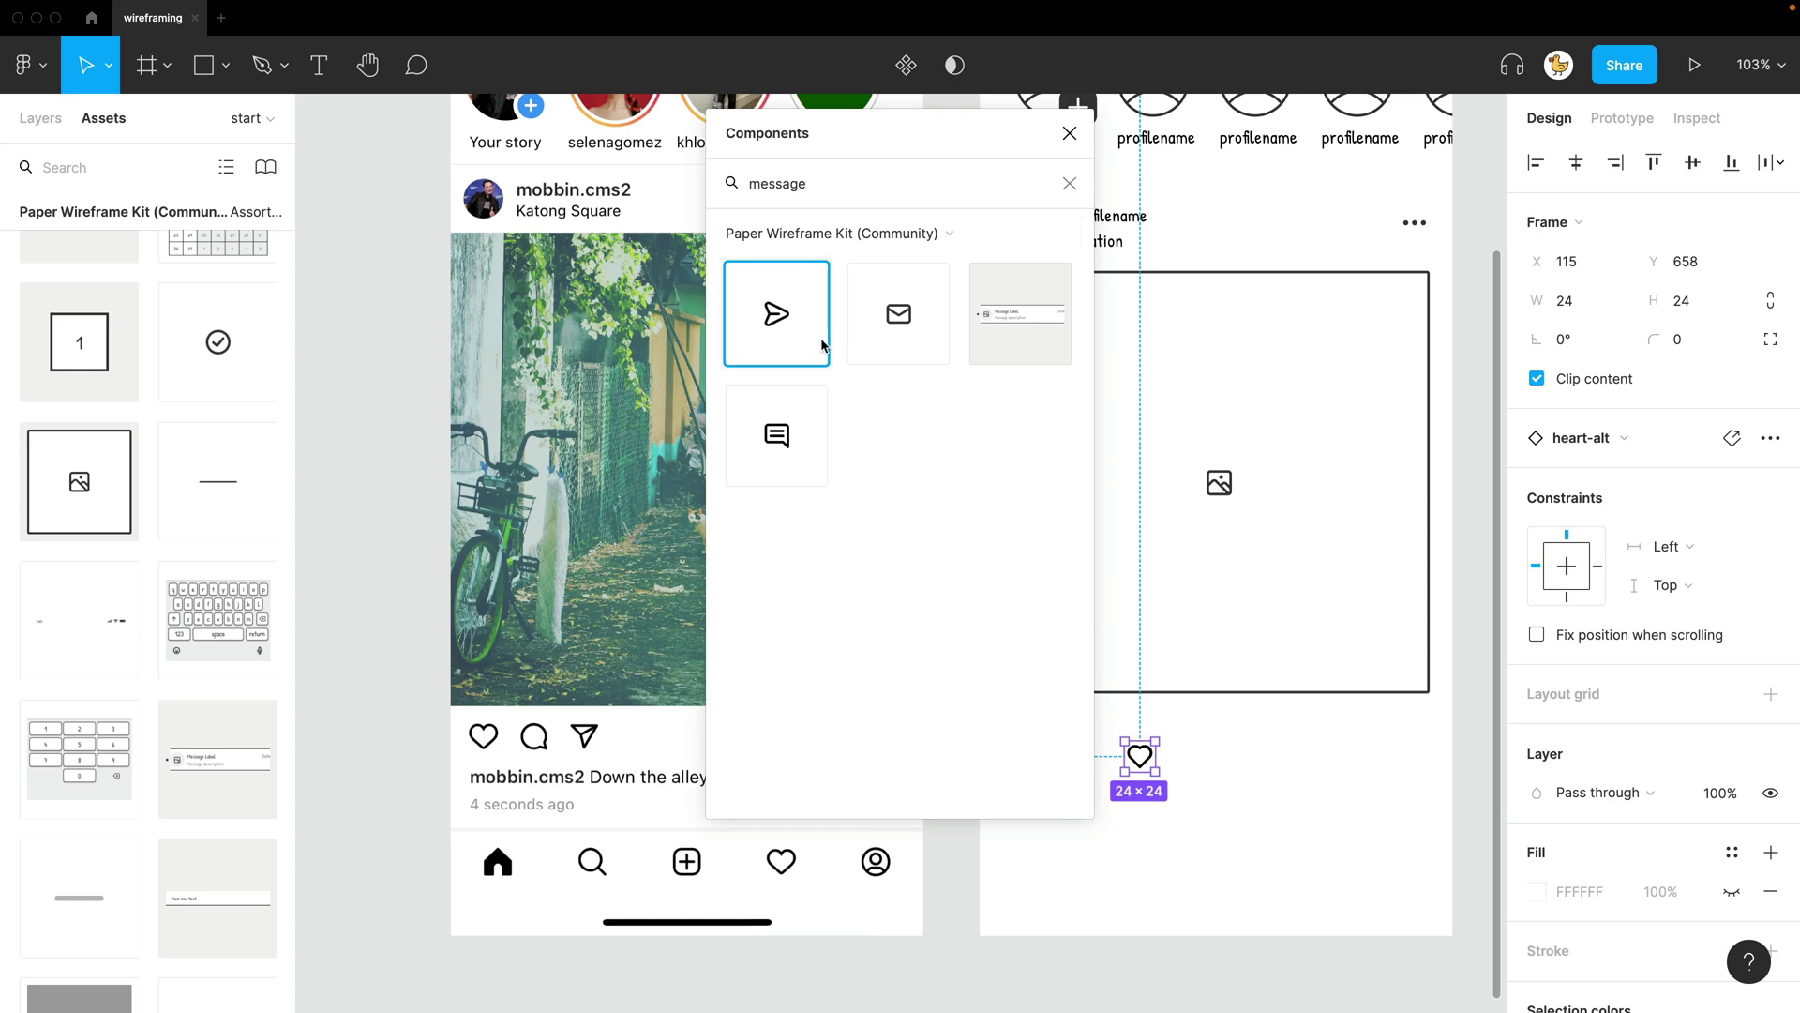
pyautogui.moveTo(784, 437); pyautogui.dragTo(1224, 787)
pyautogui.click(1290, 786)
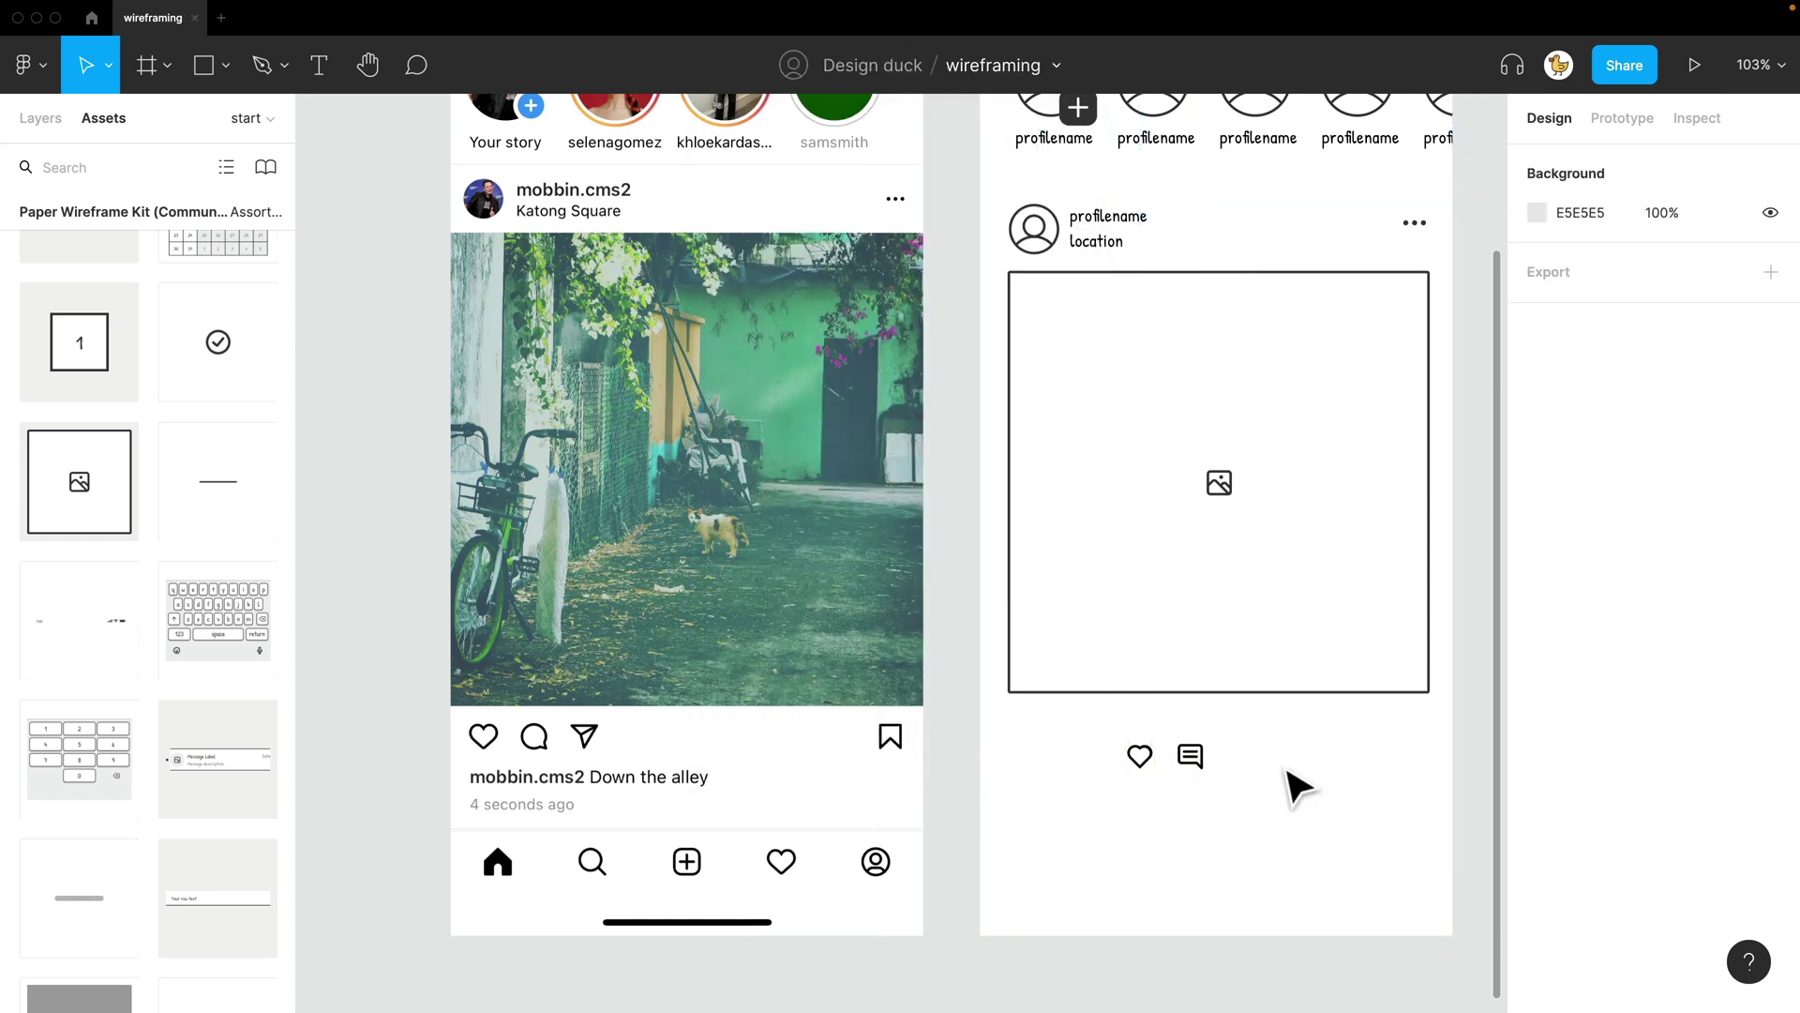
pyautogui.moveTo(1291, 769); pyautogui.dragTo(1190, 848)
# Add the send and bookmark icons and align the action row to the frame edges
pyautogui.hotkey('shift', 'i')
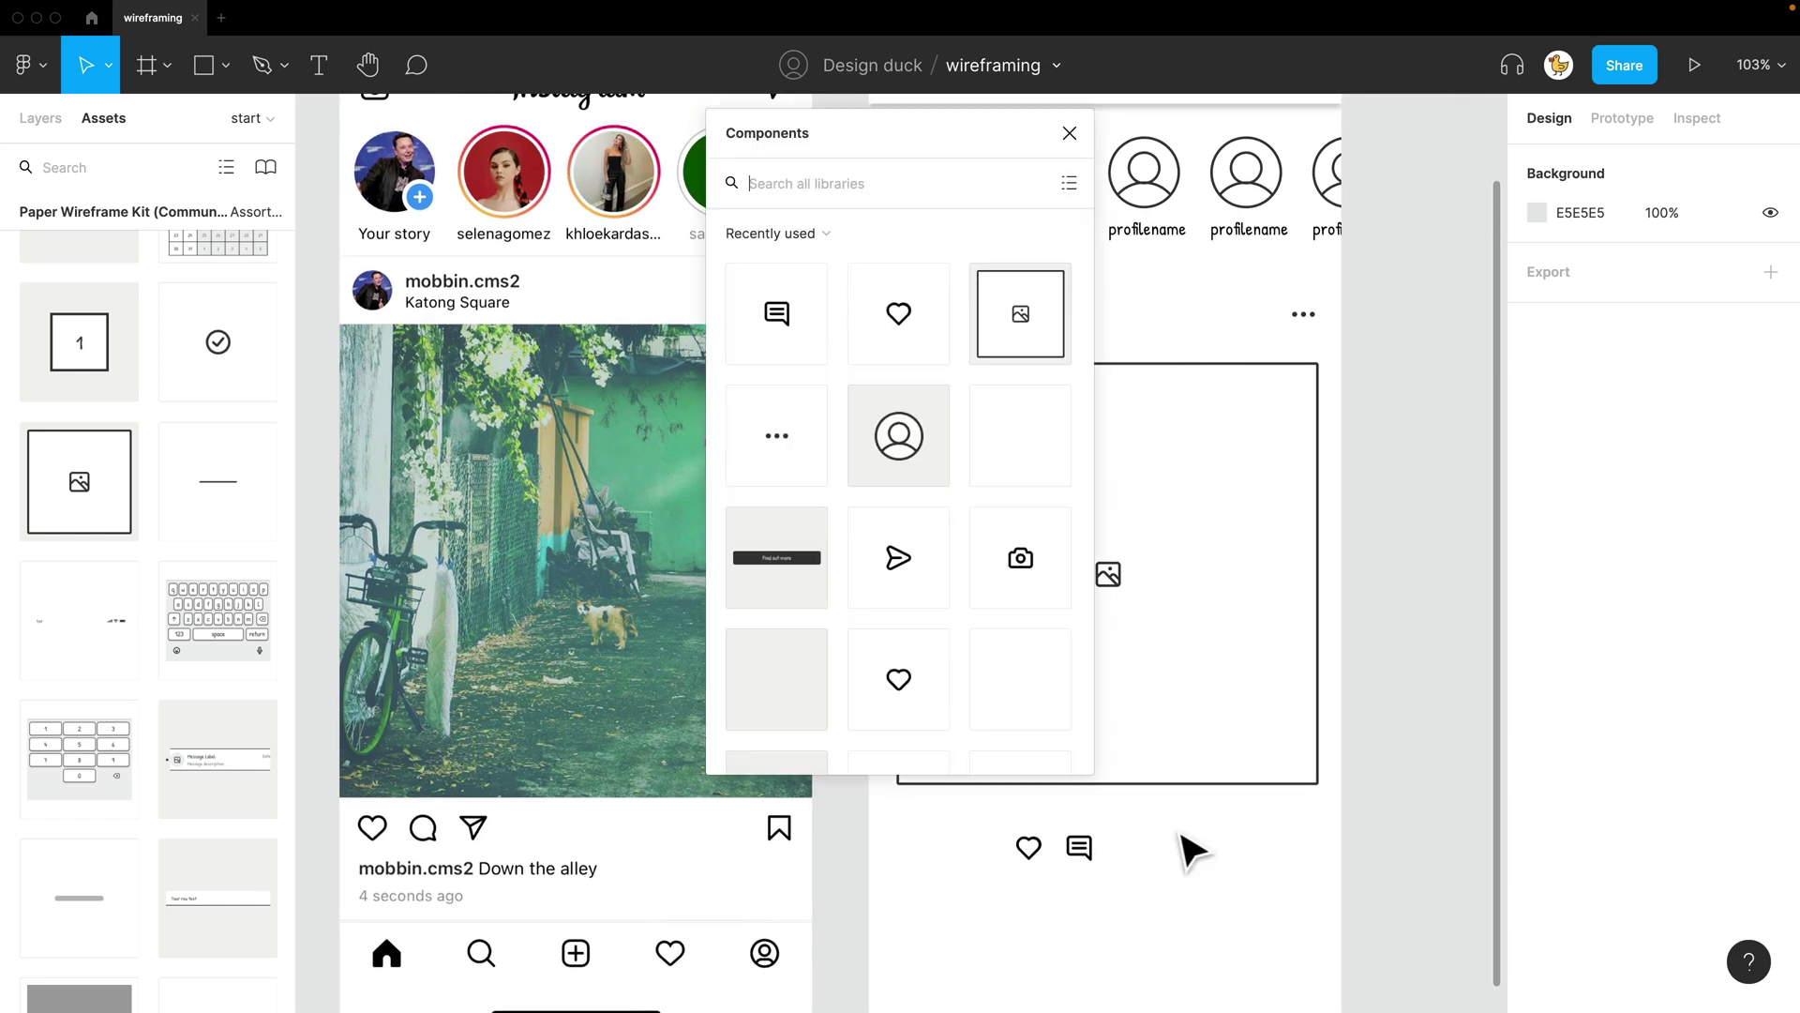
pyautogui.write('message')
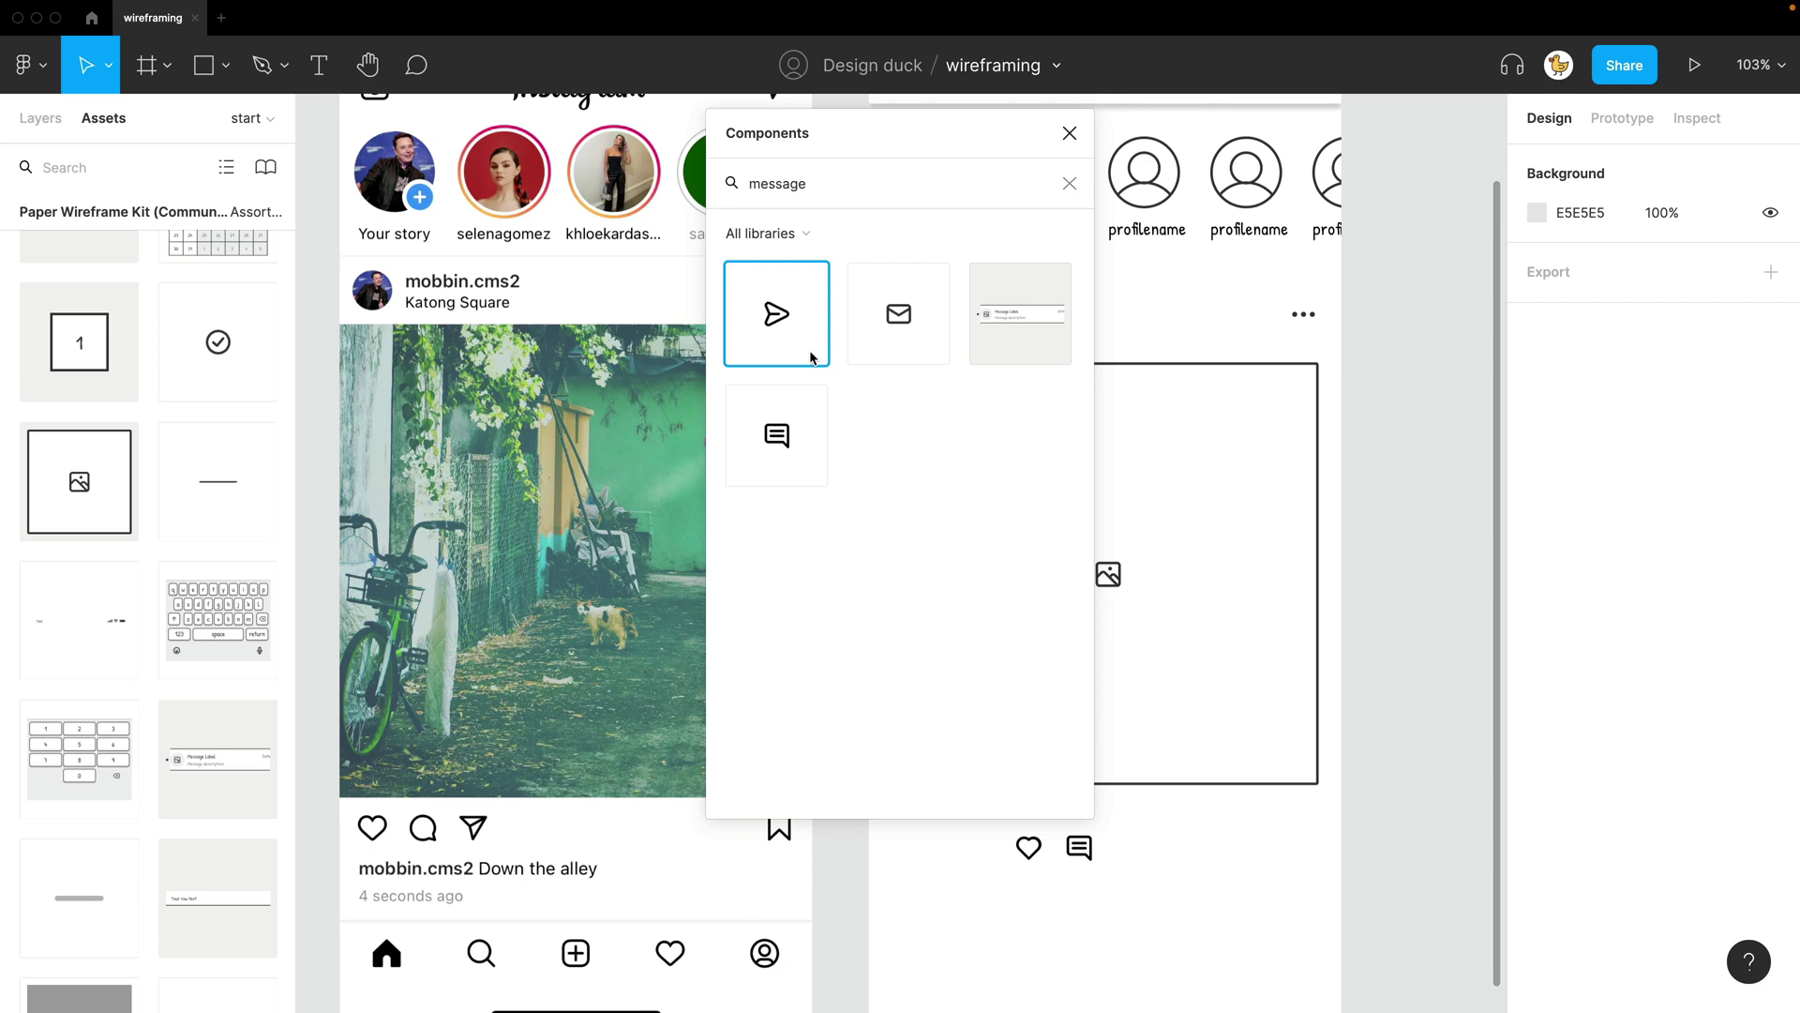
pyautogui.moveTo(776, 313); pyautogui.dragTo(1185, 823)
pyautogui.hotkey('shift', 'i')
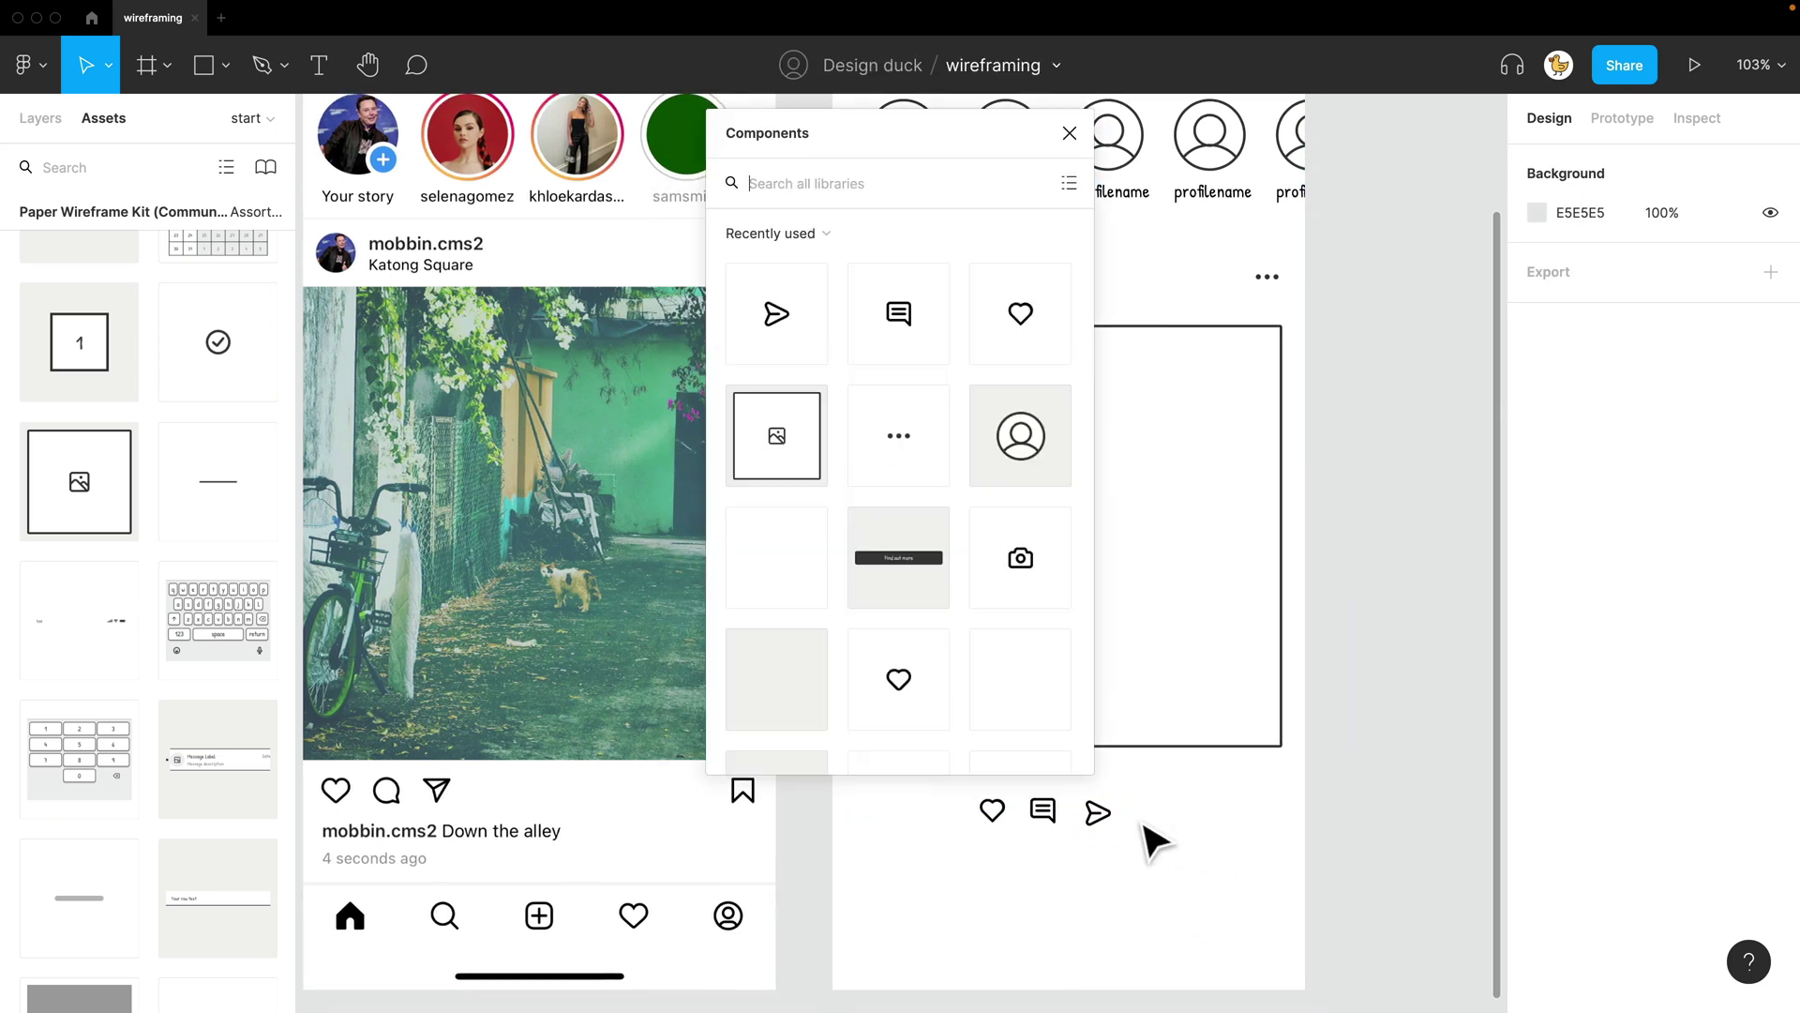
pyautogui.write('bookmark')
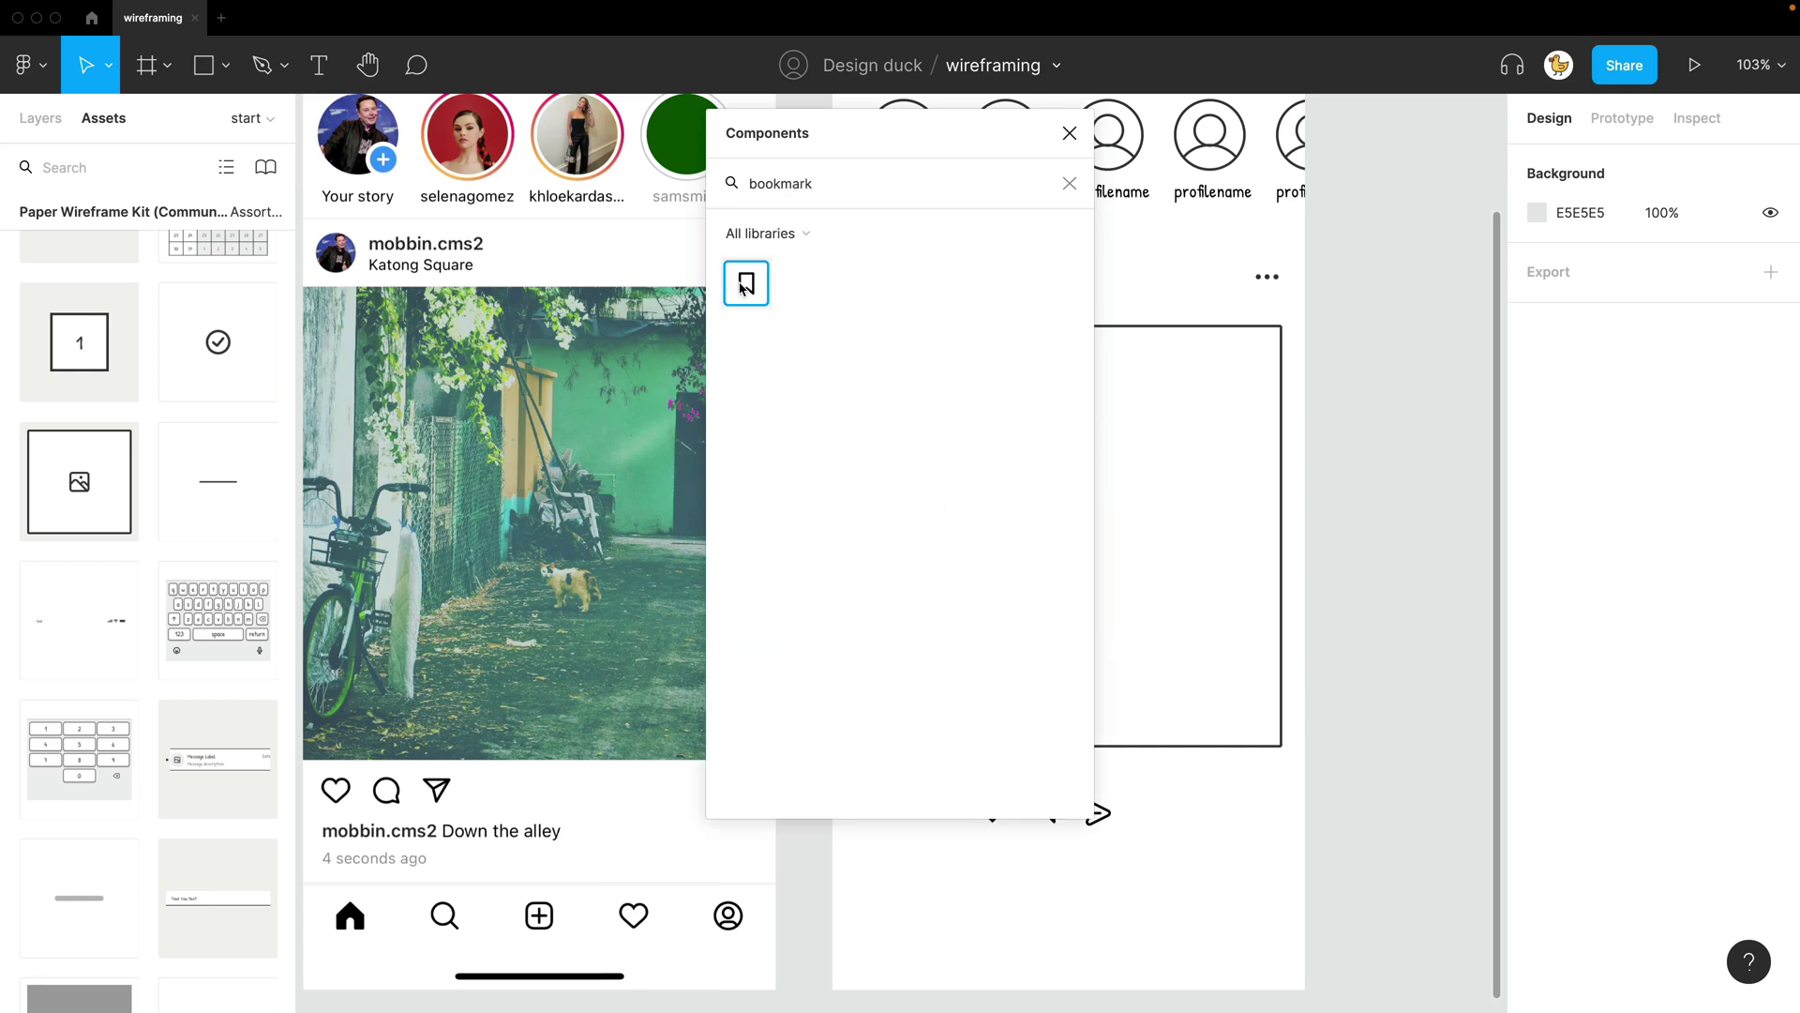
pyautogui.moveTo(1094, 703); pyautogui.dragTo(1258, 809)
pyautogui.moveTo(1188, 884); pyautogui.dragTo(1253, 819)
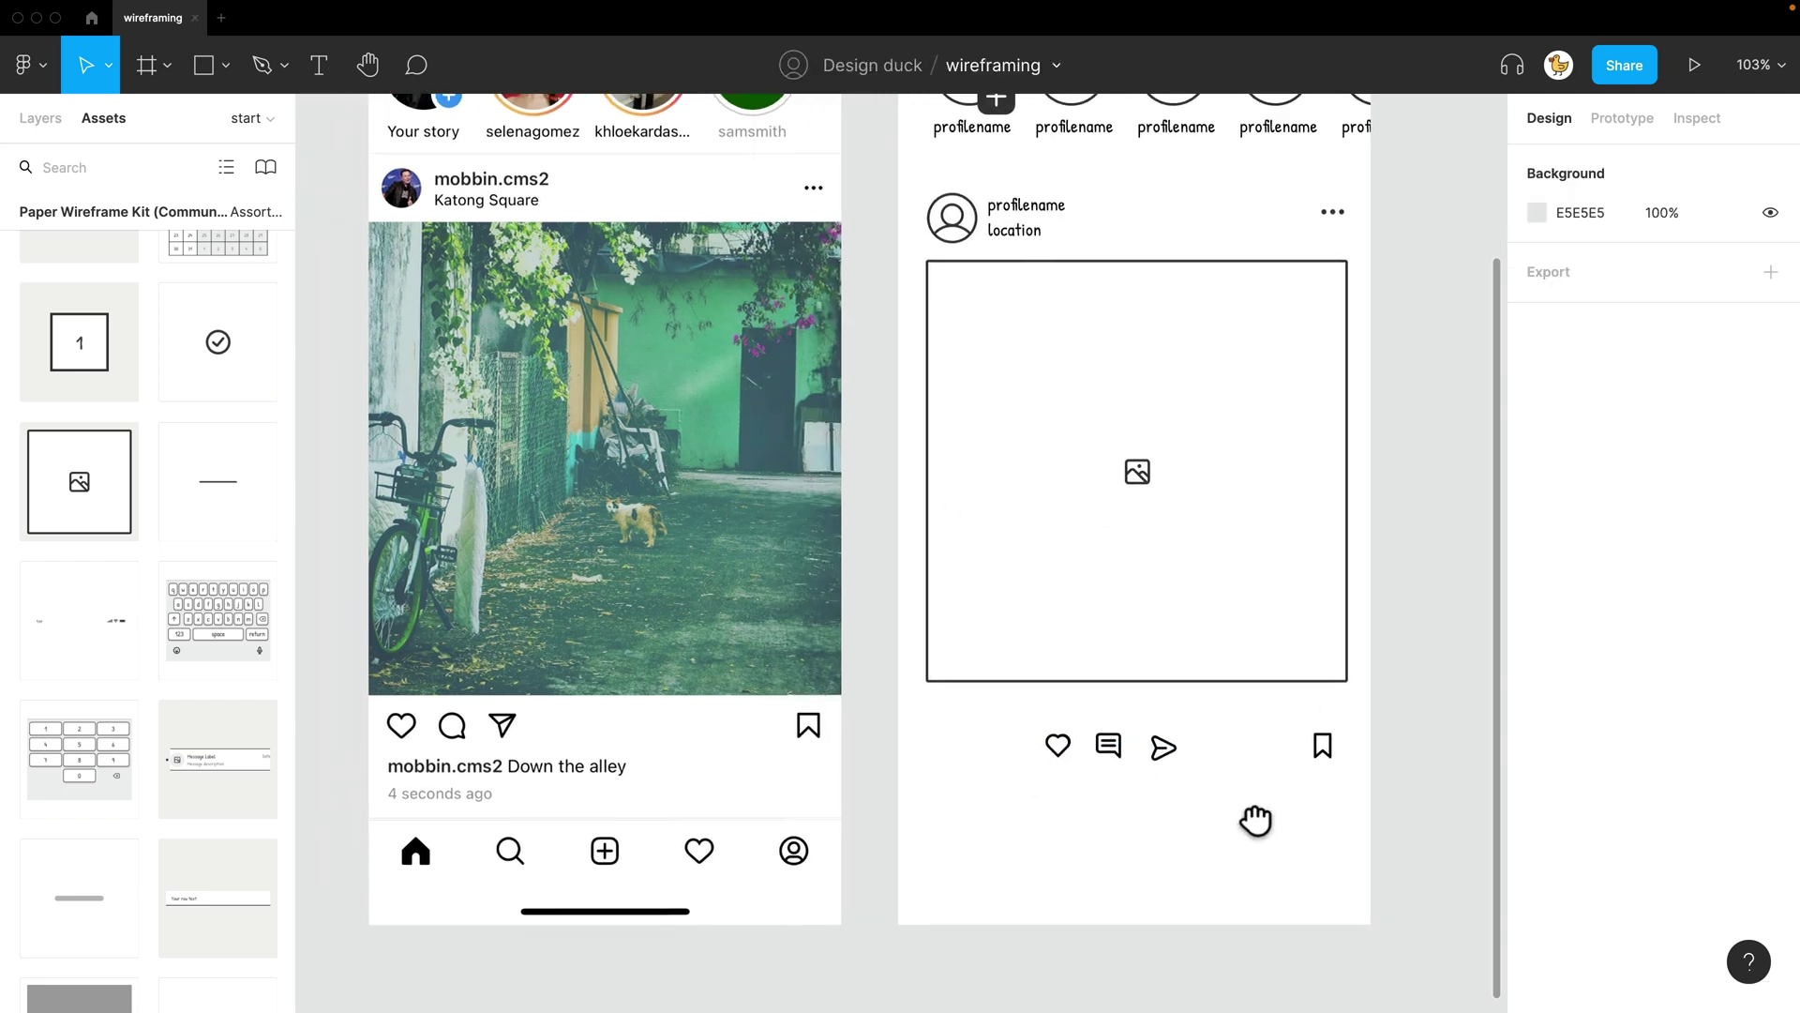
pyautogui.moveTo(1333, 753); pyautogui.dragTo(1337, 730)
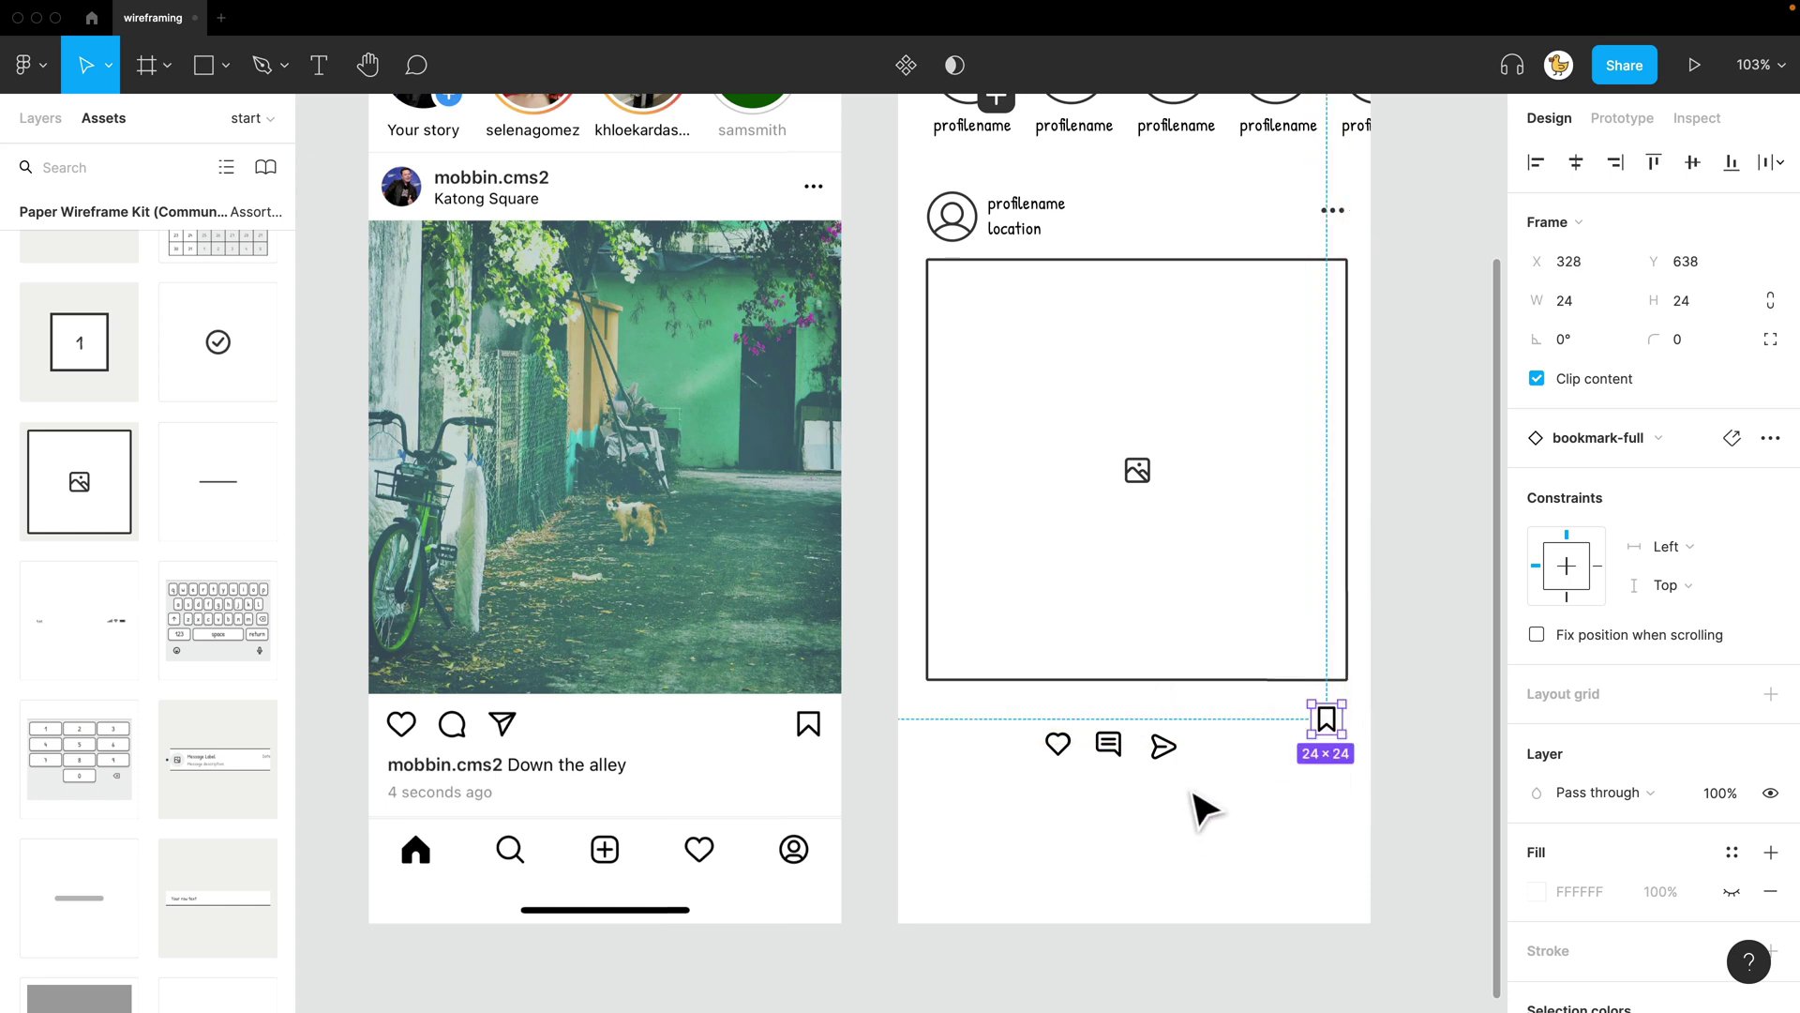
pyautogui.moveTo(1189, 796); pyautogui.dragTo(960, 737)
pyautogui.click(1327, 719)
# Add a '<profilename> <message>' caption line below the icon row, aligned to the left edge
pyautogui.press('Escape')
pyautogui.scroll(-3, 1186, 792)
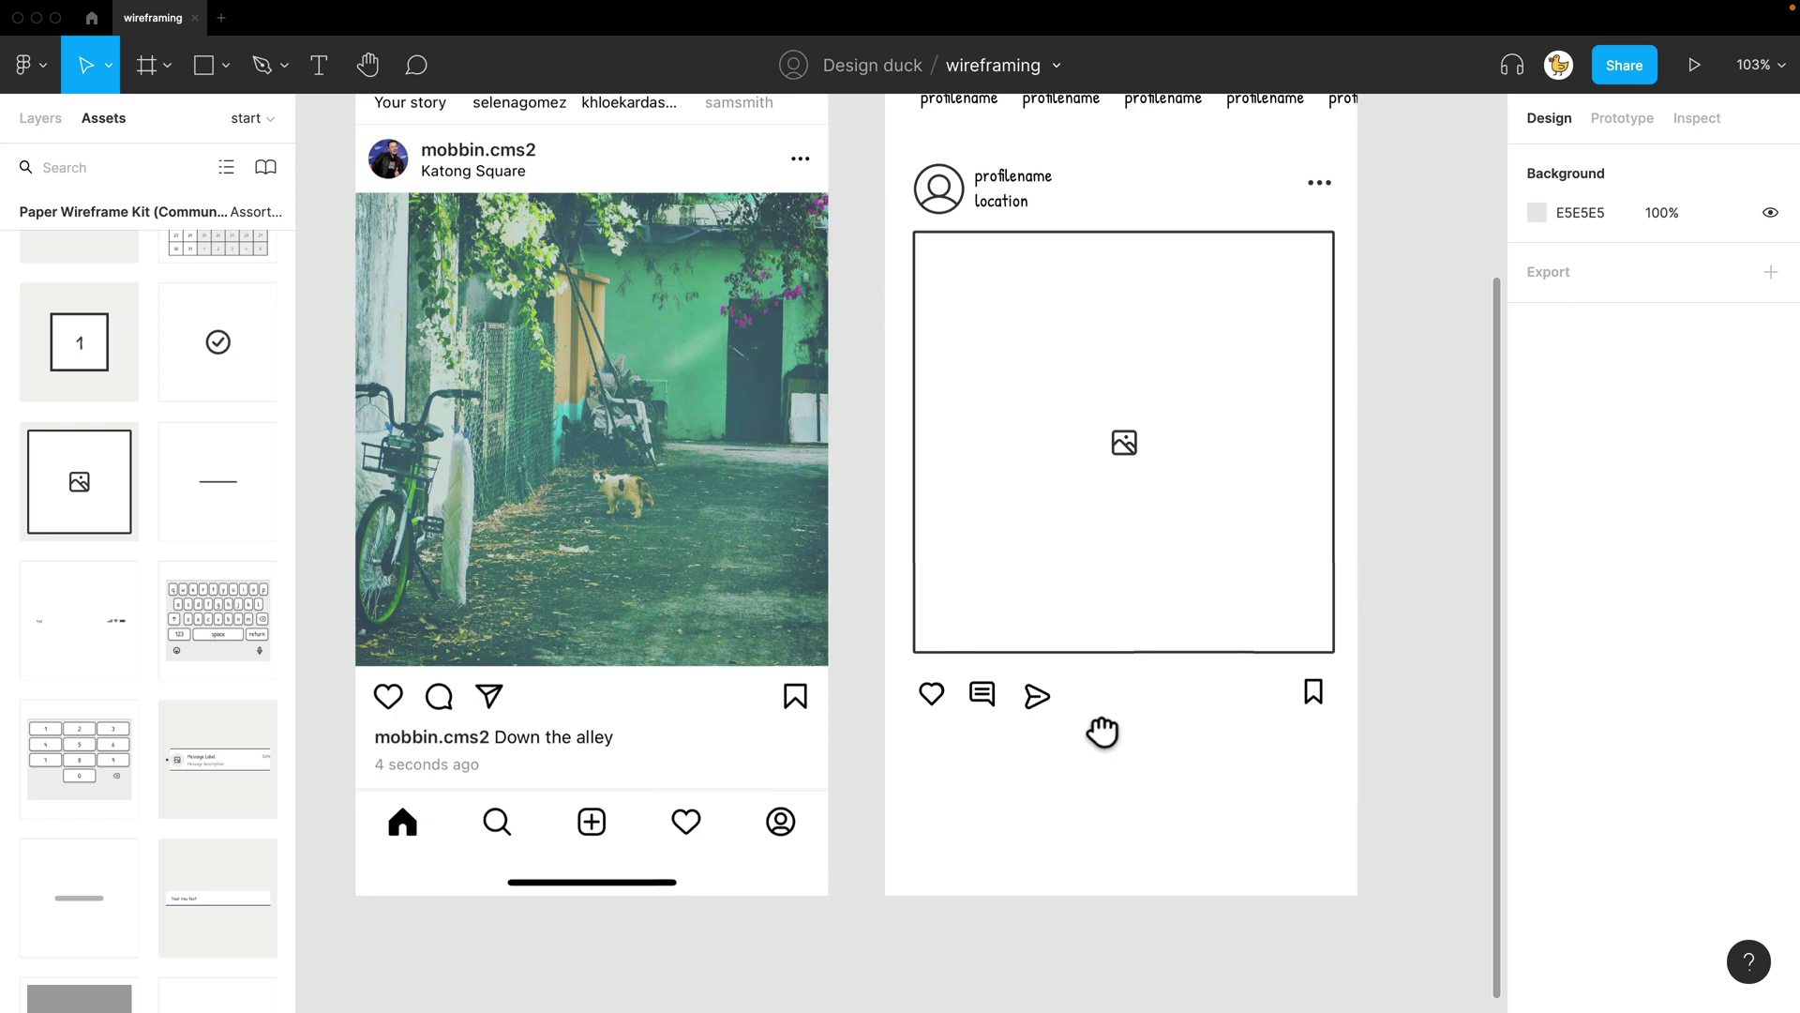
pyautogui.press('t')
pyautogui.click(977, 671)
pyautogui.write('profilename>')
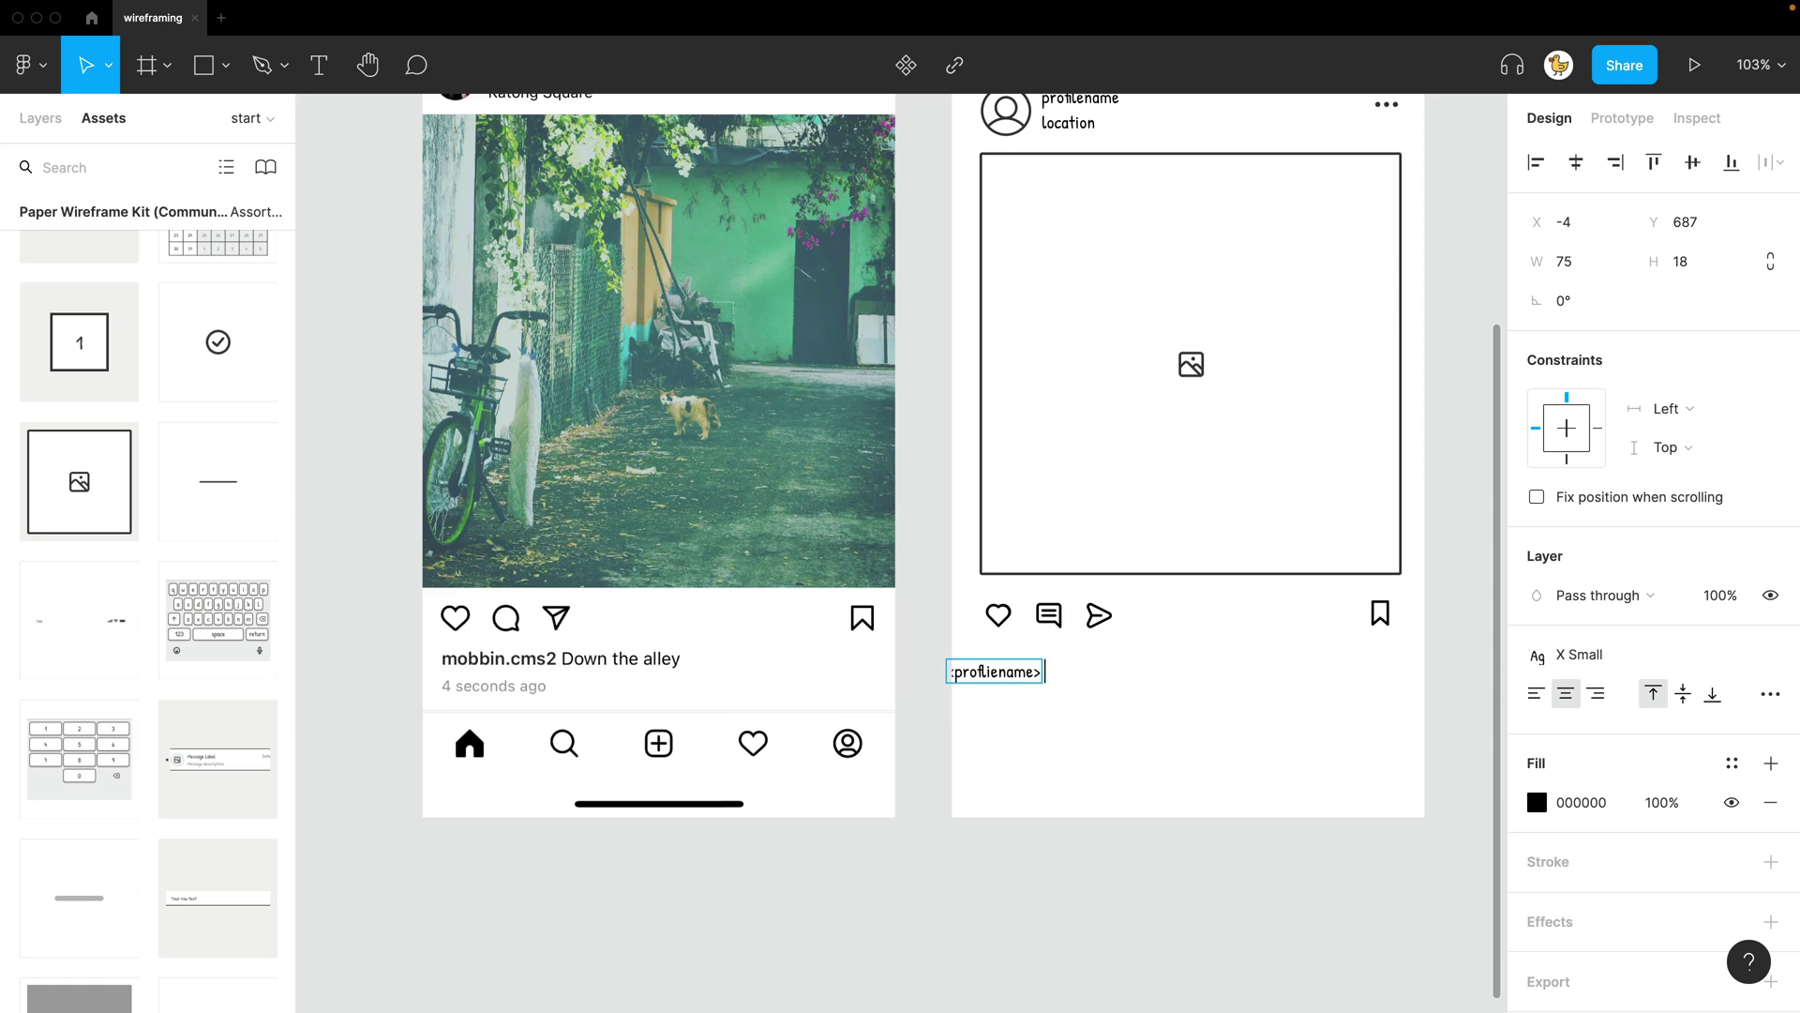
pyautogui.write('<message>')
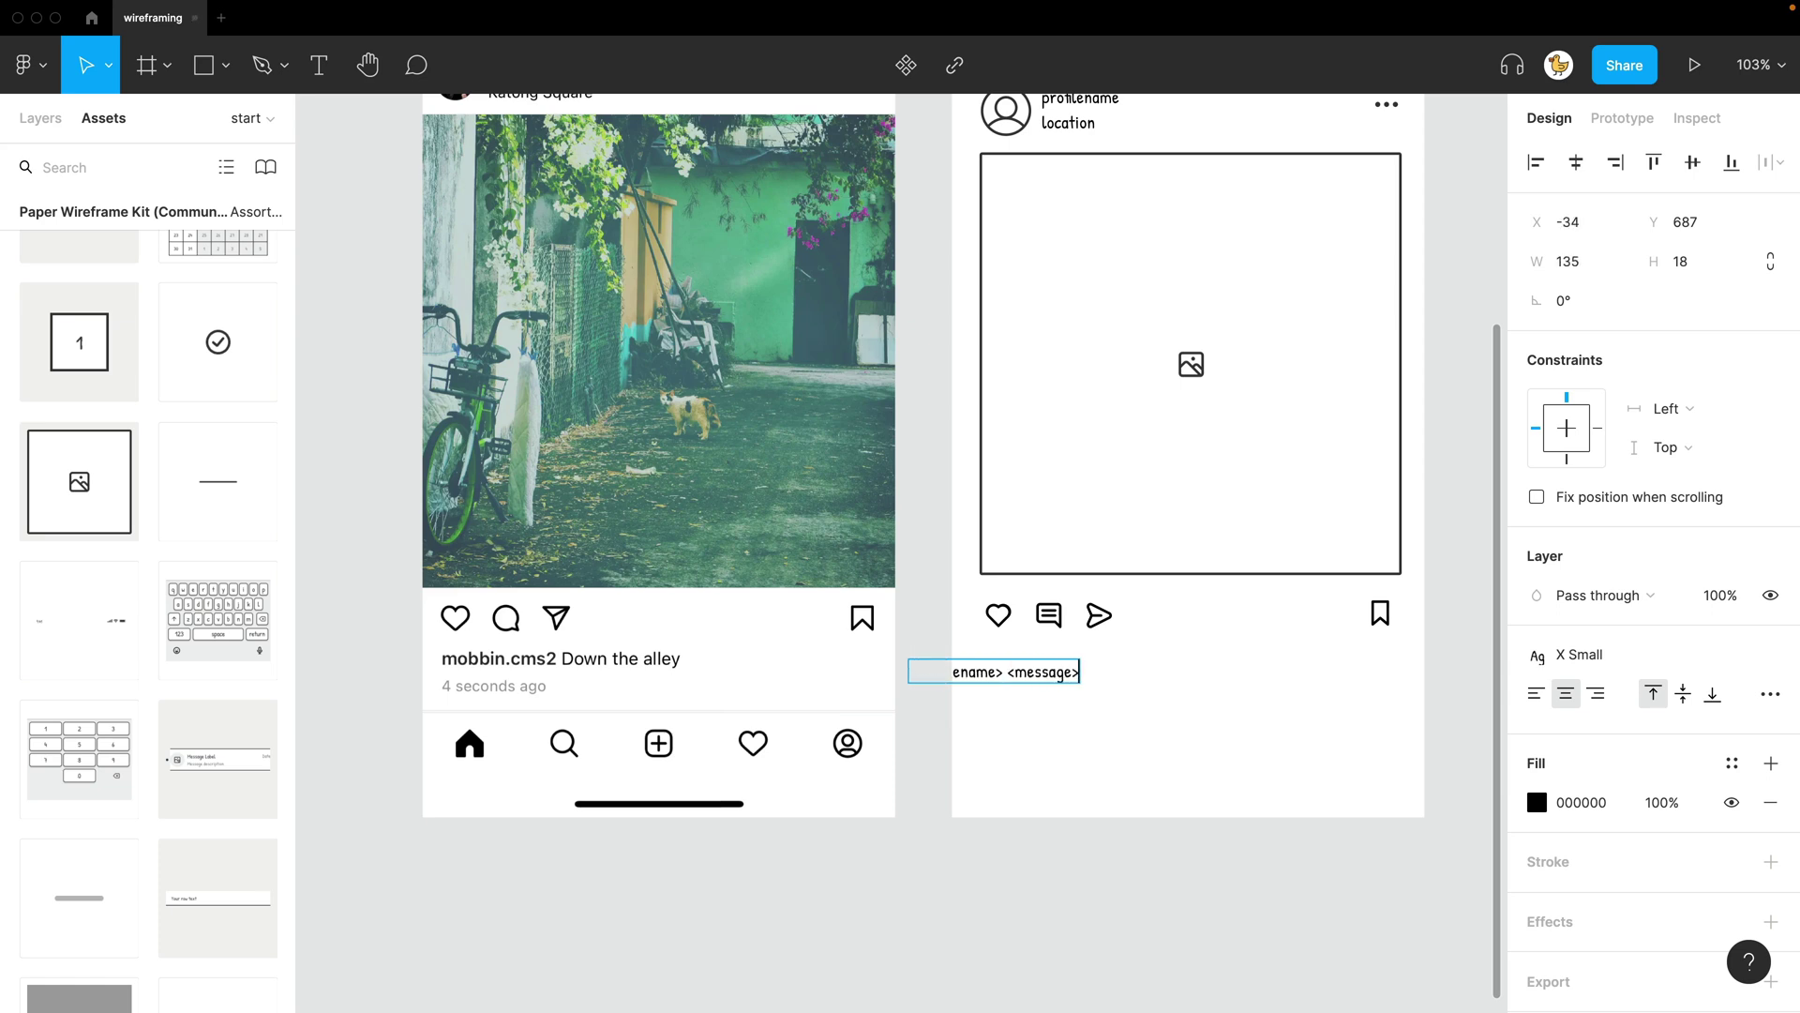
pyautogui.press('Escape')
pyautogui.moveTo(1037, 680)
pyautogui.mouseDown()
pyautogui.moveTo(1121, 675)
pyautogui.moveTo(1053, 684)
pyautogui.mouseUp()
# Duplicate the caption as a 'posted time' line and tighten its spacing beneath it
pyautogui.click(1078, 684)
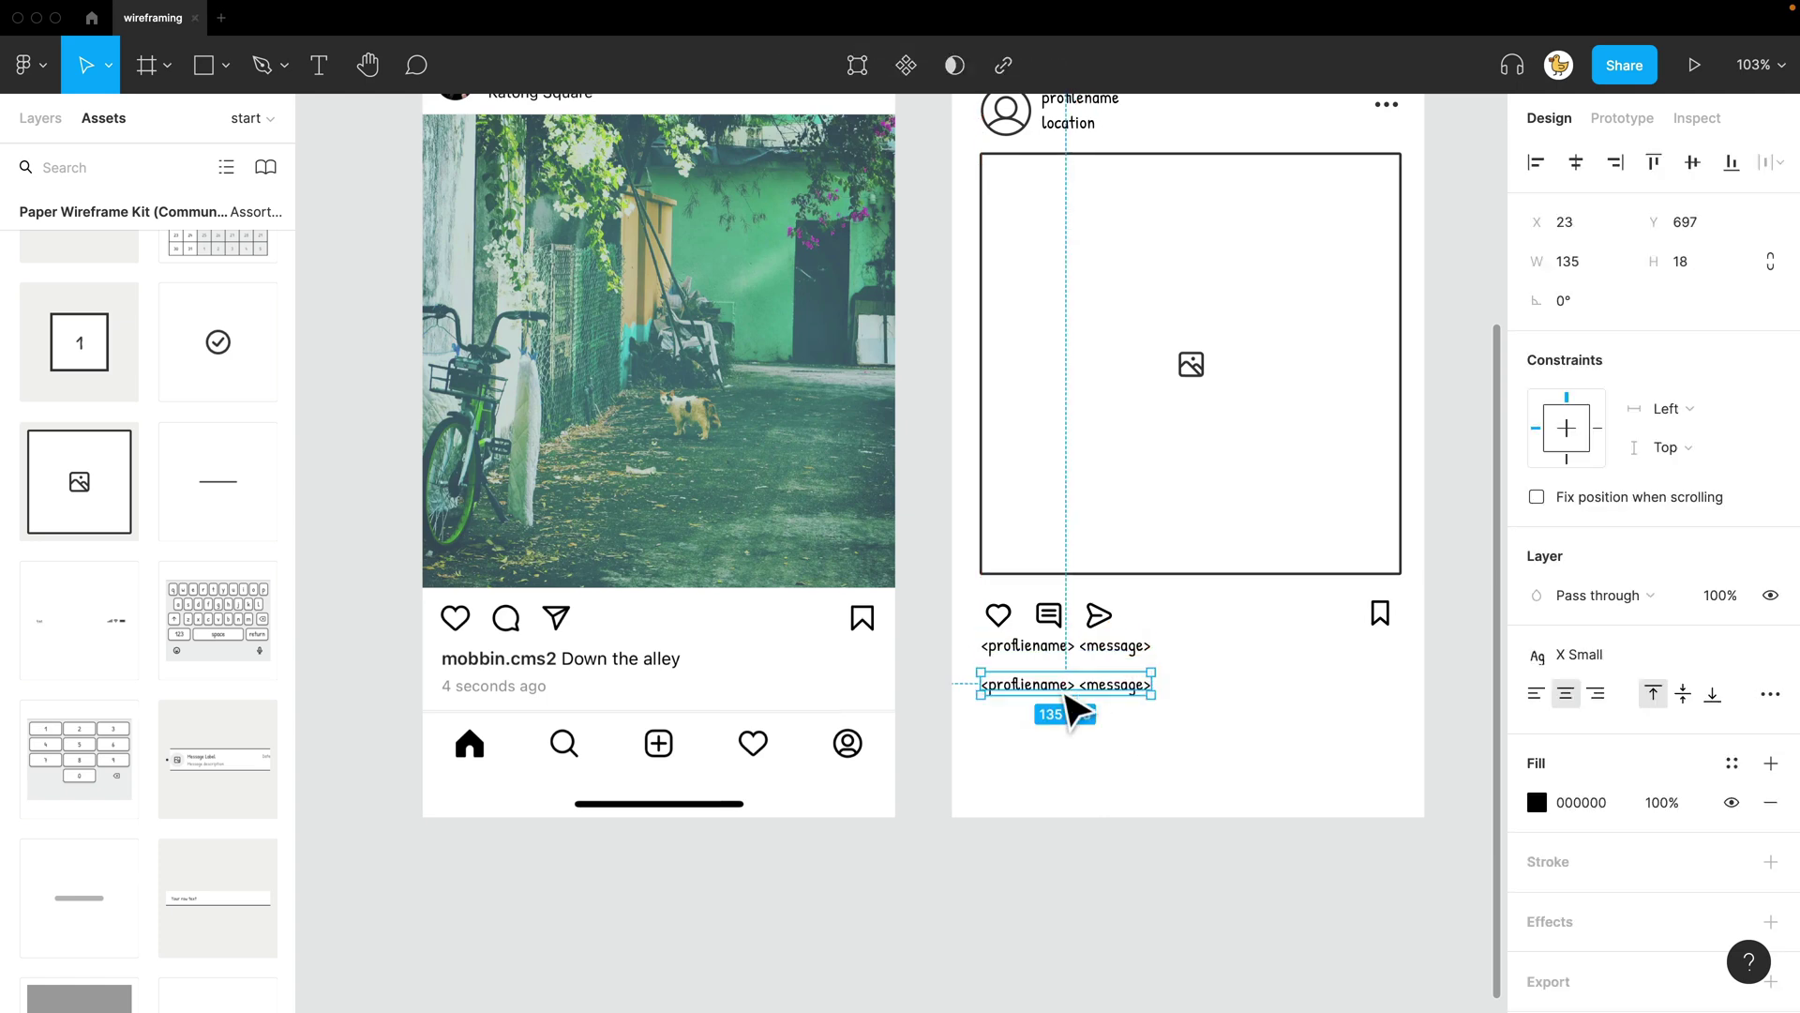
pyautogui.doubleClick(1051, 685)
pyautogui.write('po')
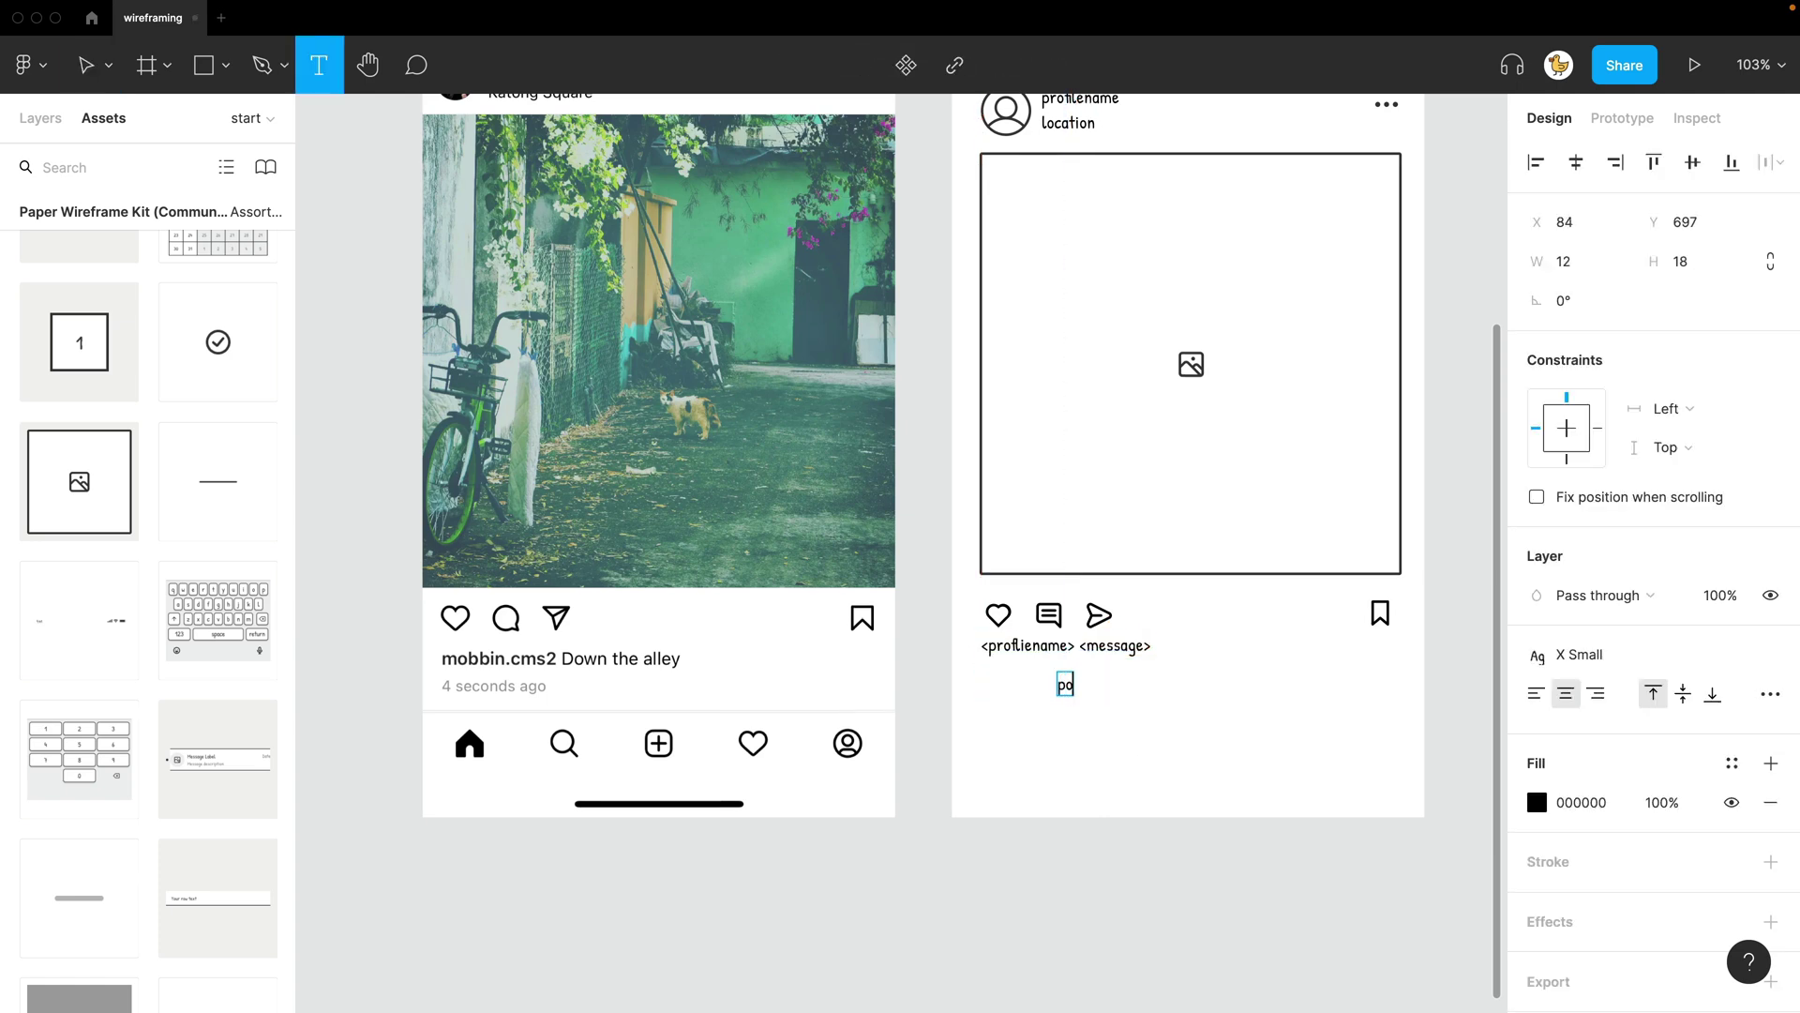
pyautogui.write('sted time')
pyautogui.press('Escape')
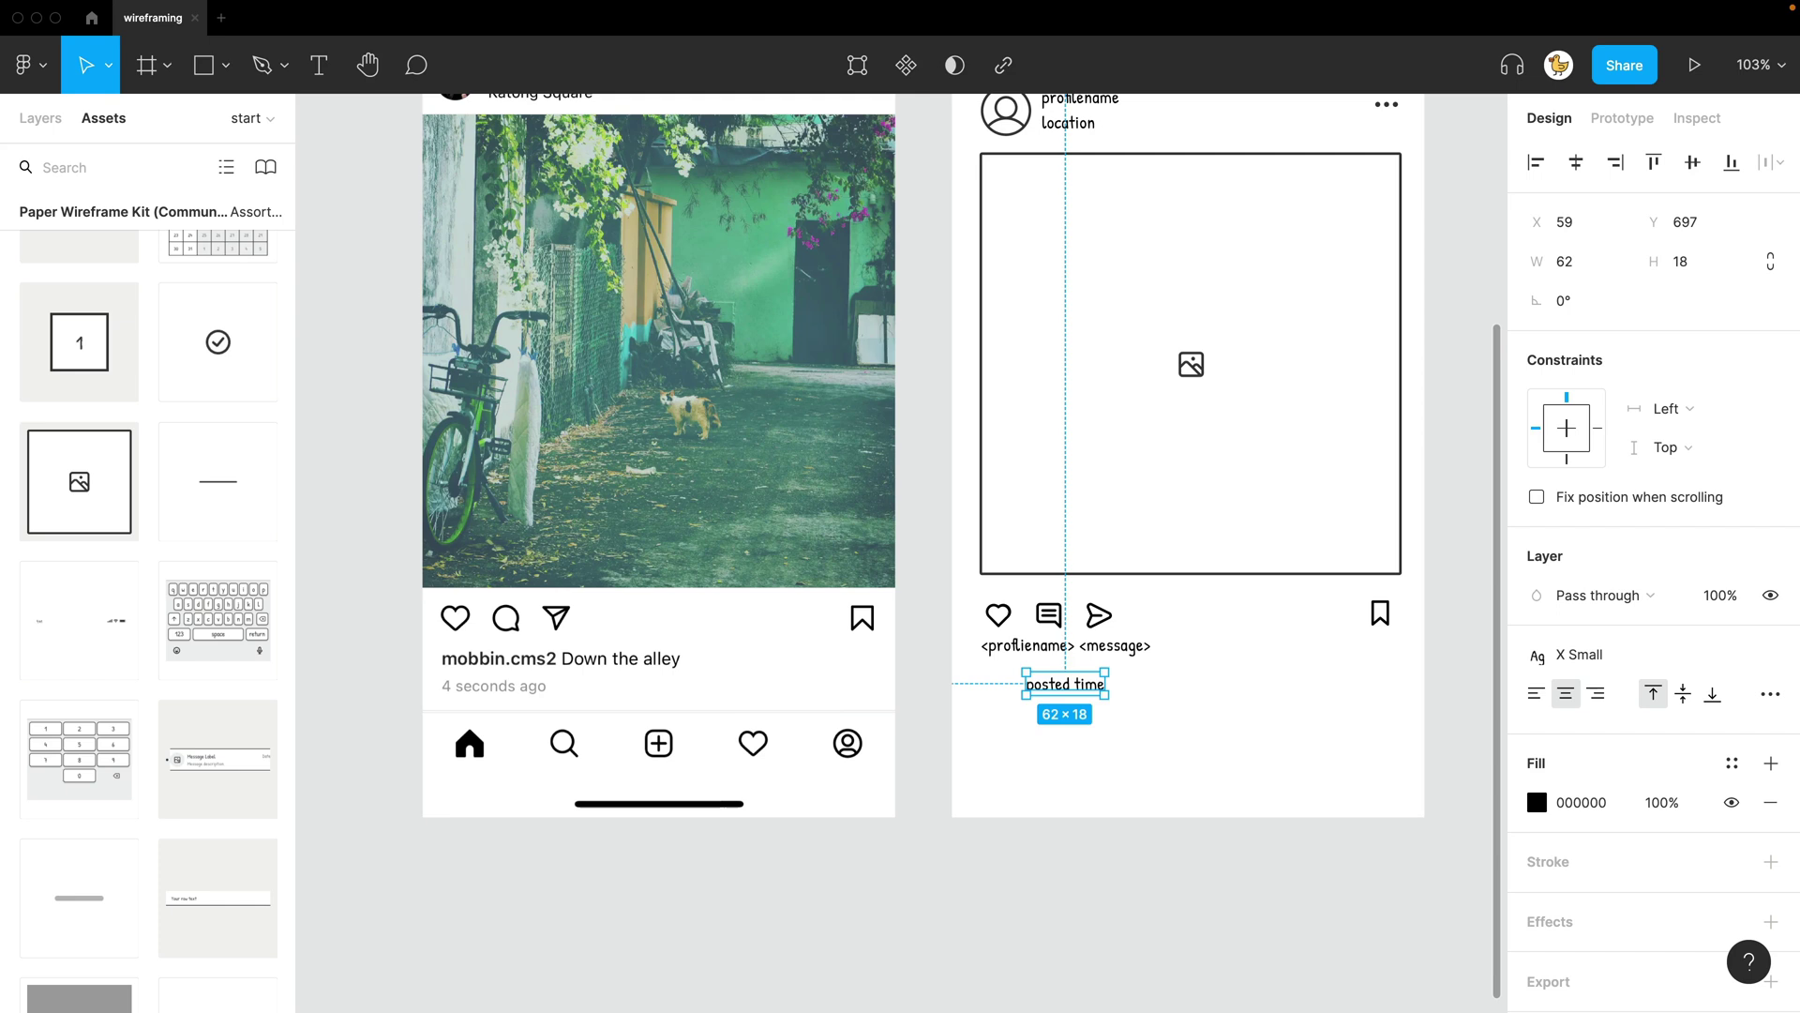
pyautogui.click(1064, 755)
pyautogui.click(1041, 690)
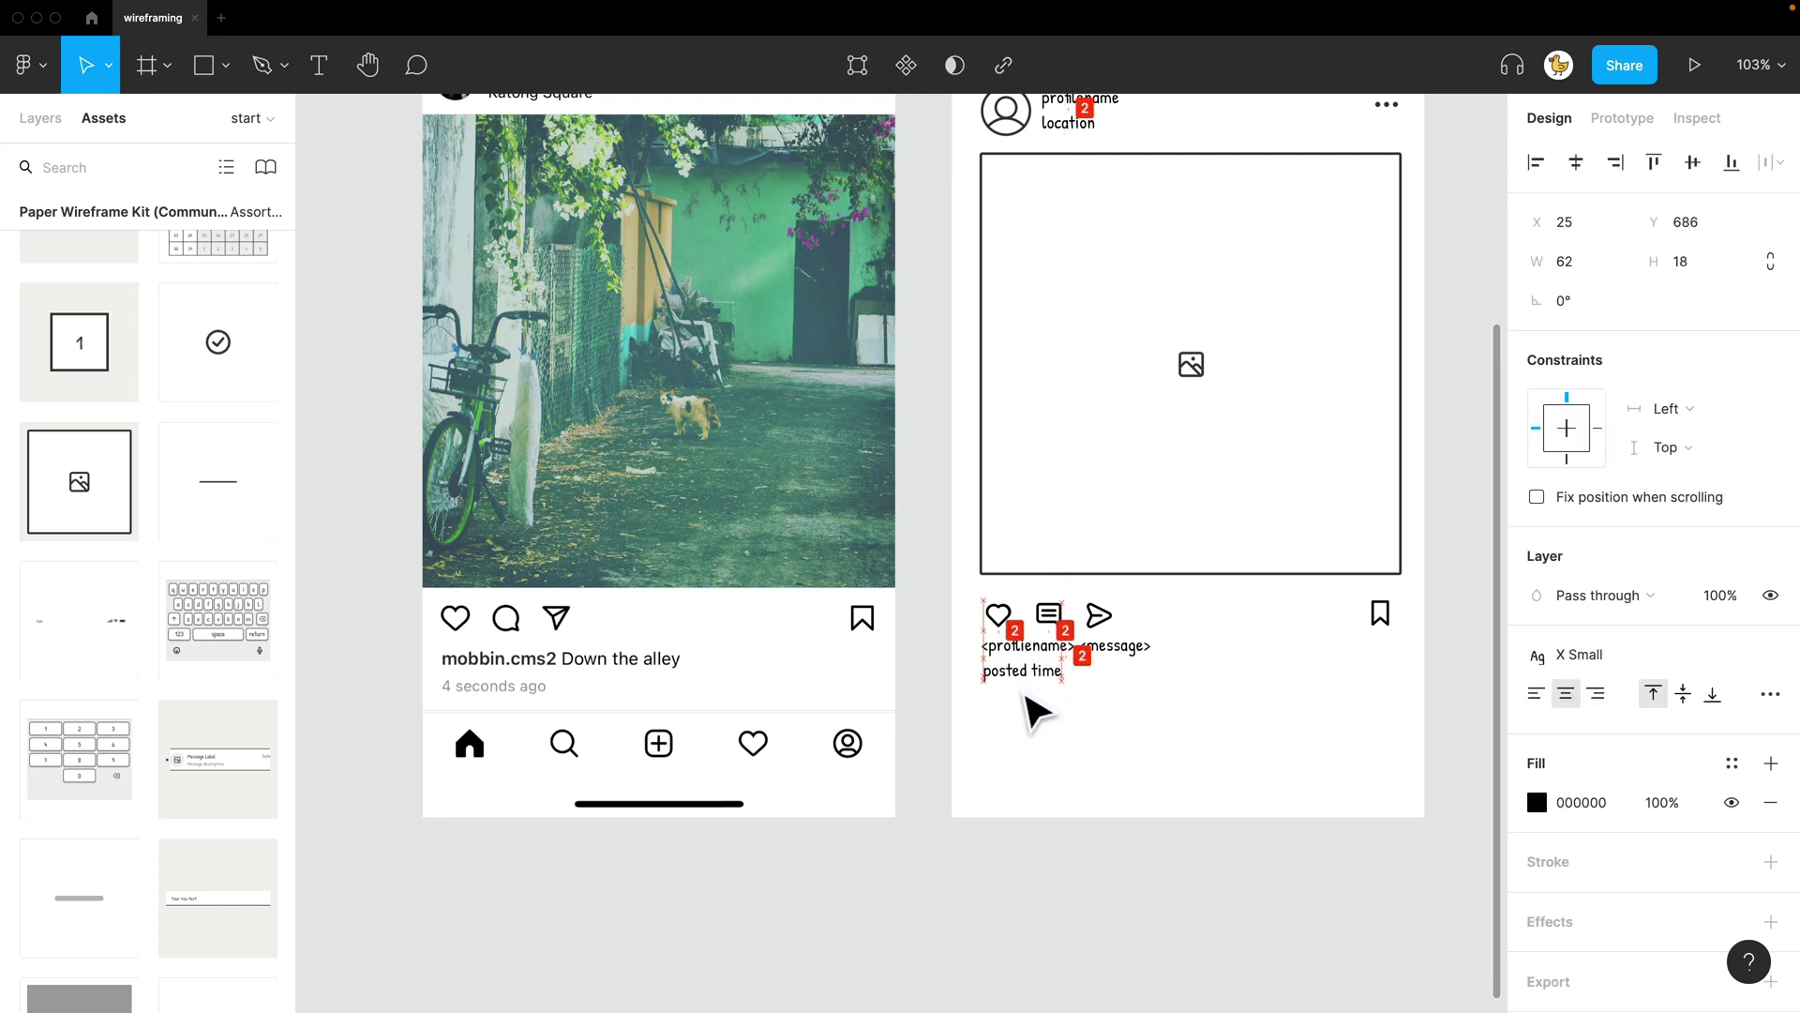
pyautogui.moveTo(1161, 727); pyautogui.dragTo(1139, 825)
pyautogui.hscroll(3, 1149, 814)
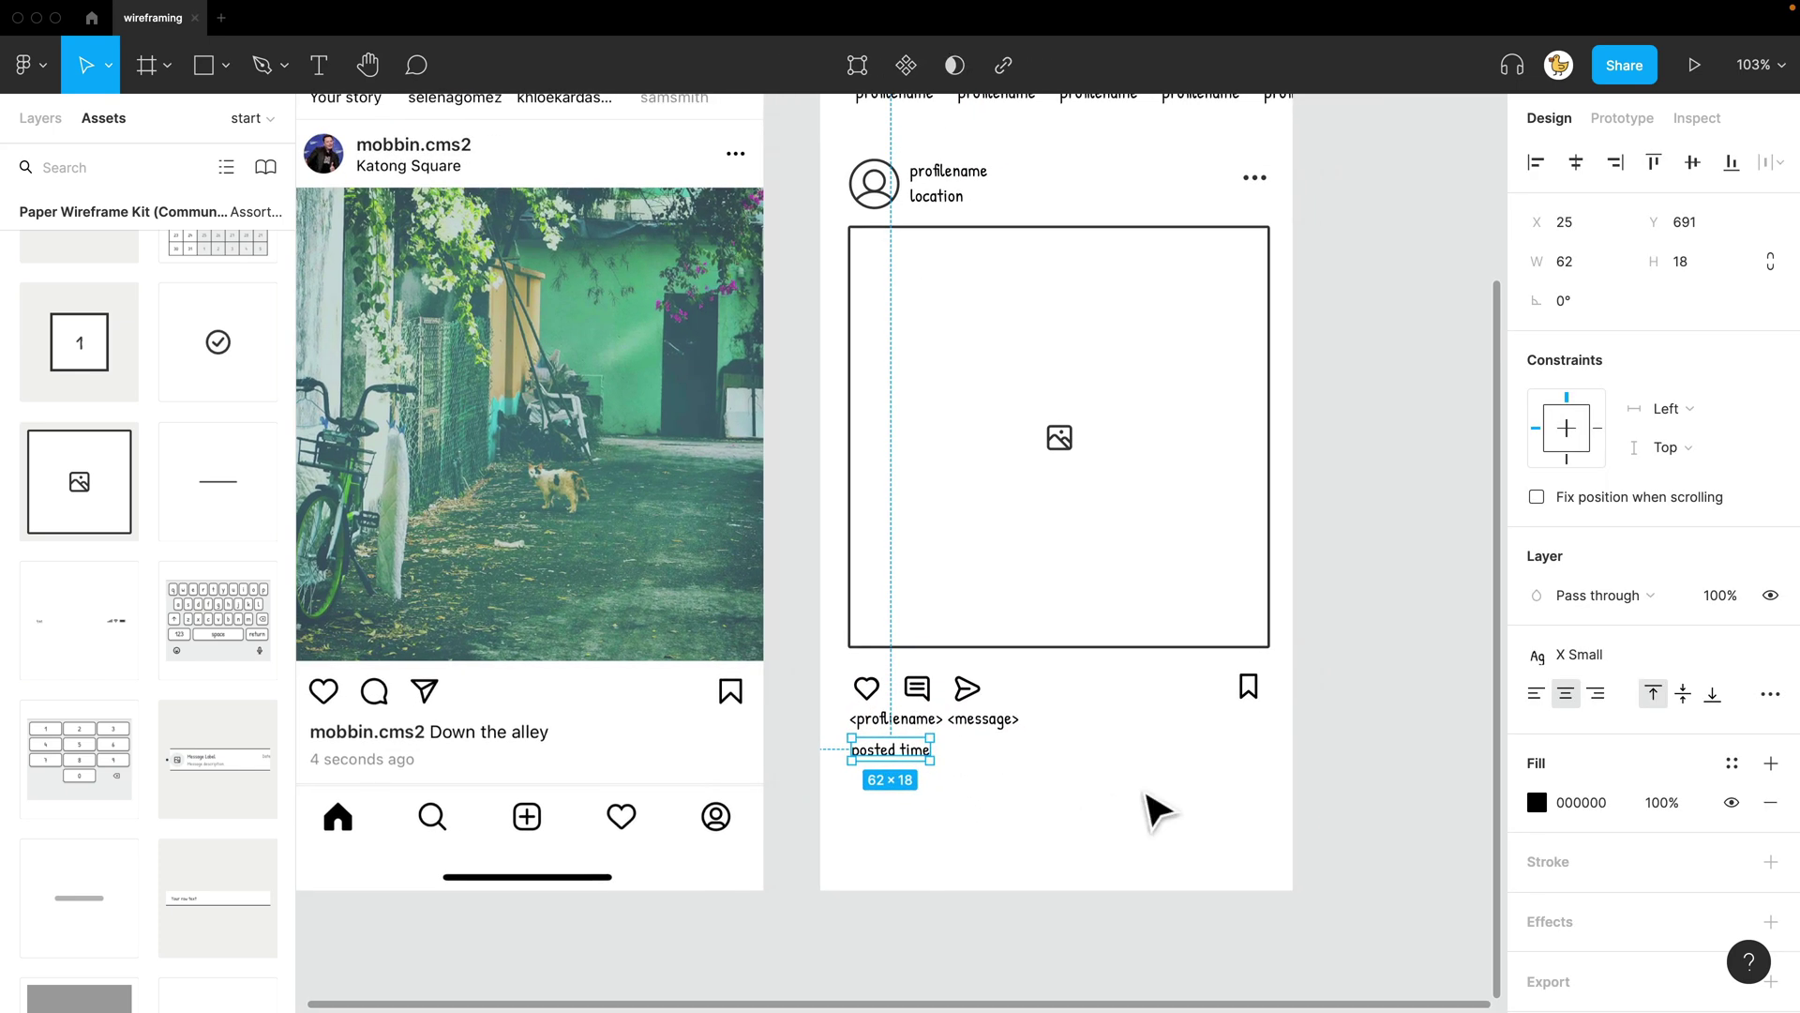
pyautogui.click(1153, 803)
pyautogui.scroll(2, 1153, 804)
# Select all post elements and turn them into a reusable component
pyautogui.moveTo(1263, 821); pyautogui.dragTo(856, 249)
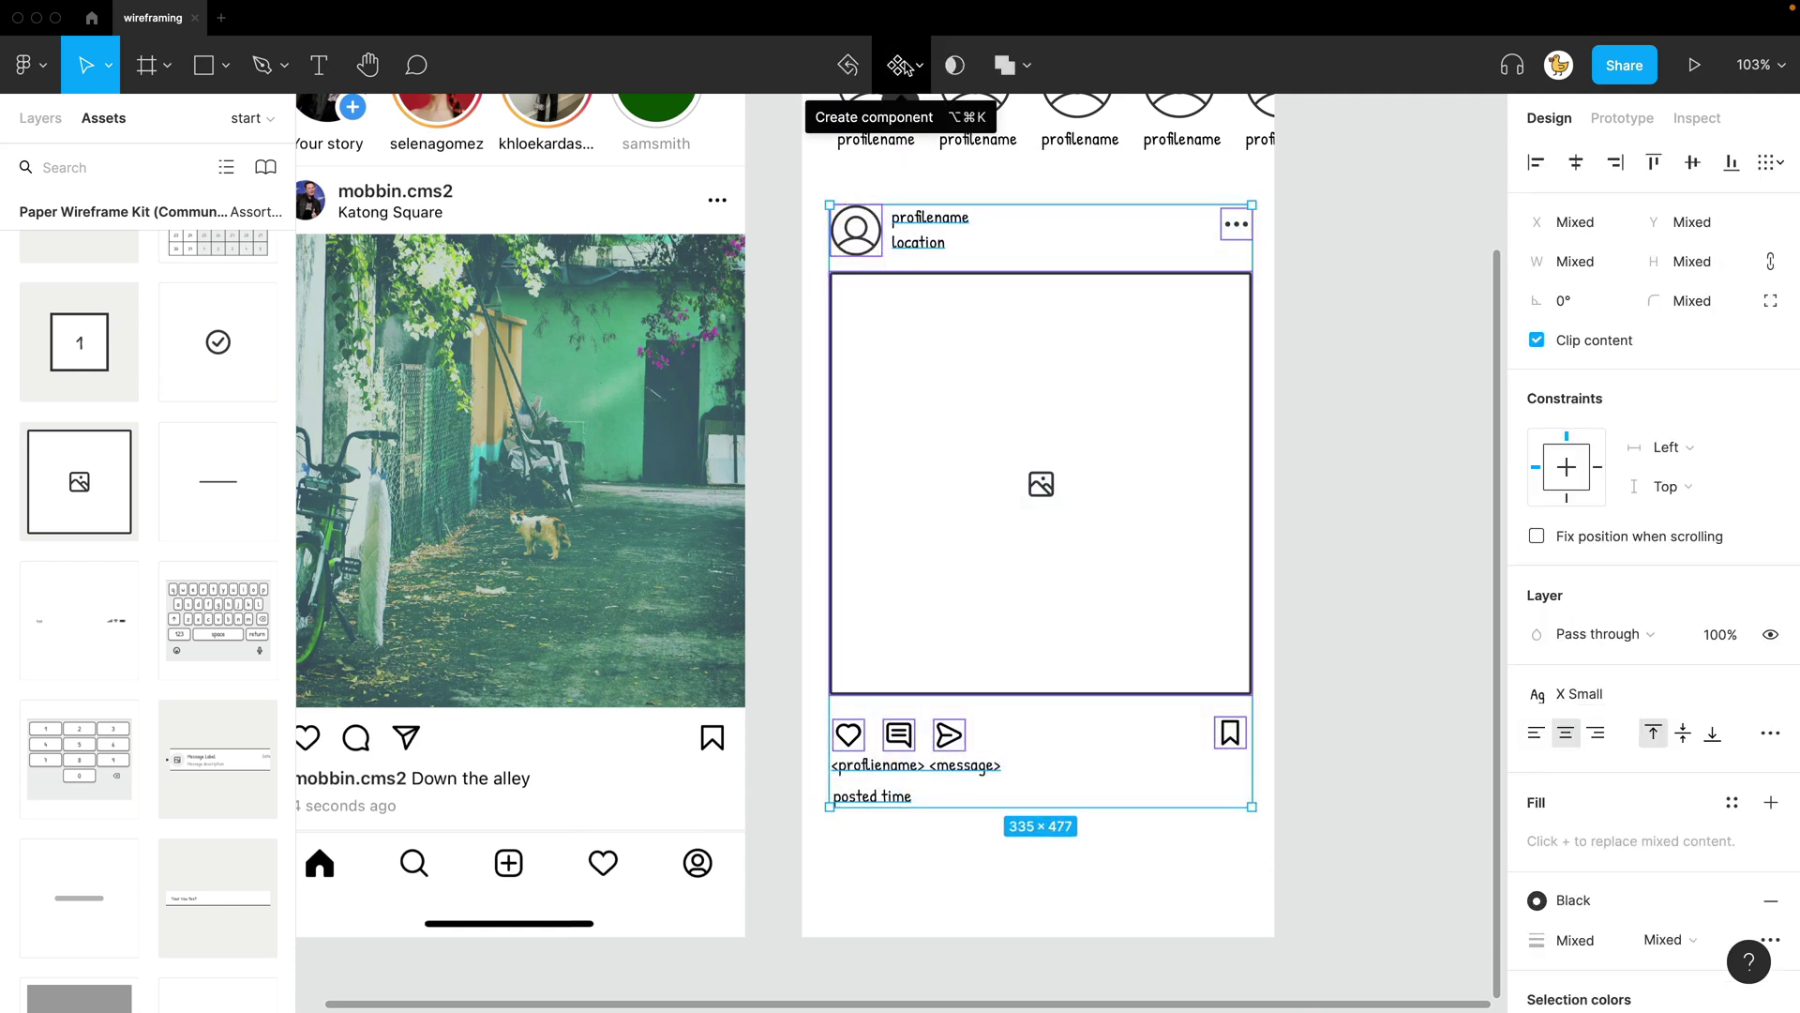
pyautogui.click(900, 66)
pyautogui.click(1322, 473)
pyautogui.scroll(-3, 1266, 459)
pyautogui.hscroll(-3, 1266, 458)
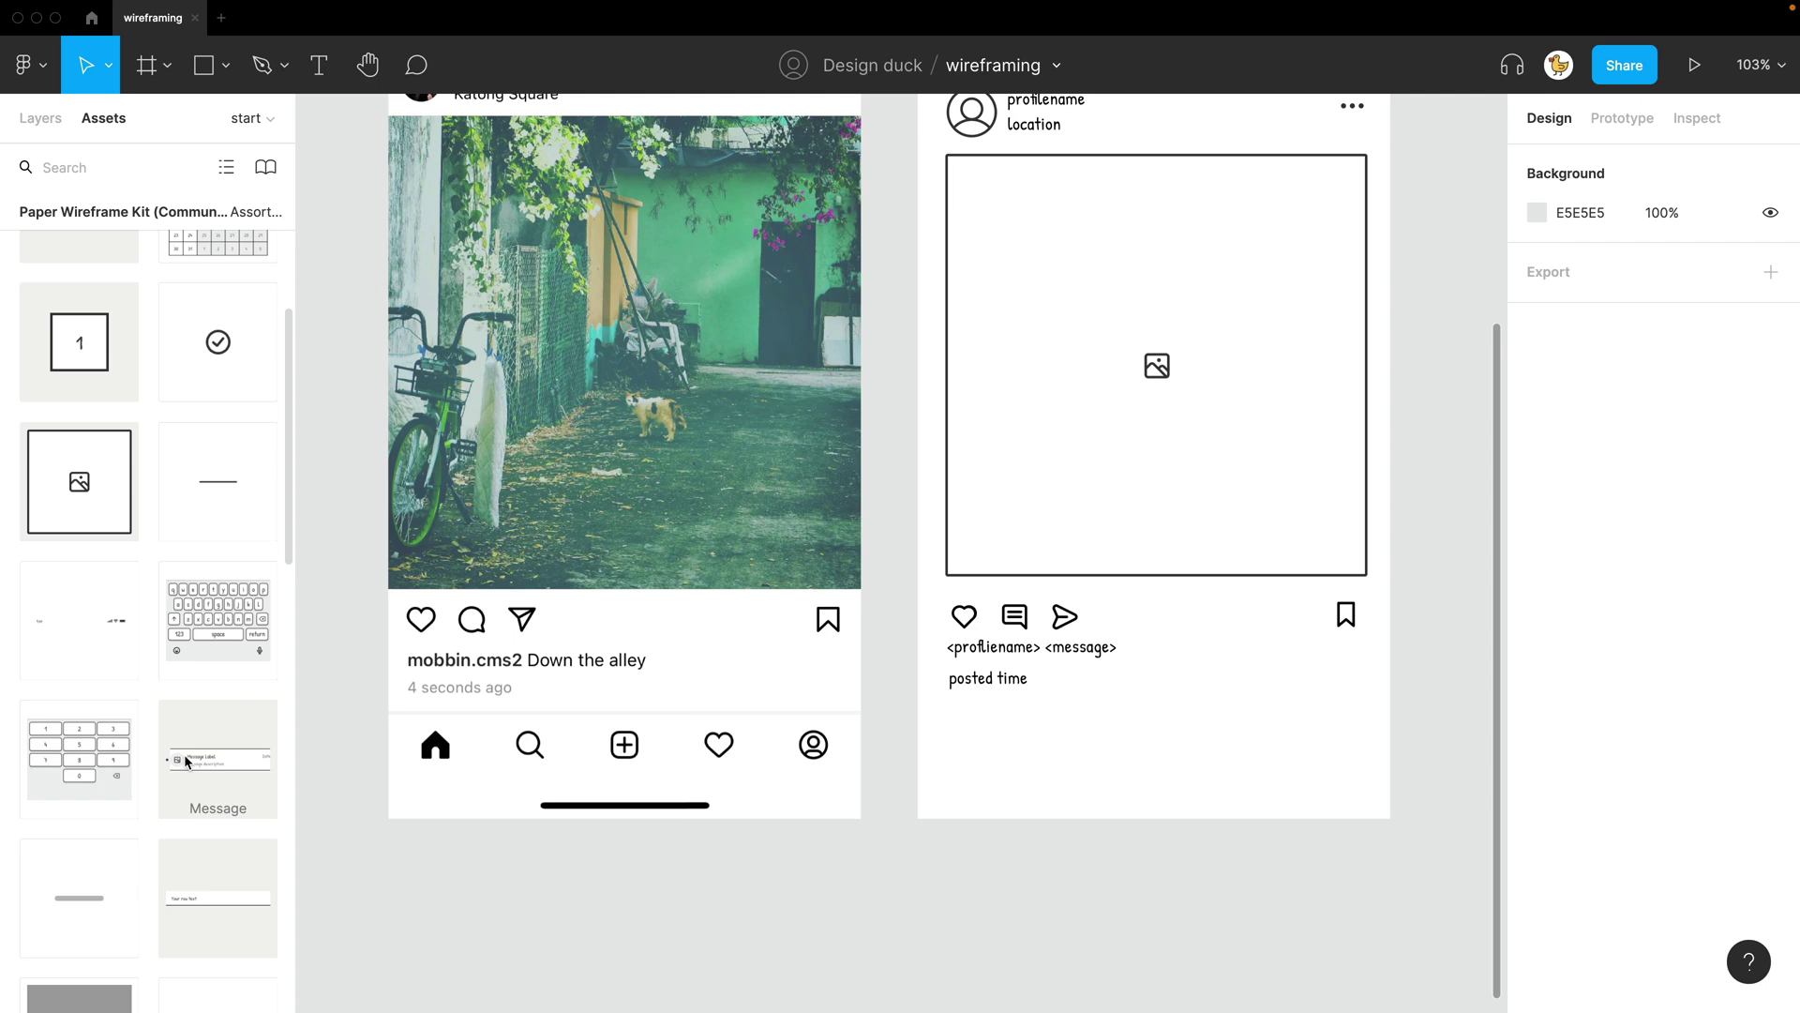
# Place a tab bar along the bottom of the right wireframe
pyautogui.scroll(-15, 186, 760)
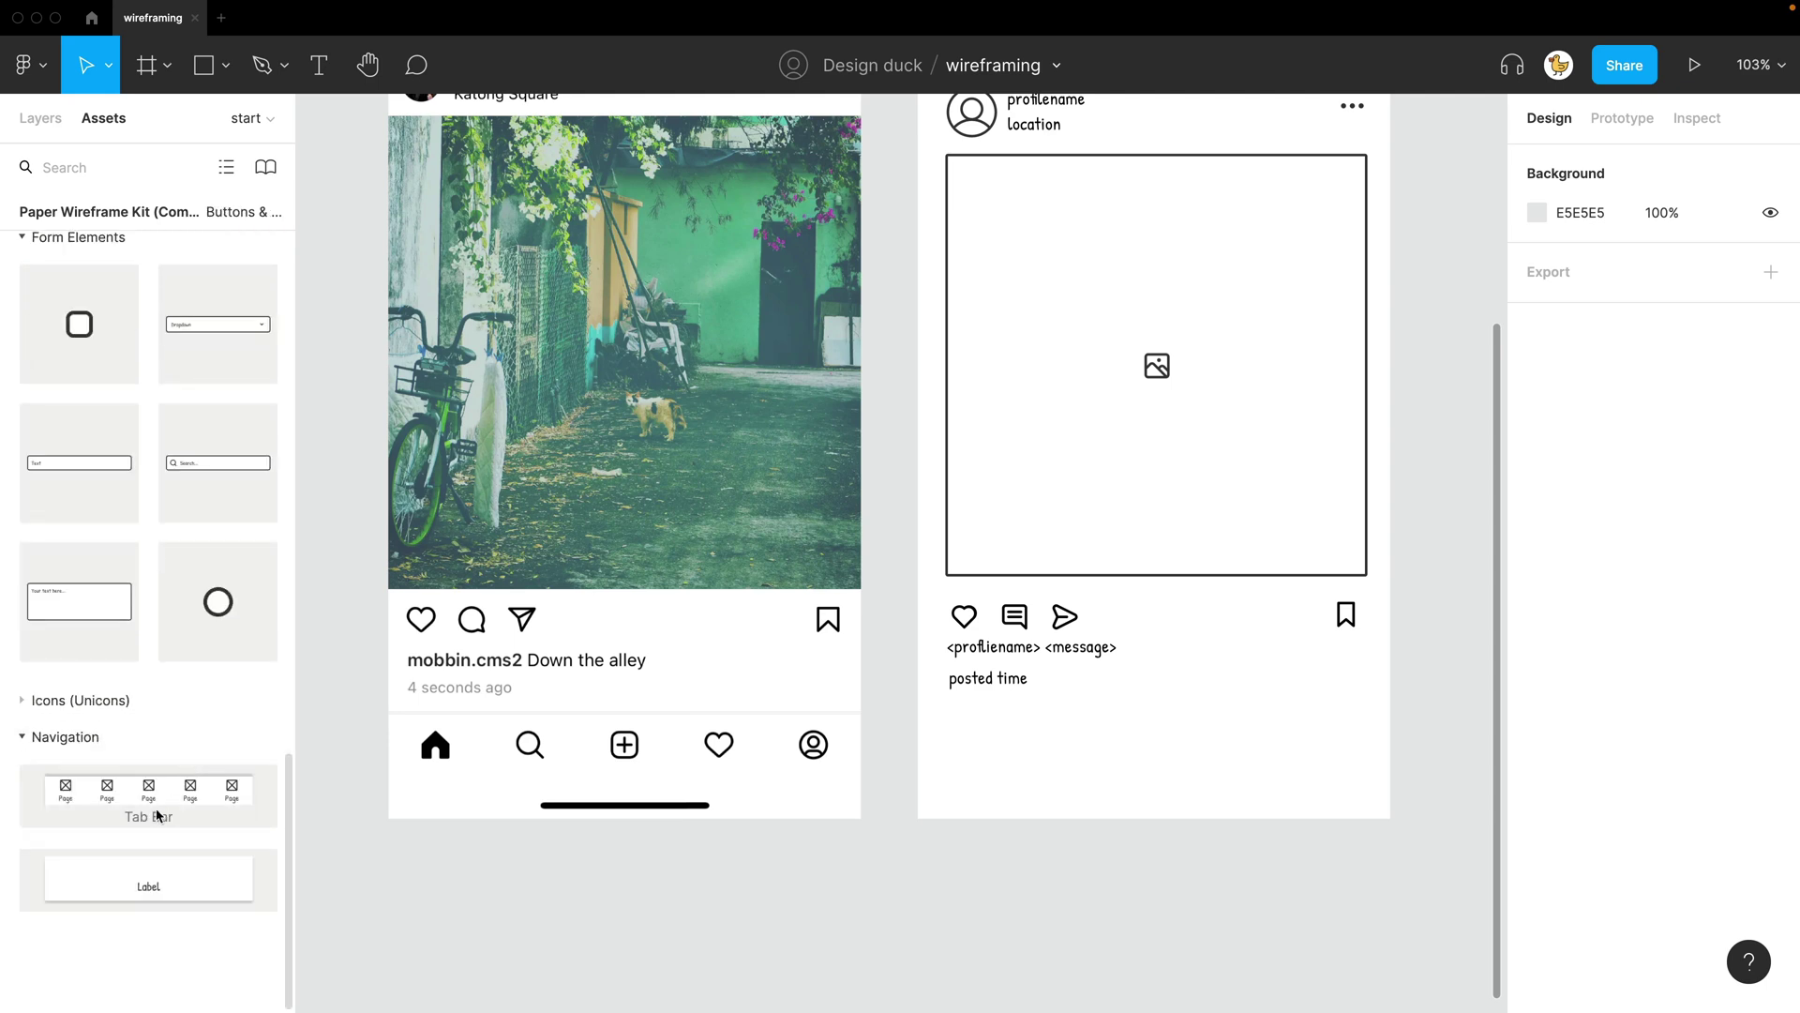
pyautogui.moveTo(158, 816); pyautogui.dragTo(1072, 804)
pyautogui.click(1137, 976)
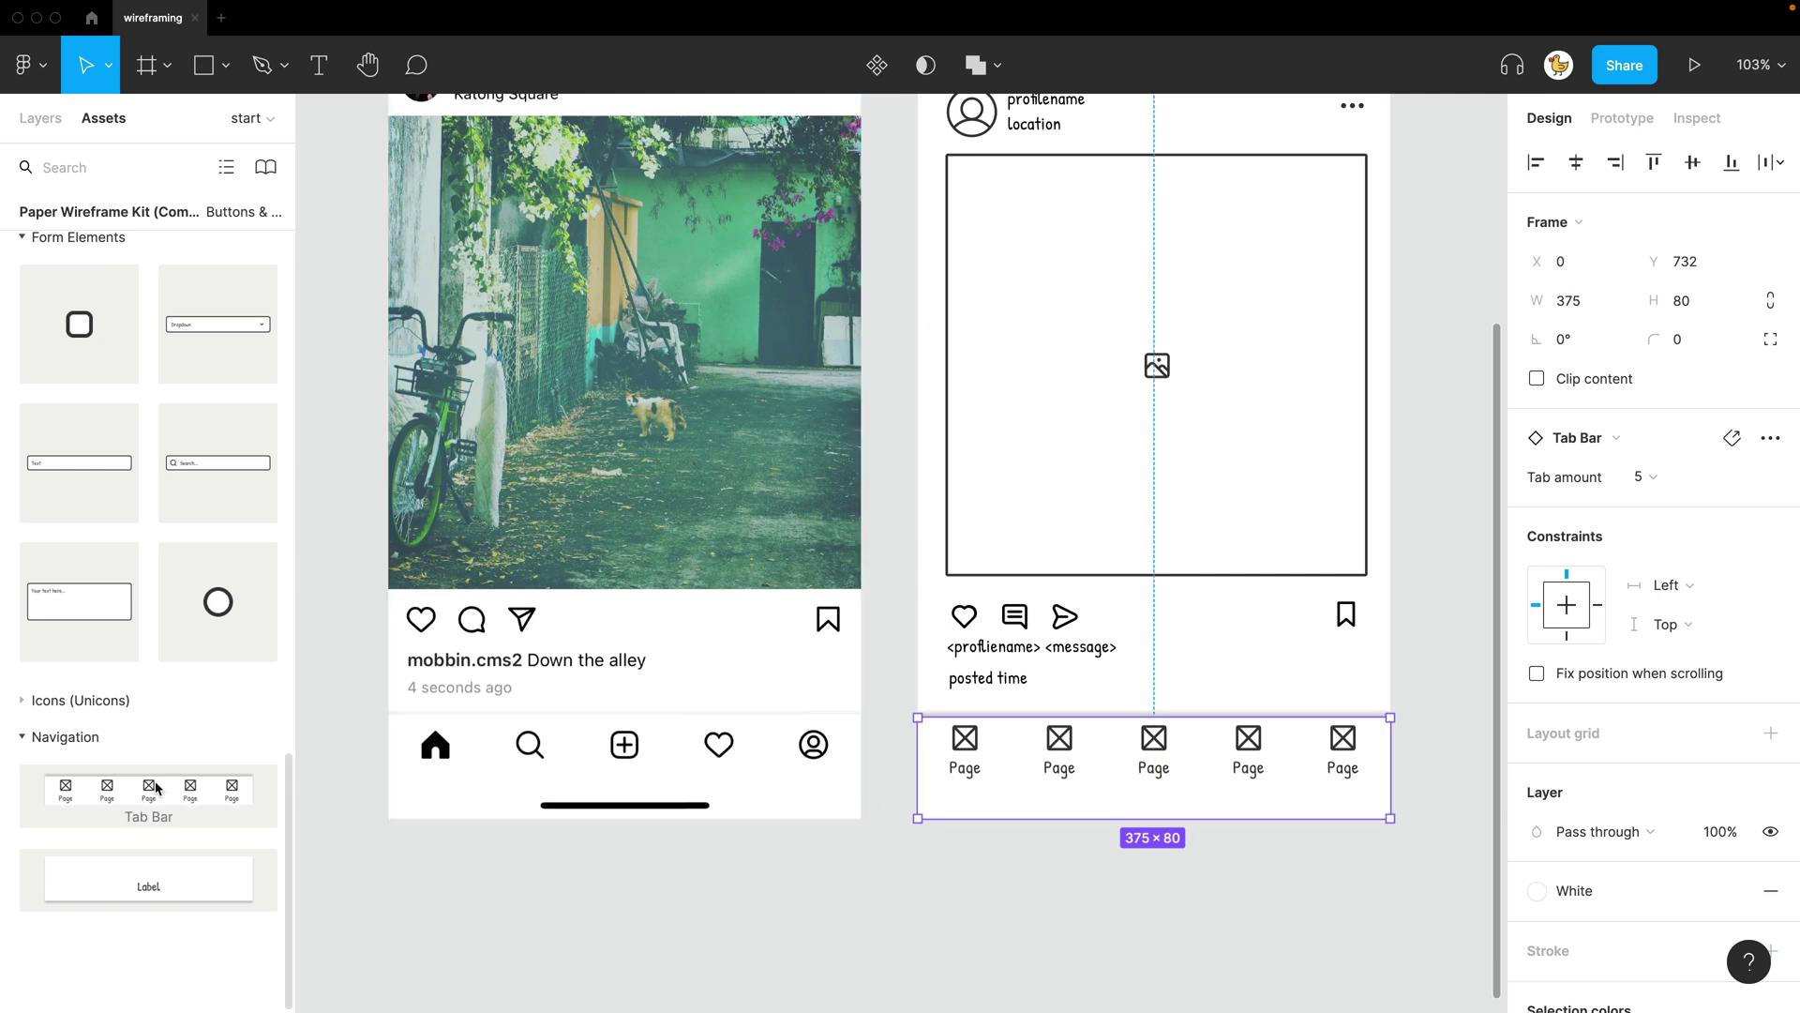
pyautogui.click(1226, 964)
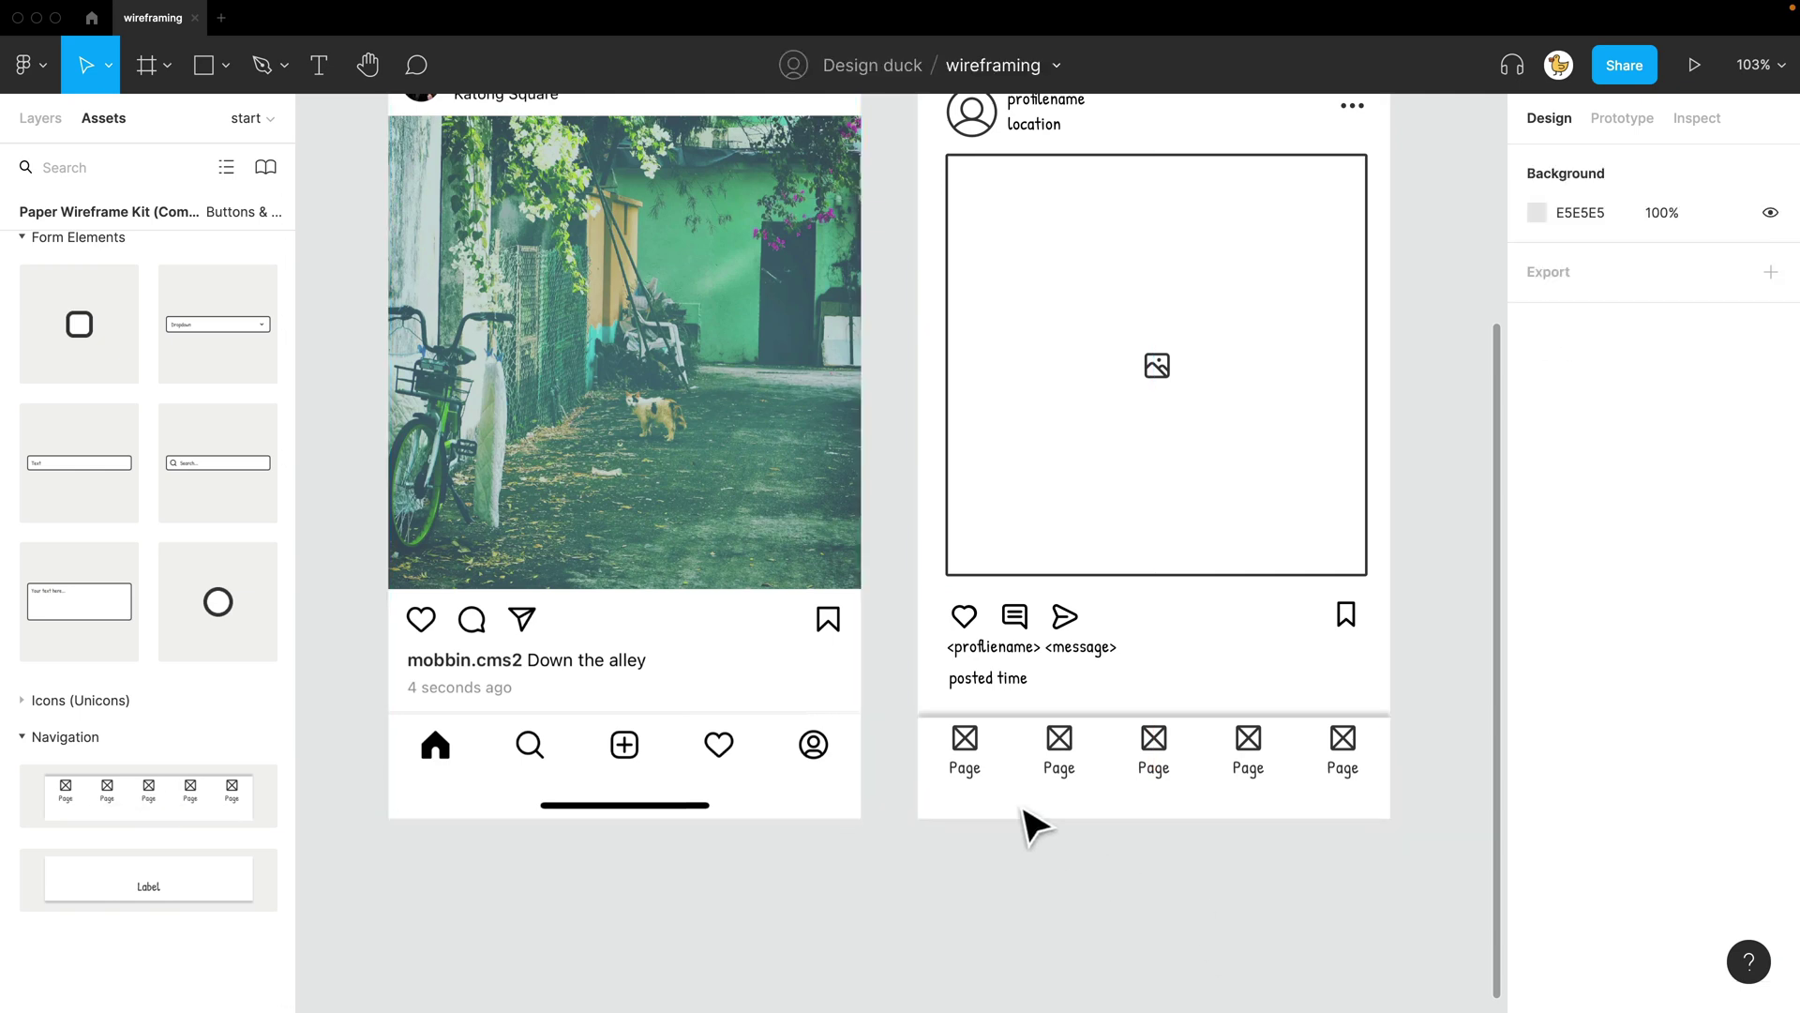
pyautogui.click(994, 770)
# Swap the first two tab placeholders for Paper Wireframe Kit home and search icons
pyautogui.doubleClick(992, 764)
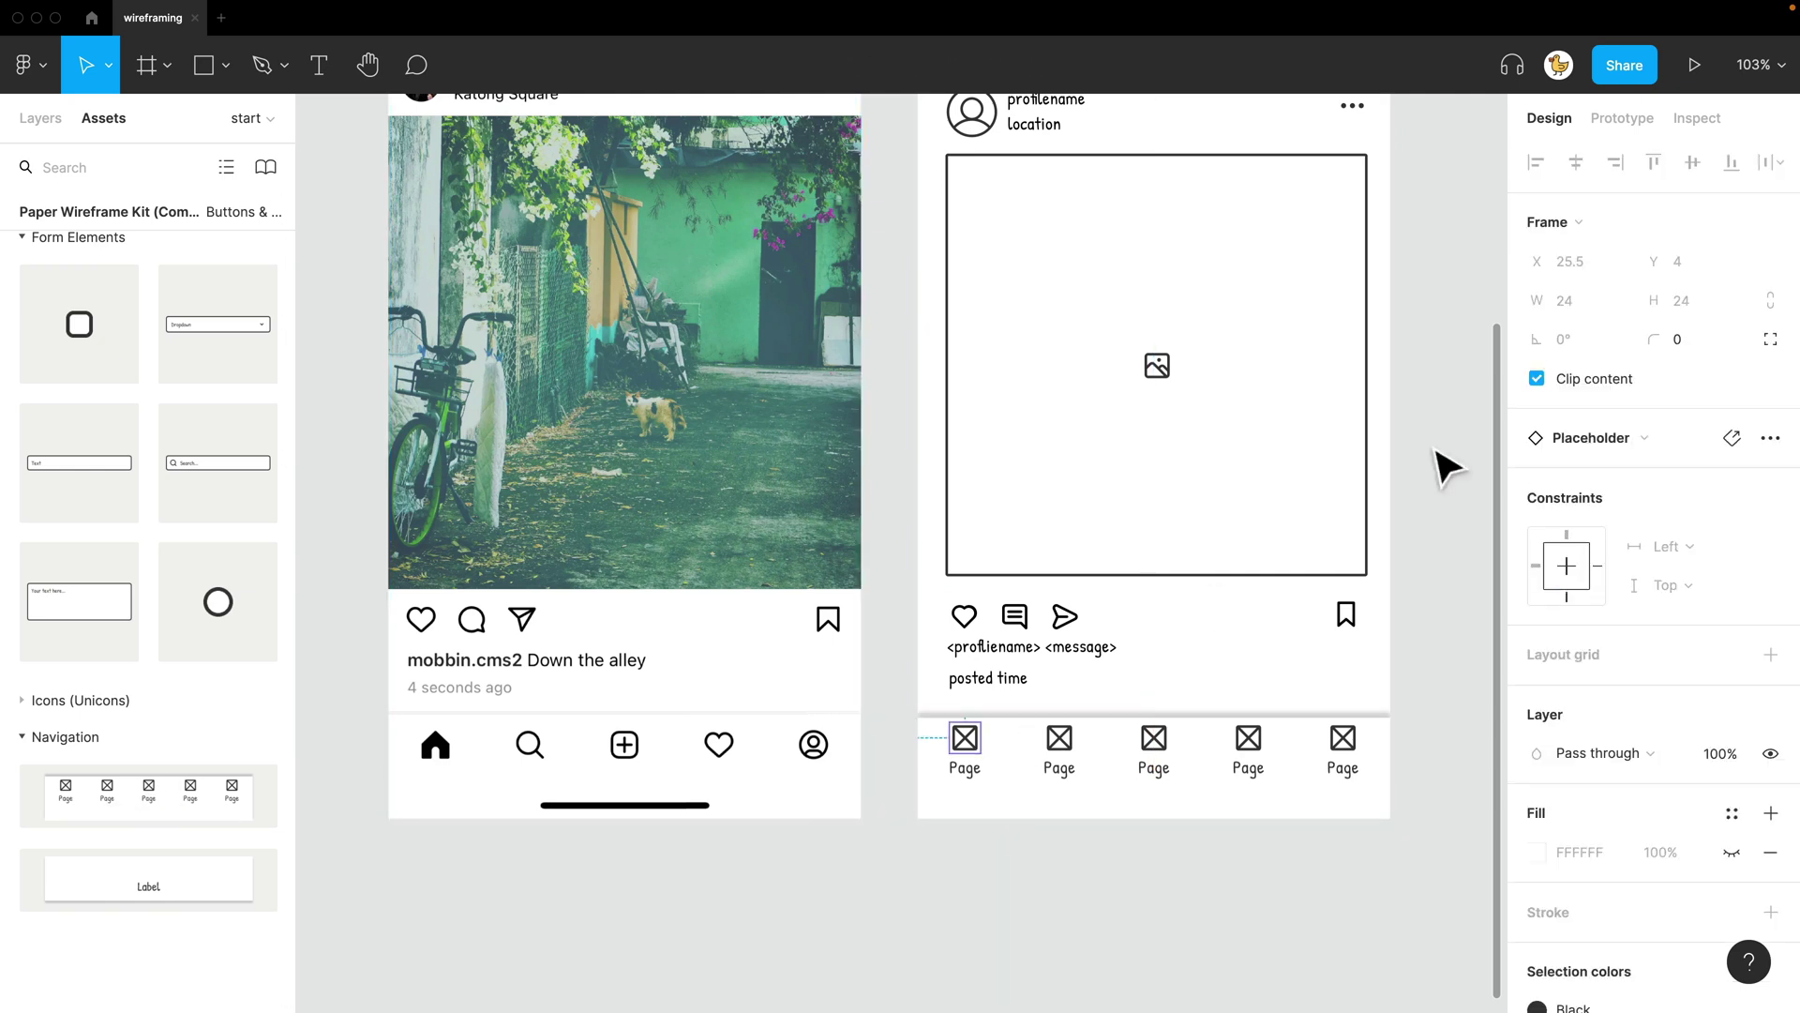
pyautogui.click(1614, 453)
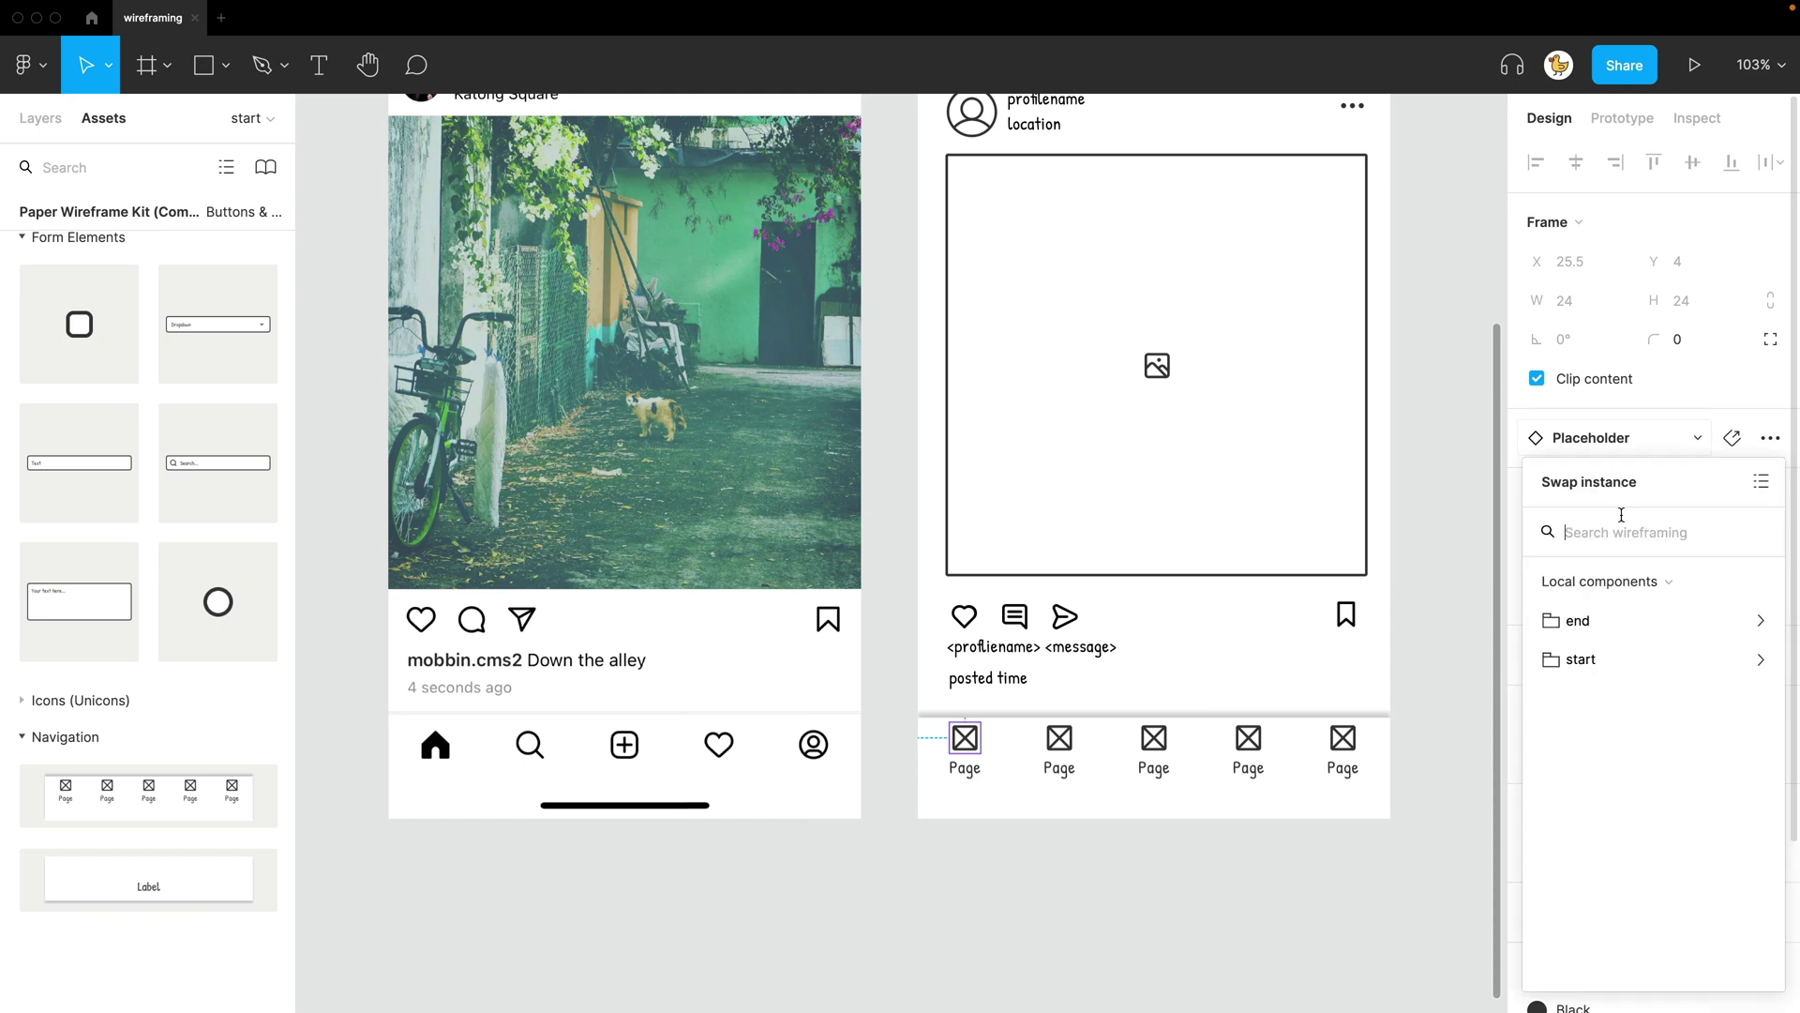
pyautogui.write('home')
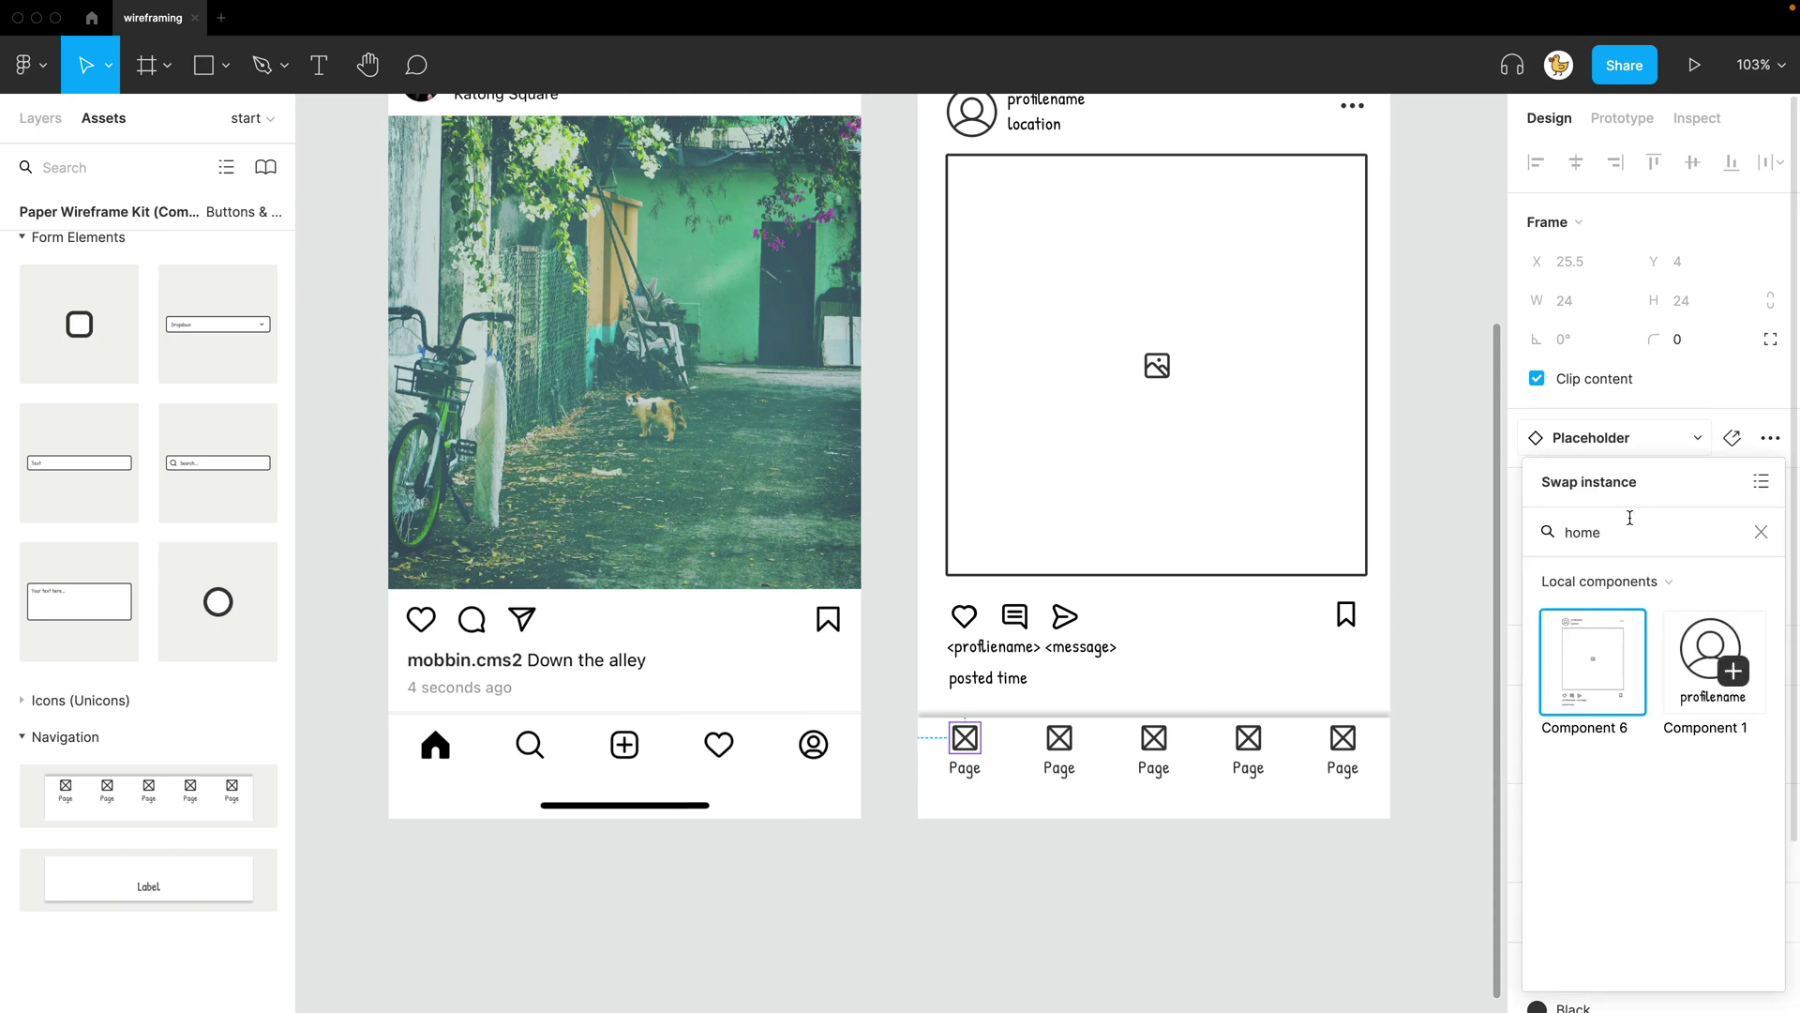
pyautogui.click(1626, 576)
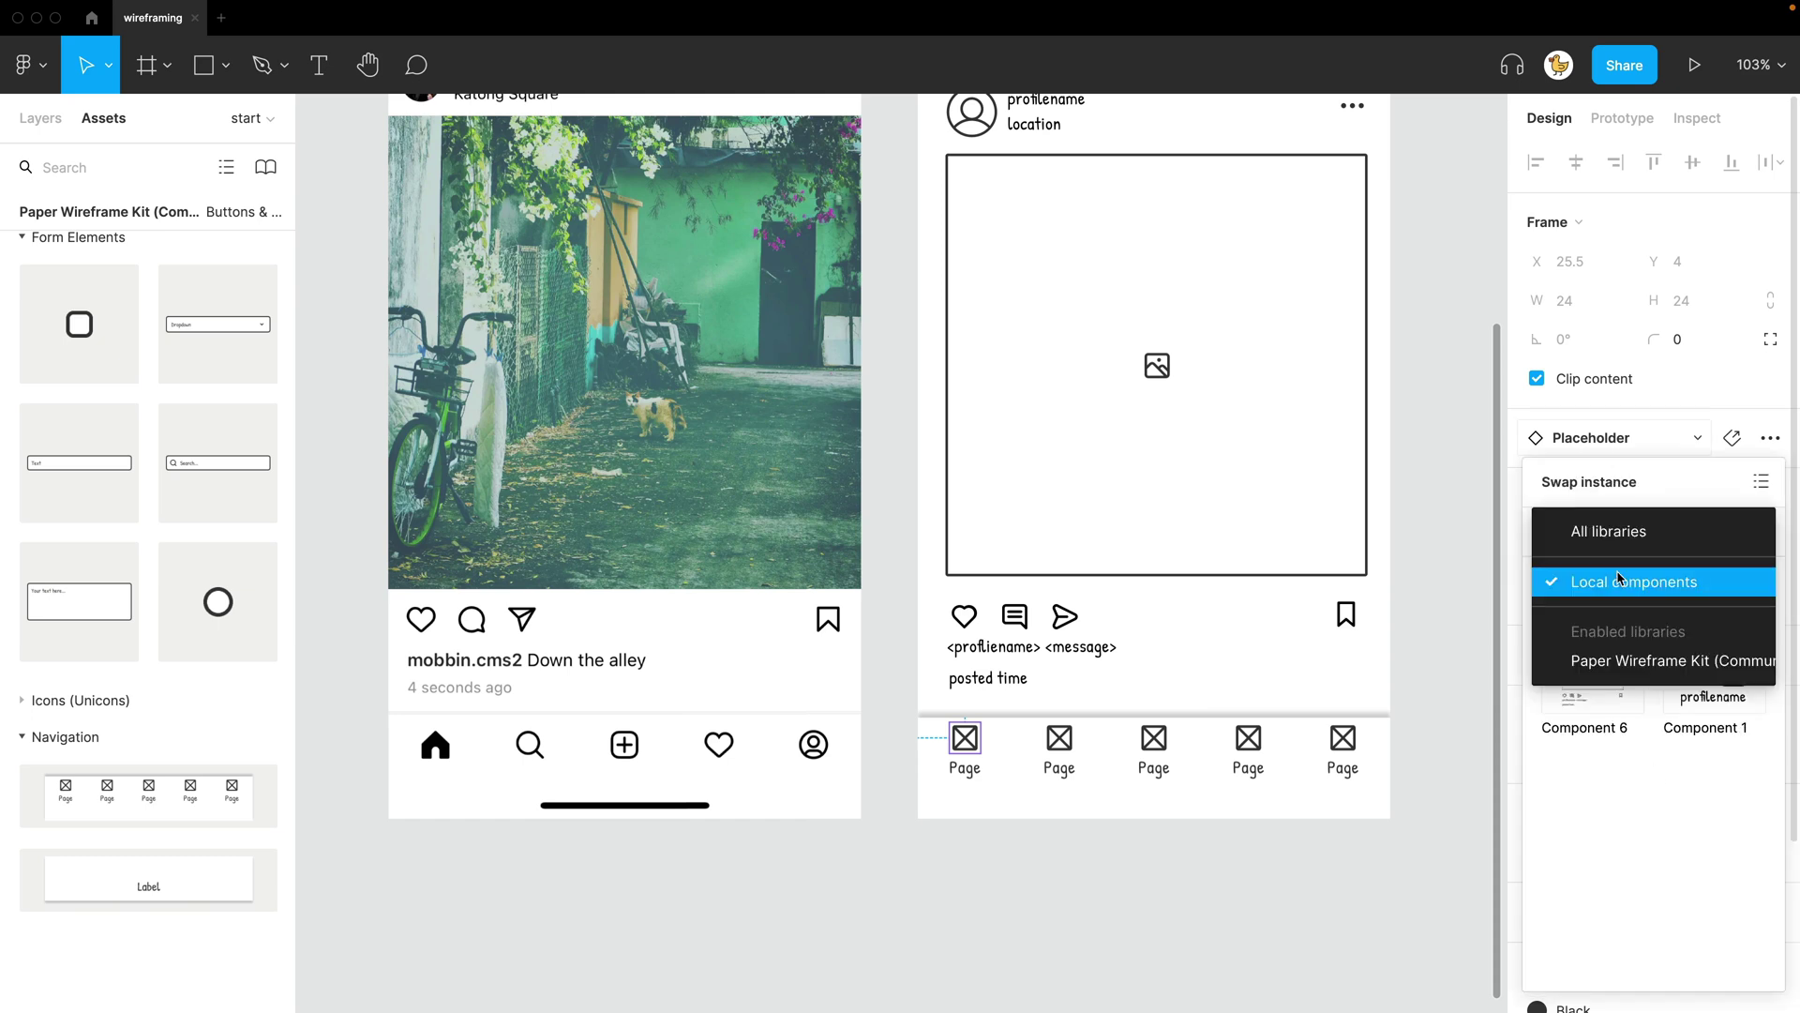
pyautogui.click(1639, 662)
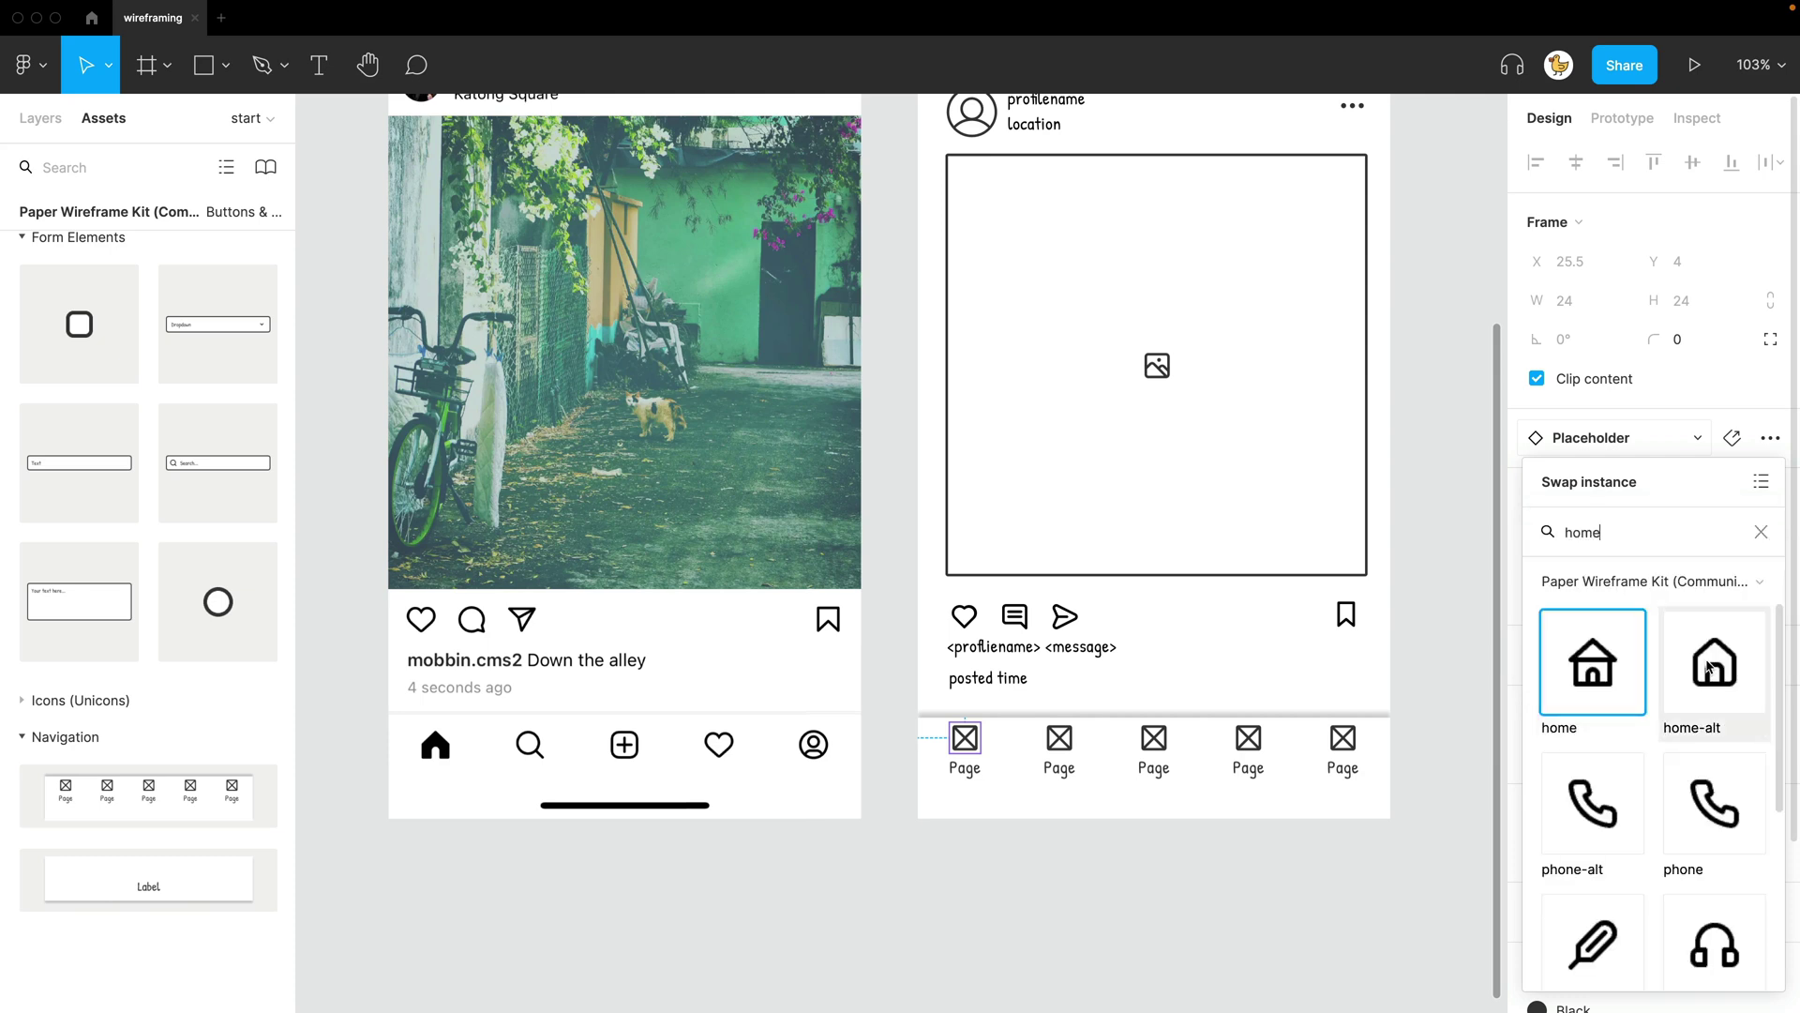
pyautogui.press('Escape')
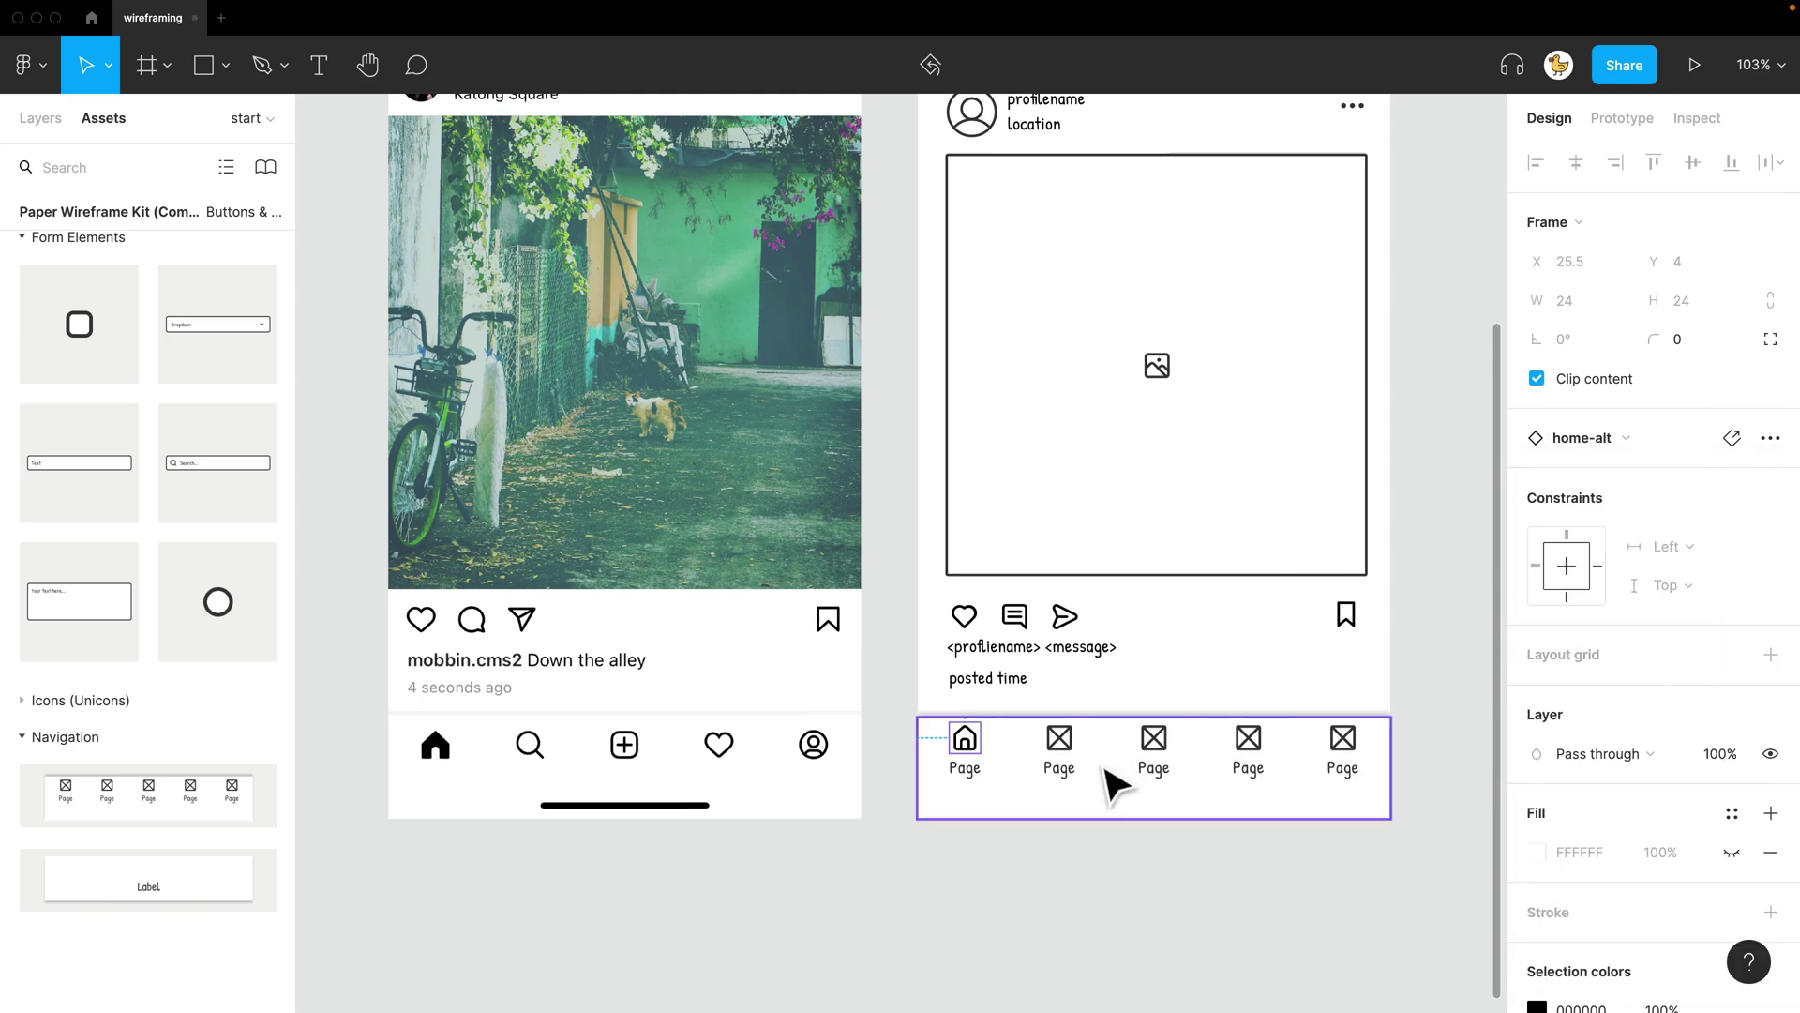
pyautogui.click(1061, 739)
pyautogui.click(1606, 441)
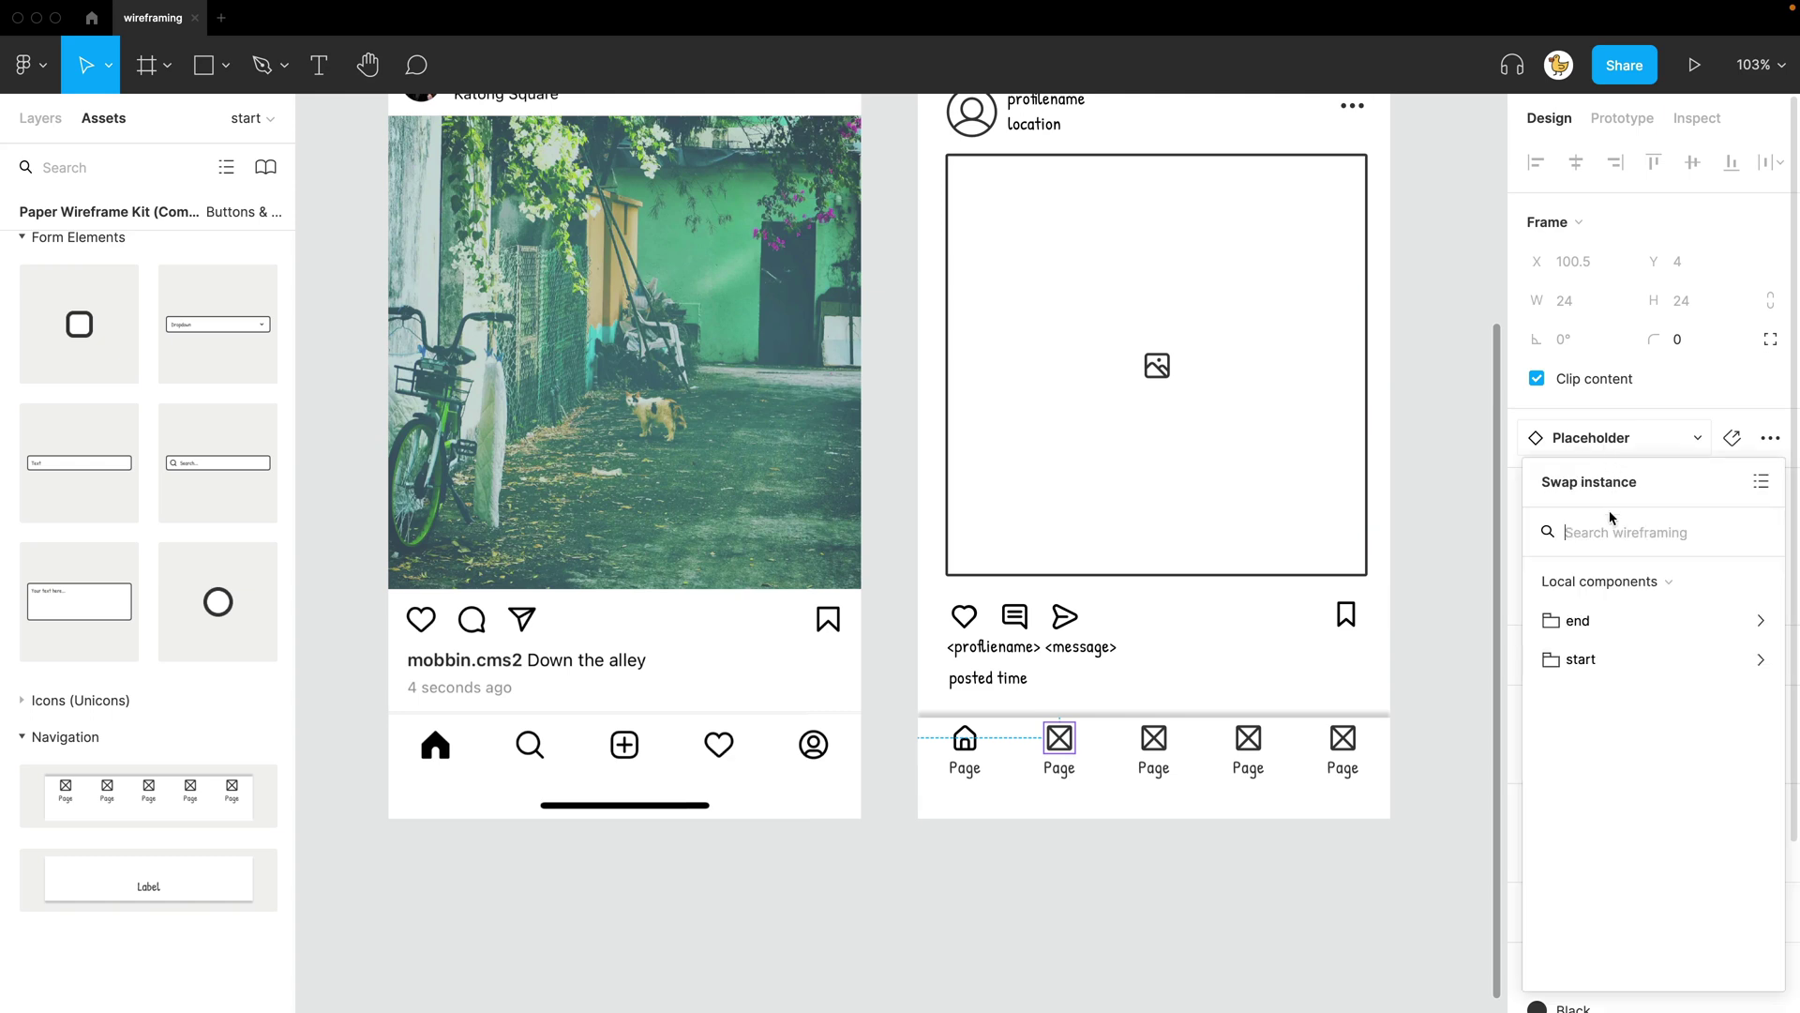
pyautogui.write('sear')
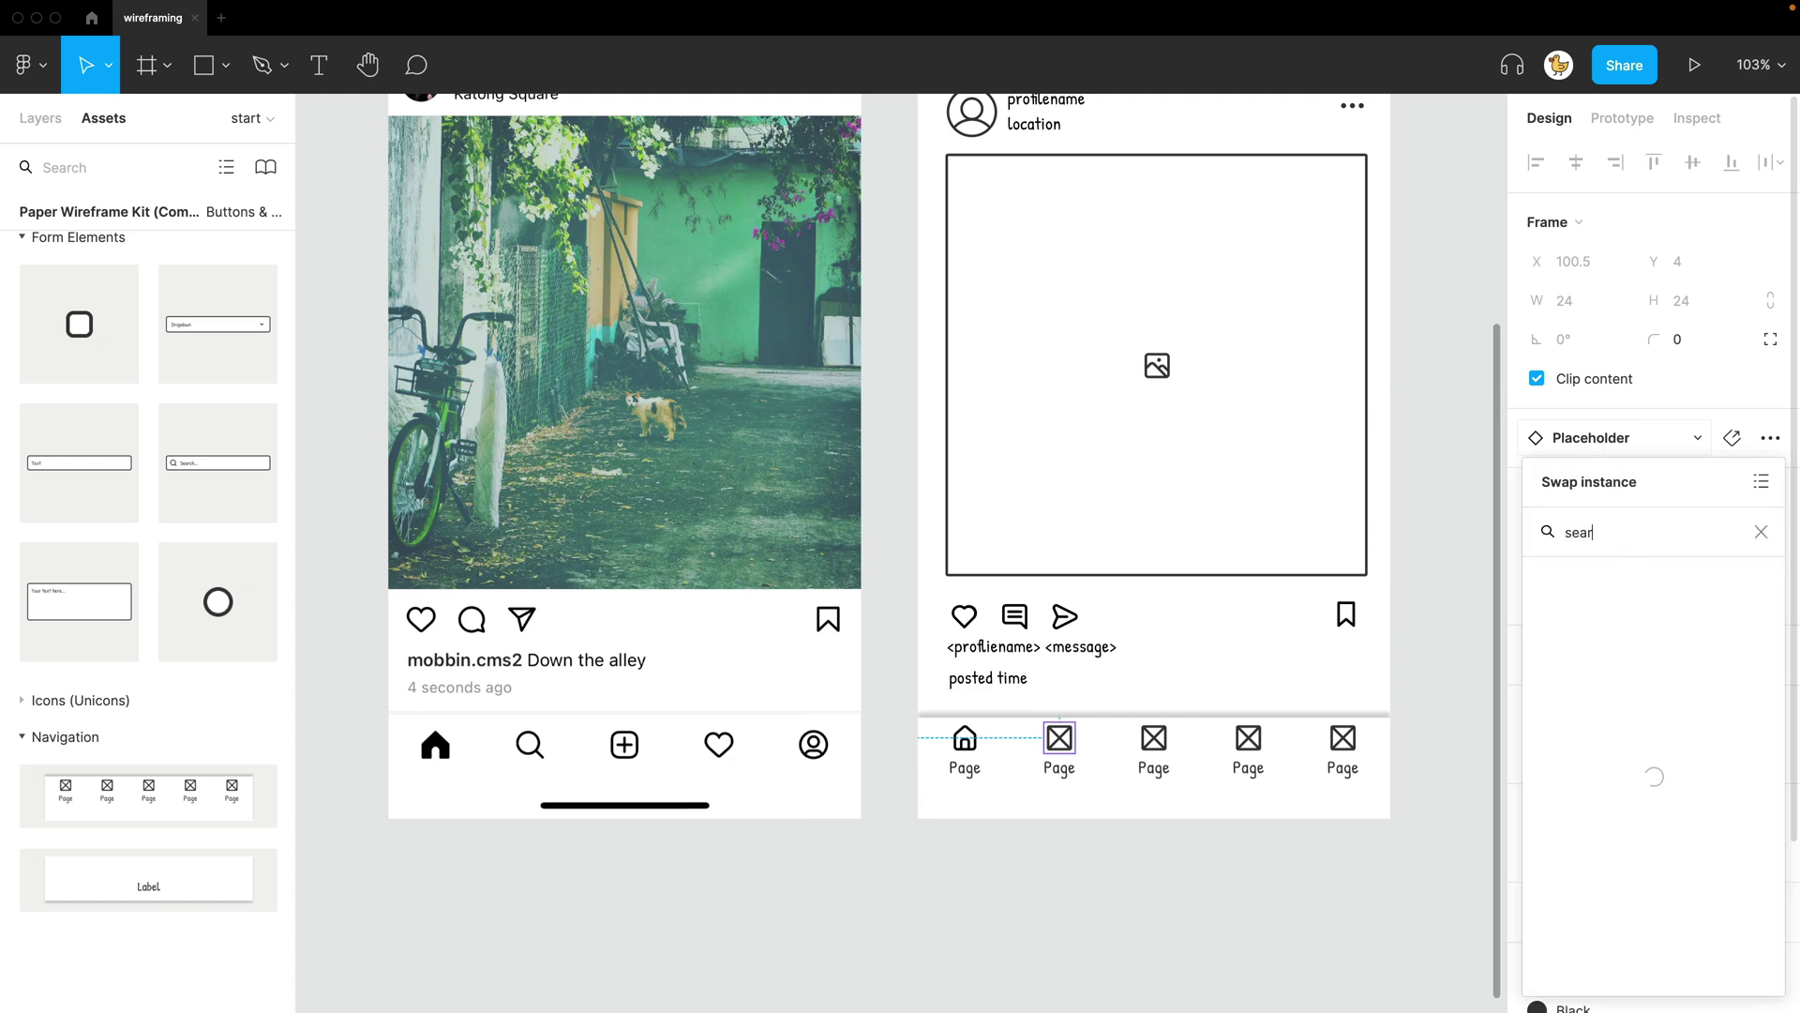
pyautogui.write('ch')
pyautogui.click(1642, 583)
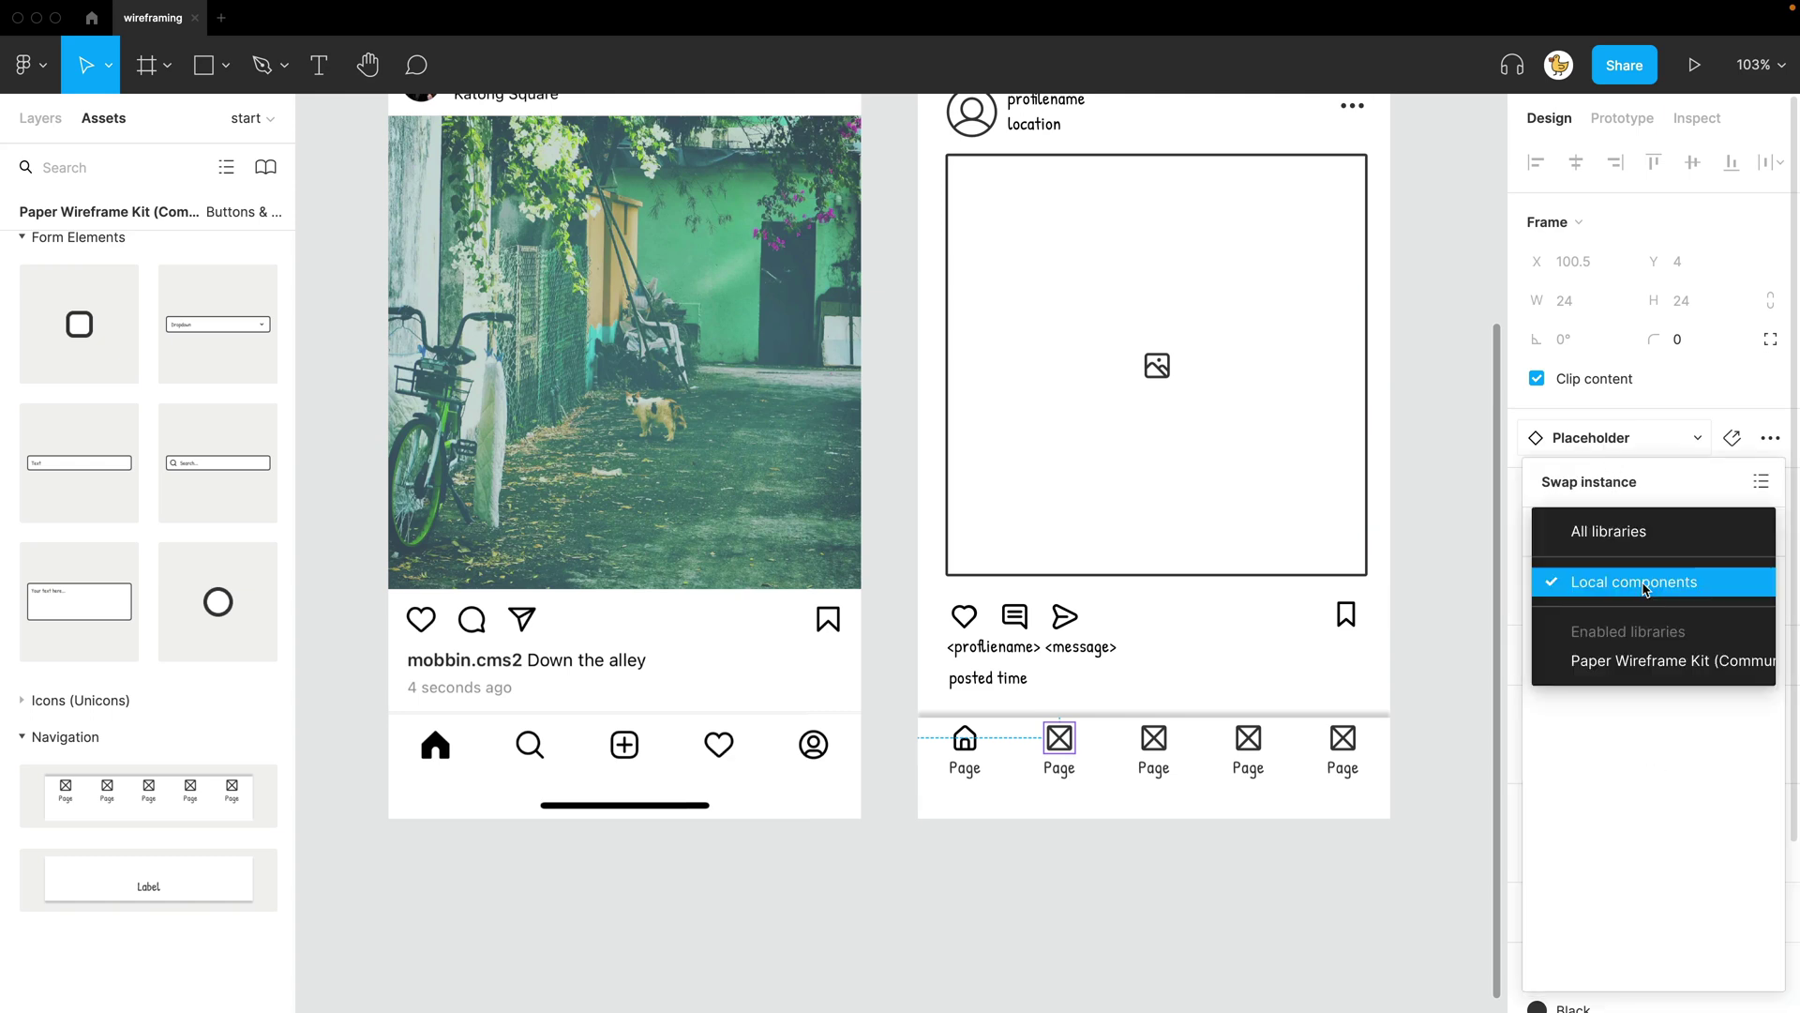
pyautogui.click(1650, 656)
pyautogui.click(1714, 803)
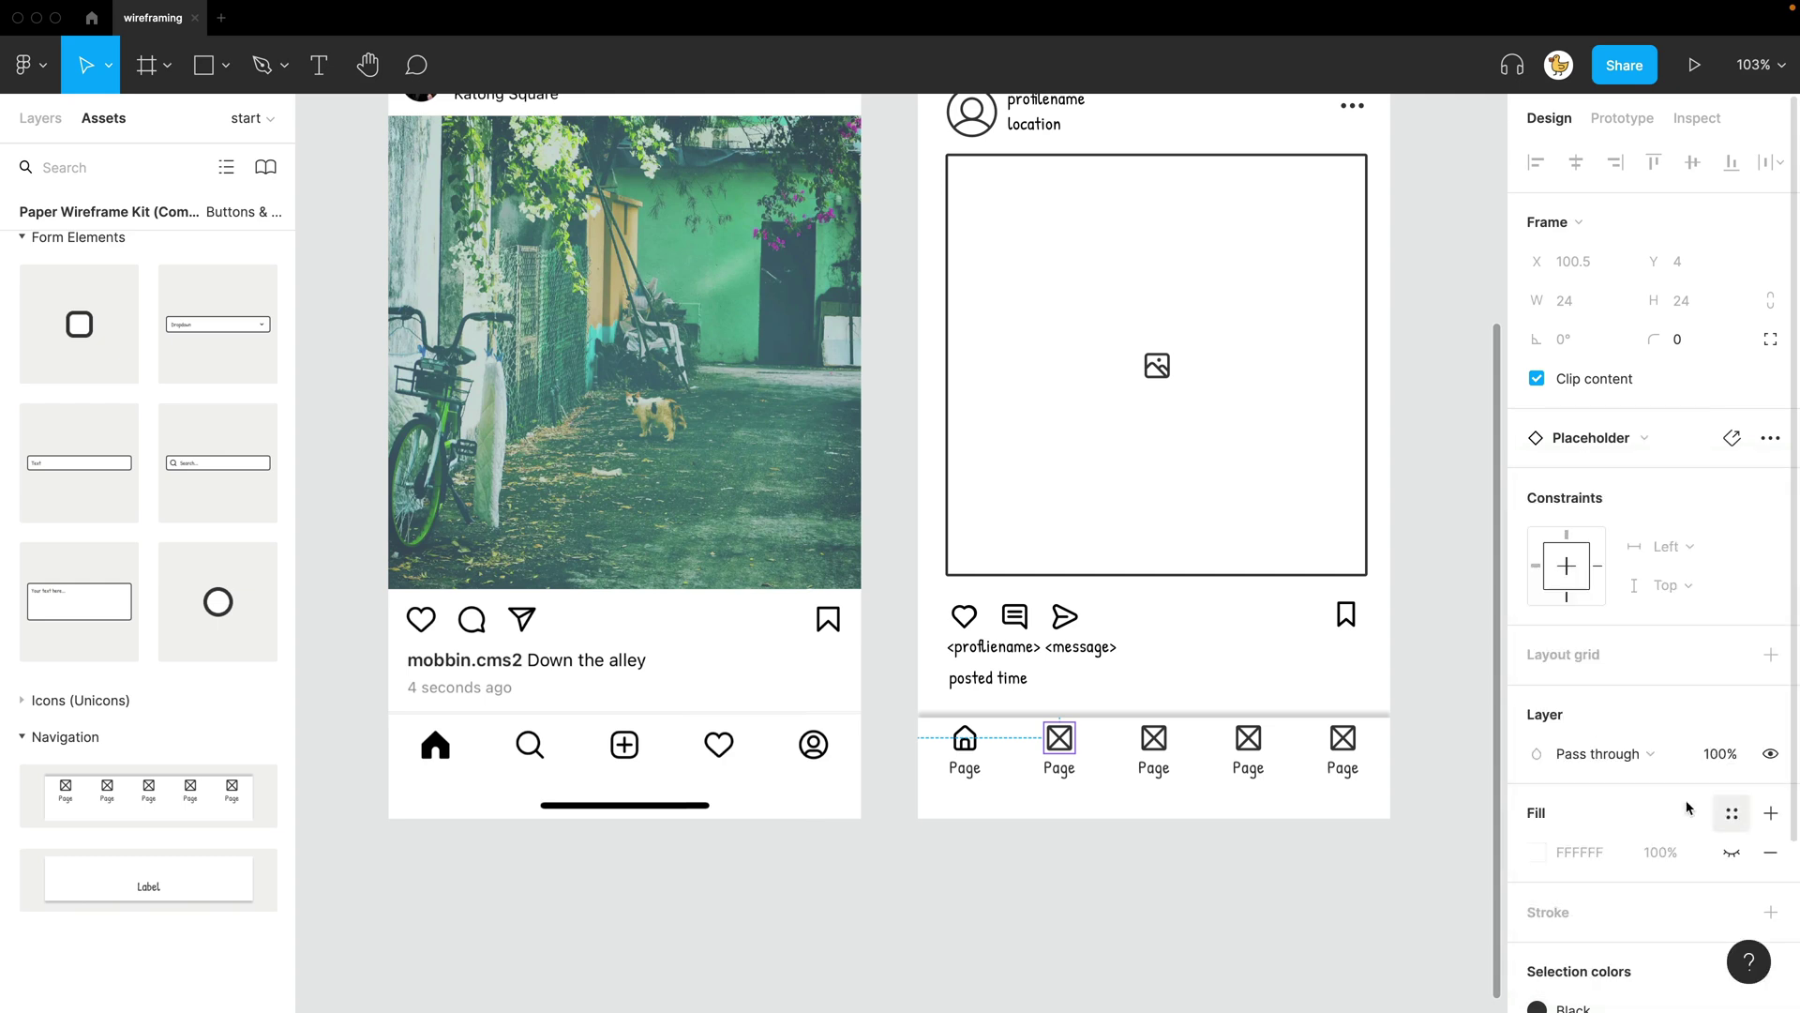
# Swap the third and fourth tab placeholders for plus-circle and heart icons
pyautogui.click(1163, 759)
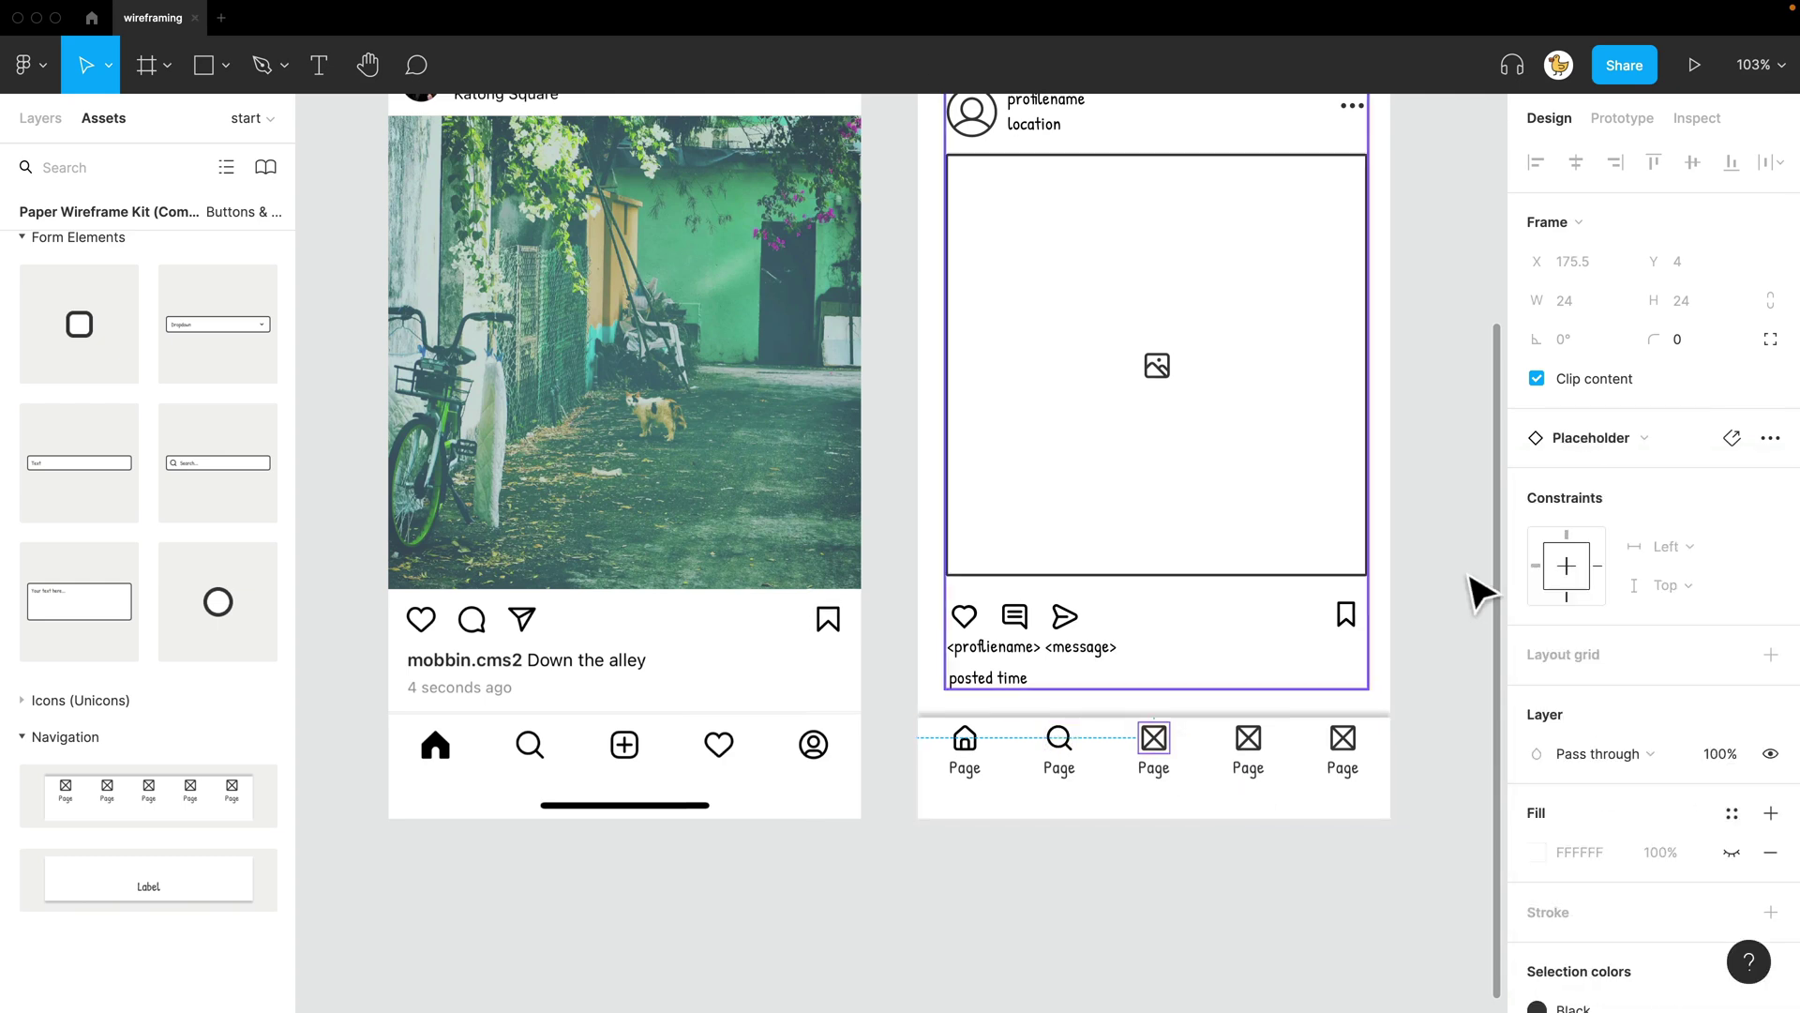
pyautogui.click(1591, 438)
pyautogui.click(1639, 579)
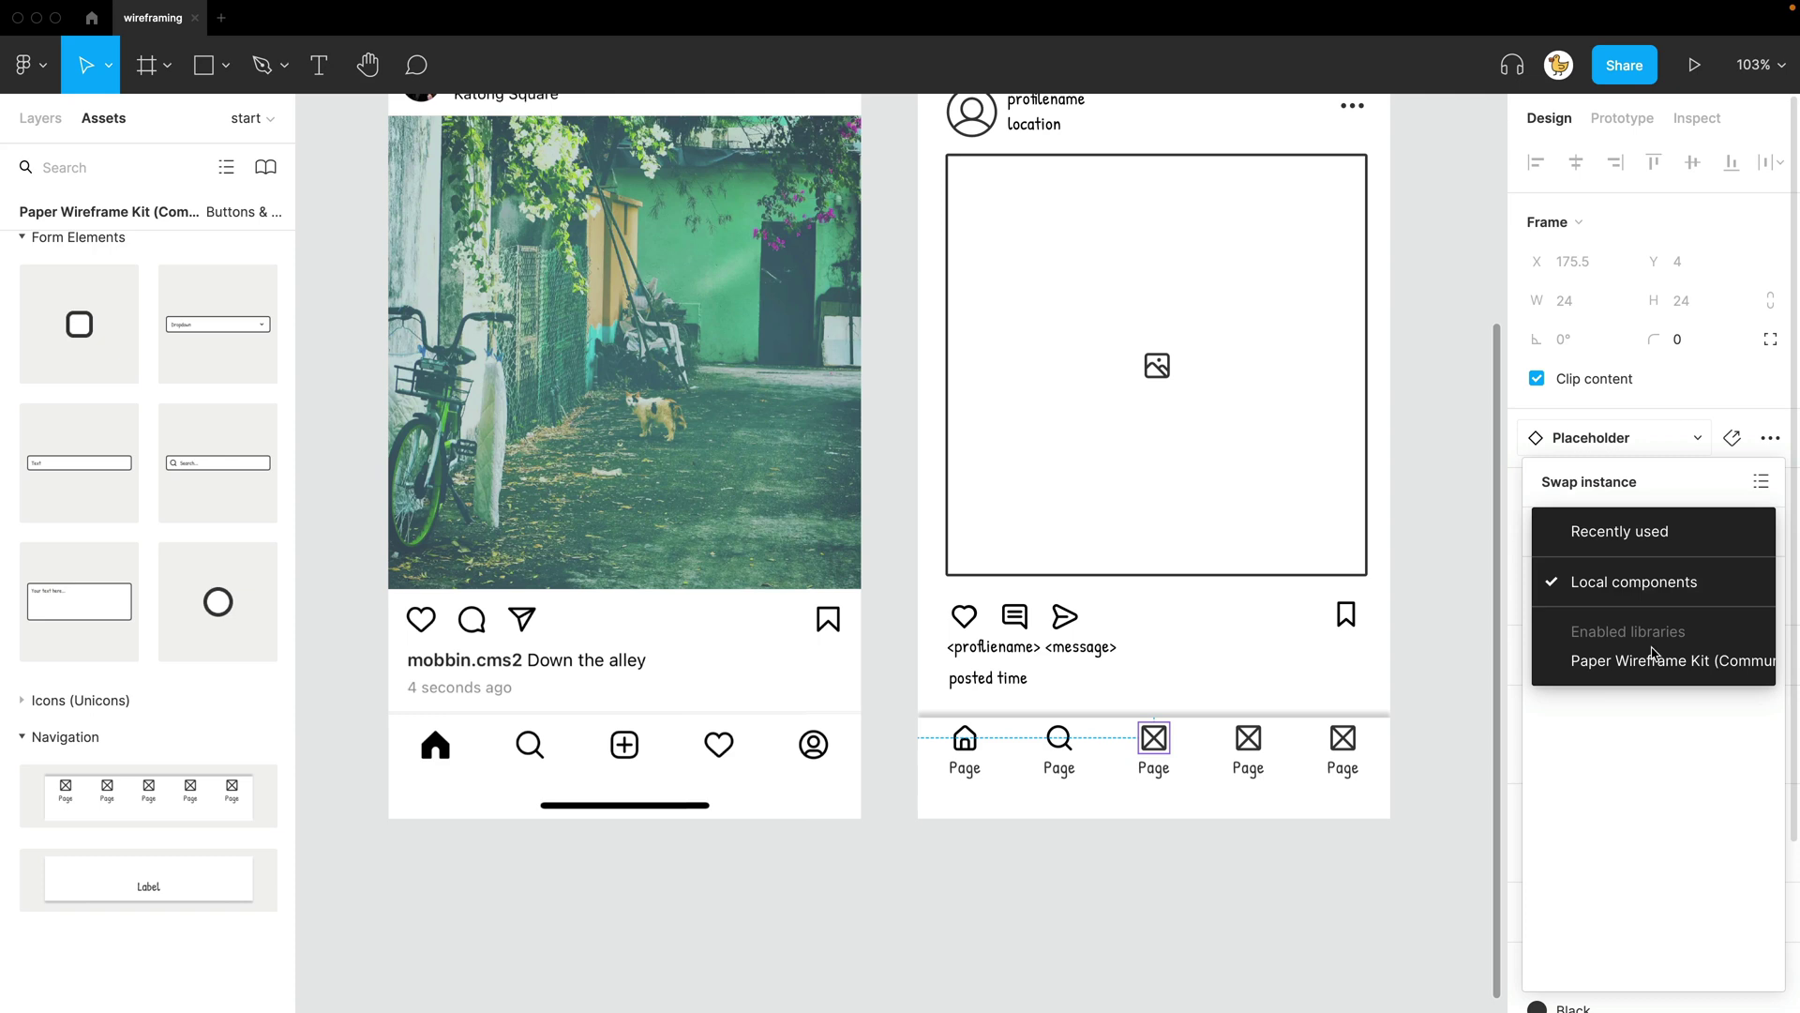
pyautogui.click(1654, 655)
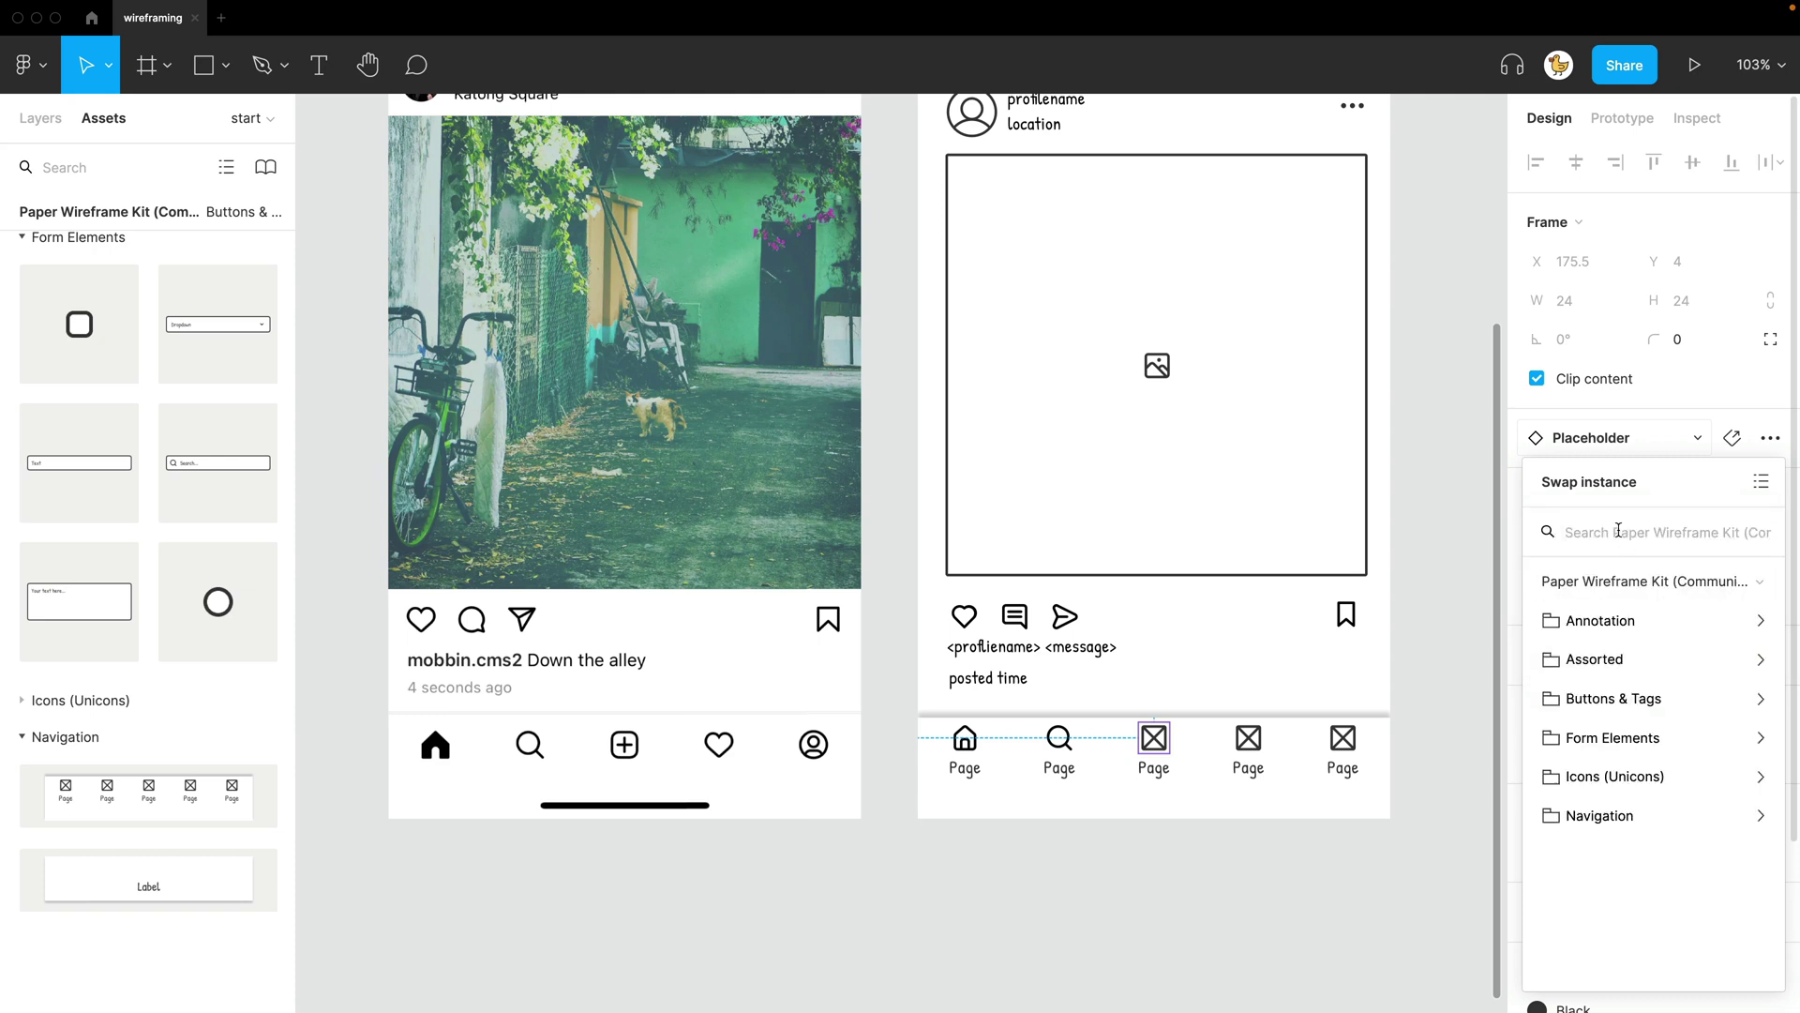
pyautogui.write('plus')
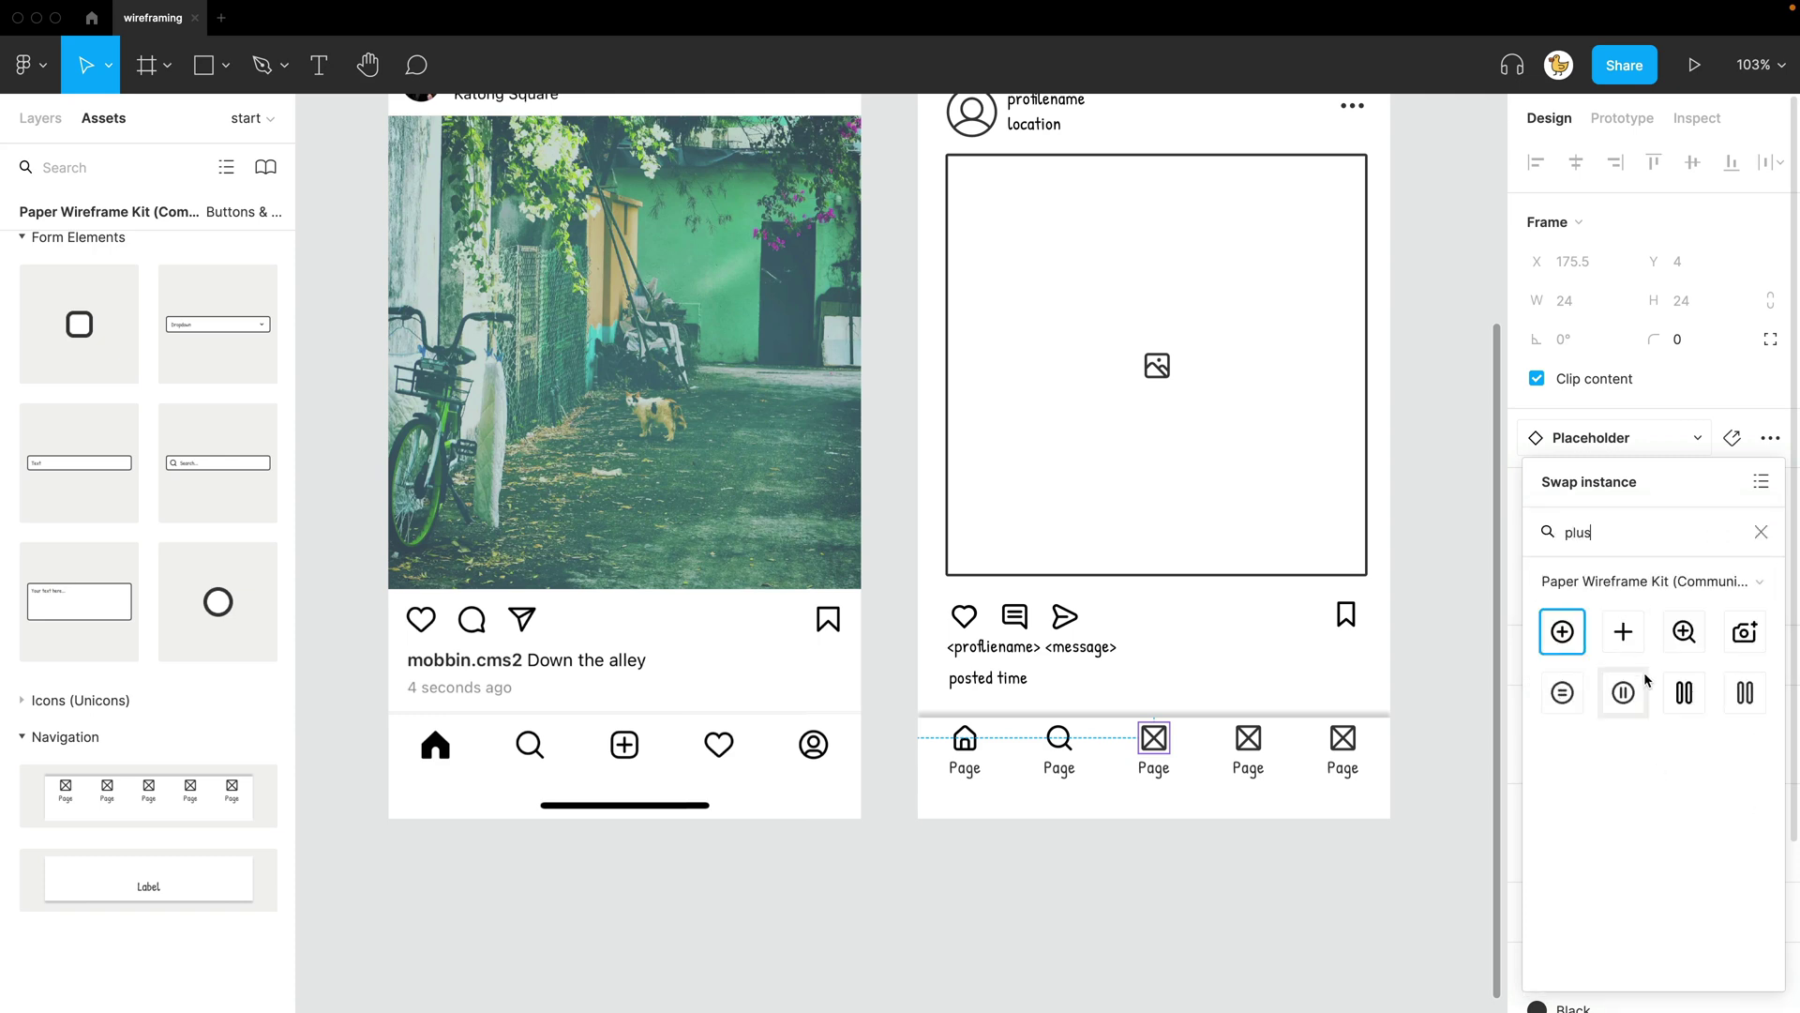
pyautogui.click(1554, 638)
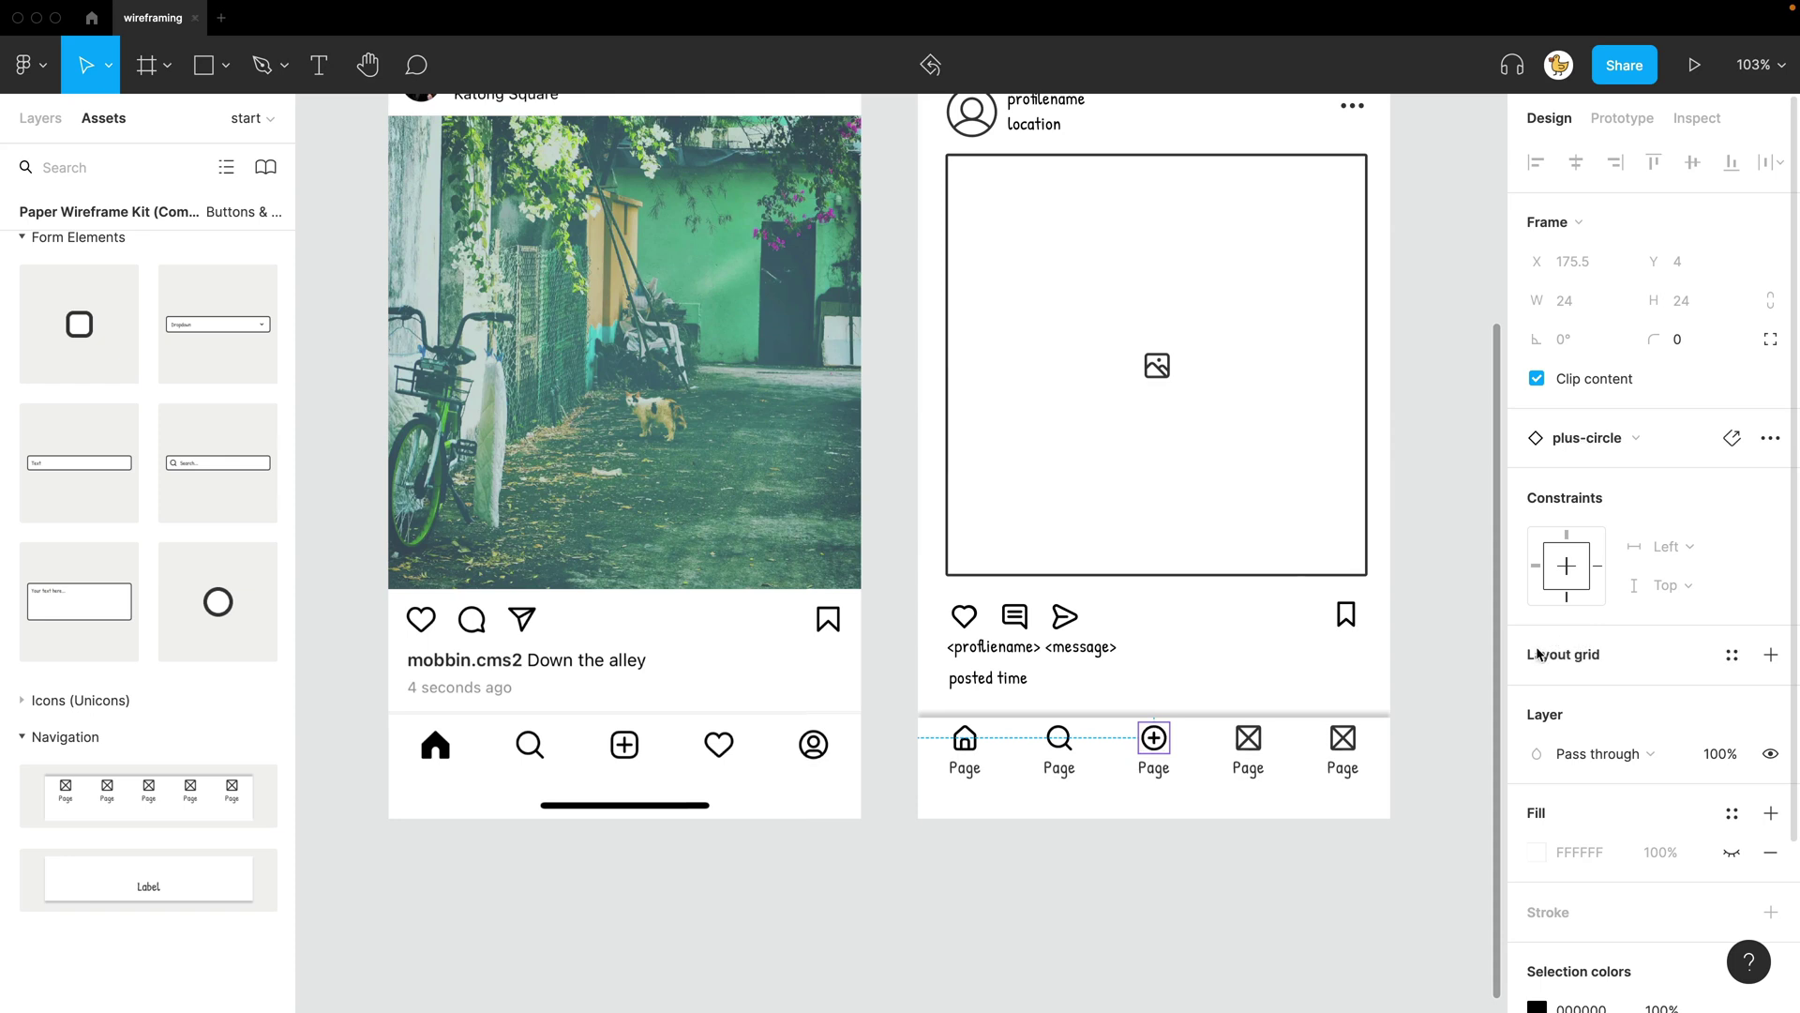
pyautogui.click(1252, 746)
pyautogui.click(1599, 437)
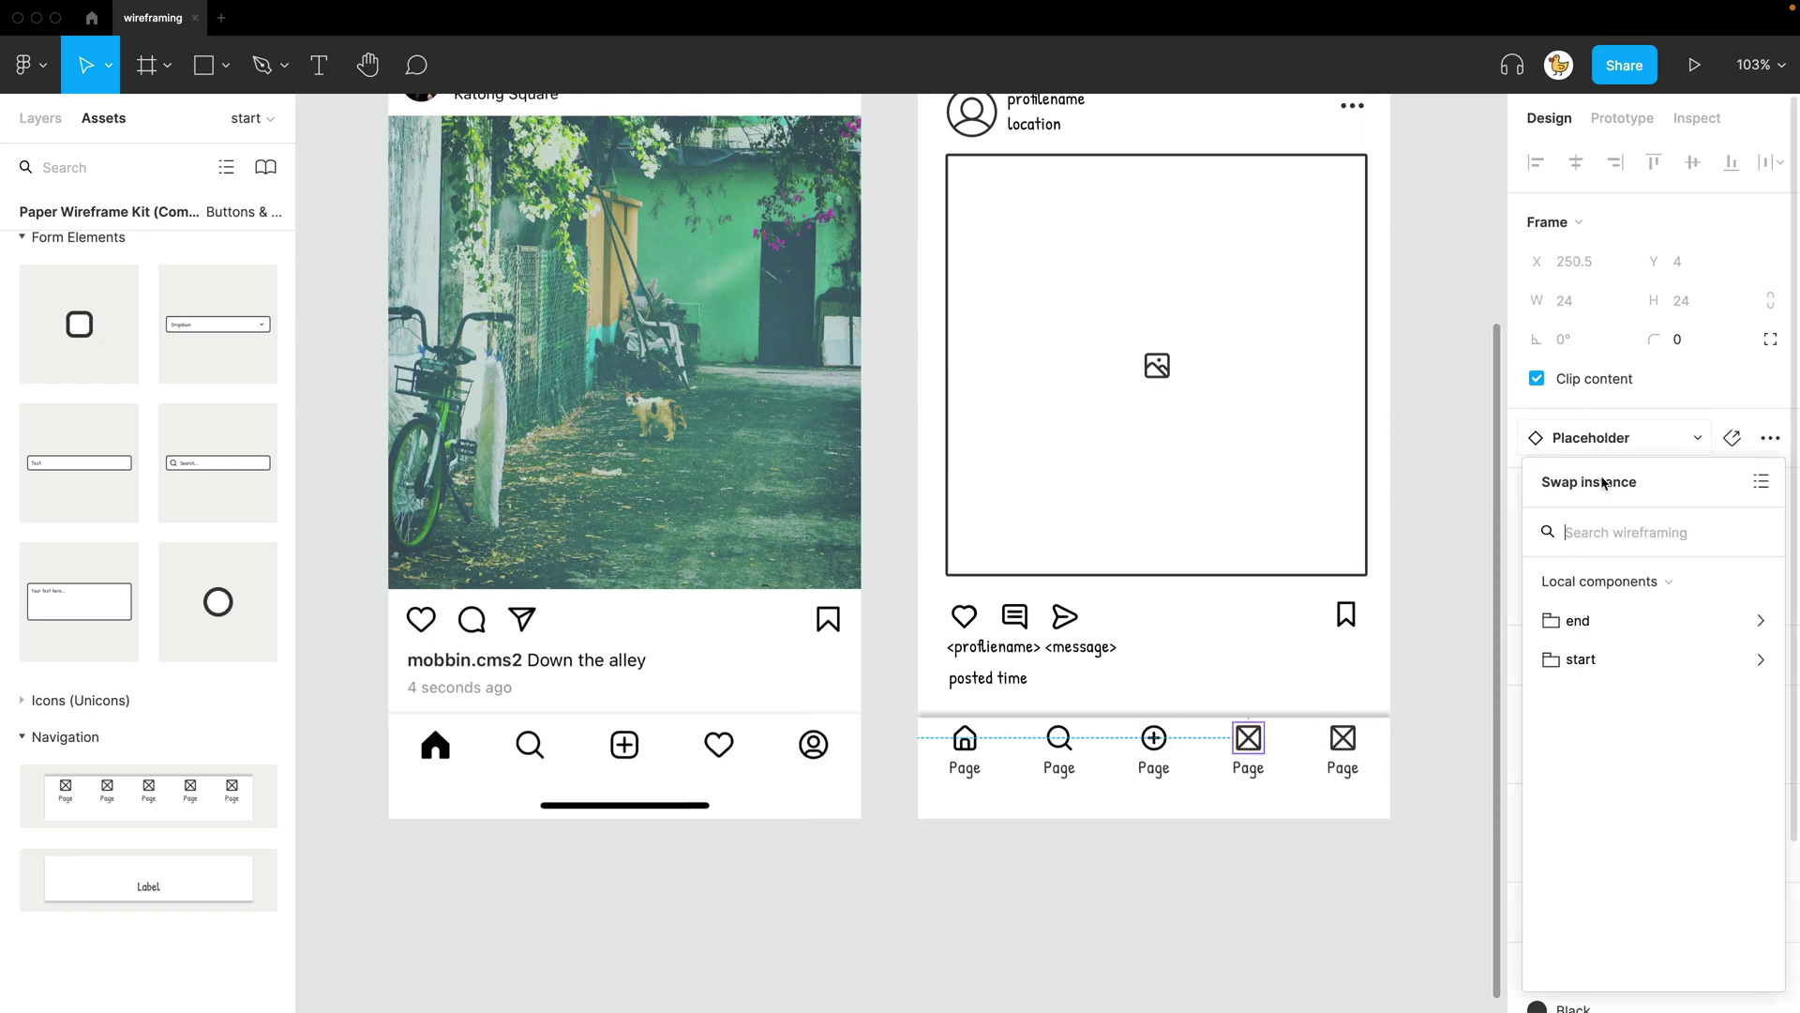
pyautogui.write('heart')
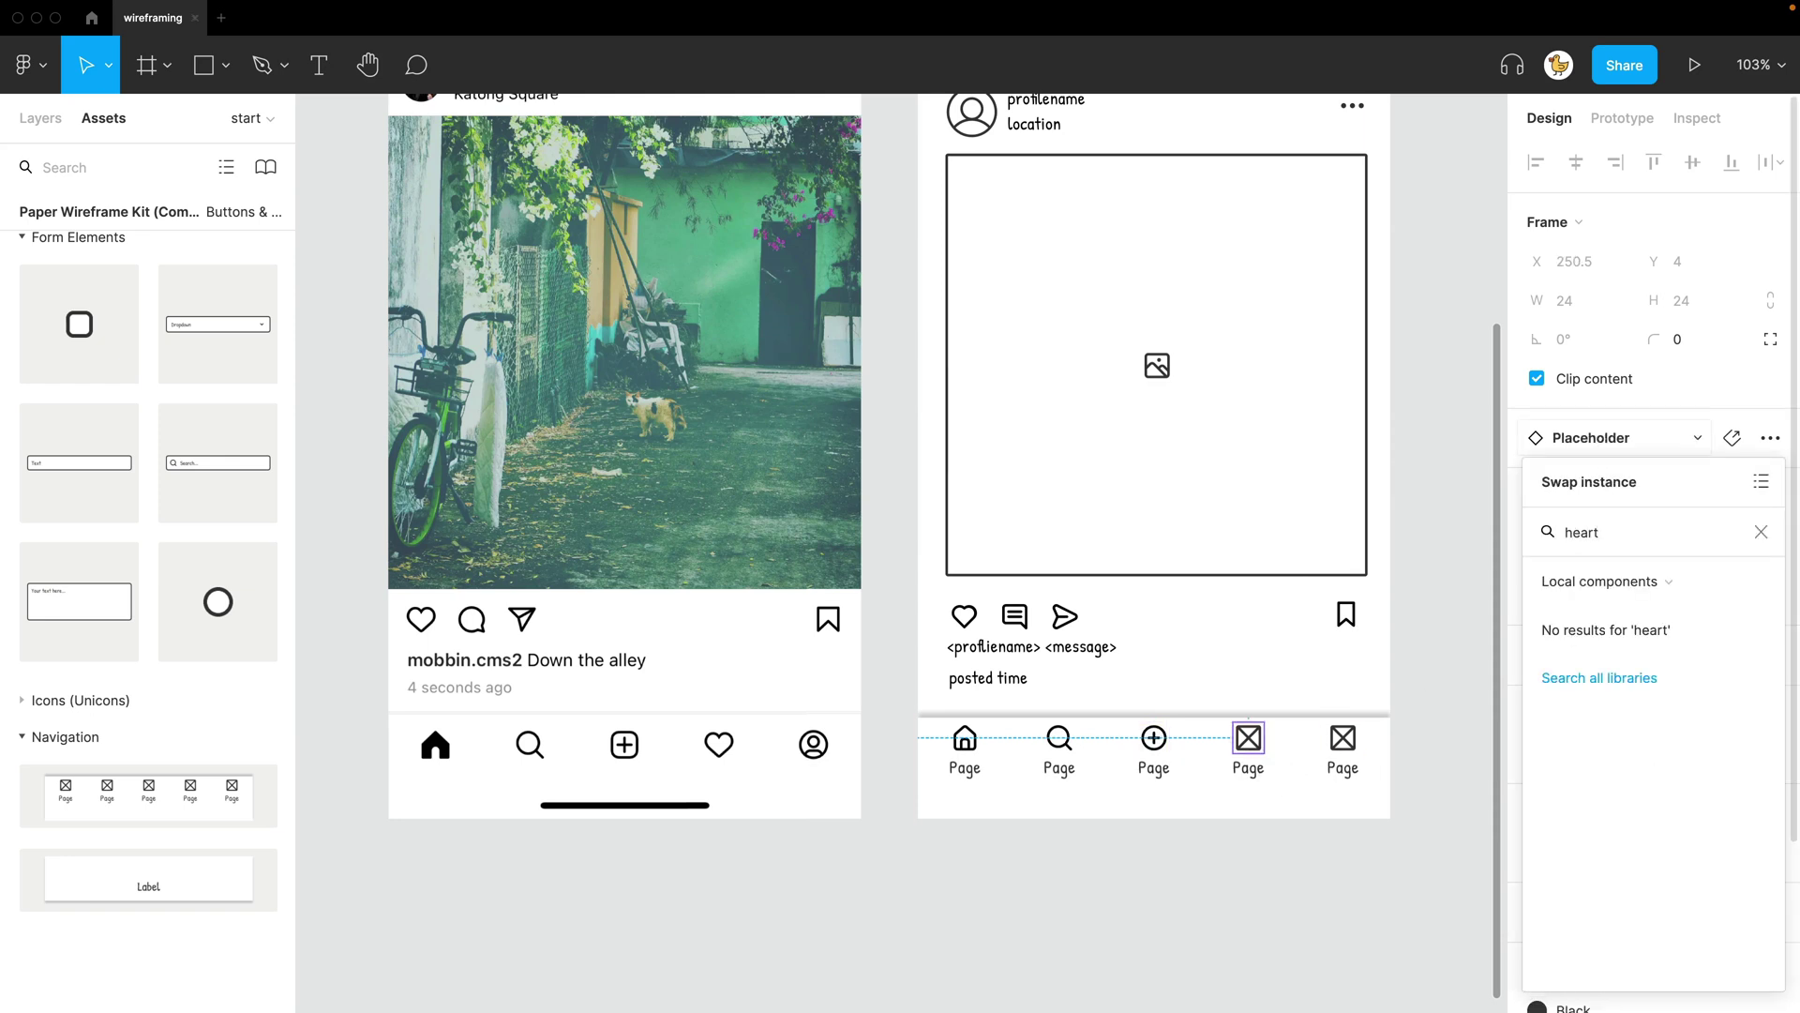
pyautogui.click(1618, 581)
pyautogui.click(1660, 667)
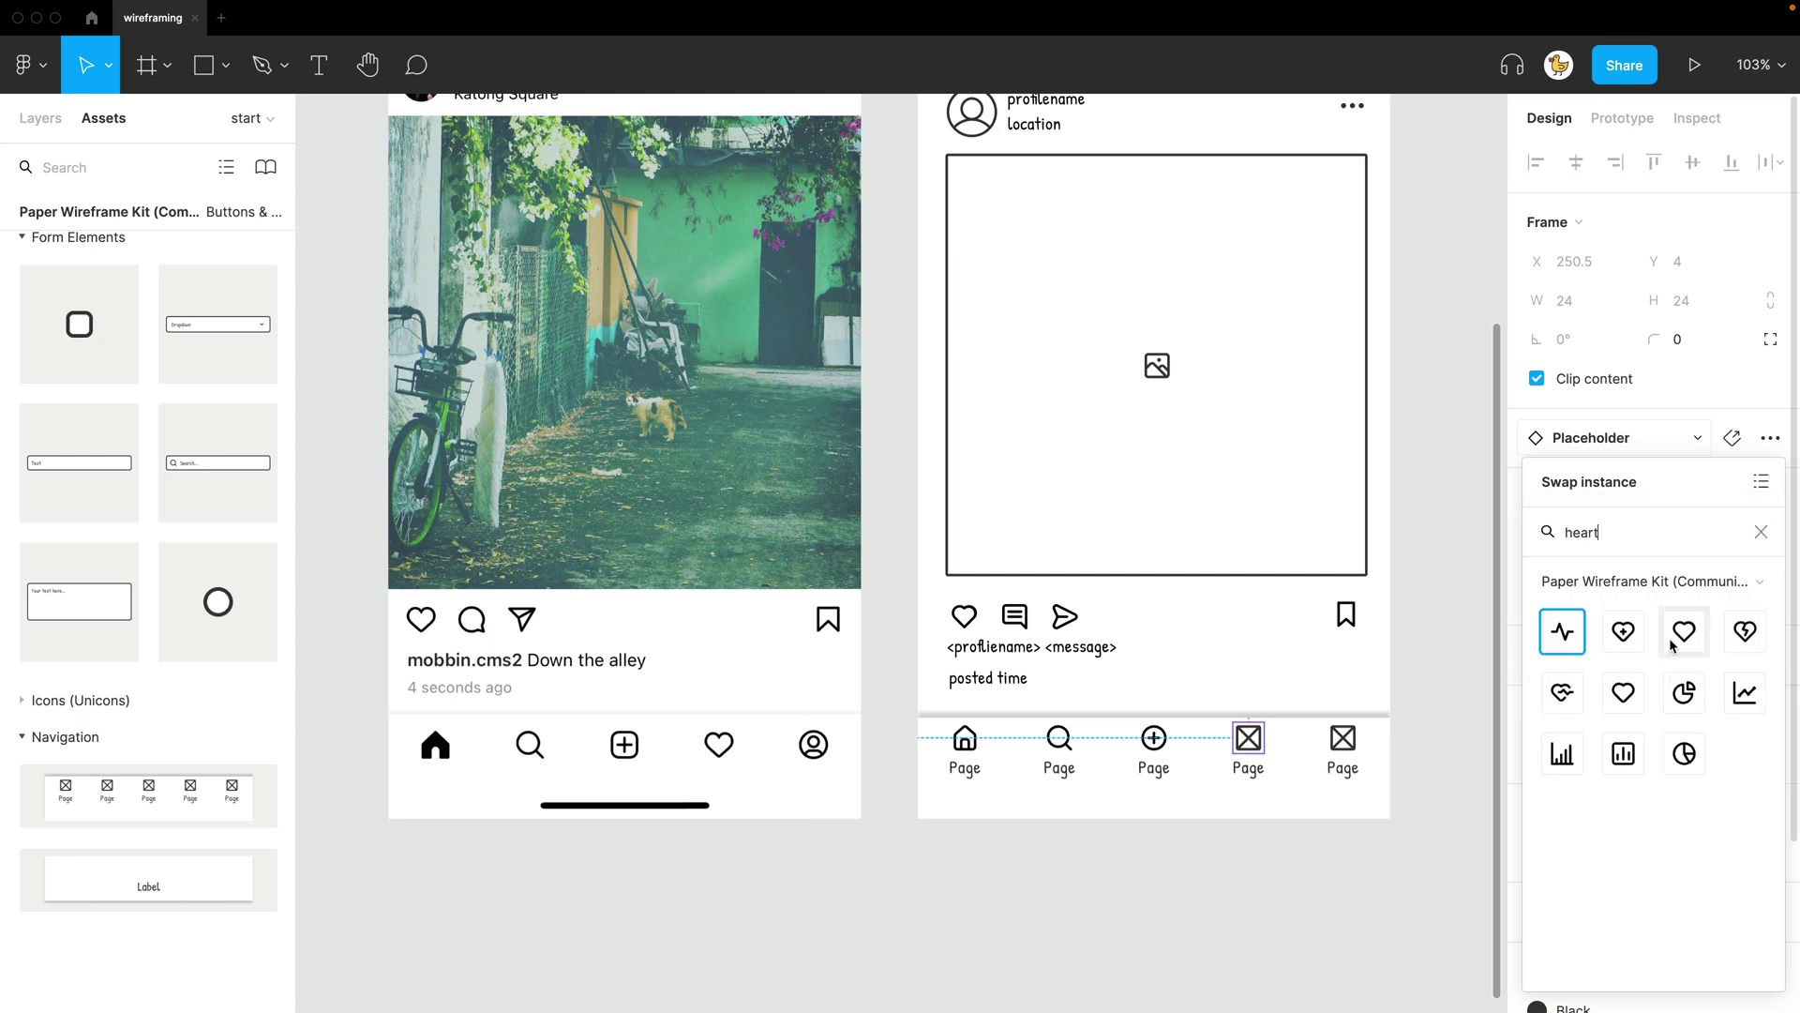
pyautogui.click(1684, 631)
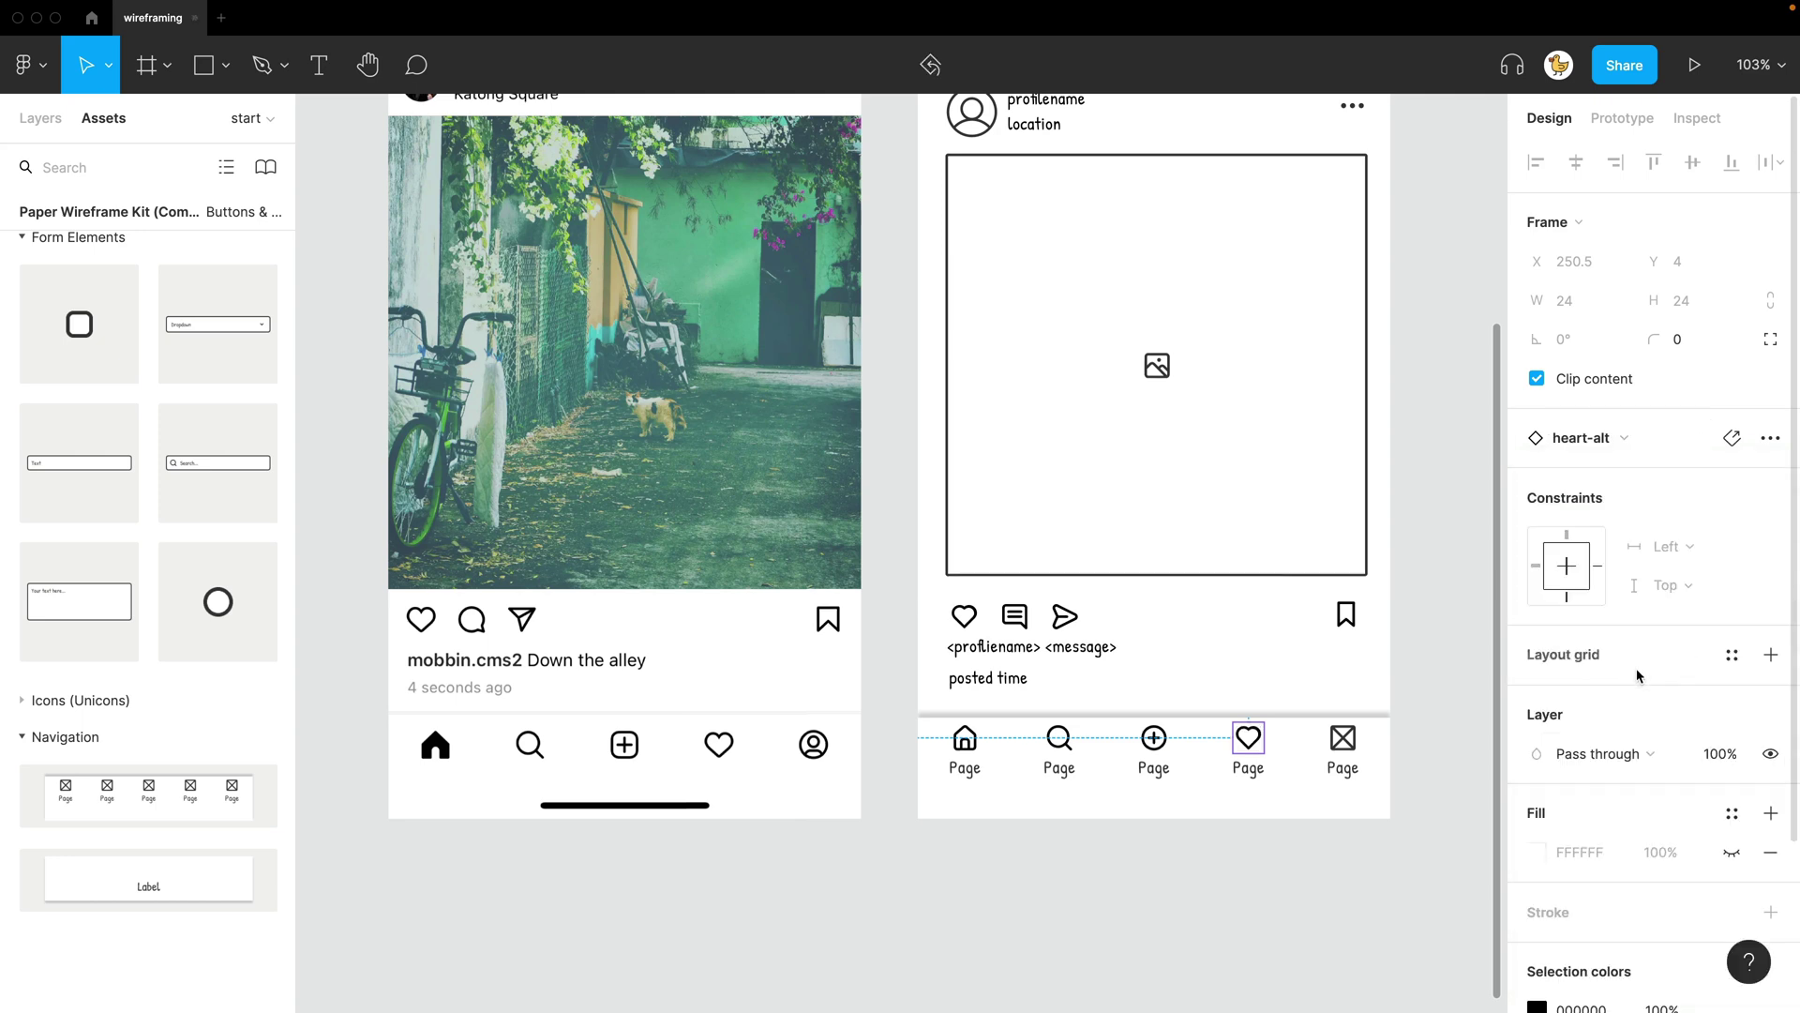
# Swap the fifth tab placeholder for the avatar icon from Paper Wireframe Kit
pyautogui.click(1354, 753)
pyautogui.click(1564, 444)
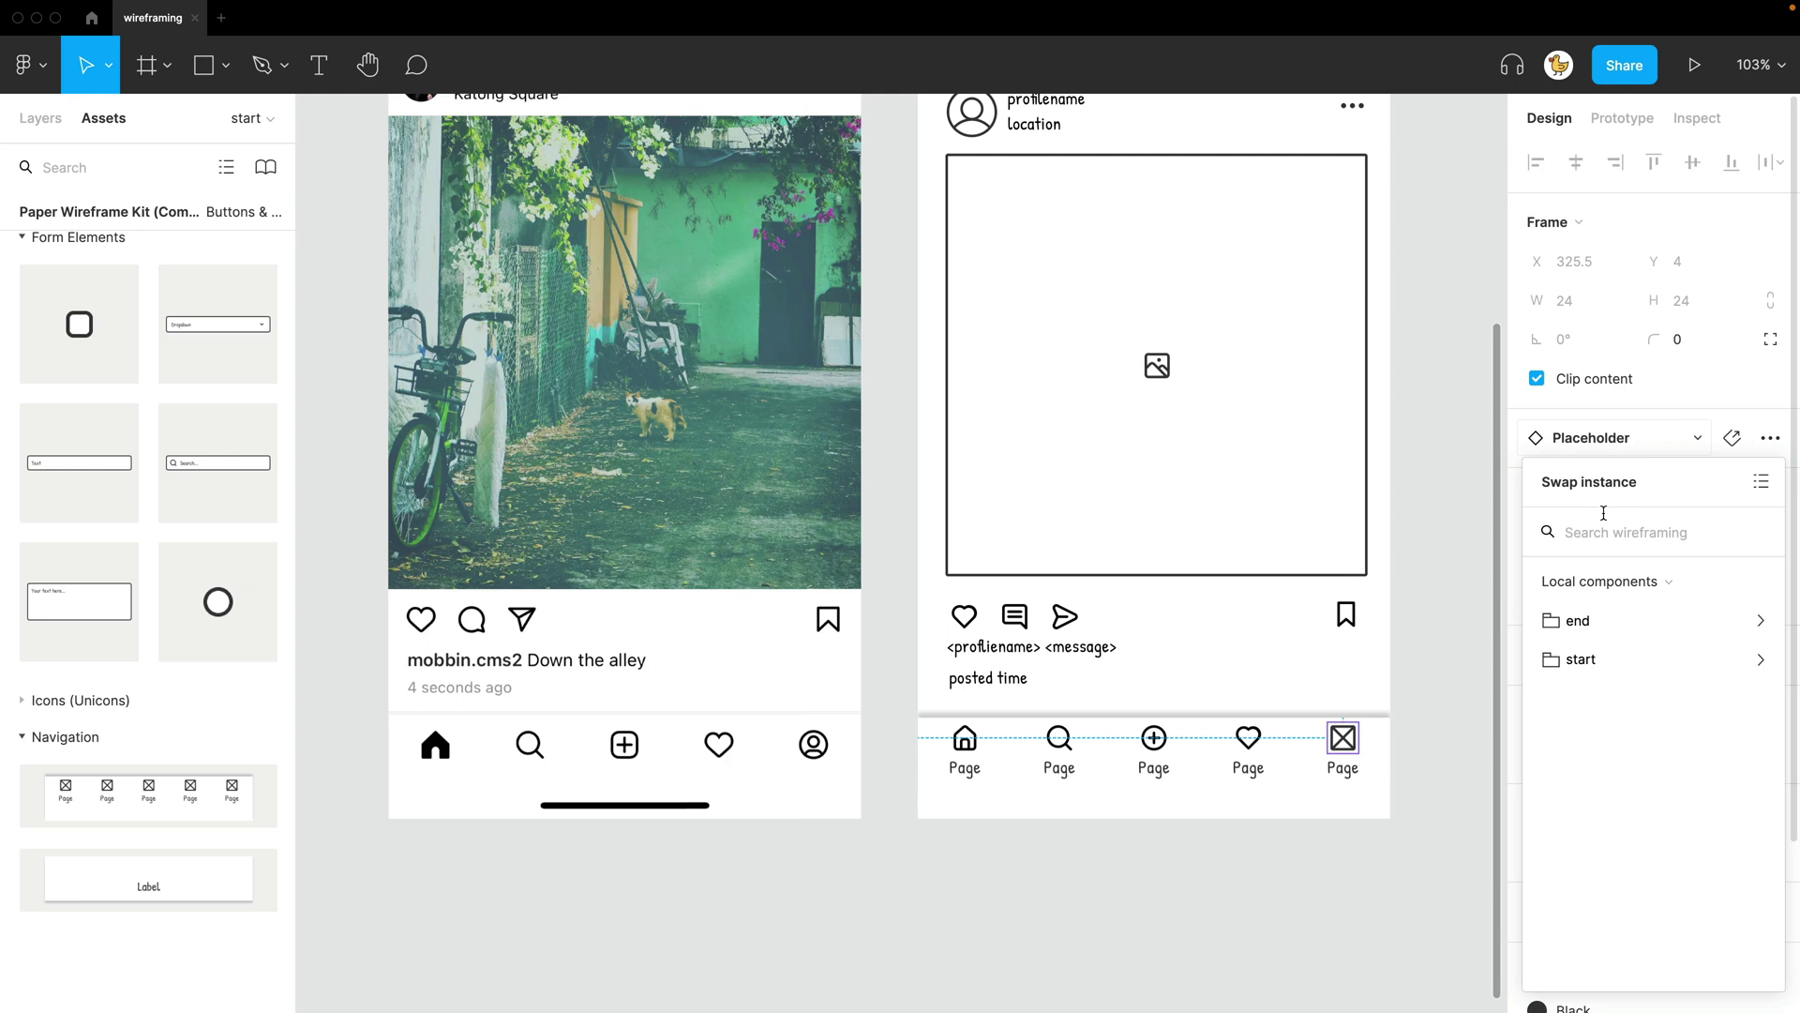
pyautogui.click(1621, 589)
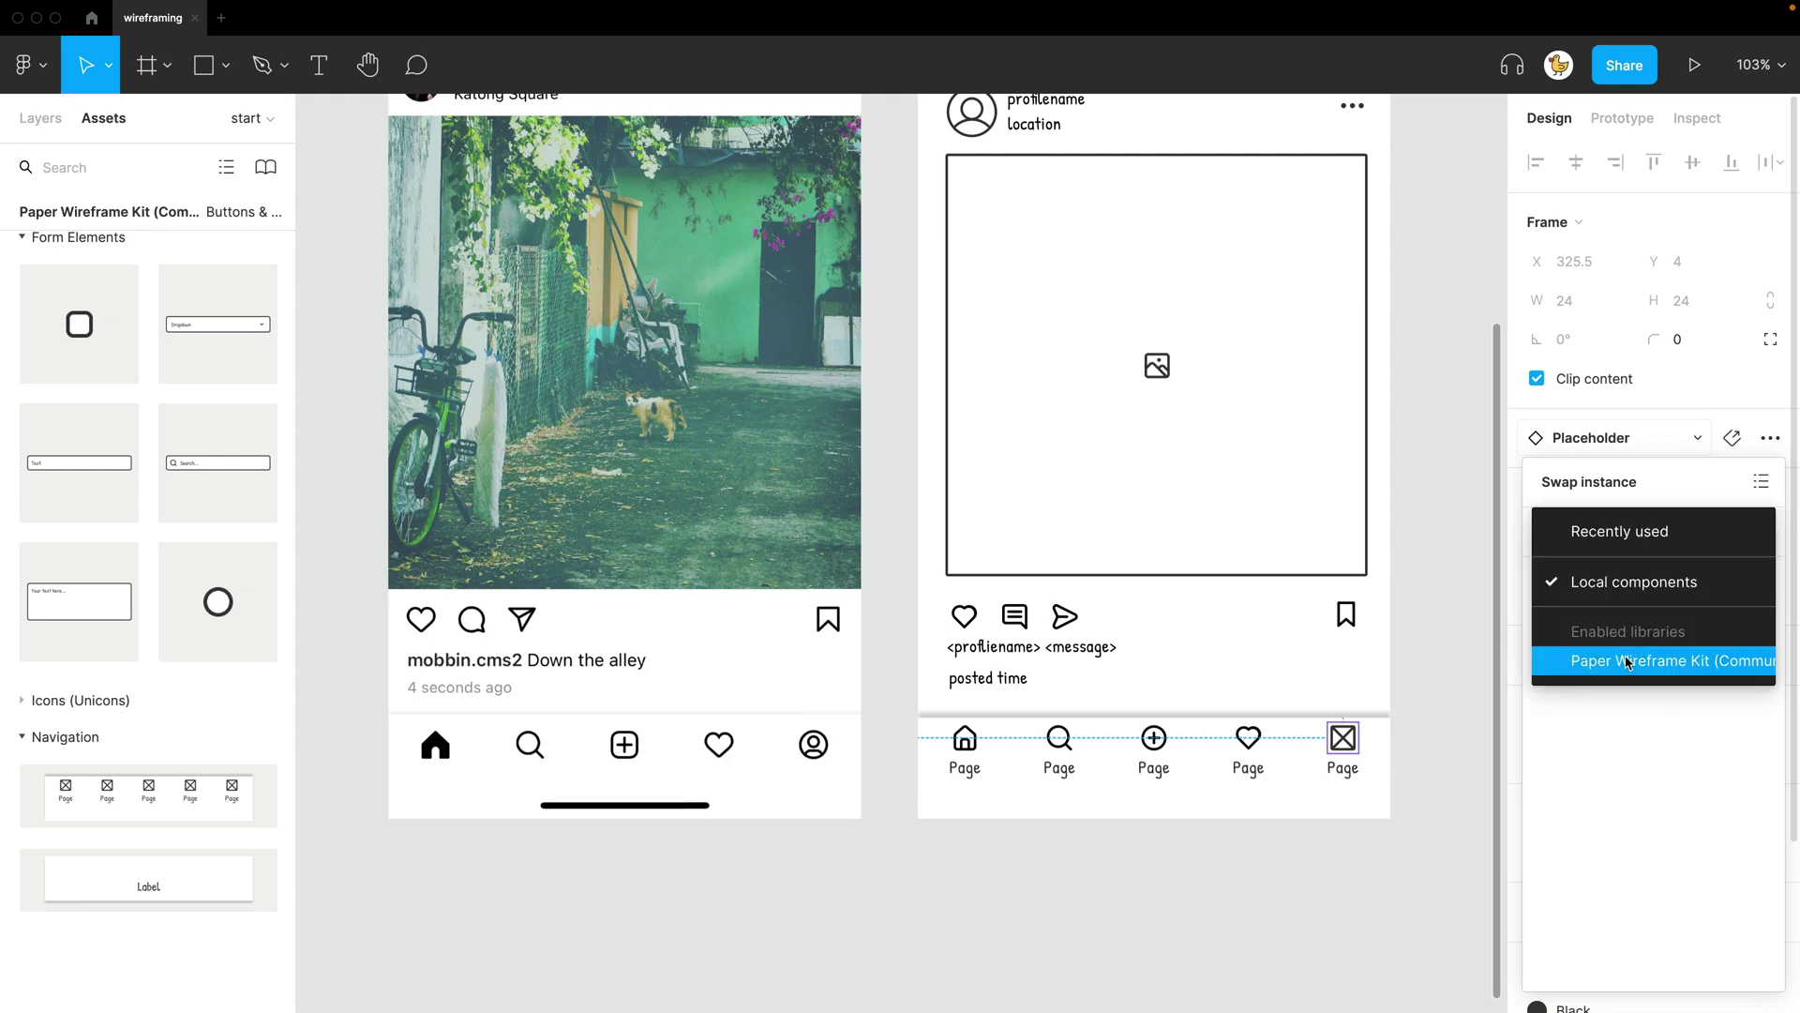
pyautogui.click(1632, 659)
pyautogui.write('avat')
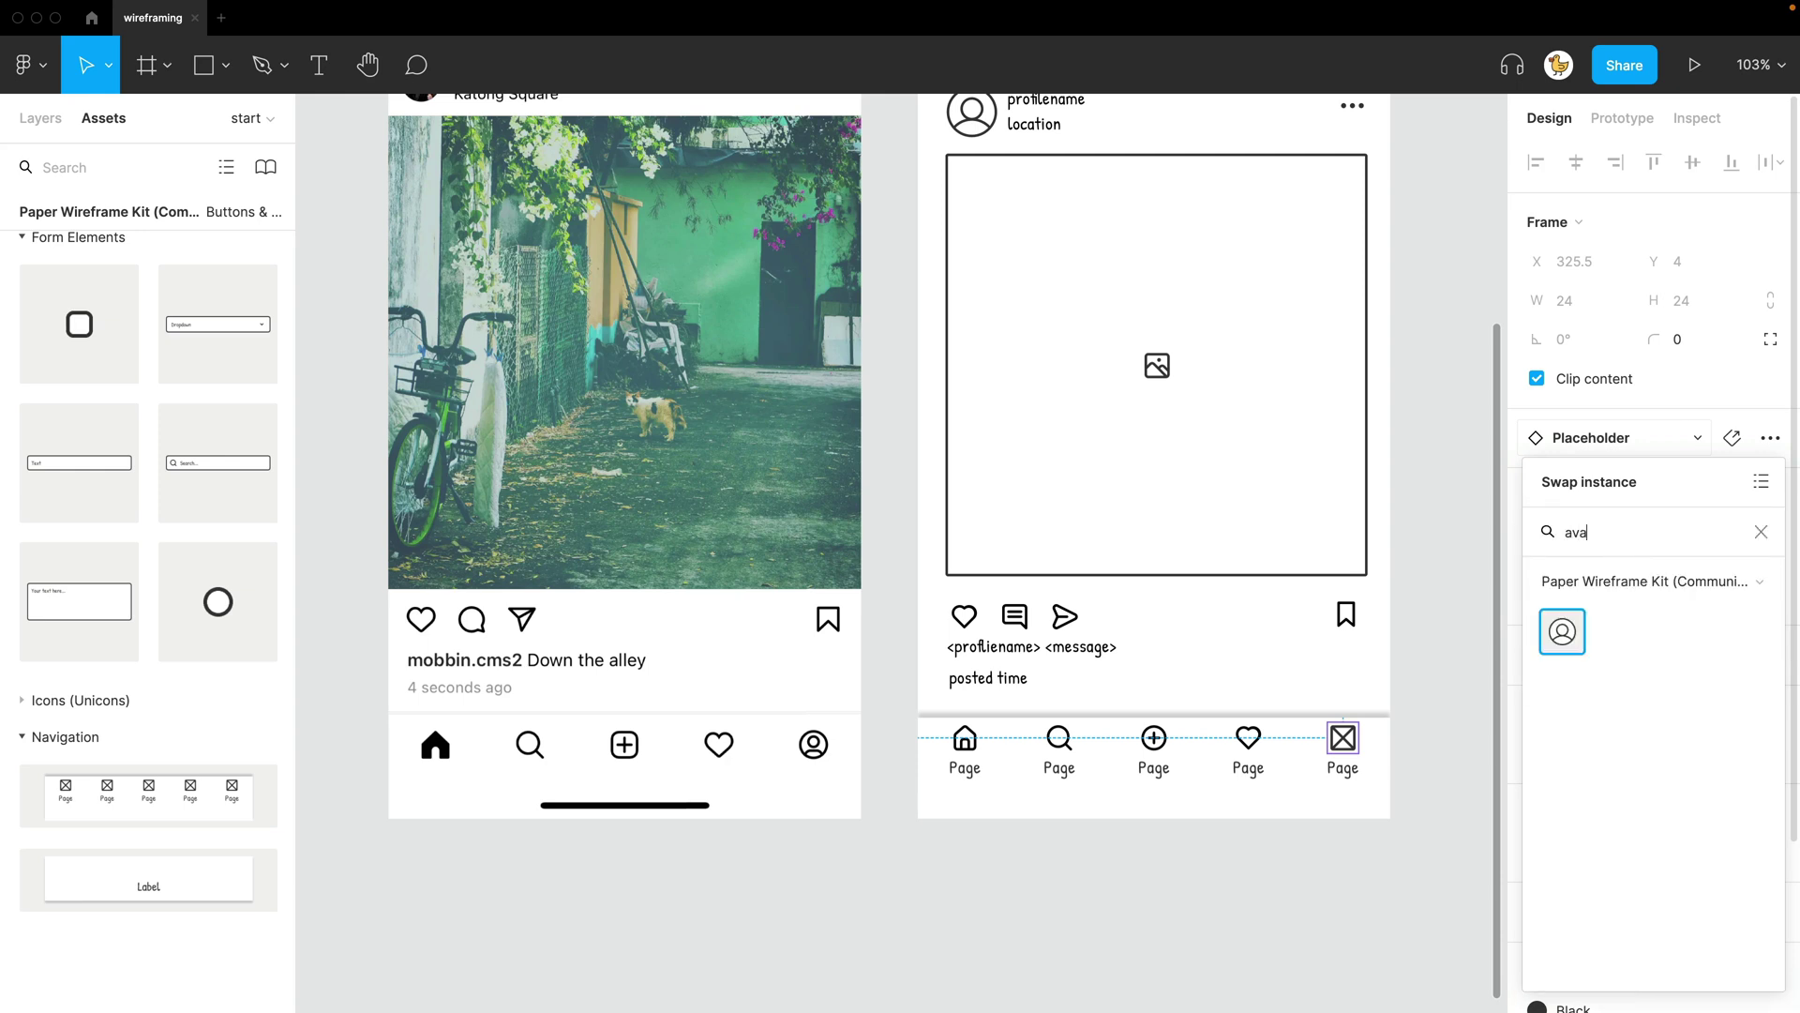
pyautogui.click(1581, 638)
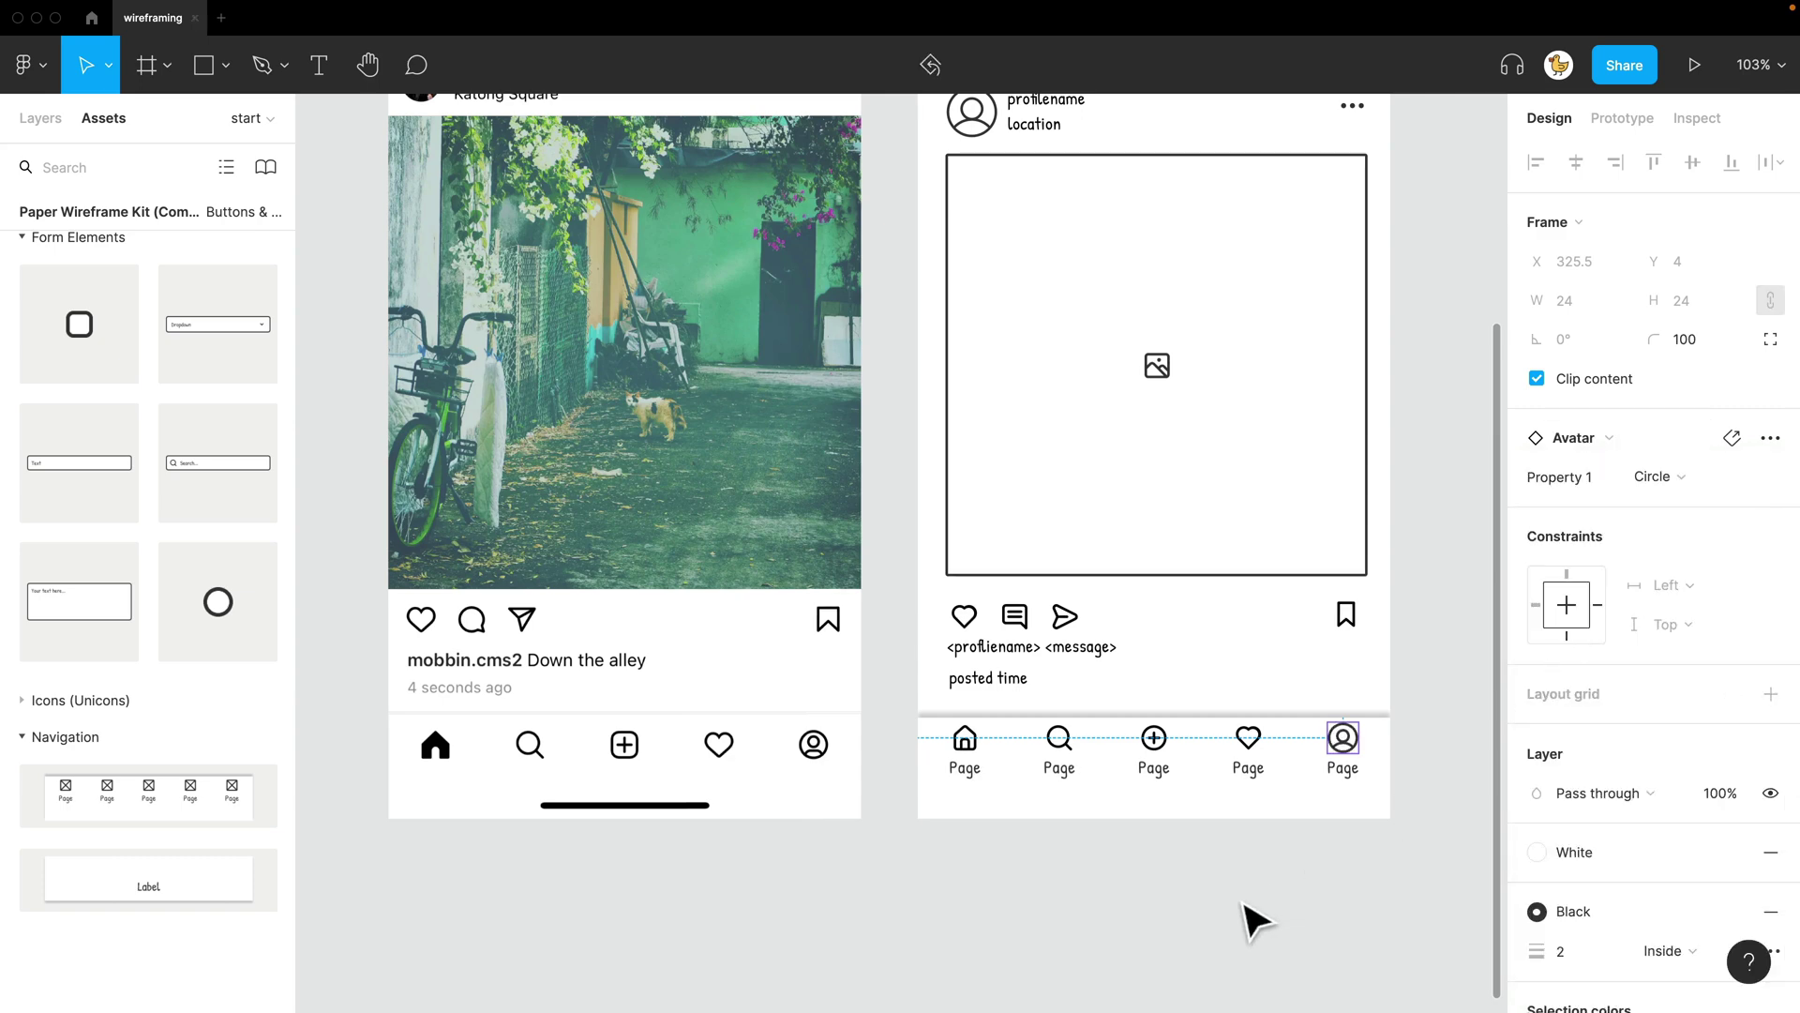
pyautogui.click(1246, 919)
pyautogui.scroll(-5, 1246, 920)
# Move the post component out of the phone onto the canvas and duplicate it below
pyautogui.hscroll(2, 1169, 791)
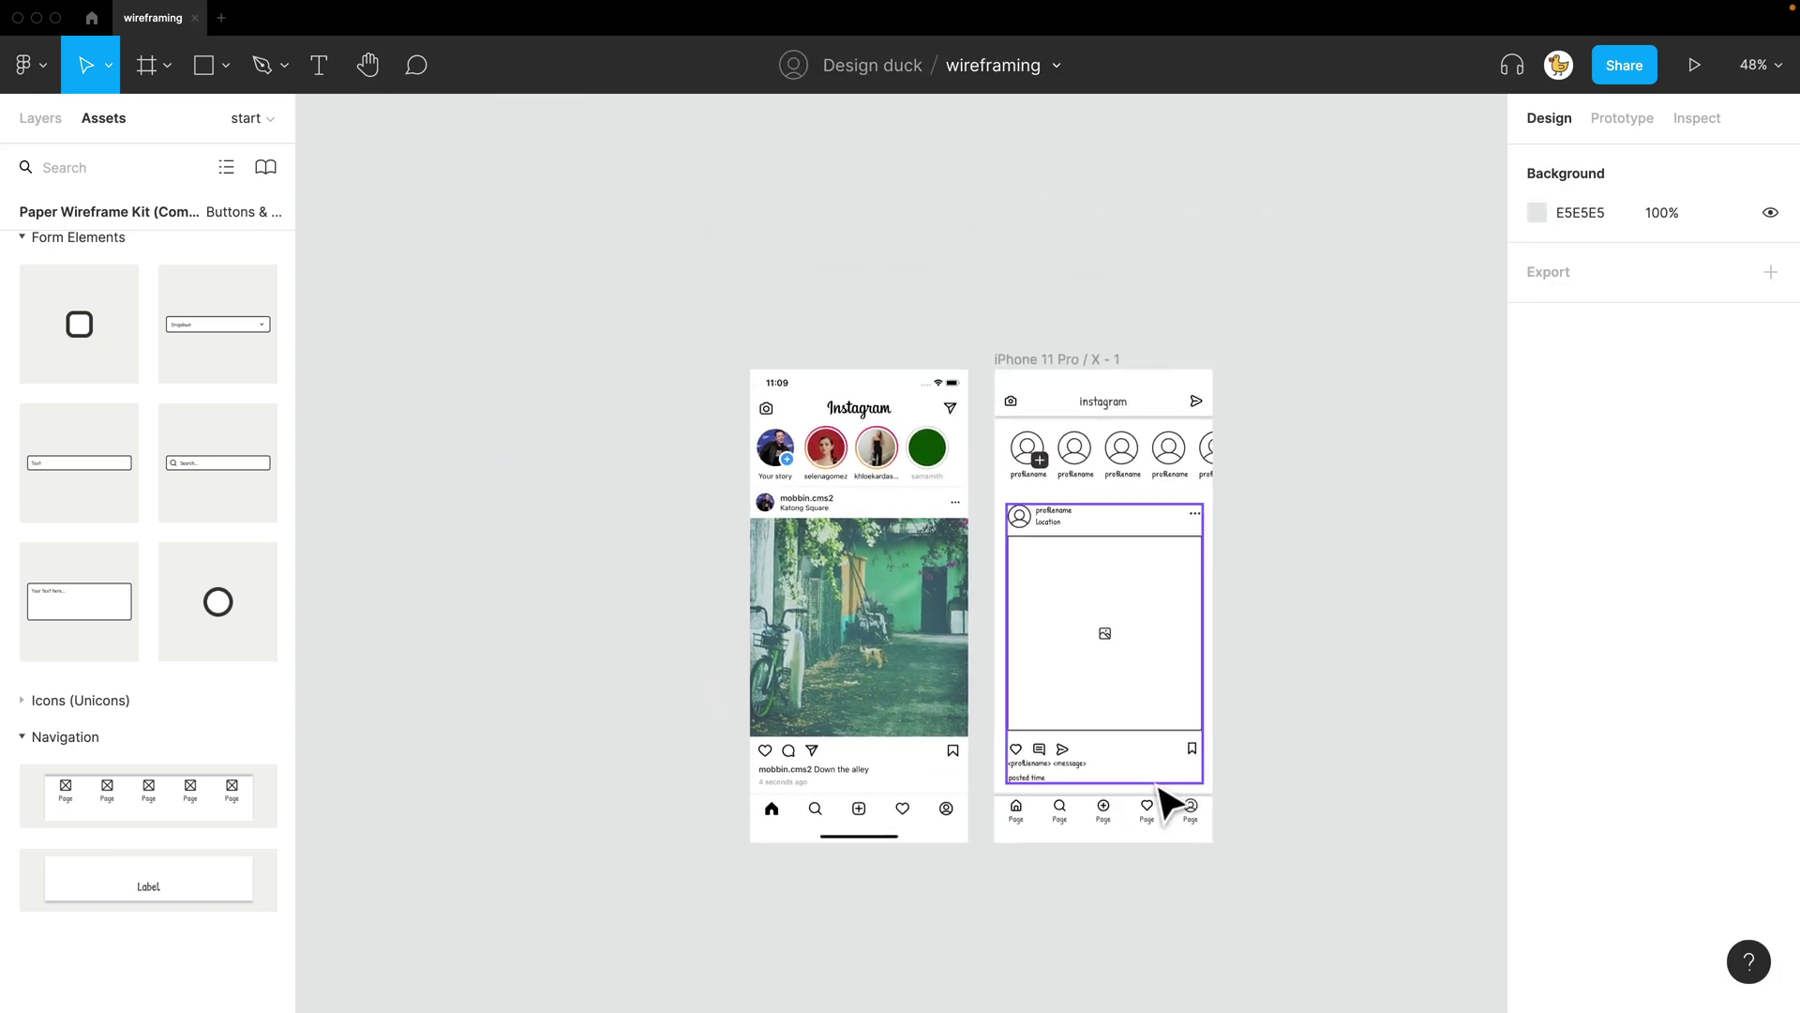
pyautogui.scroll(5, 1167, 797)
pyautogui.hscroll(2, 1282, 715)
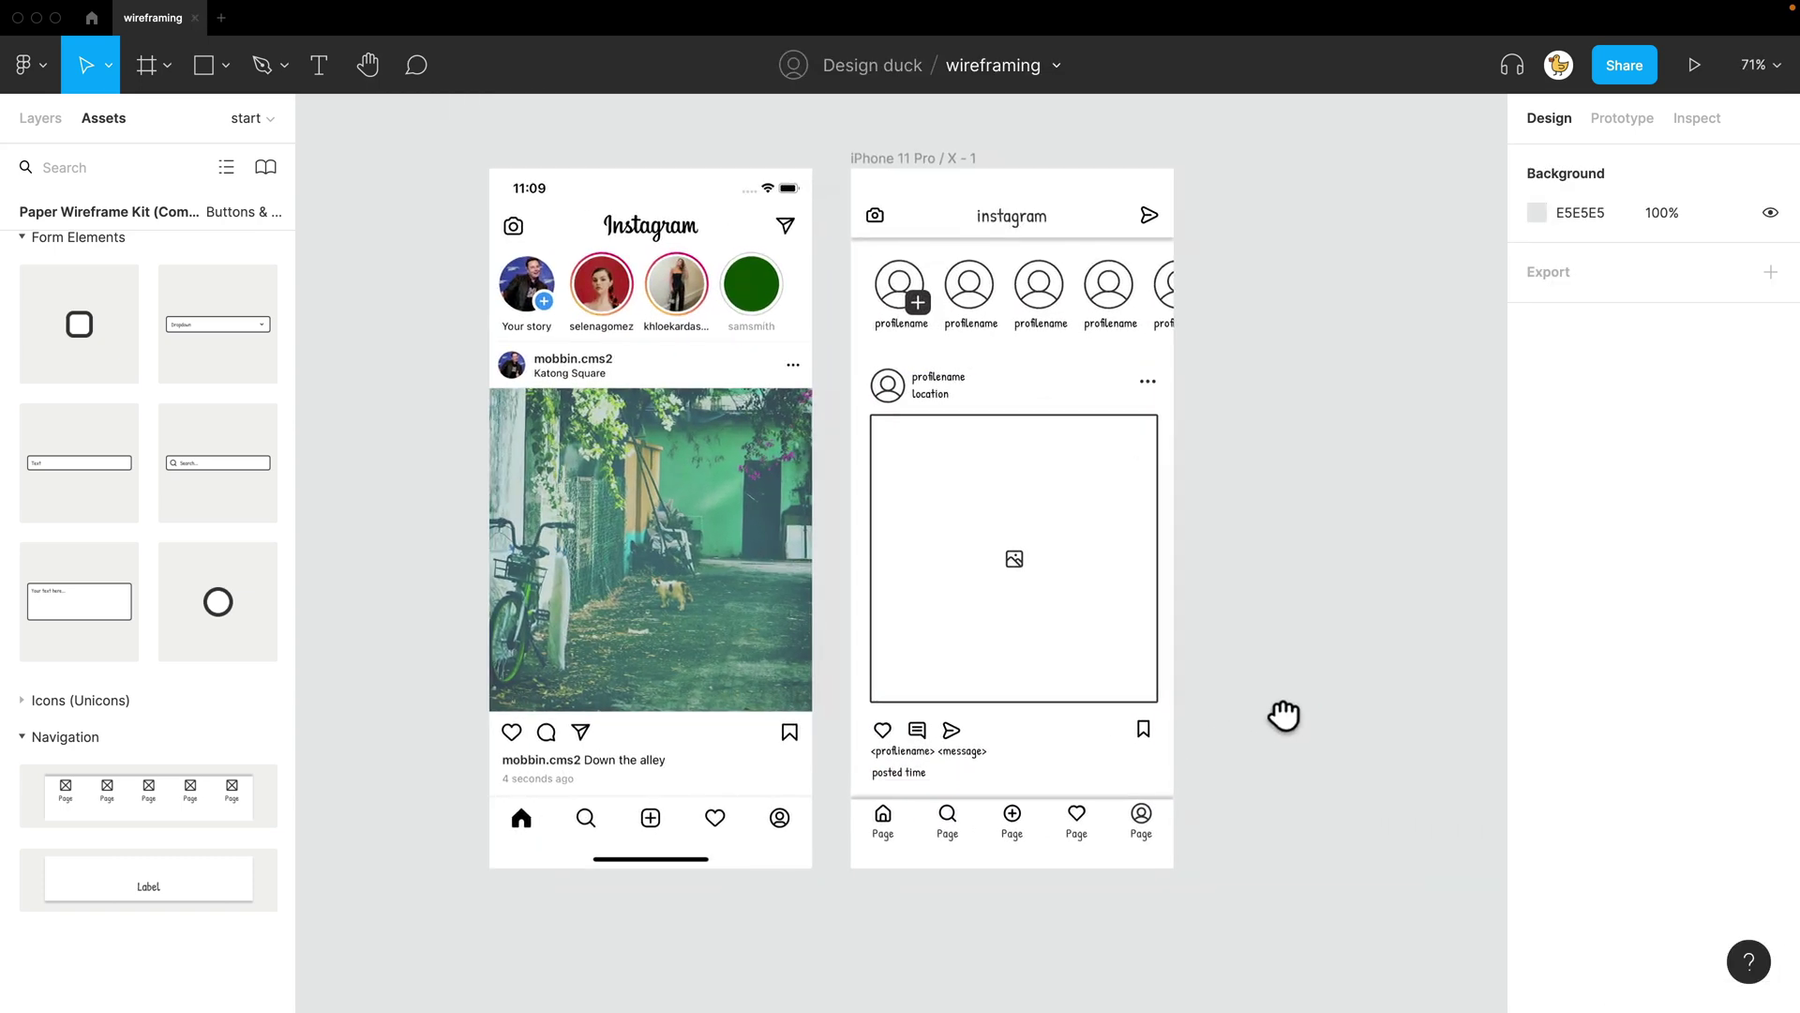
pyautogui.click(1017, 553)
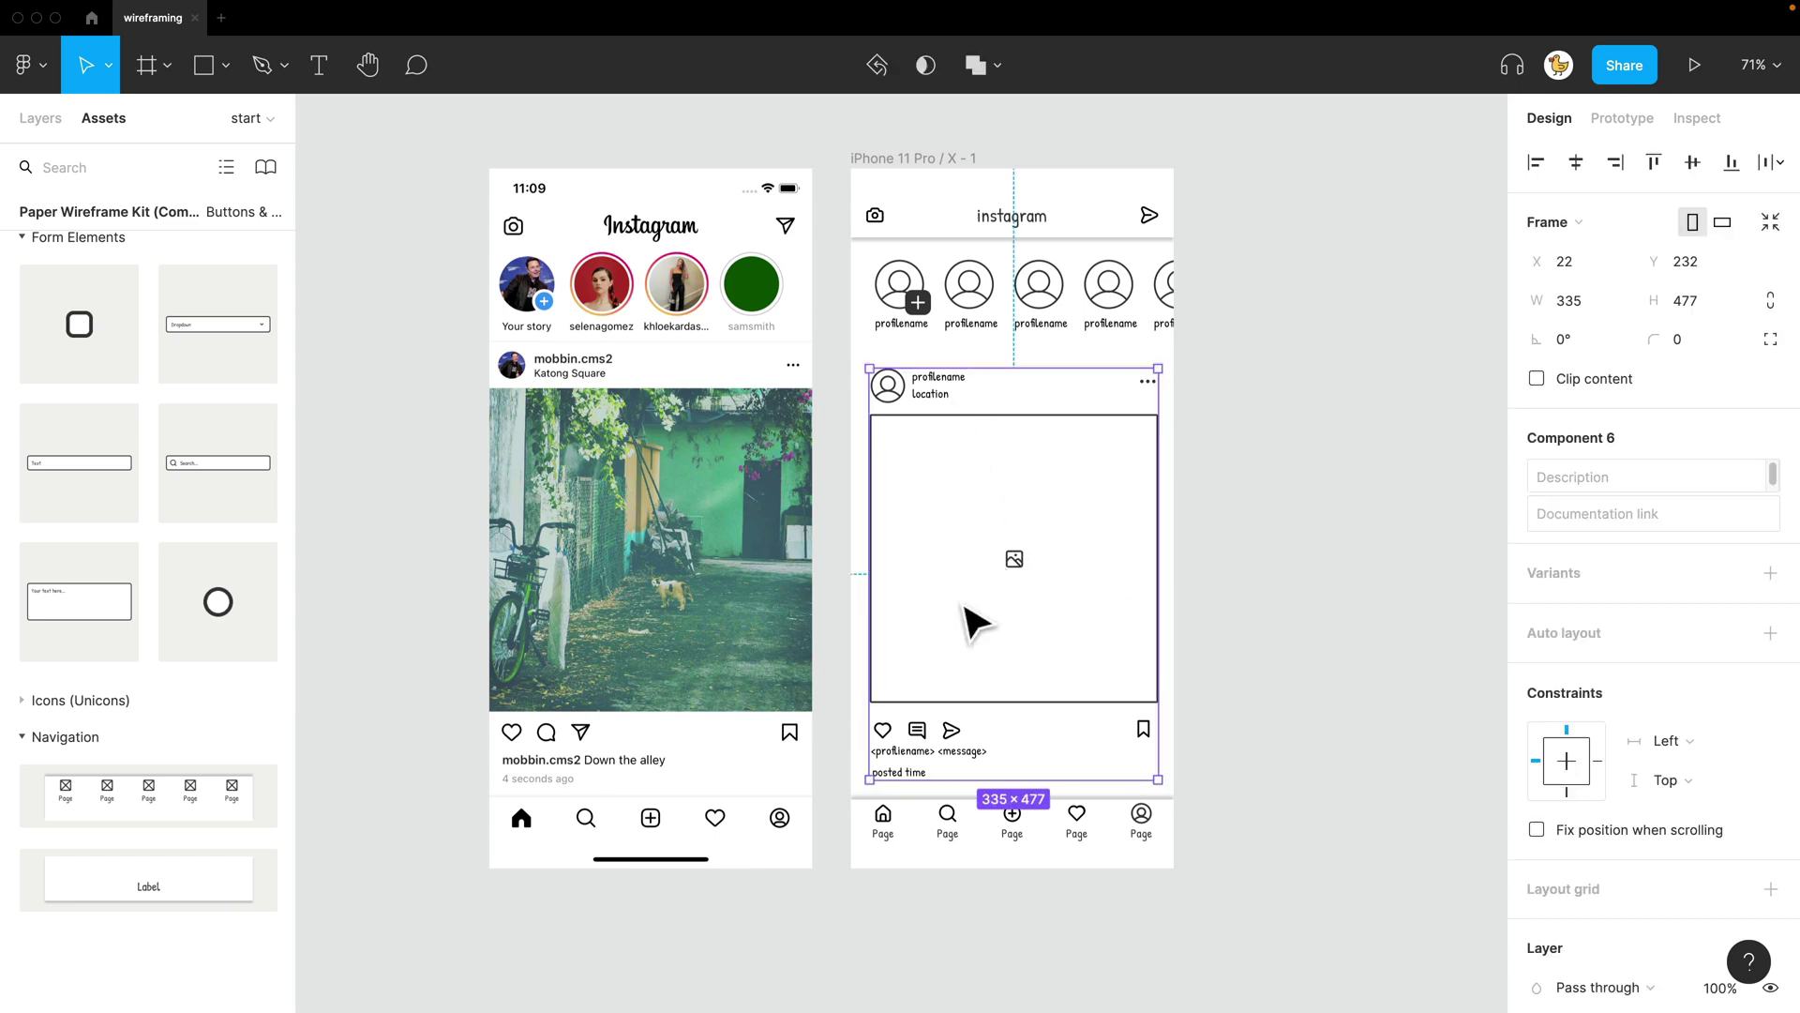
pyautogui.moveTo(975, 623); pyautogui.dragTo(1325, 482)
pyautogui.press('-')
pyautogui.press('-')
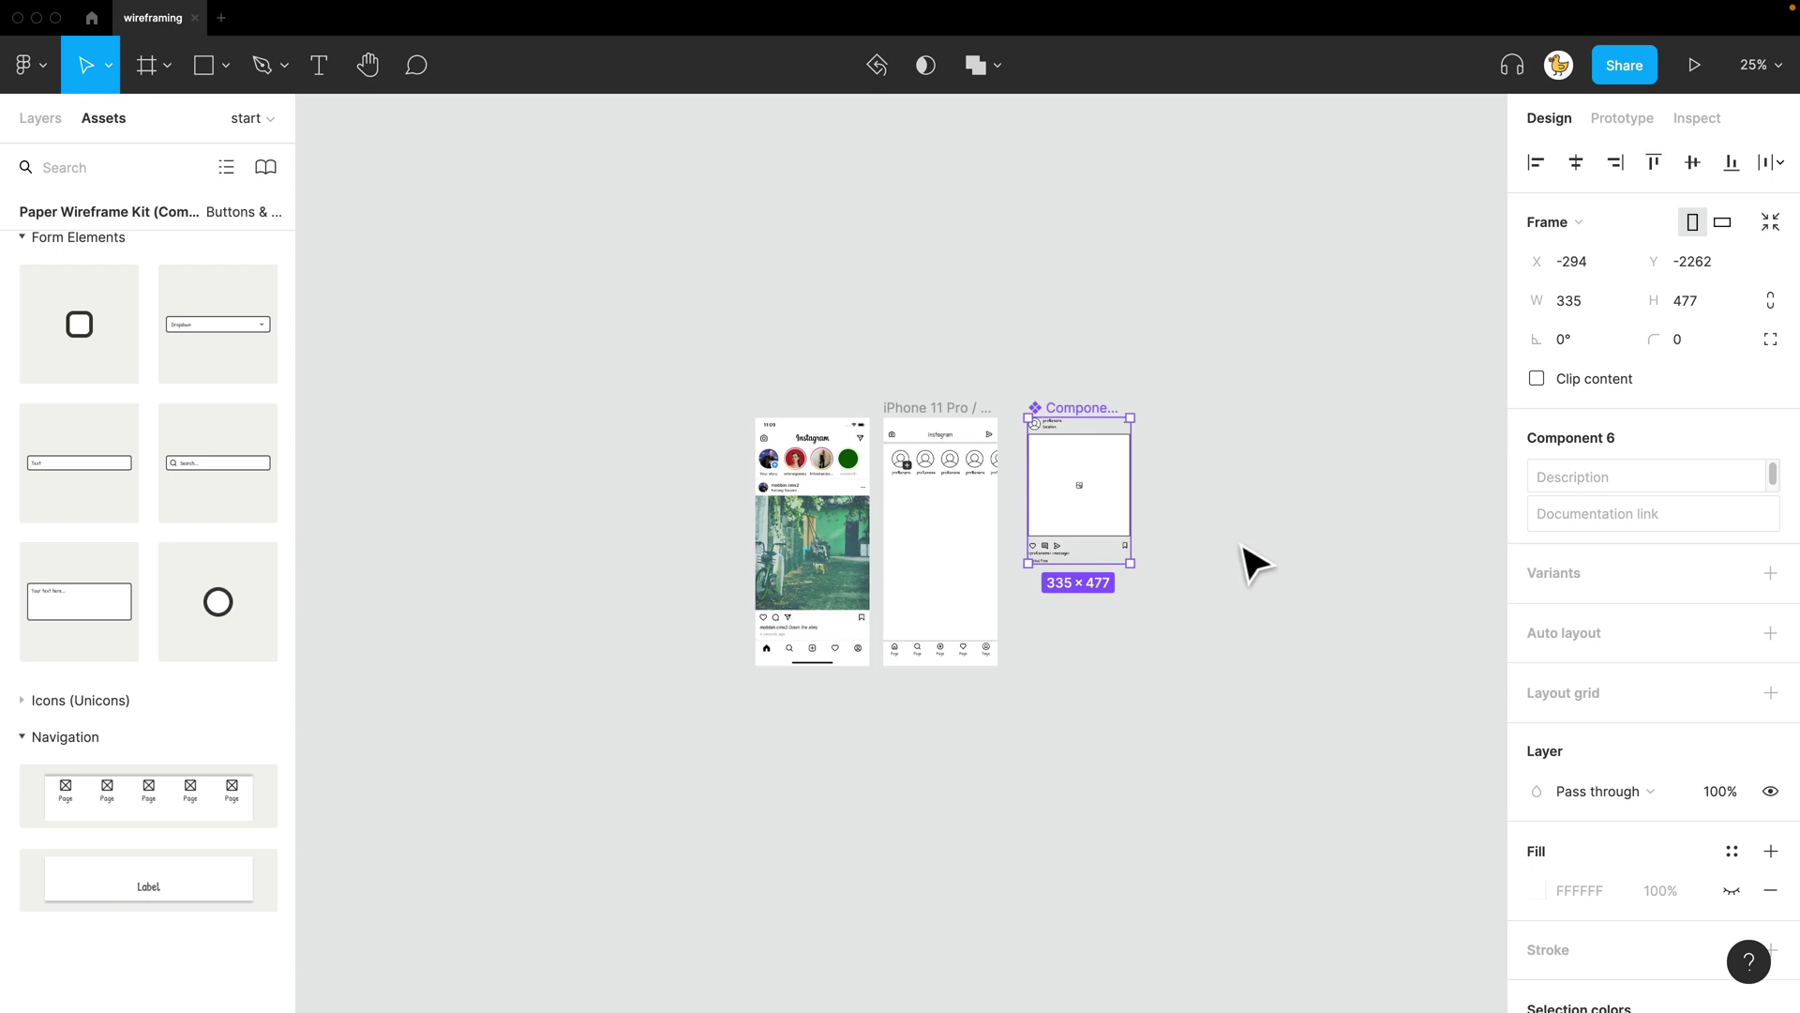
pyautogui.scroll(-2, 1104, 474)
pyautogui.moveTo(1057, 426); pyautogui.dragTo(1017, 286)
pyautogui.scroll(-1, 1185, 928)
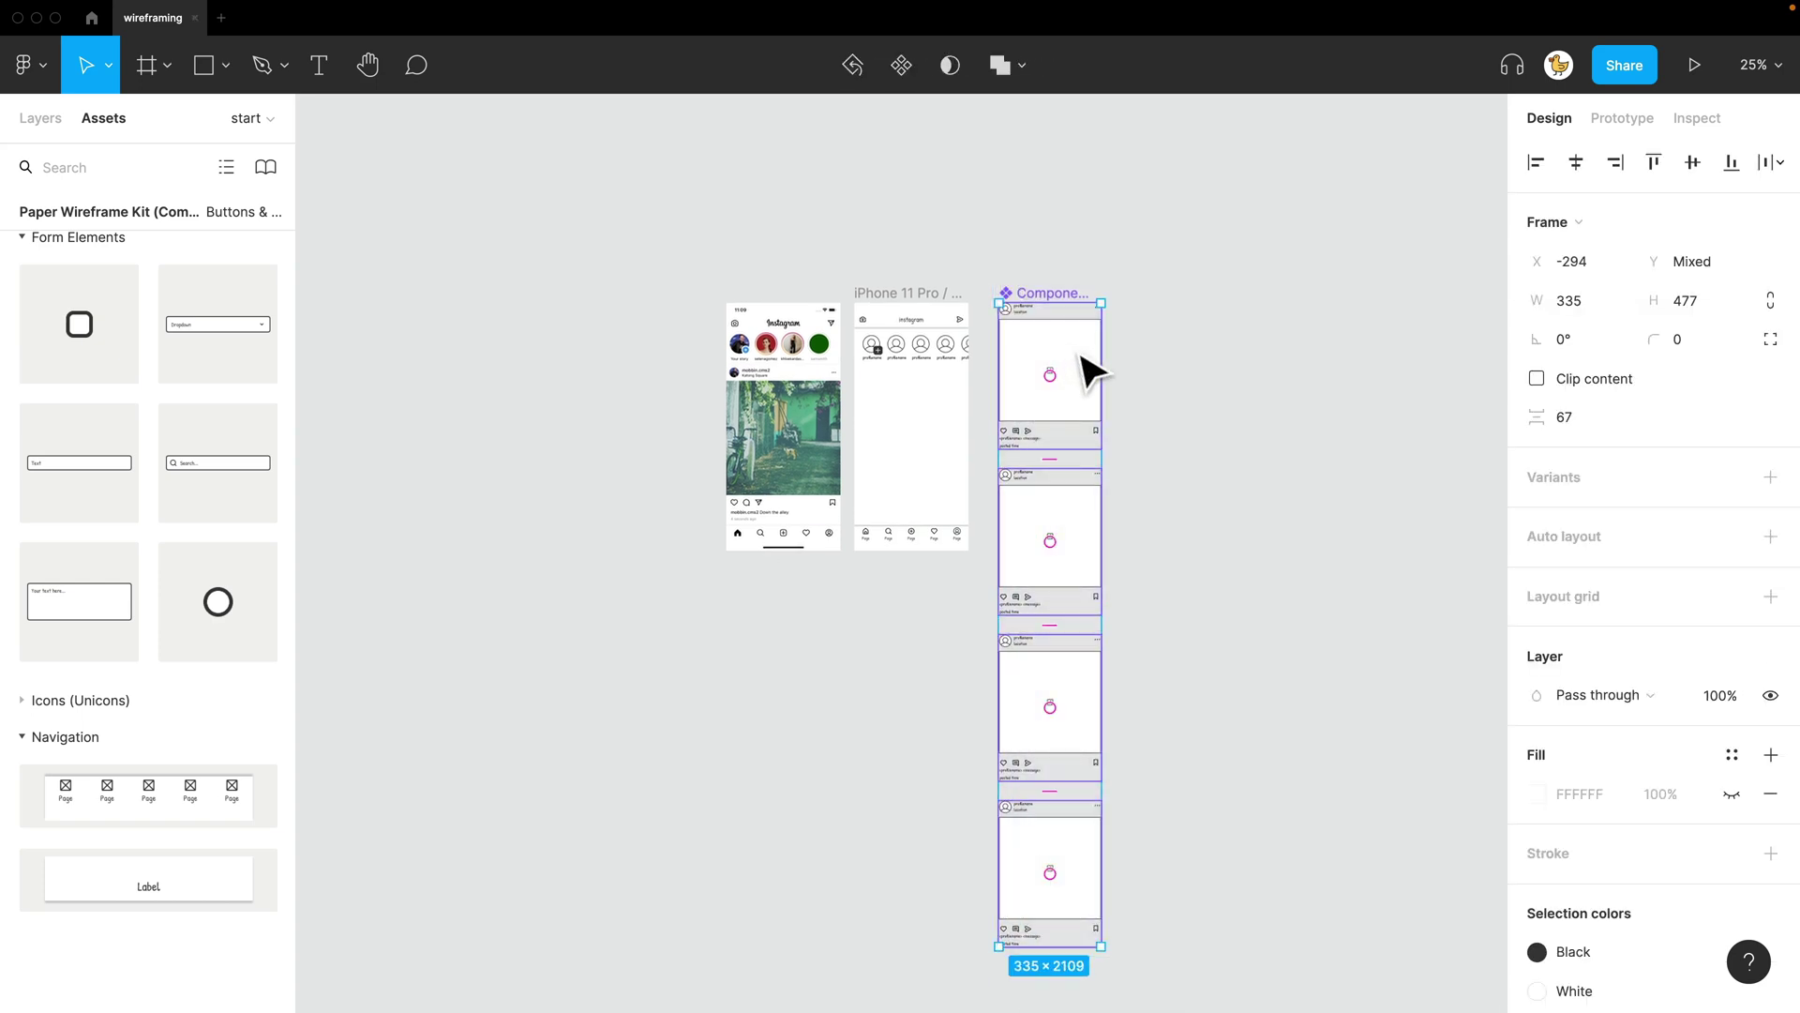
# Wrap the stacked posts in auto layout with 16 spacing and start renaming the frame
pyautogui.hotkey('shift', 'a')
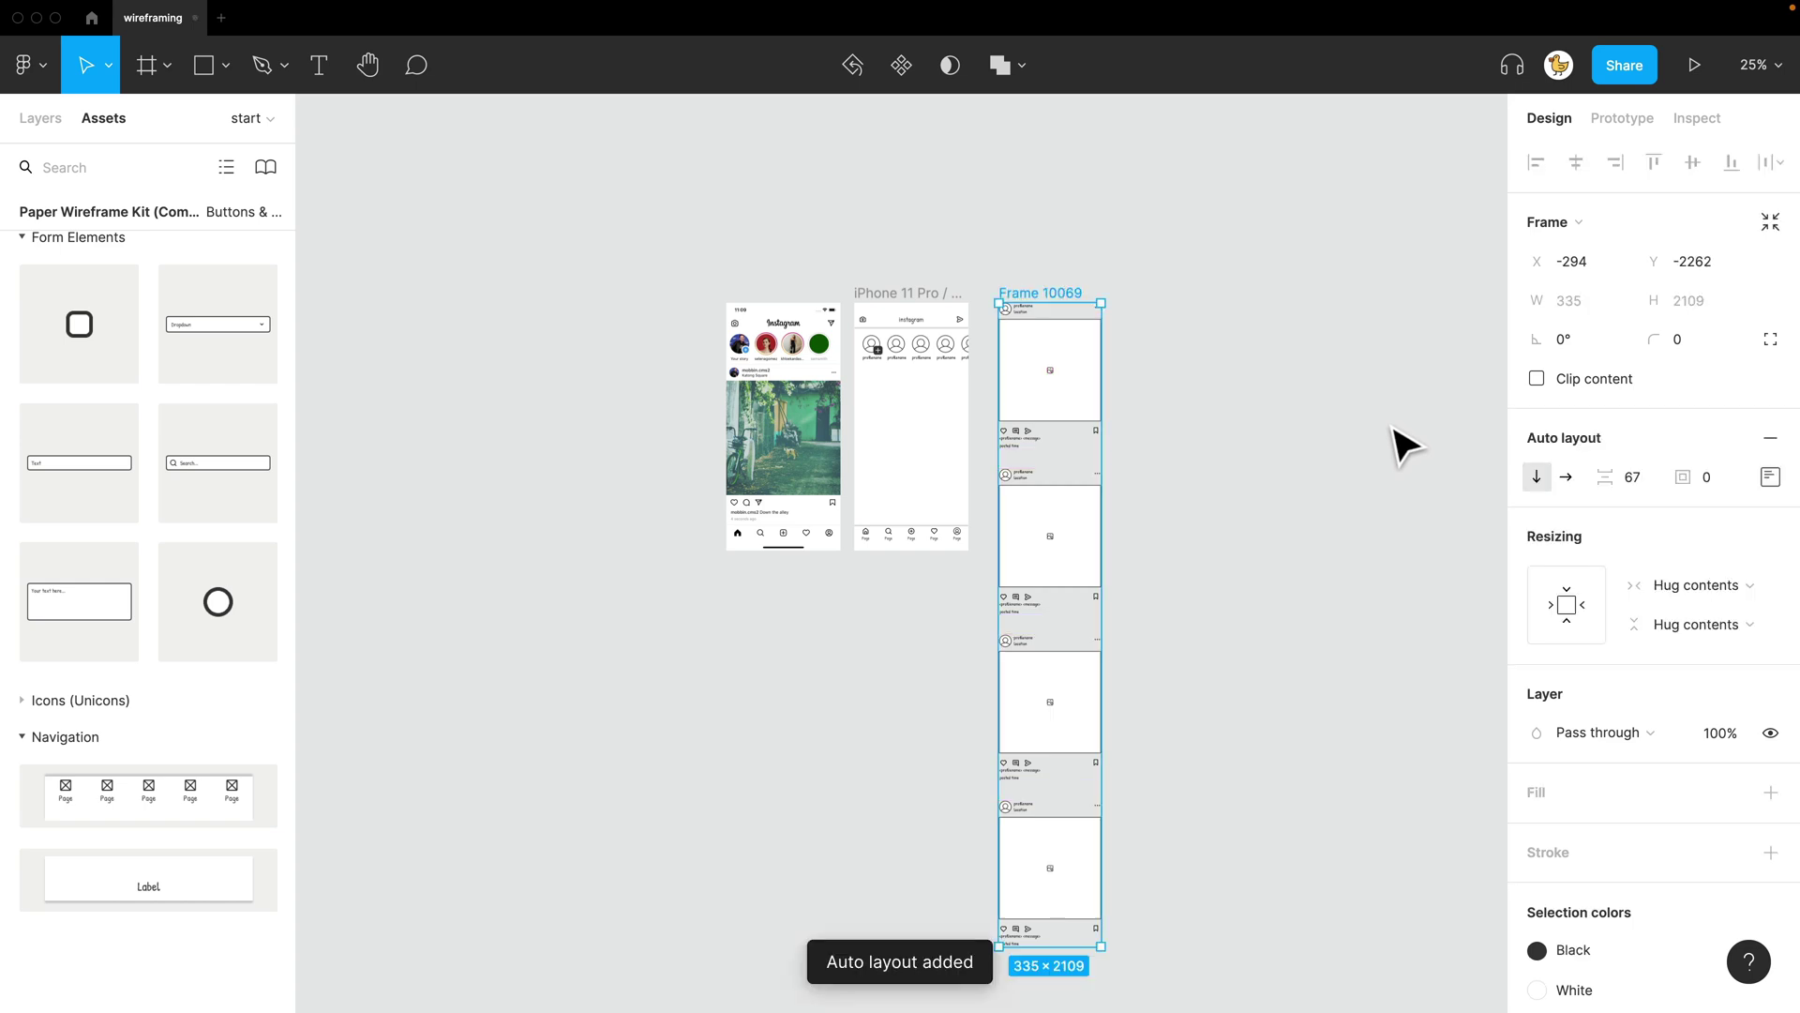
pyautogui.click(1649, 484)
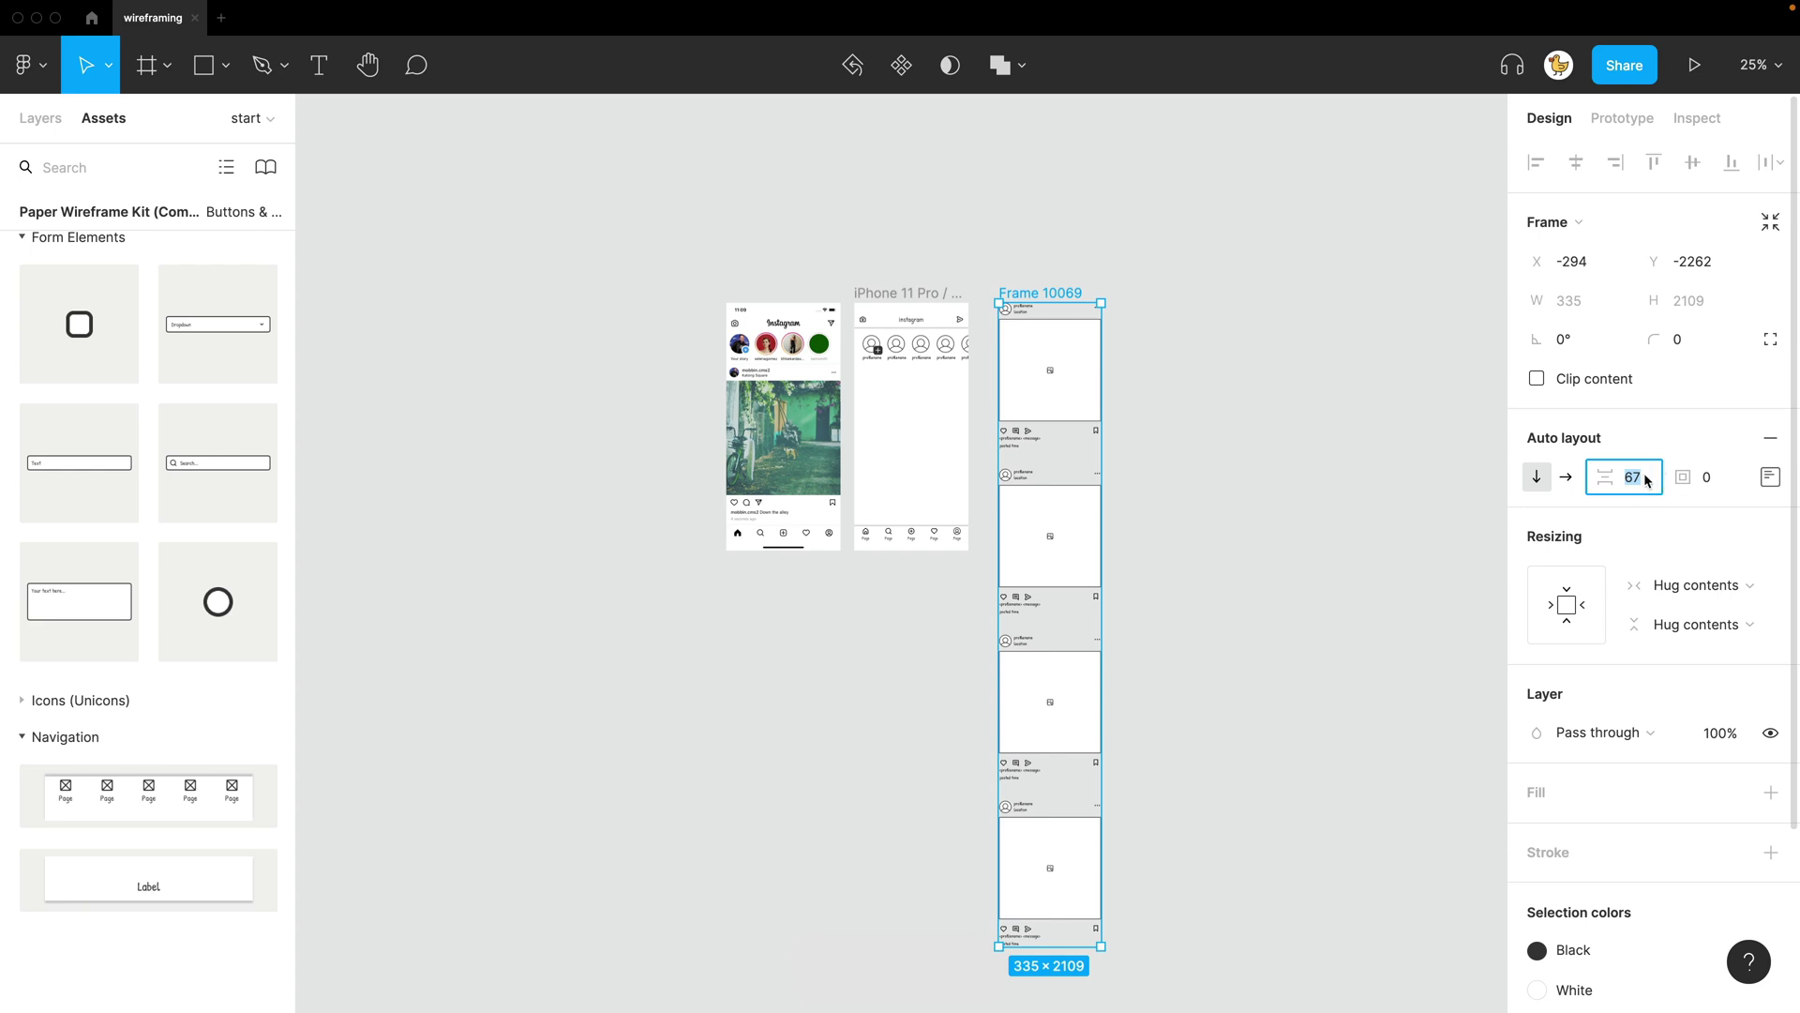
pyautogui.write('16')
pyautogui.press('Return')
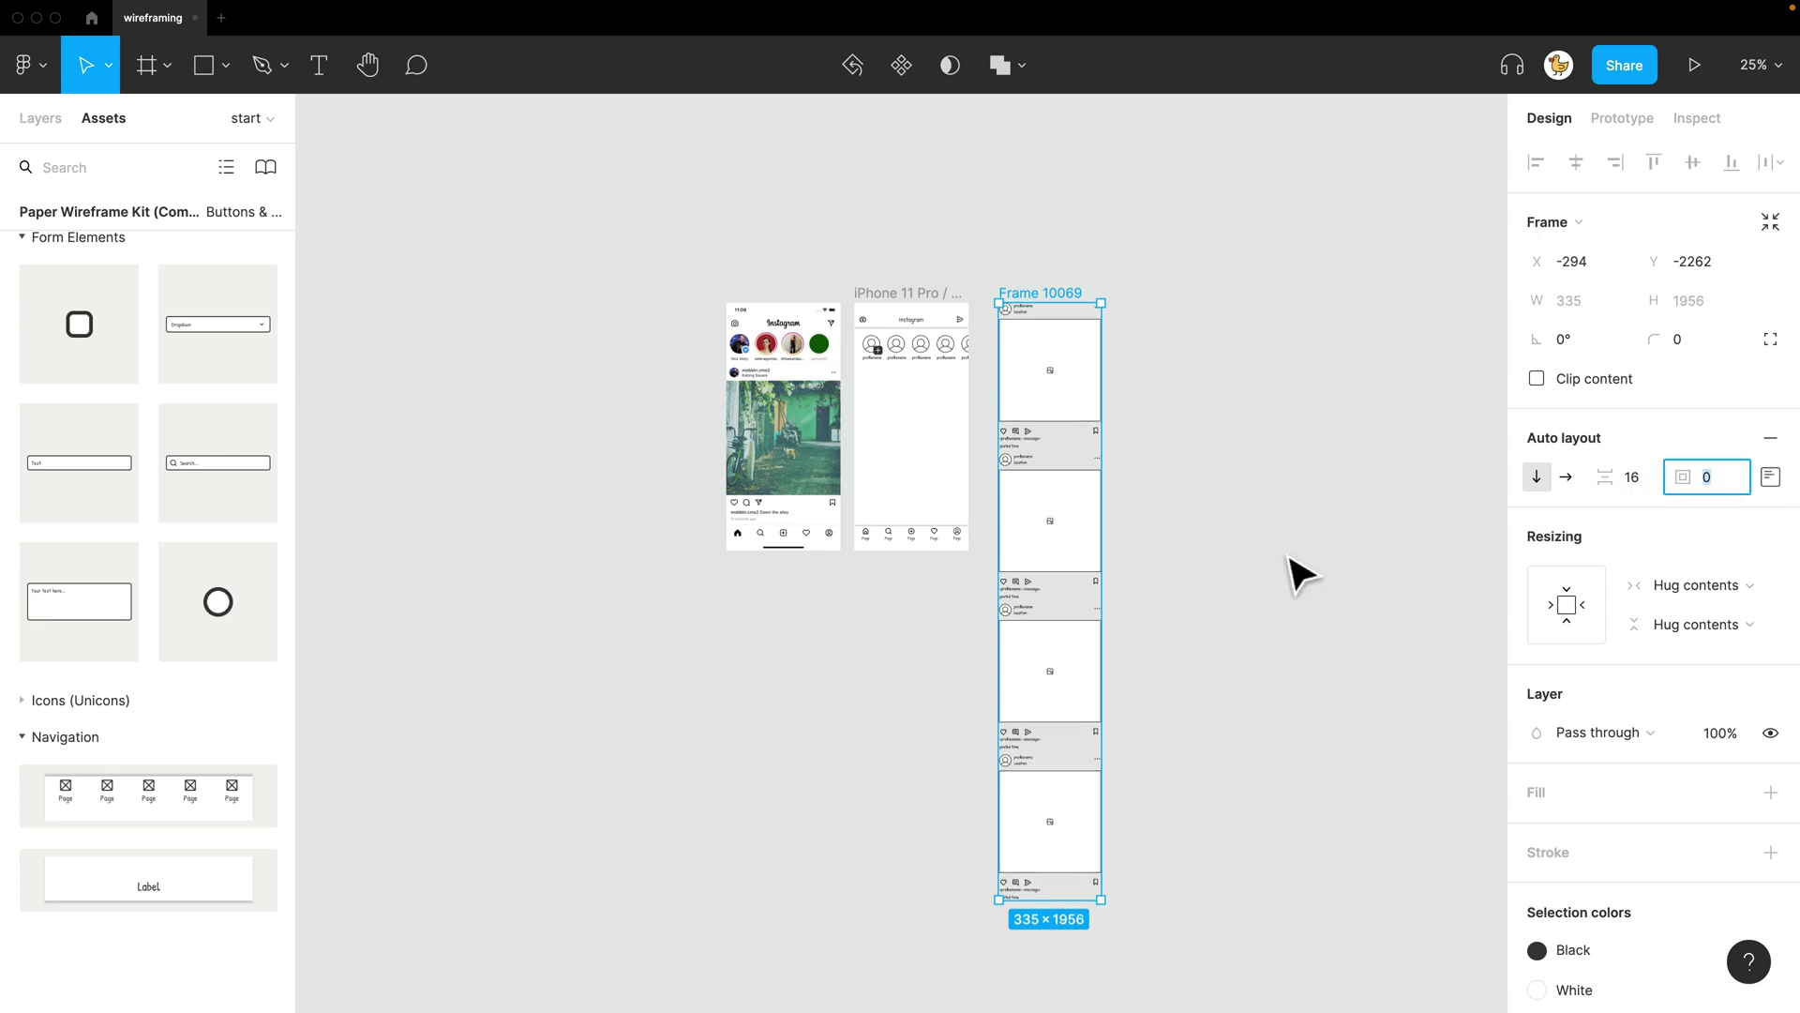
pyautogui.click(1166, 442)
pyautogui.click(1057, 317)
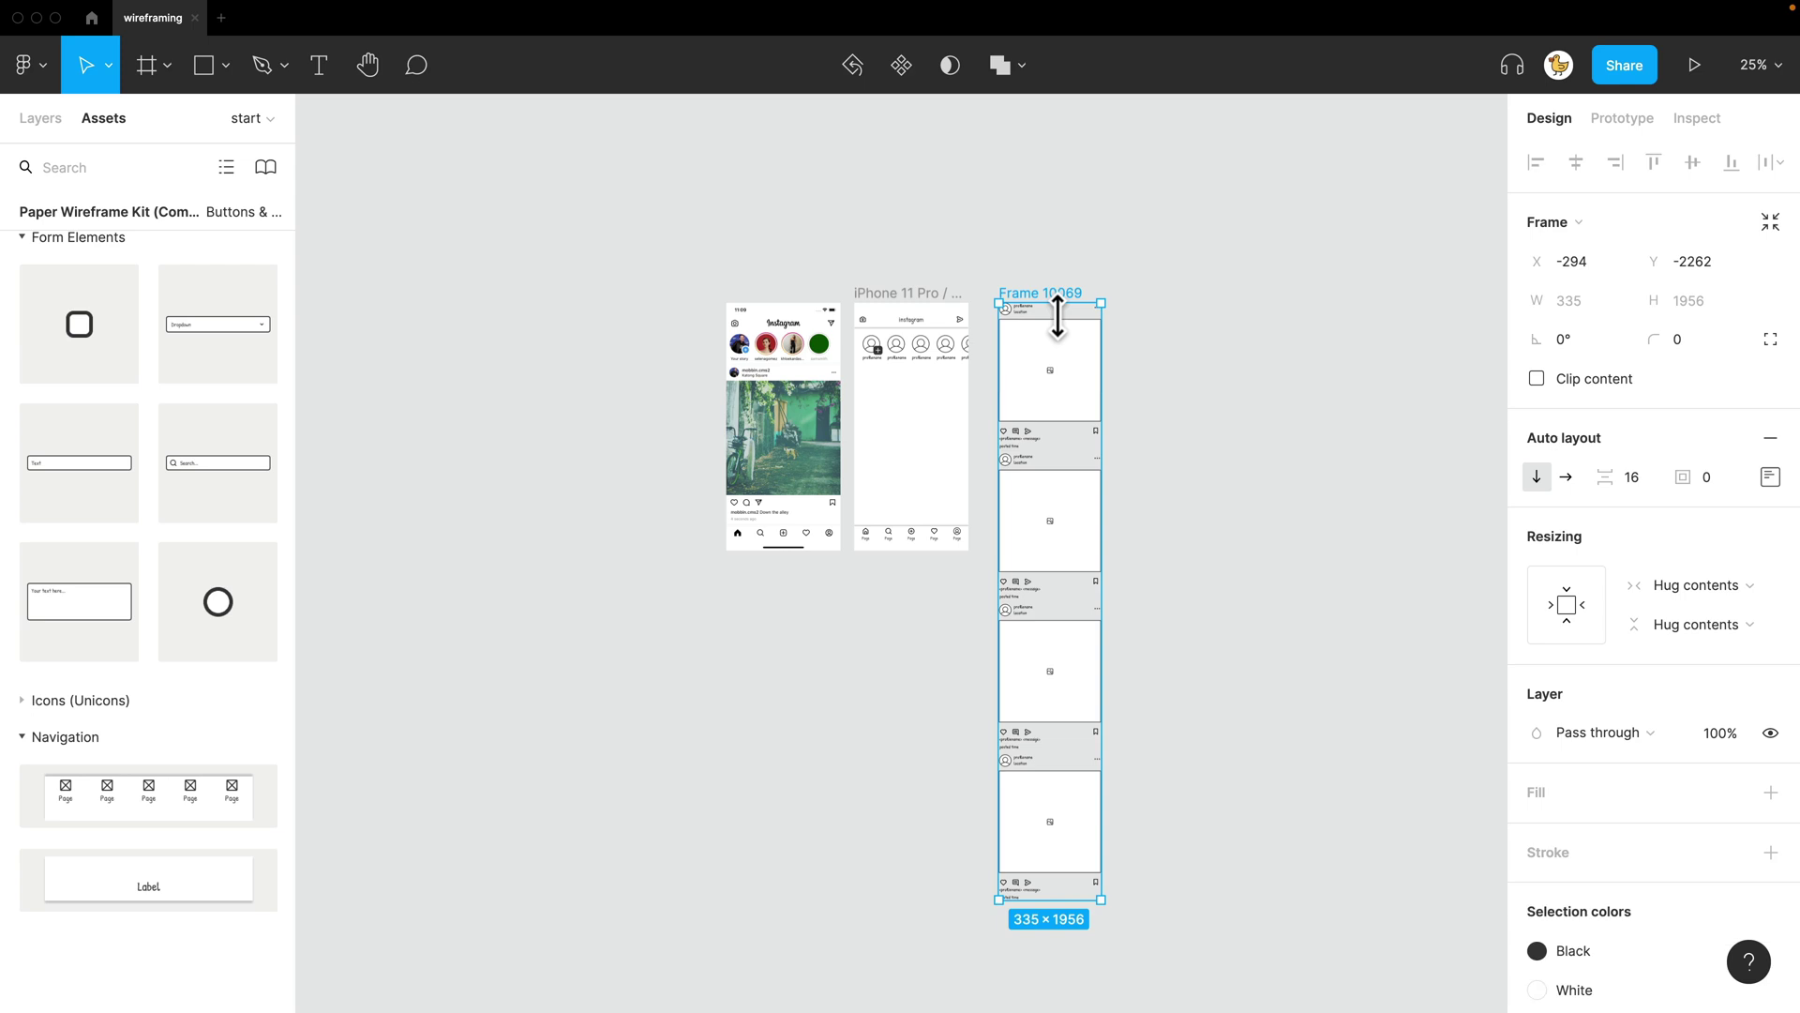
pyautogui.press('super+r')
pyautogui.write('st')
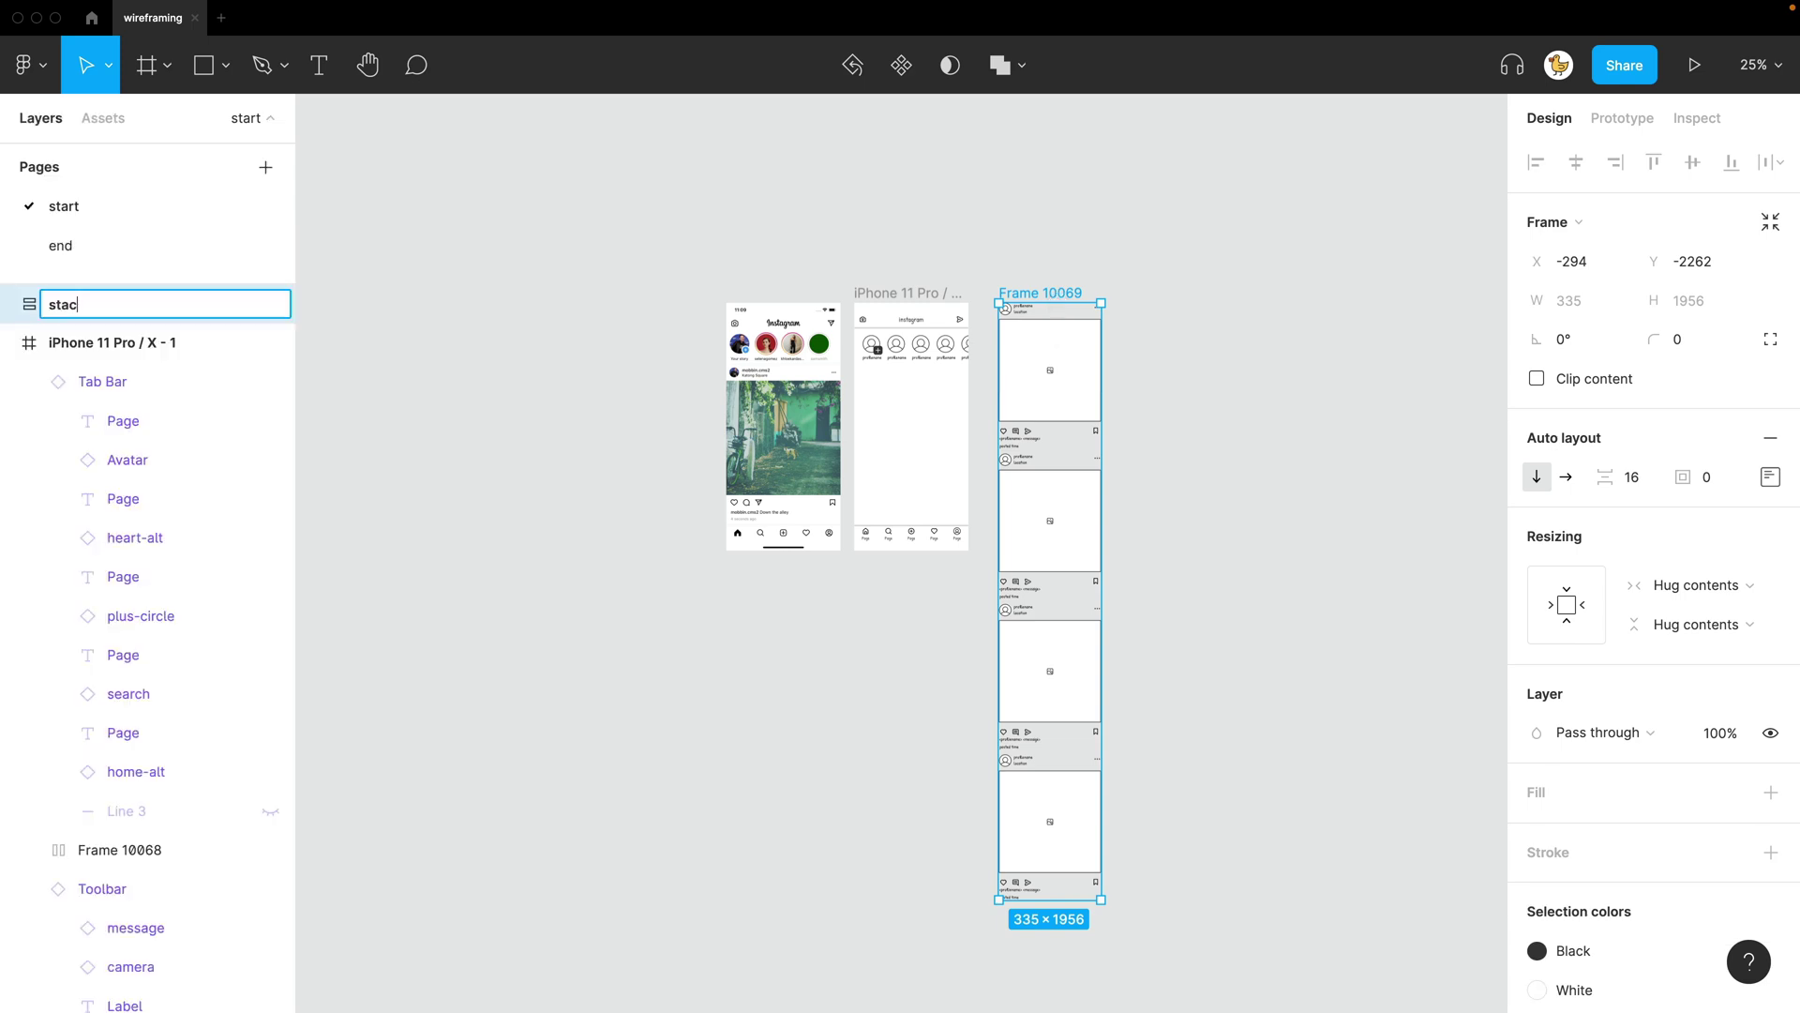
pyautogui.write('d')
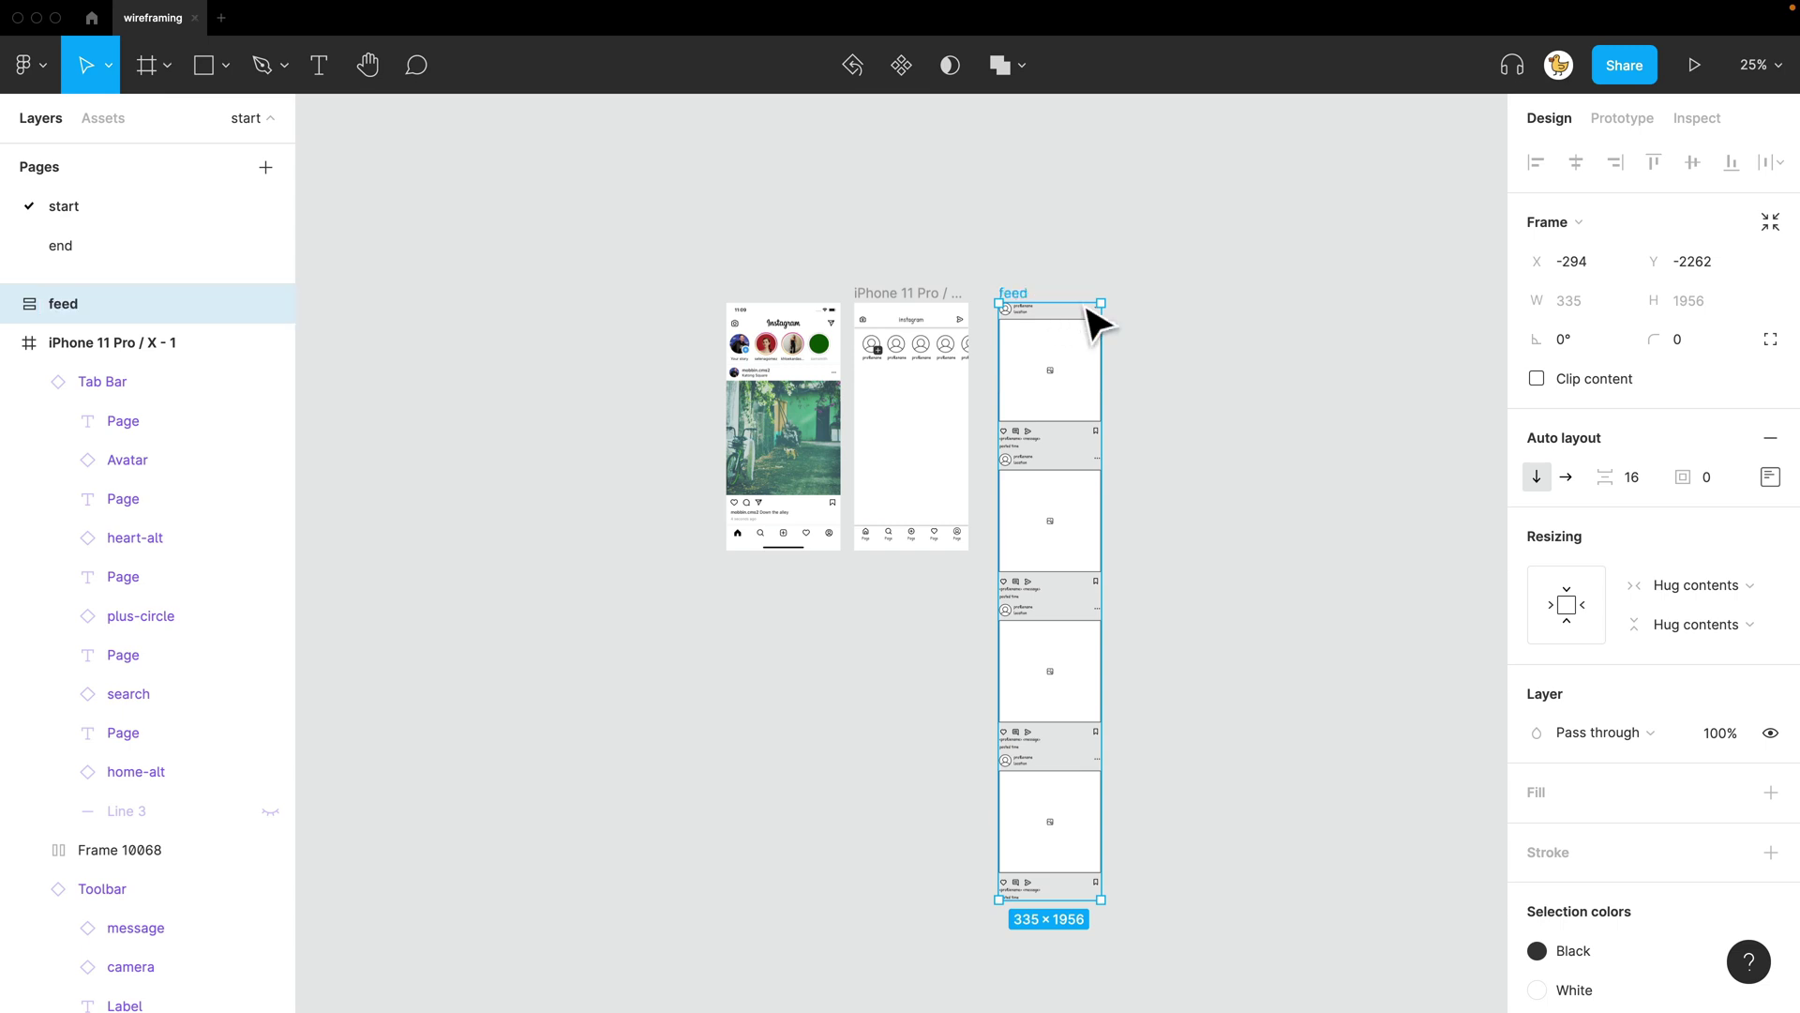
# Name the post column 'feed' and drag it into the iPhone frame
pyautogui.click(1205, 366)
pyautogui.moveTo(1037, 306); pyautogui.dragTo(898, 370)
pyautogui.click(1065, 322)
pyautogui.scroll(2, 1087, 365)
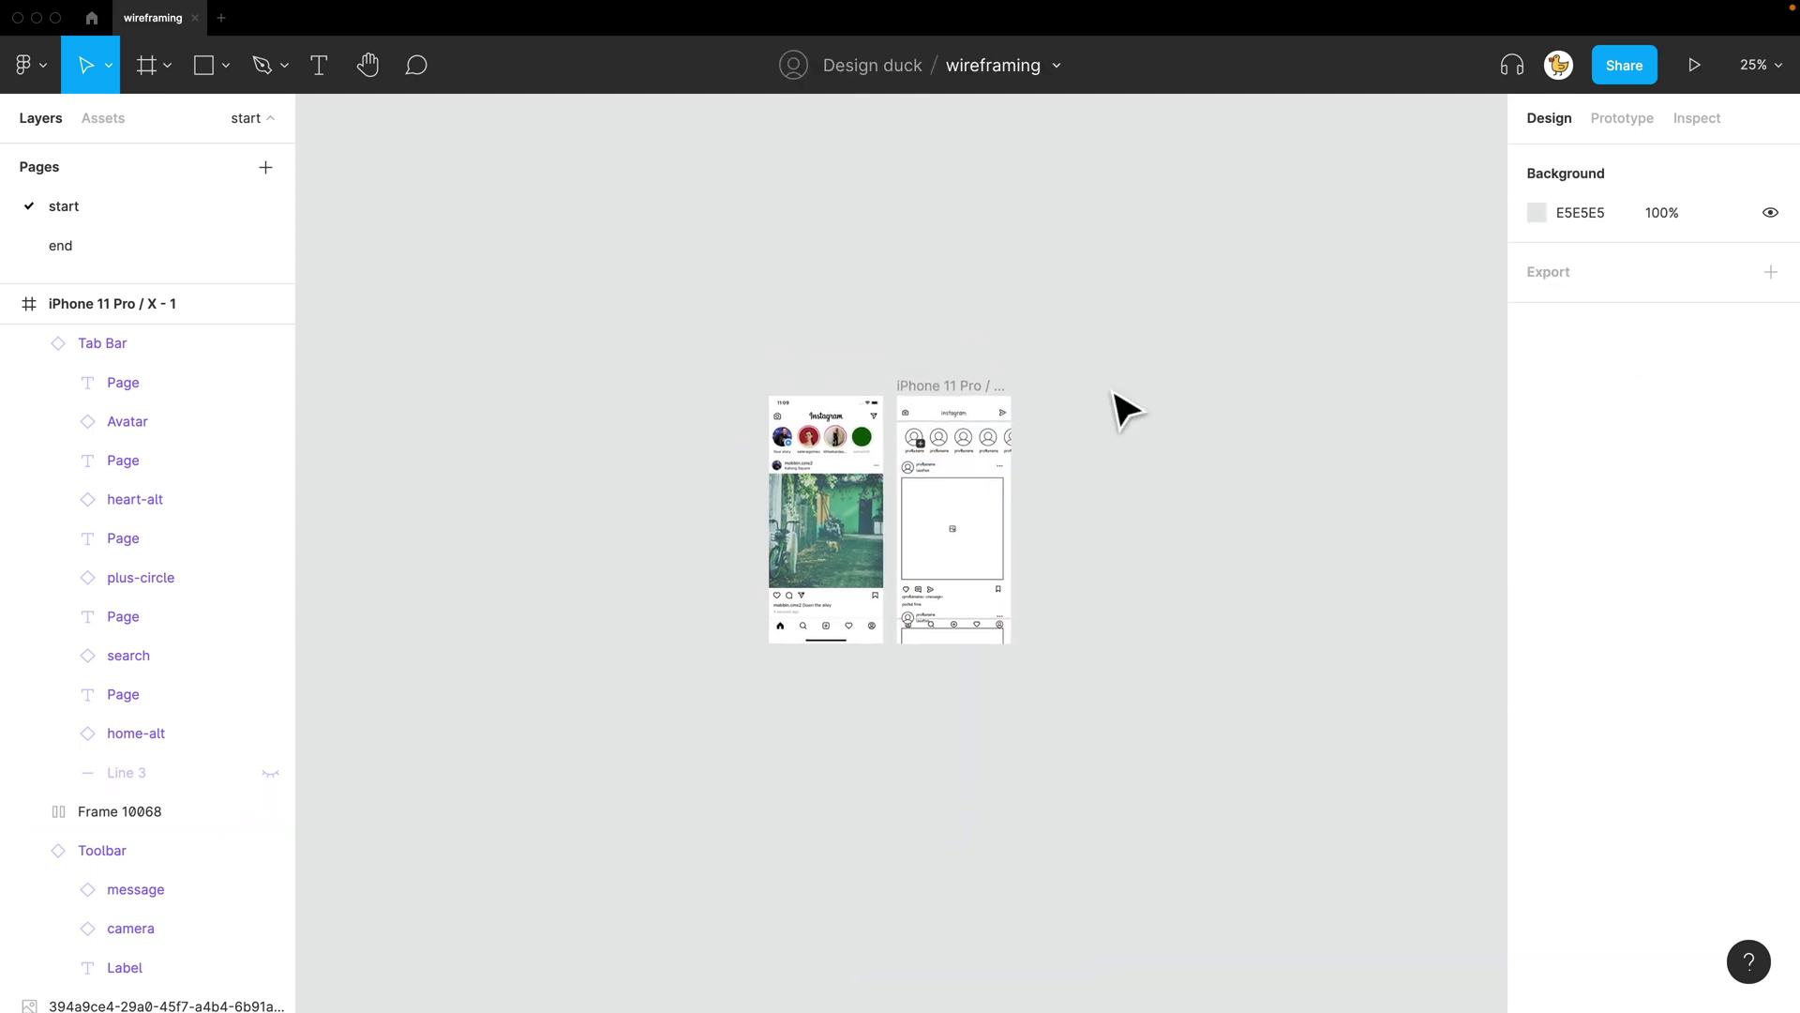
pyautogui.scroll(5, 1125, 412)
pyautogui.scroll(1, 1310, 342)
# Send the feed frame backward so it sits beneath the Tab Bar
pyautogui.click(1036, 403)
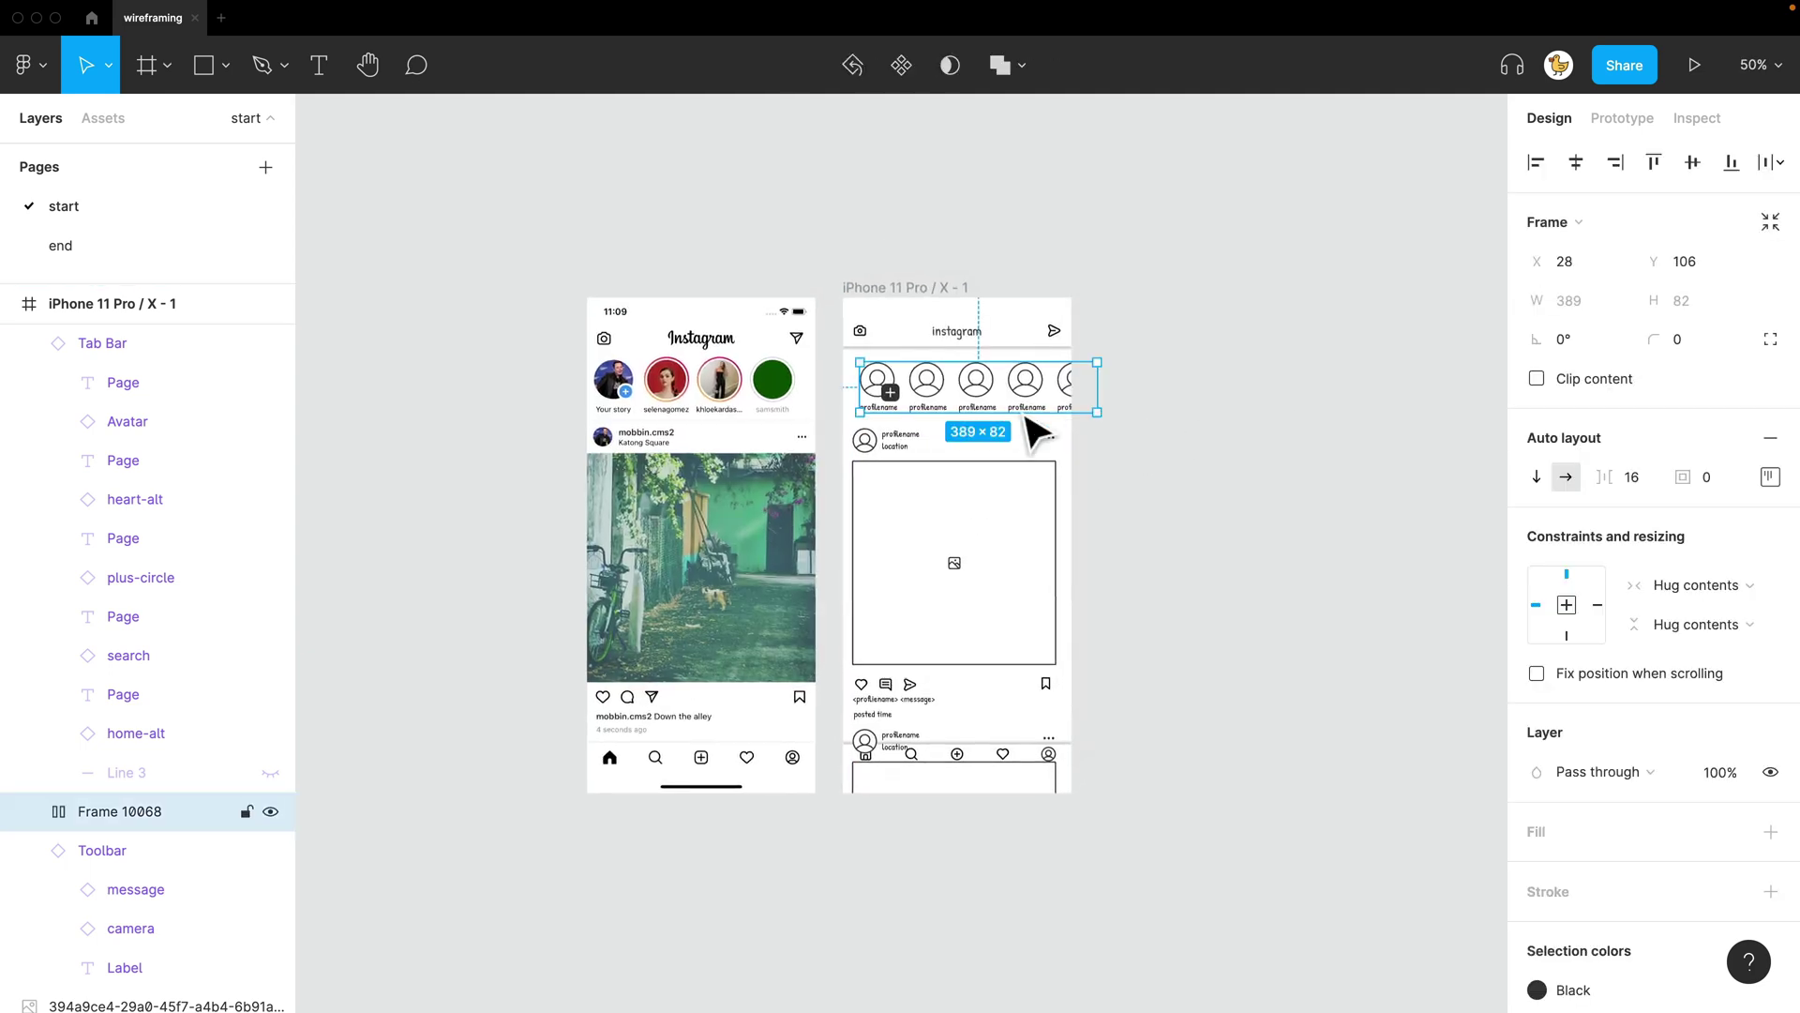
pyautogui.click(1146, 528)
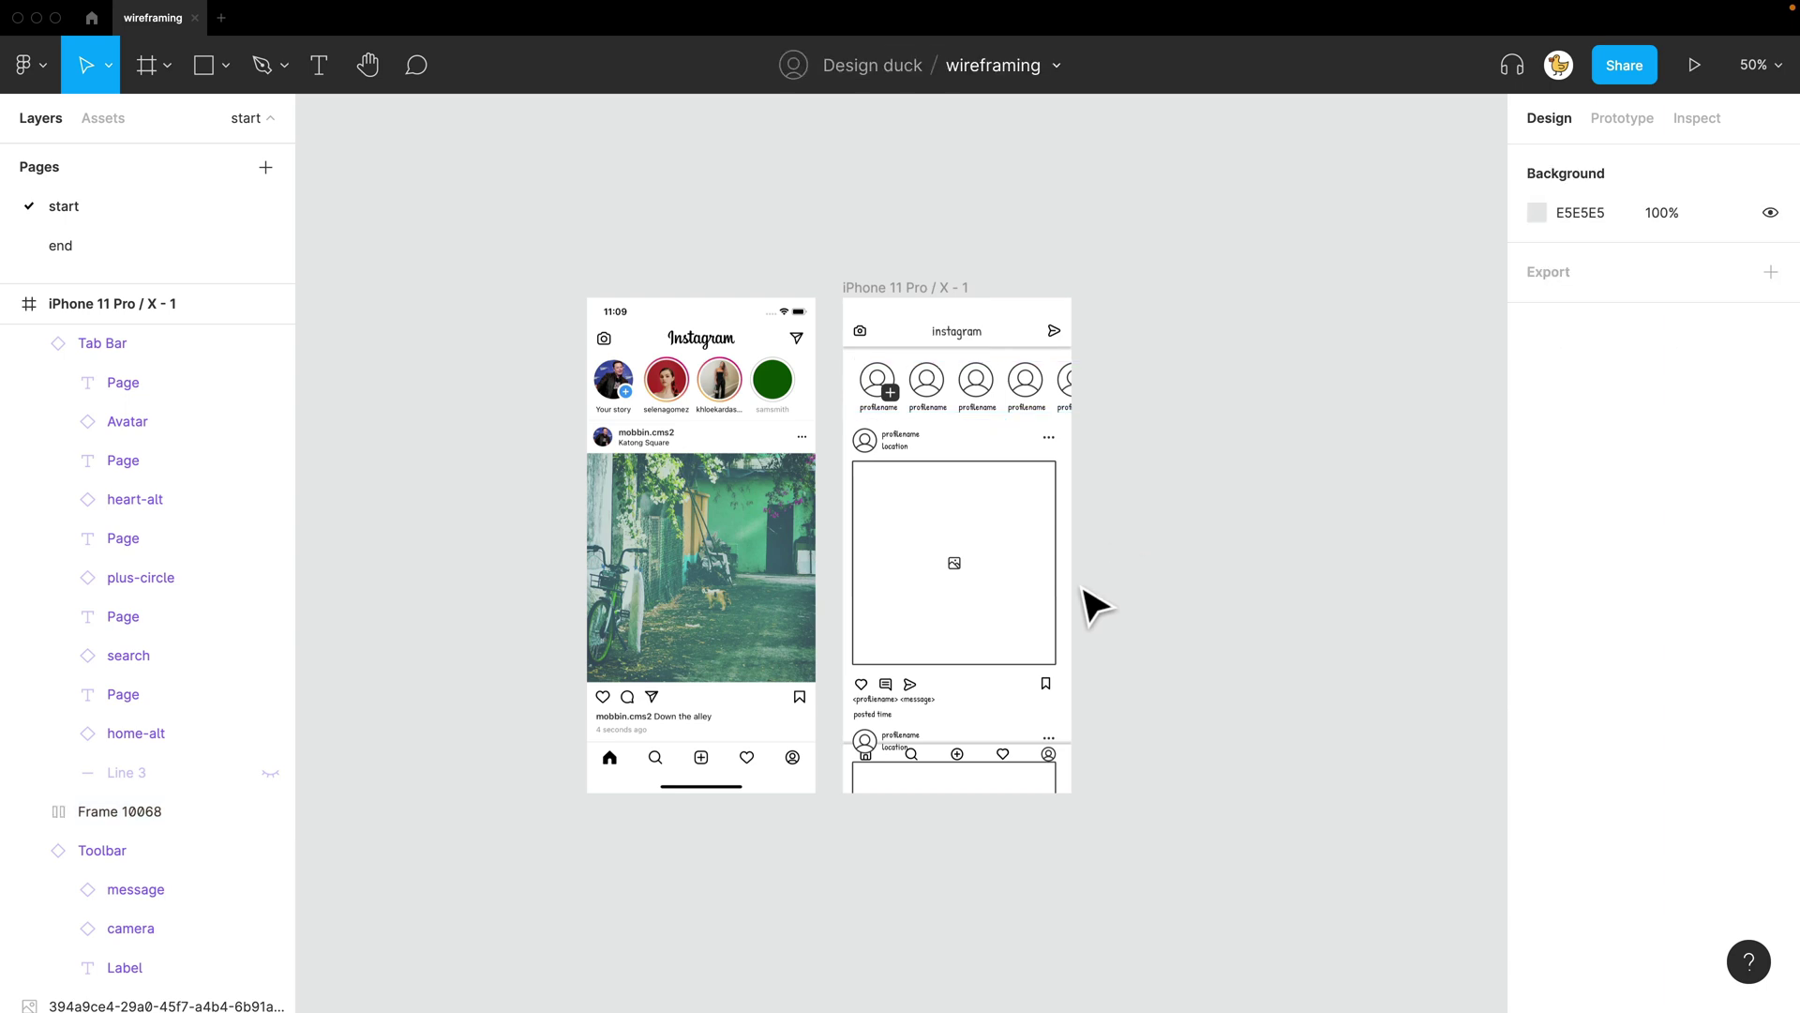
pyautogui.click(1000, 621)
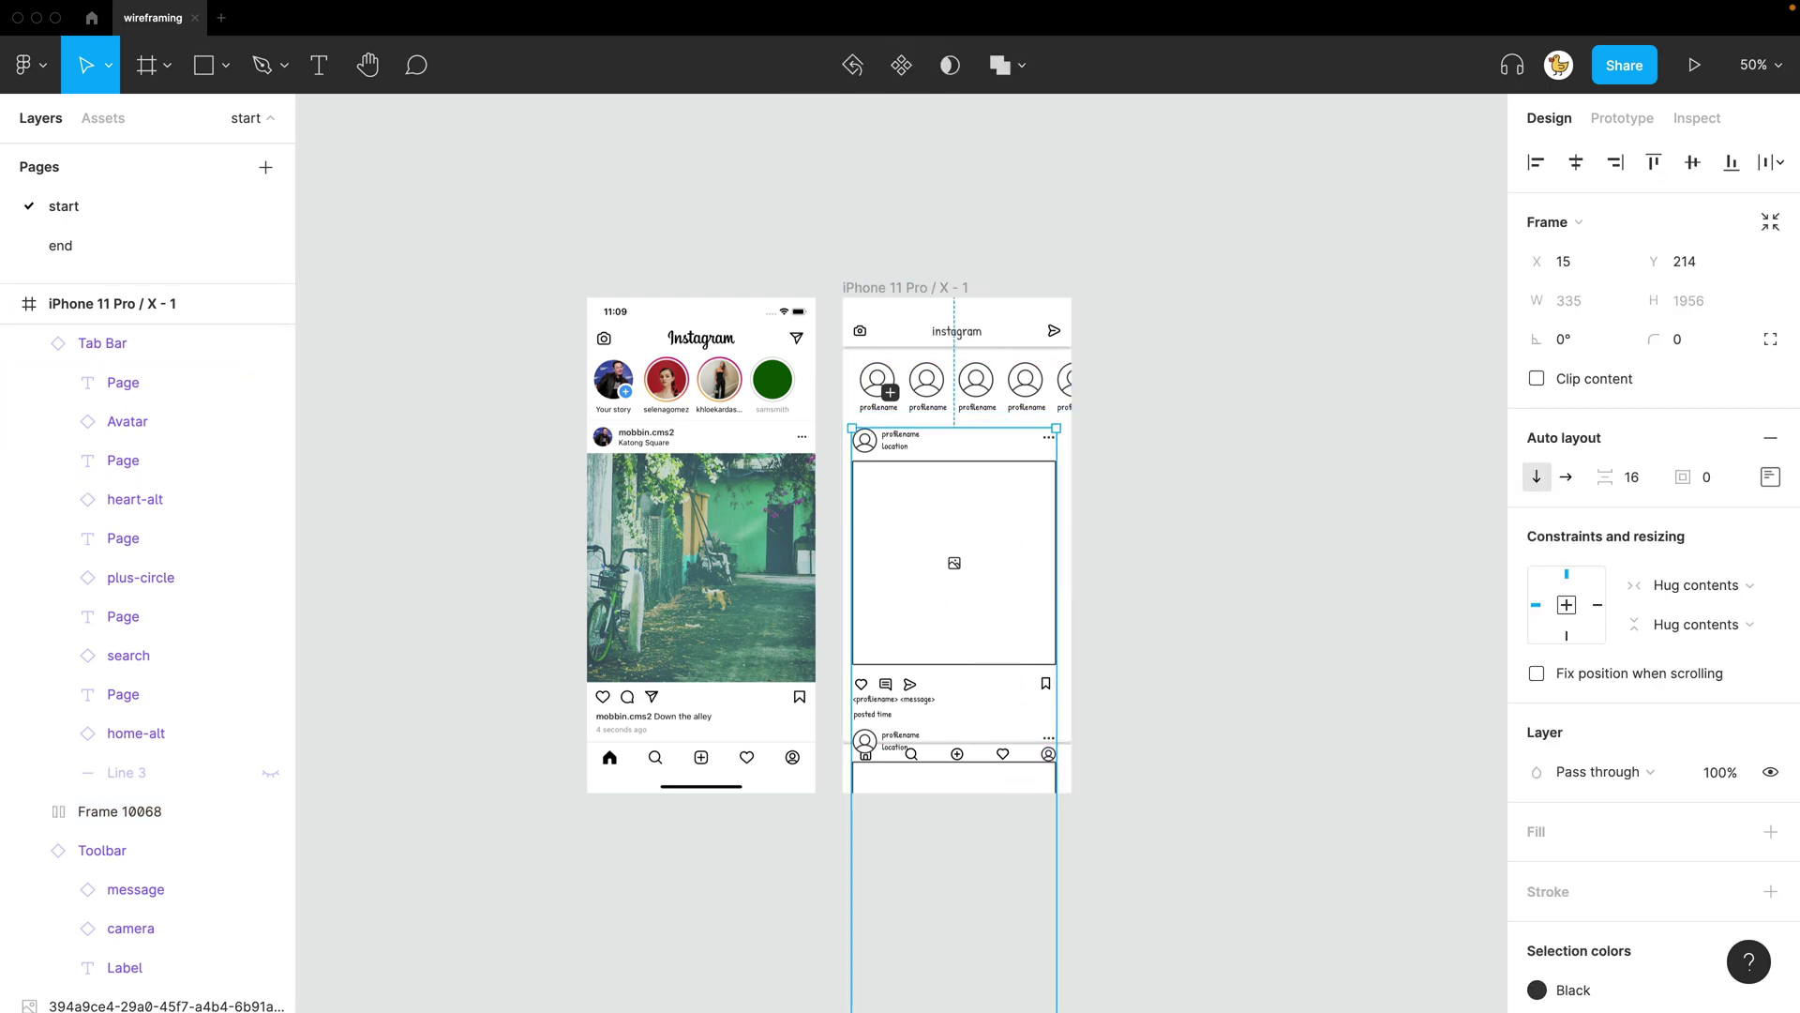
pyautogui.scroll(1, 148, 678)
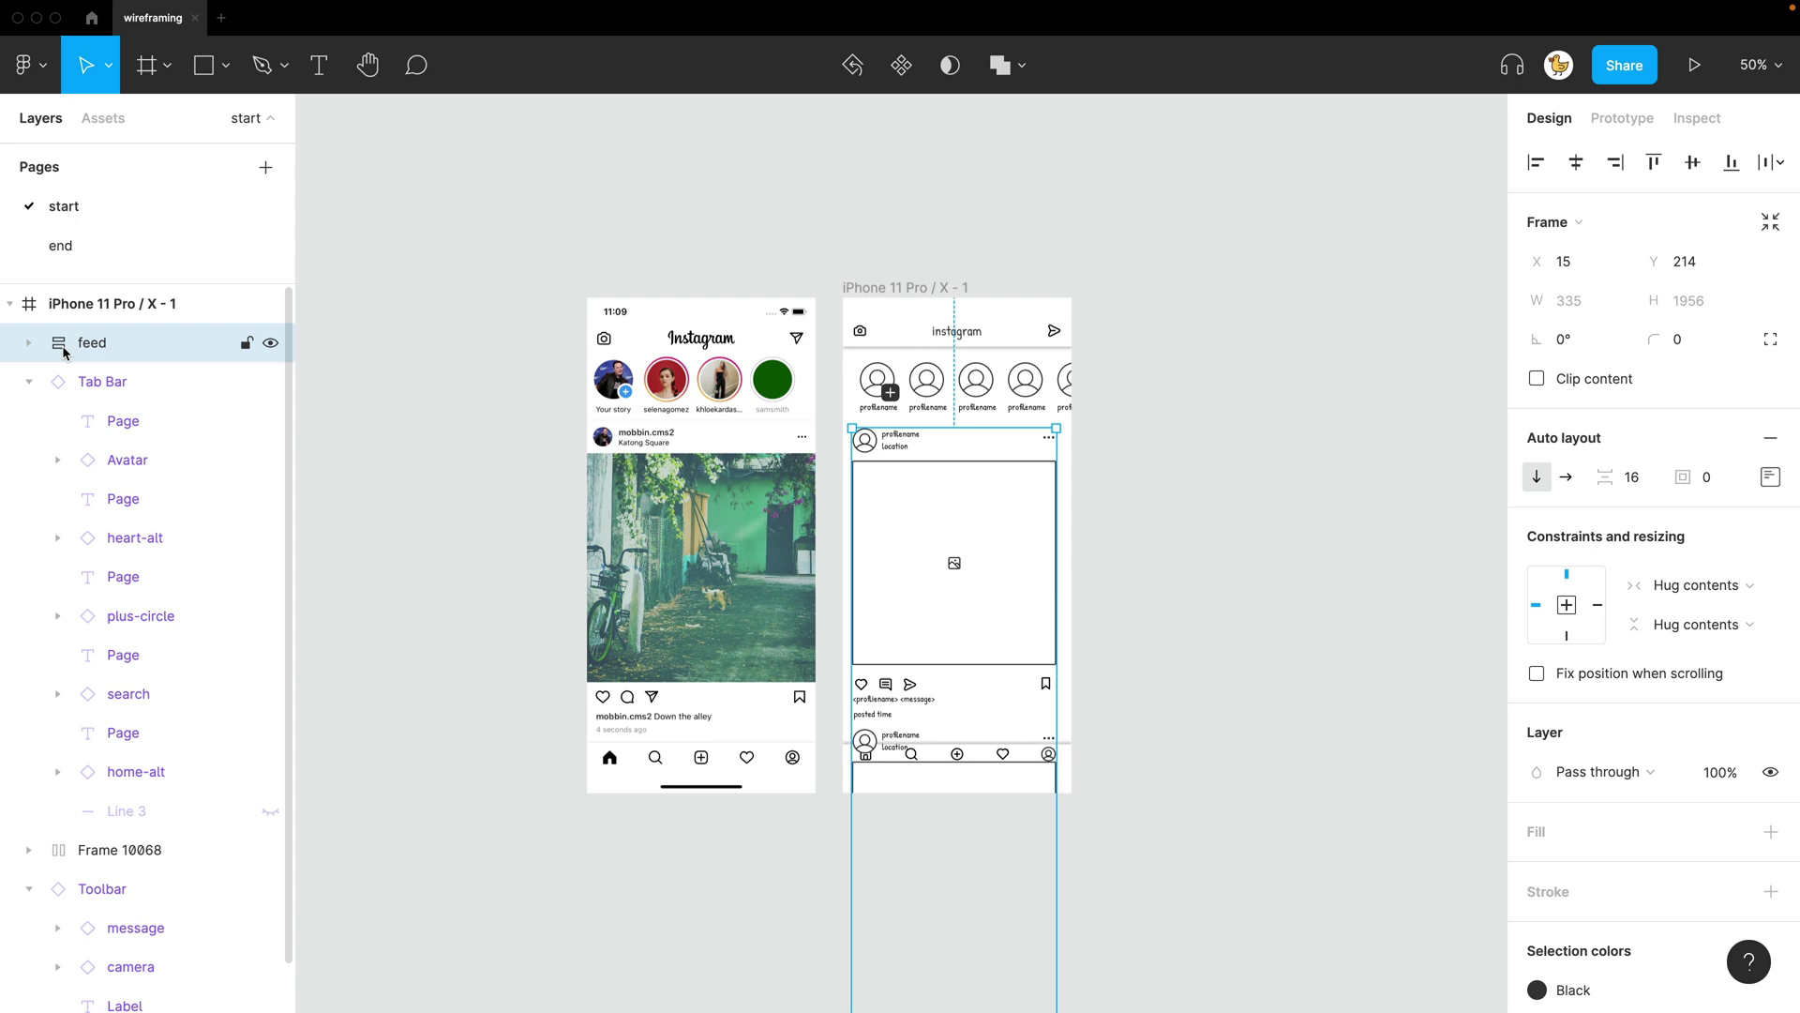
pyautogui.press('super+alt+bracketleft')
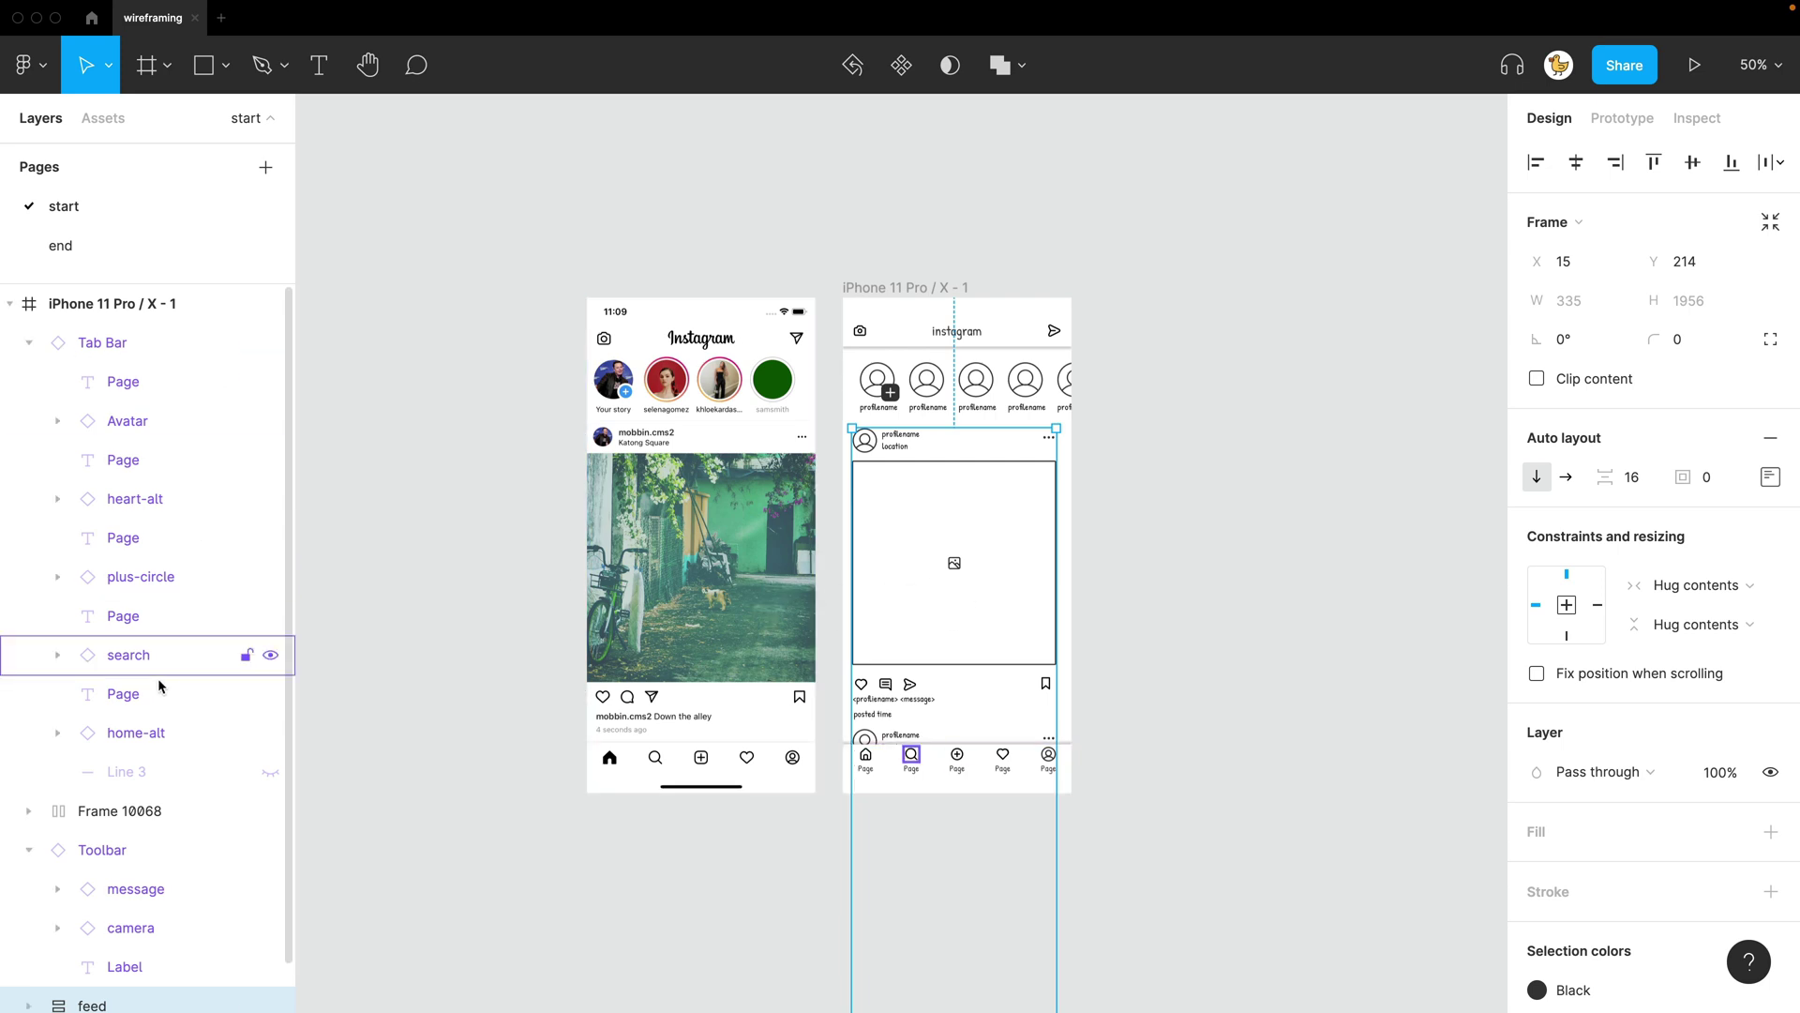
# Nudge the feed slightly right so it sits below the stories row
pyautogui.scroll(-1, 150, 731)
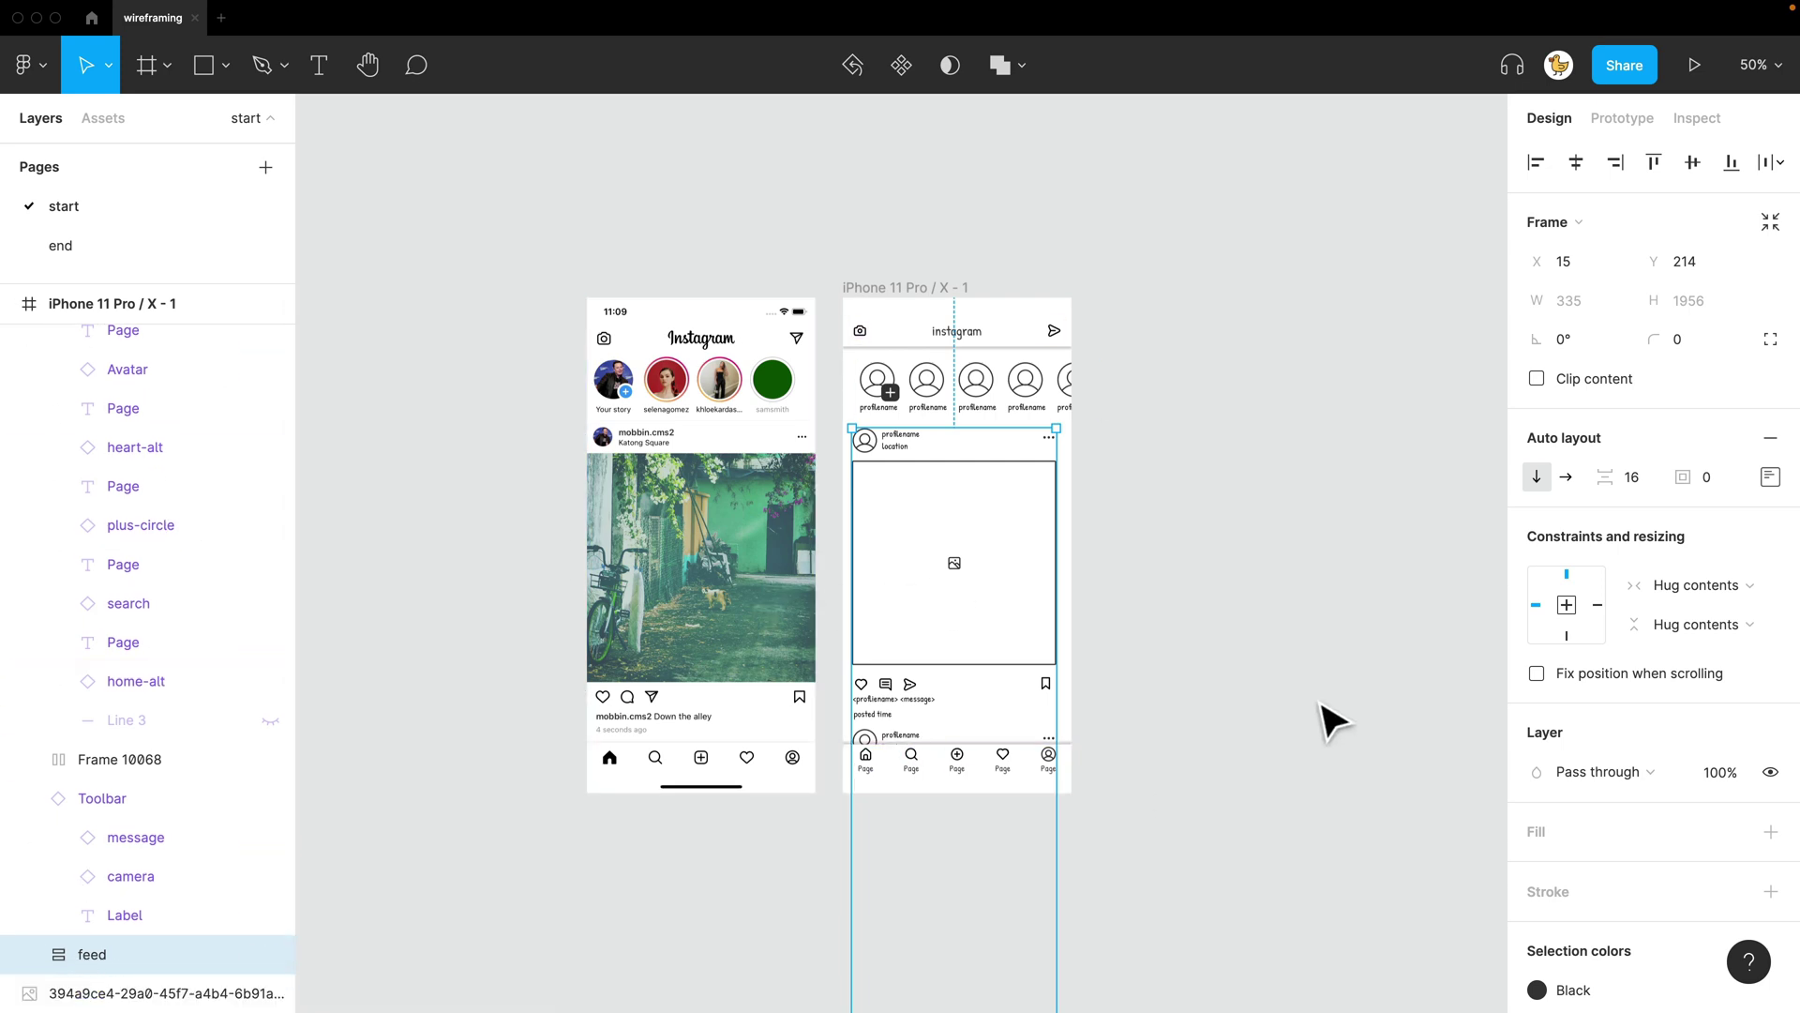
pyautogui.click(1151, 689)
pyautogui.moveTo(1146, 675); pyautogui.dragTo(1106, 718)
pyautogui.moveTo(955, 674); pyautogui.dragTo(953, 671)
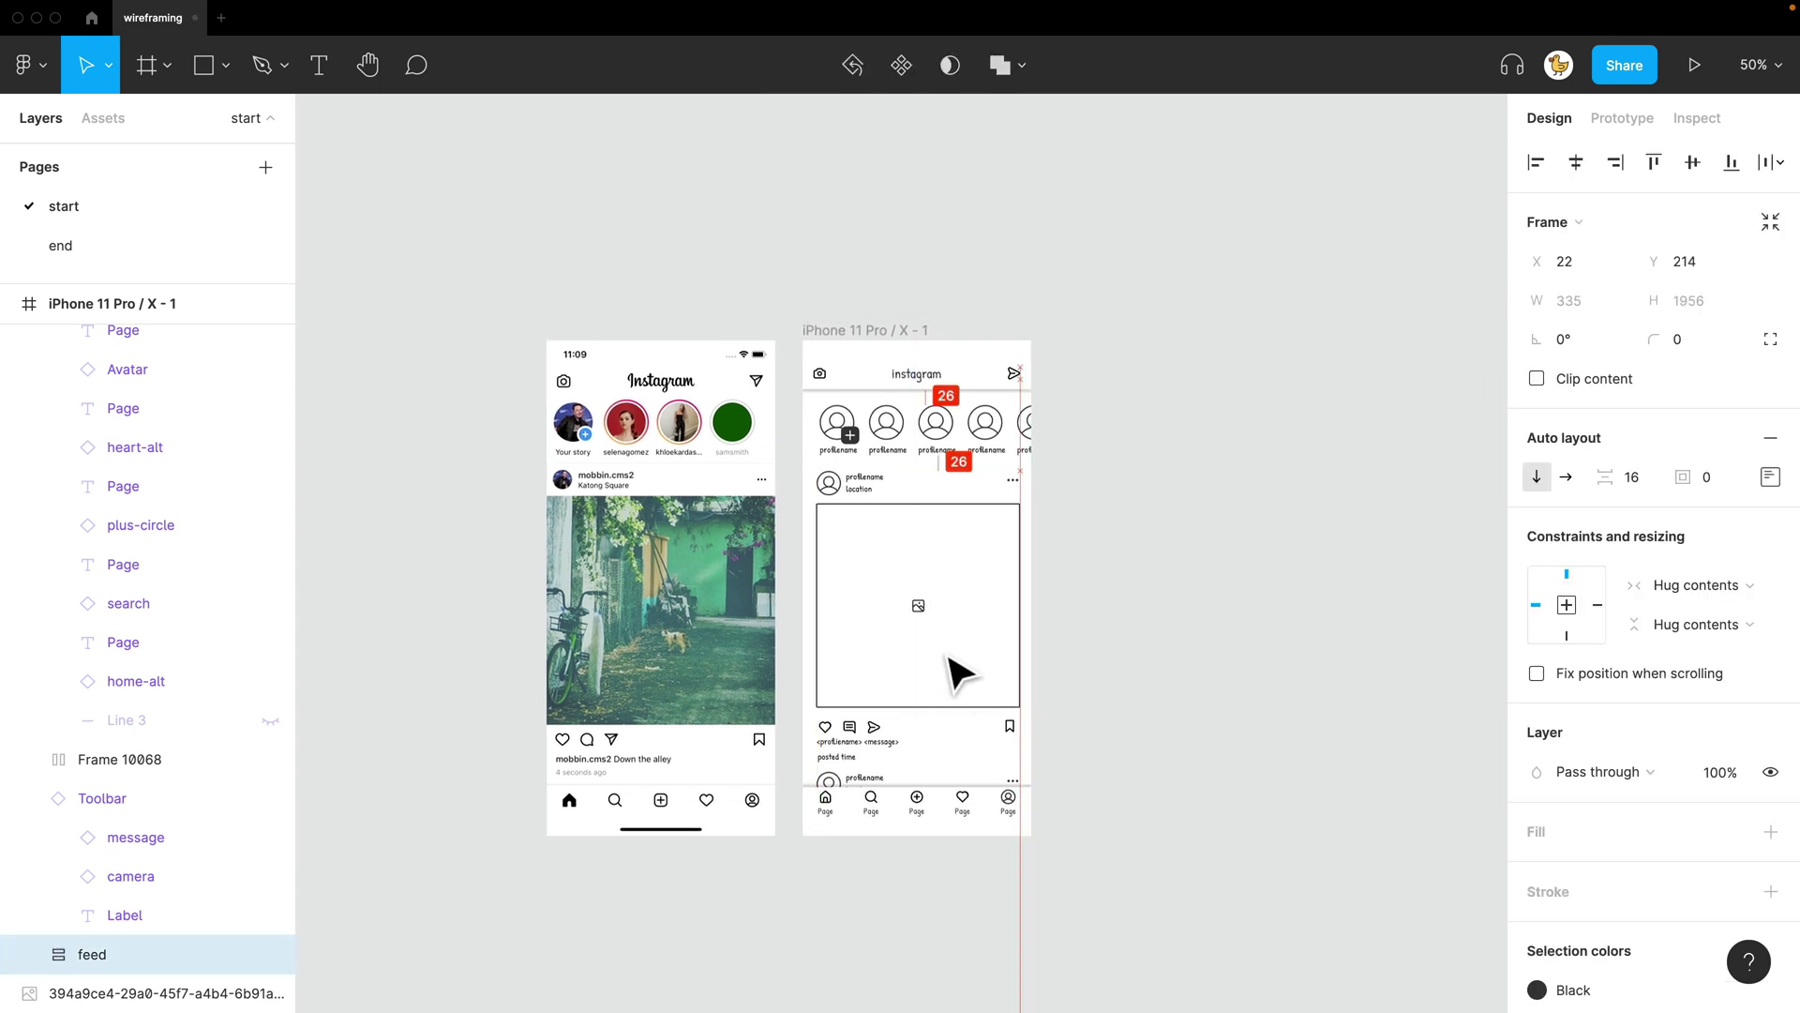
pyautogui.click(1137, 610)
pyautogui.scroll(2, 1137, 609)
# Set the iPhone frame's overflow scrolling to Vertical
pyautogui.click(772, 281)
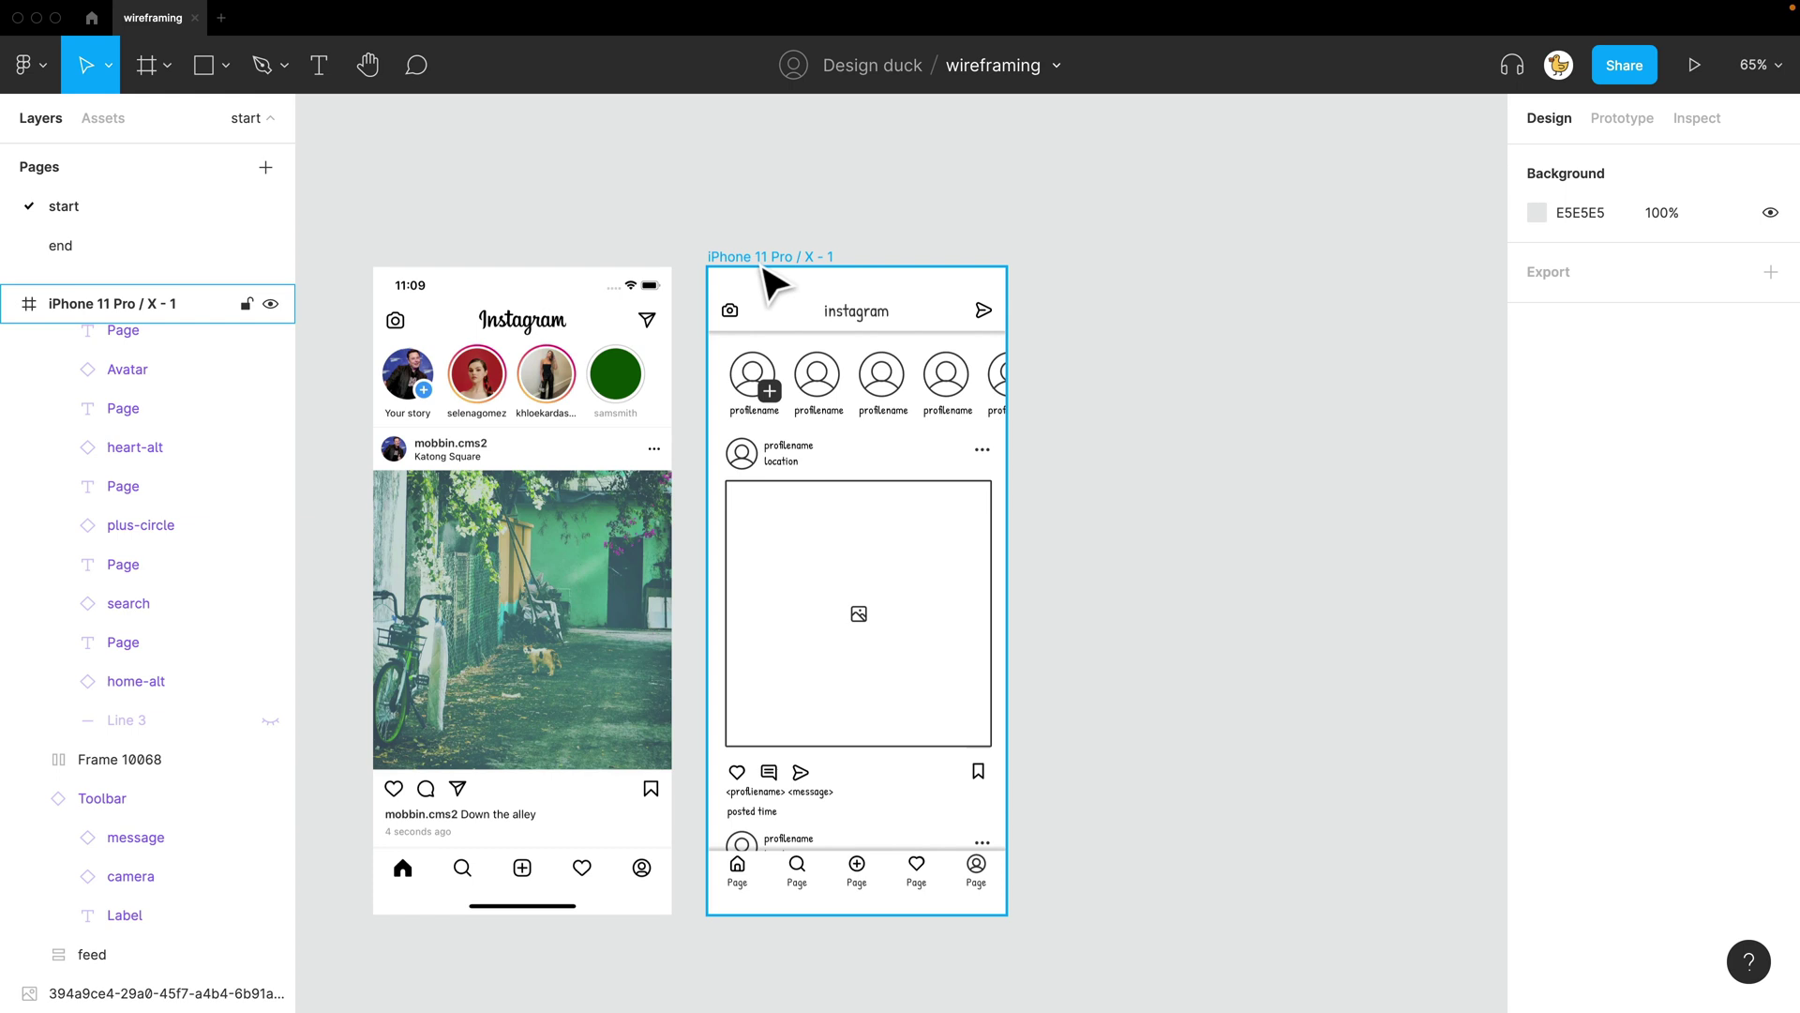
pyautogui.click(1622, 119)
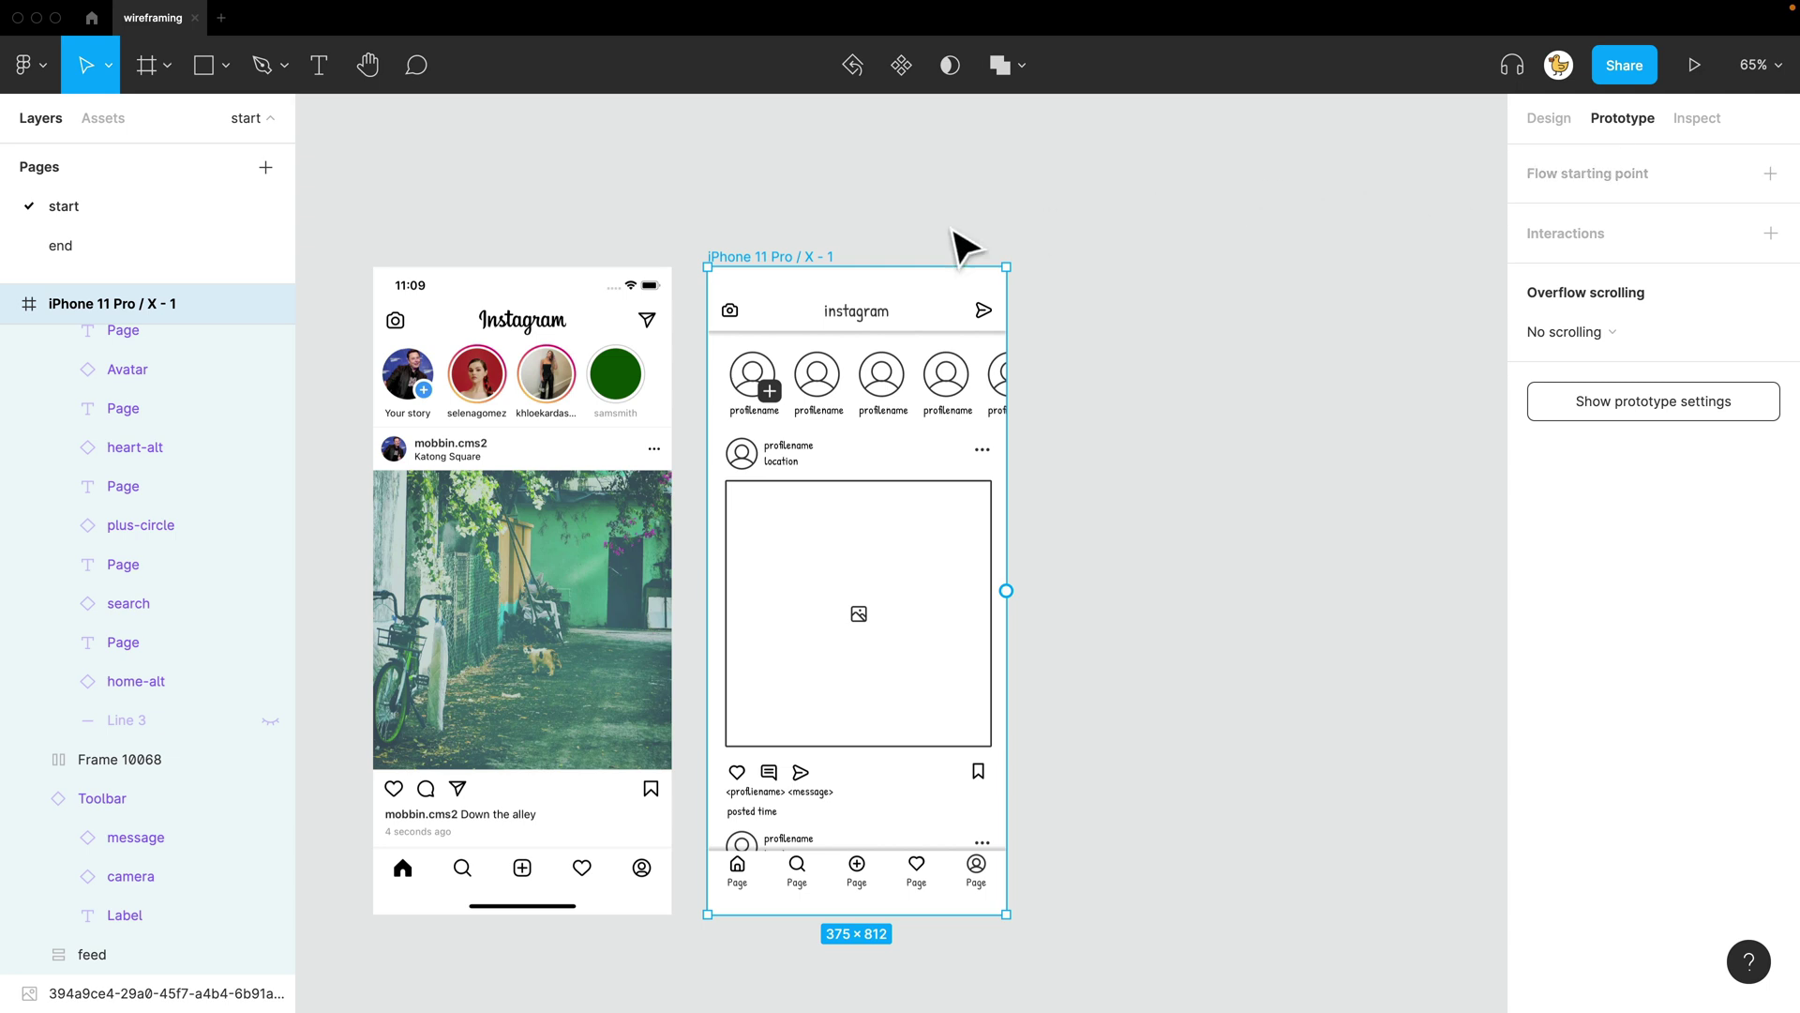
pyautogui.click(1571, 333)
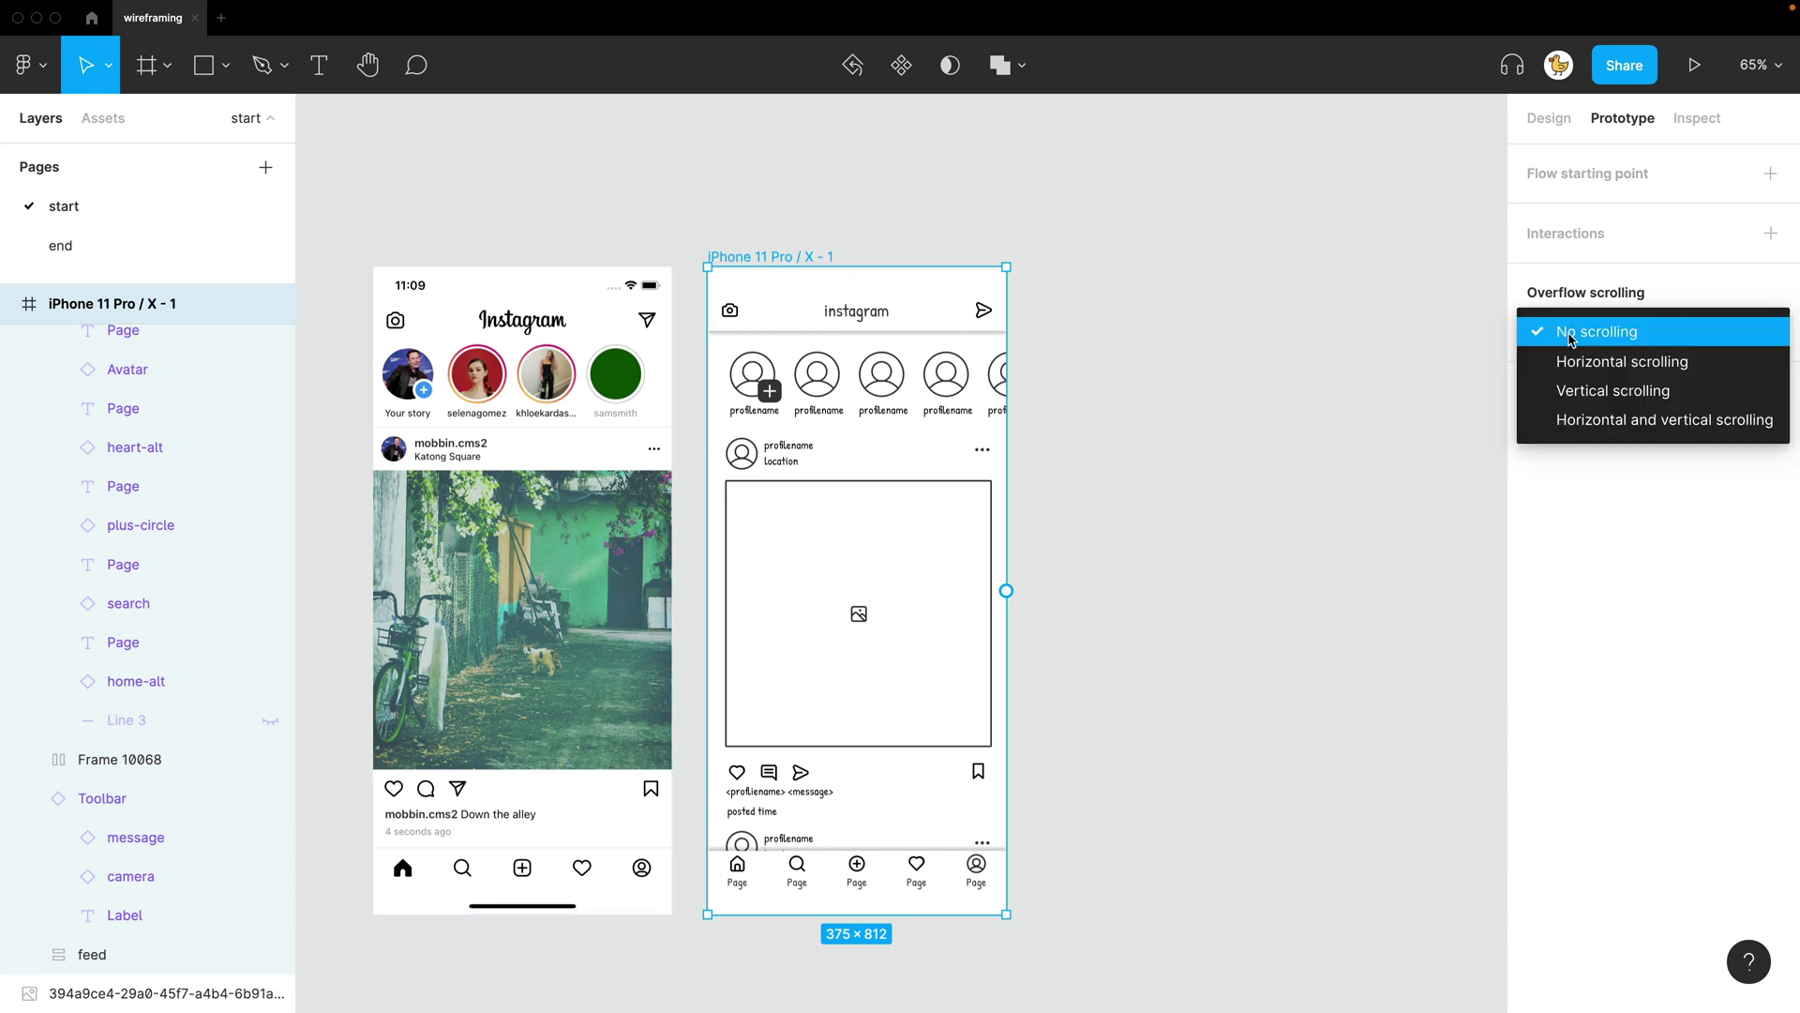
pyautogui.click(1611, 393)
pyautogui.click(1356, 469)
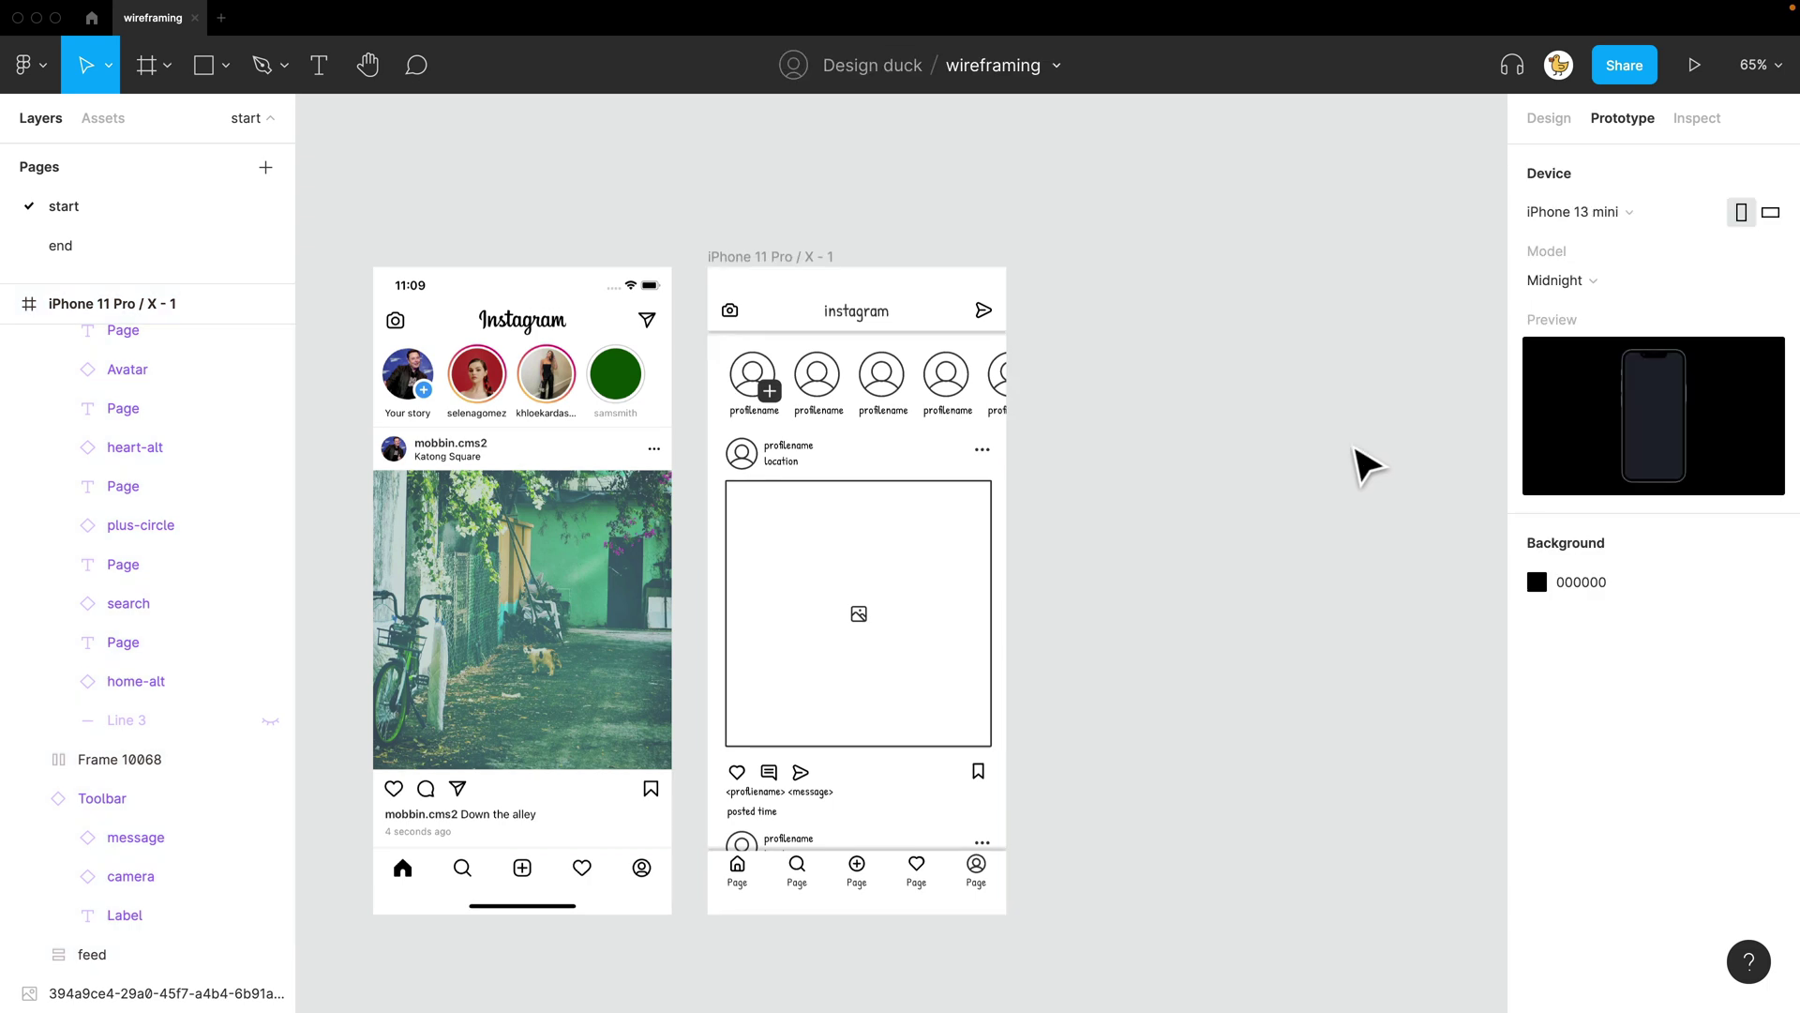
# Fix the toolbar and tab bar in position when scrolling
pyautogui.click(938, 327)
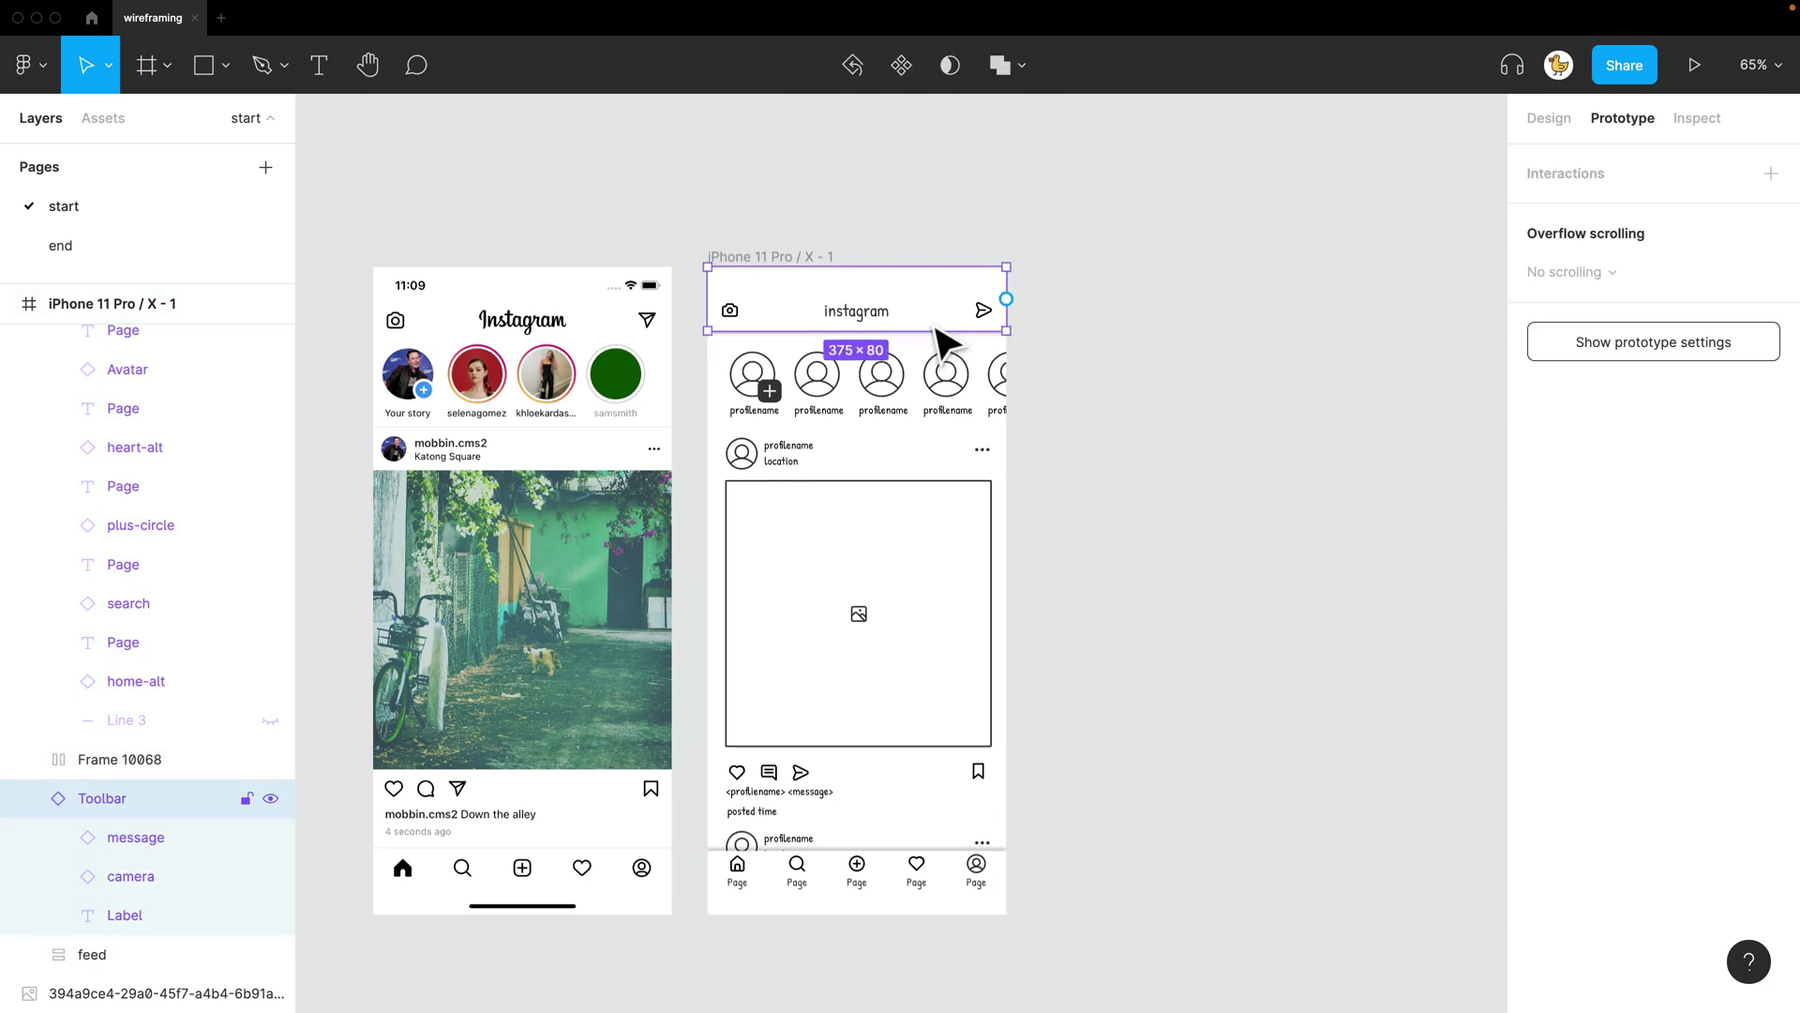
pyautogui.click(1549, 119)
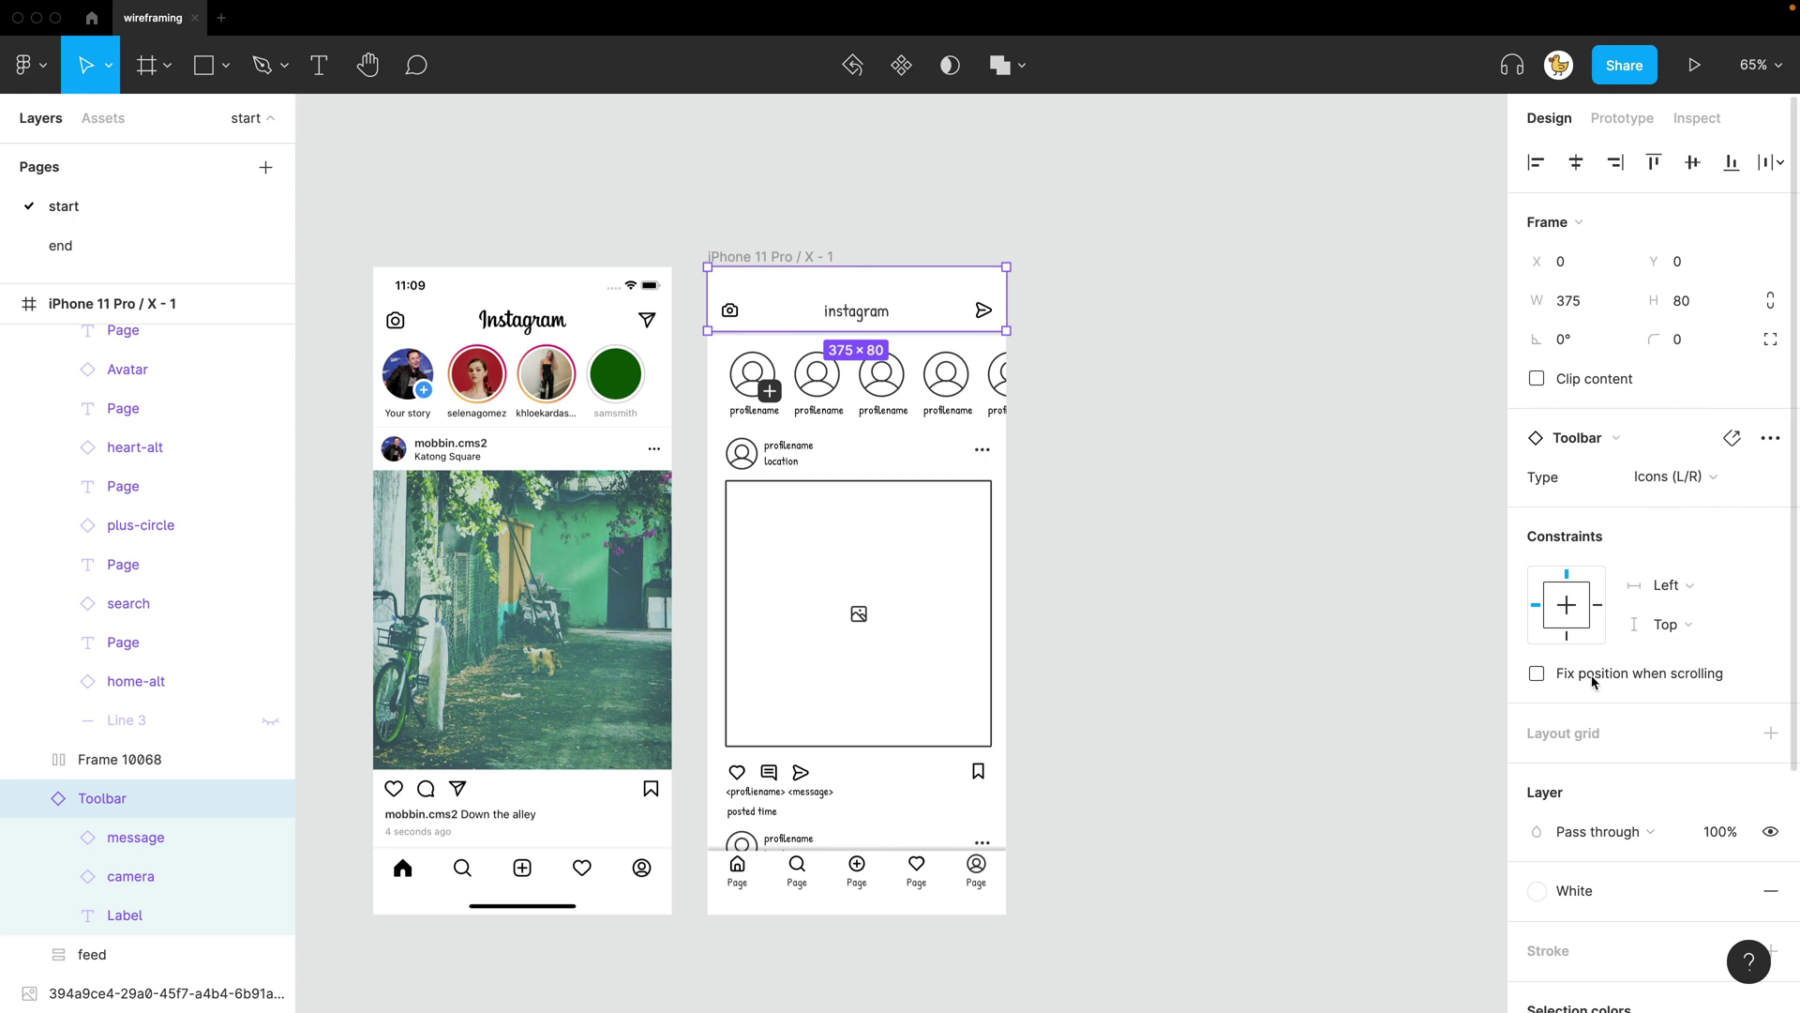
pyautogui.click(1537, 673)
pyautogui.click(1247, 713)
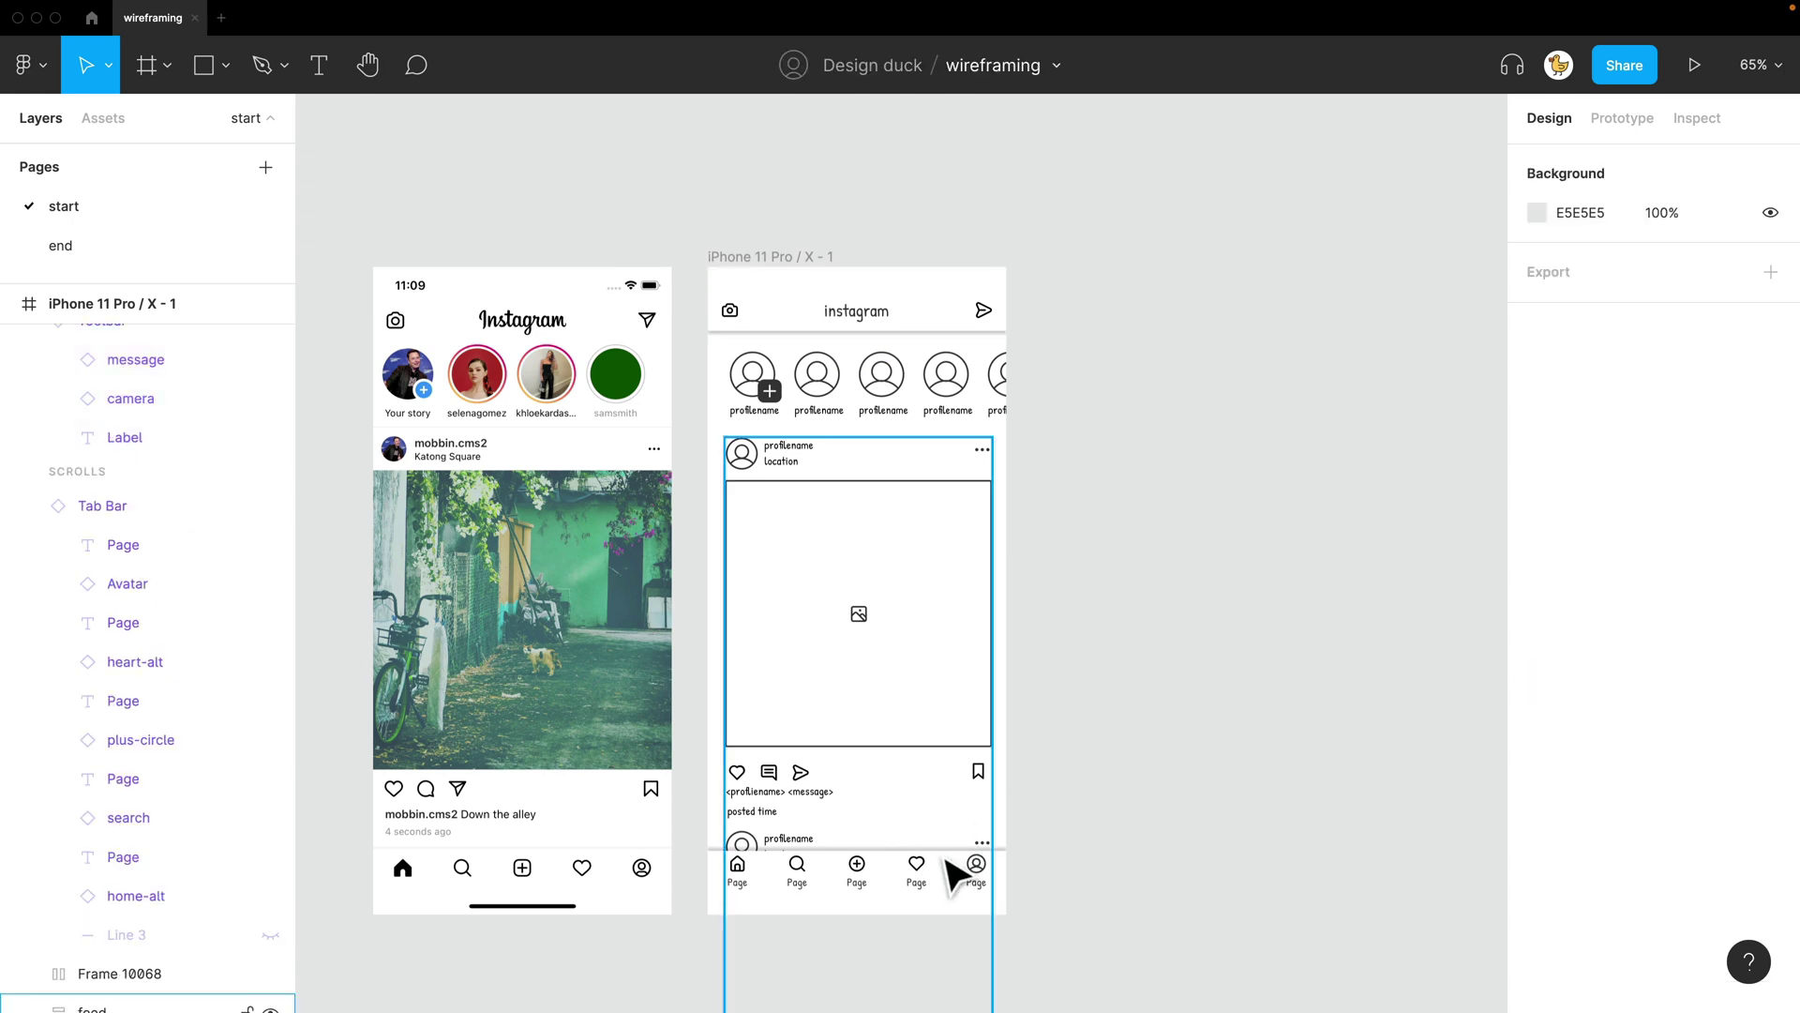
pyautogui.click(972, 865)
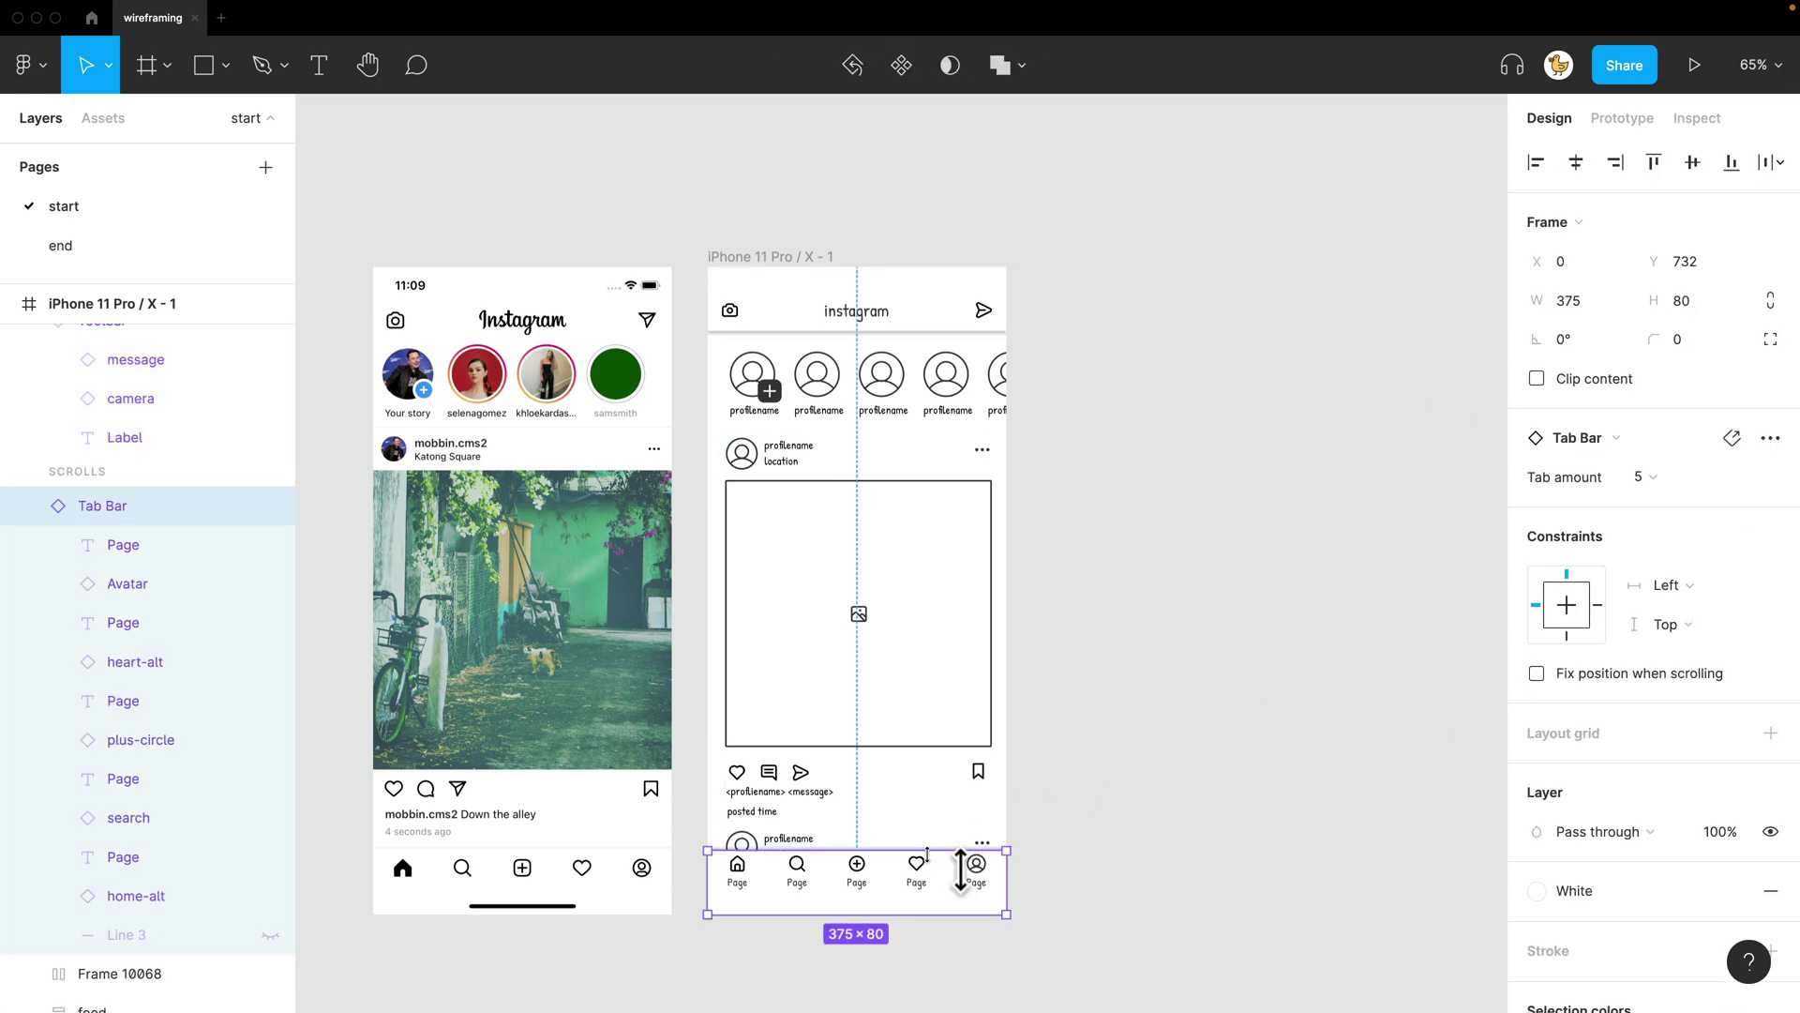
pyautogui.click(1537, 673)
pyautogui.click(1217, 635)
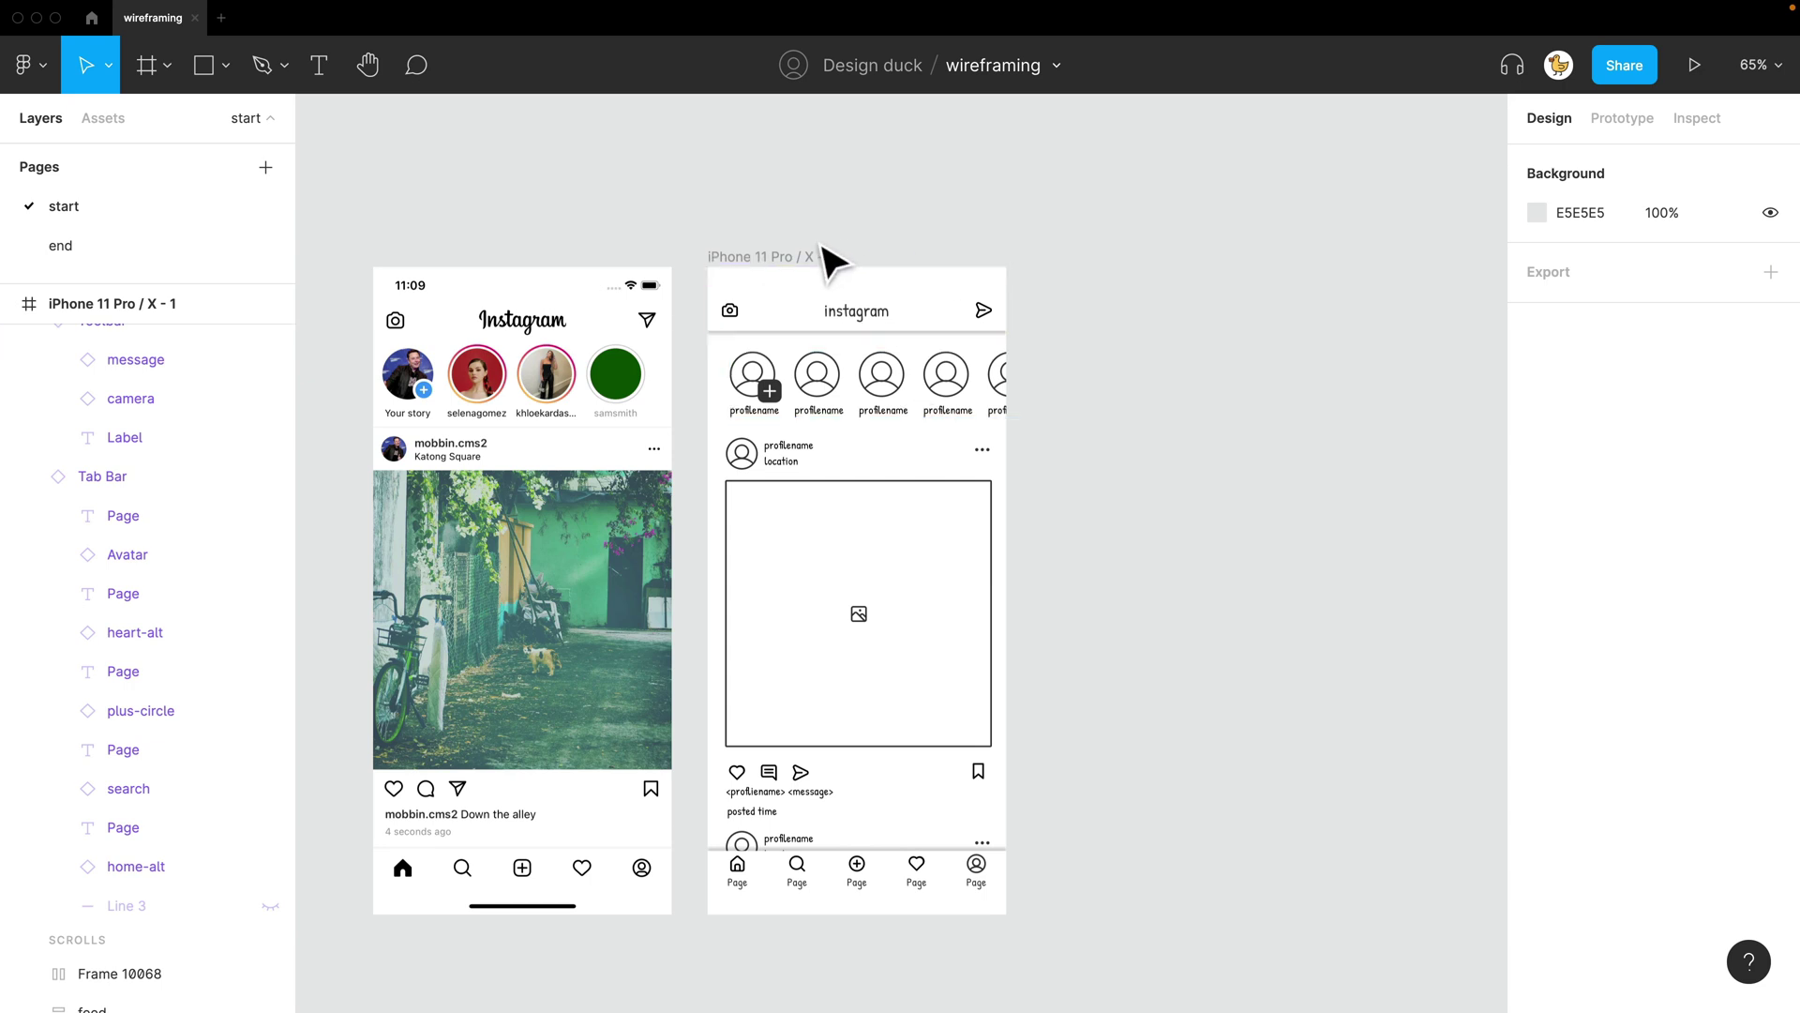
# Present the iPhone frame, scroll the feed under the fixed bars, then return to the editor
pyautogui.click(798, 278)
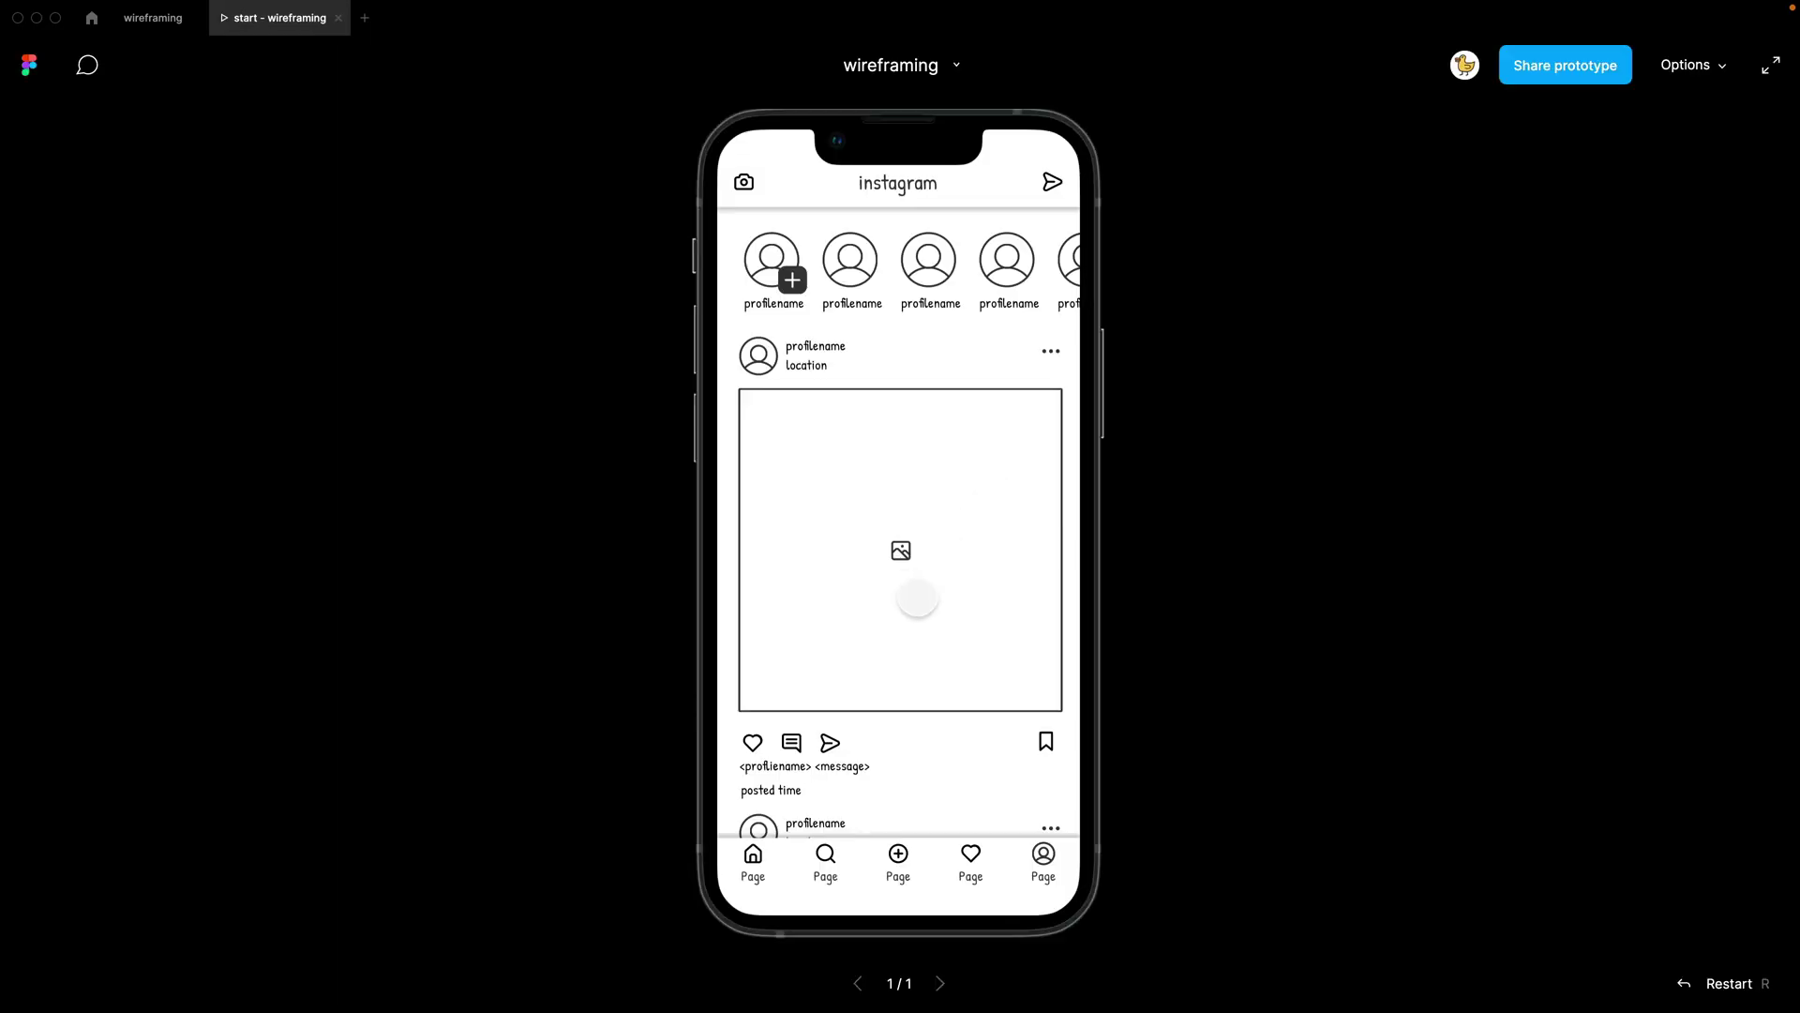
pyautogui.scroll(-6, 917, 597)
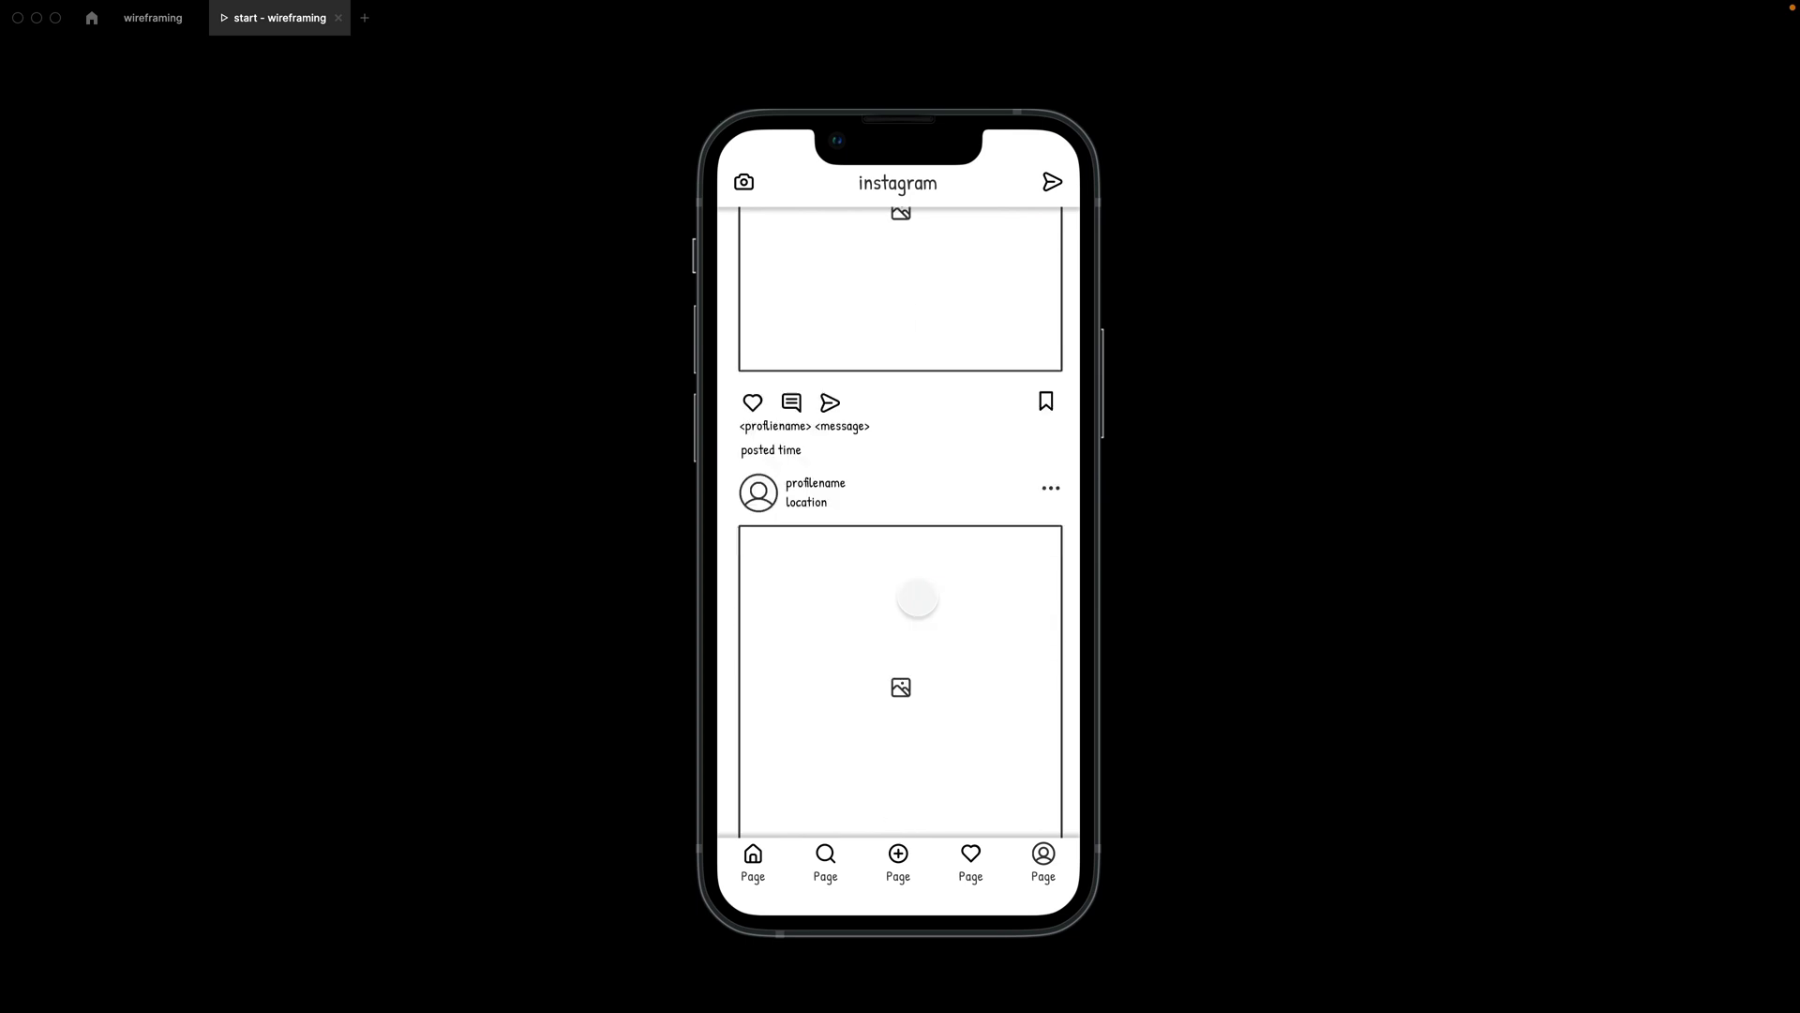
pyautogui.scroll(-3, 917, 597)
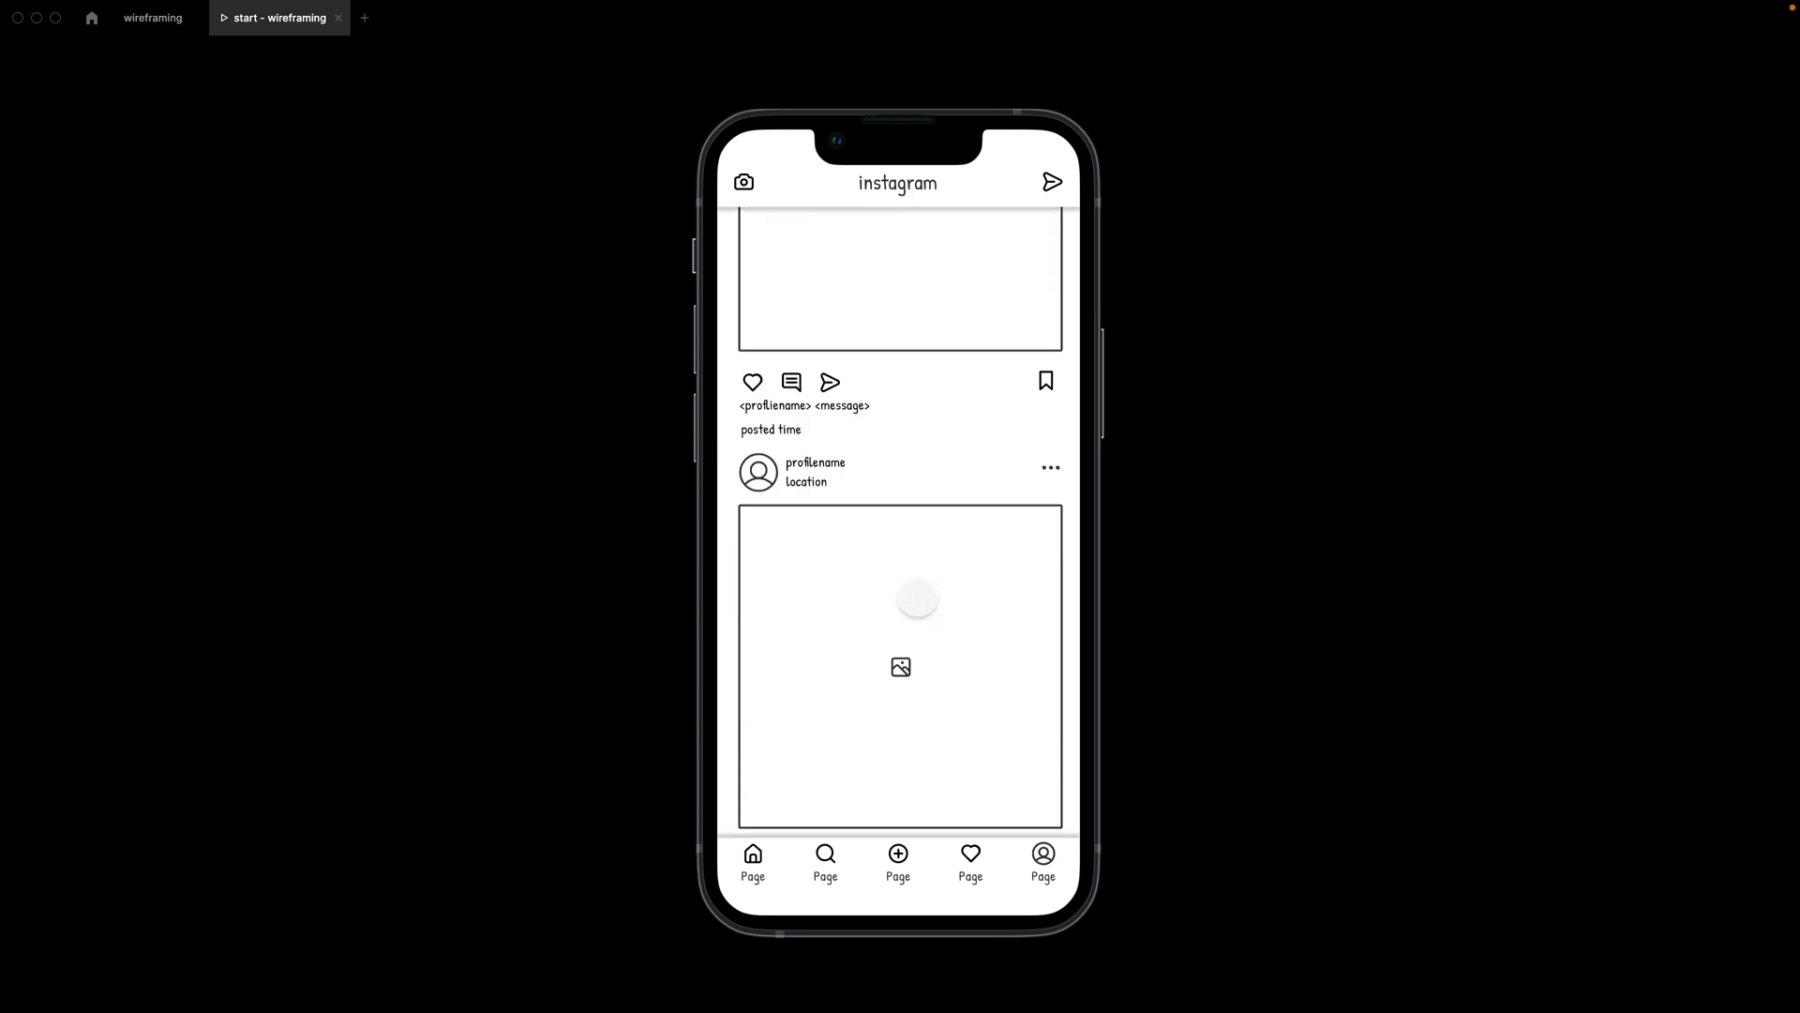
pyautogui.scroll(-2, 917, 598)
pyautogui.scroll(11, 917, 598)
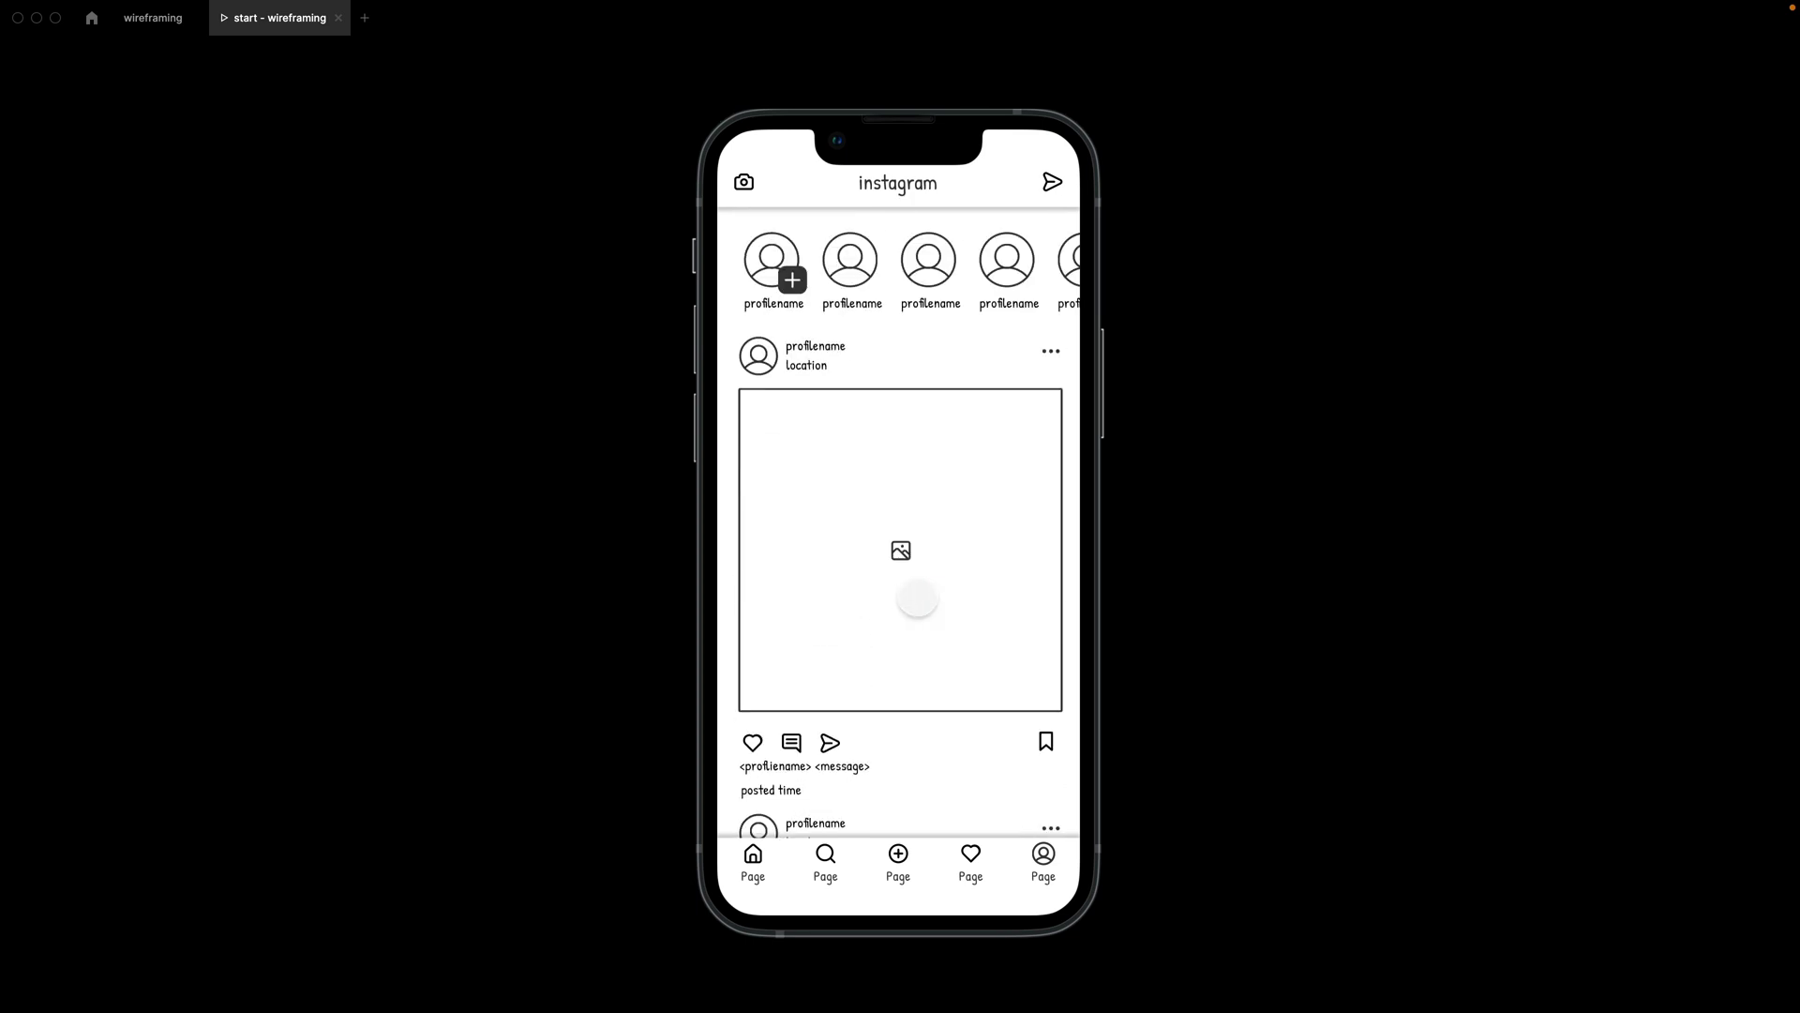
pyautogui.press('Escape')
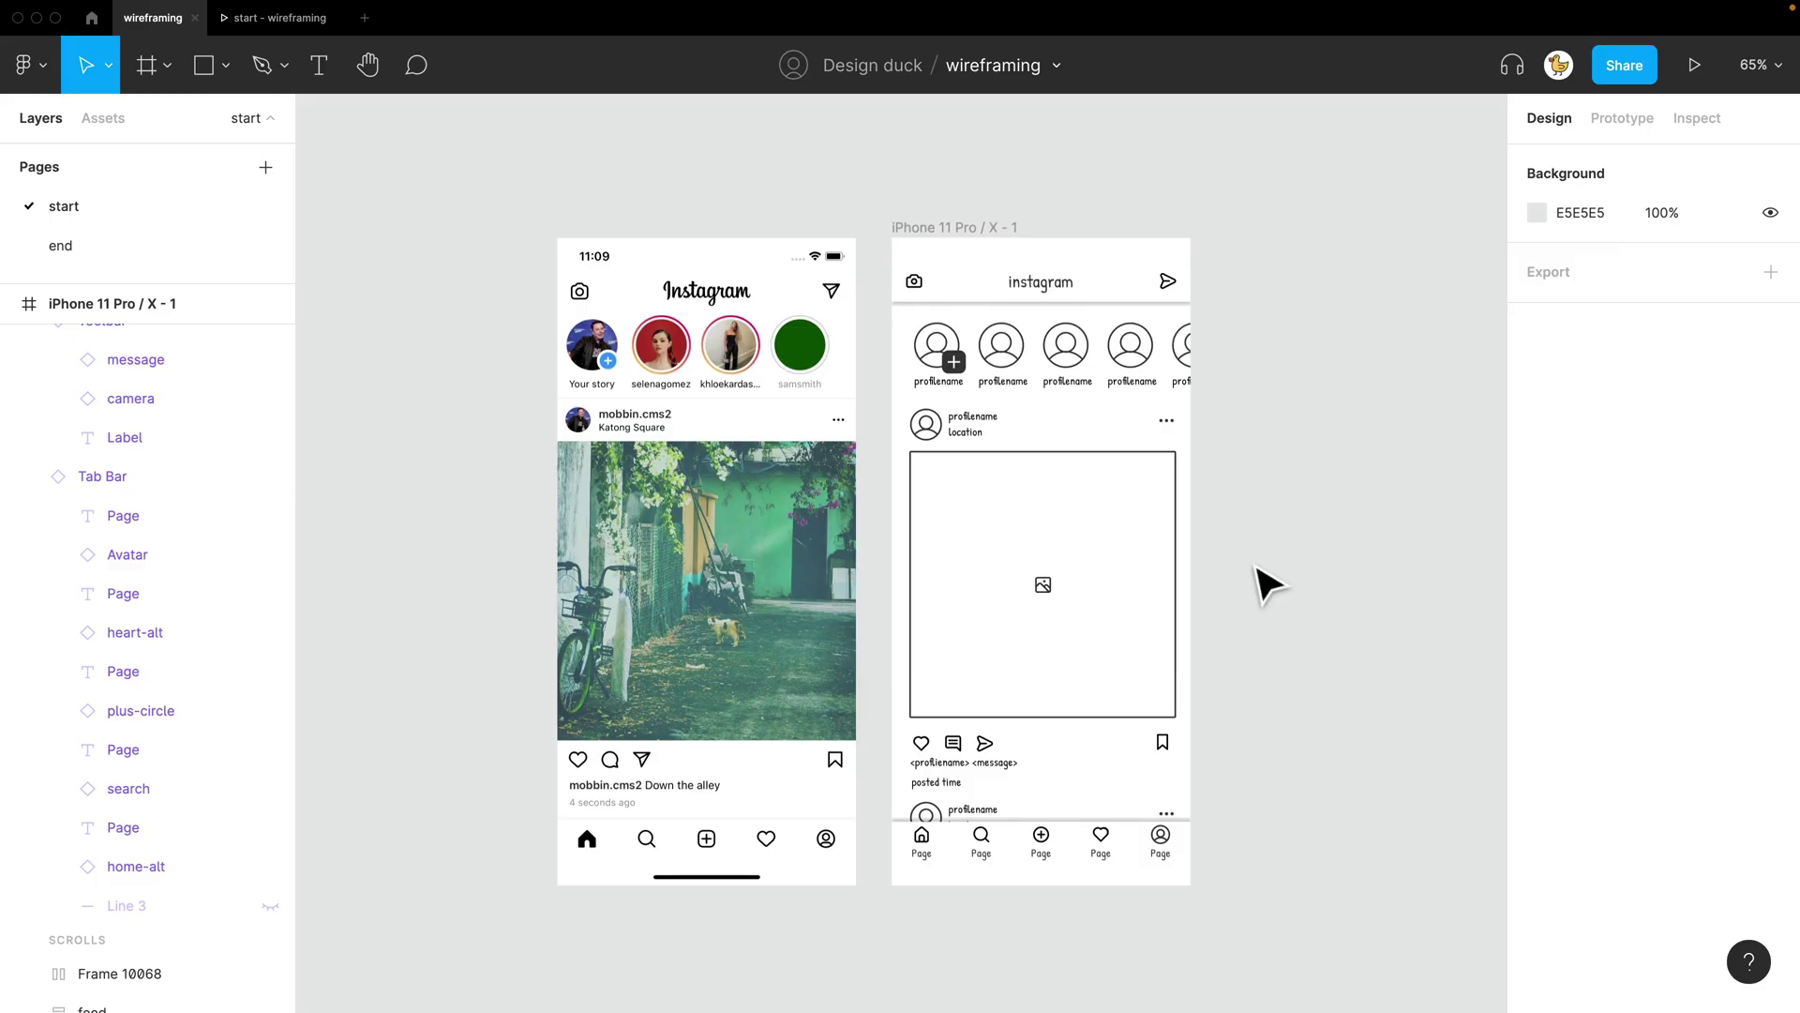